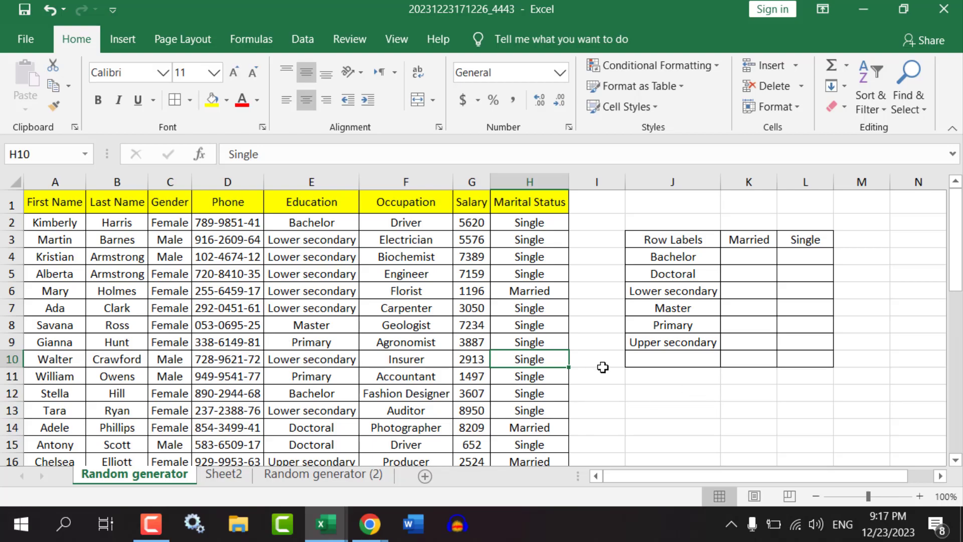
Select the summary table's education labels and its Row Labels, Married and Single headers
left_click(690, 426)
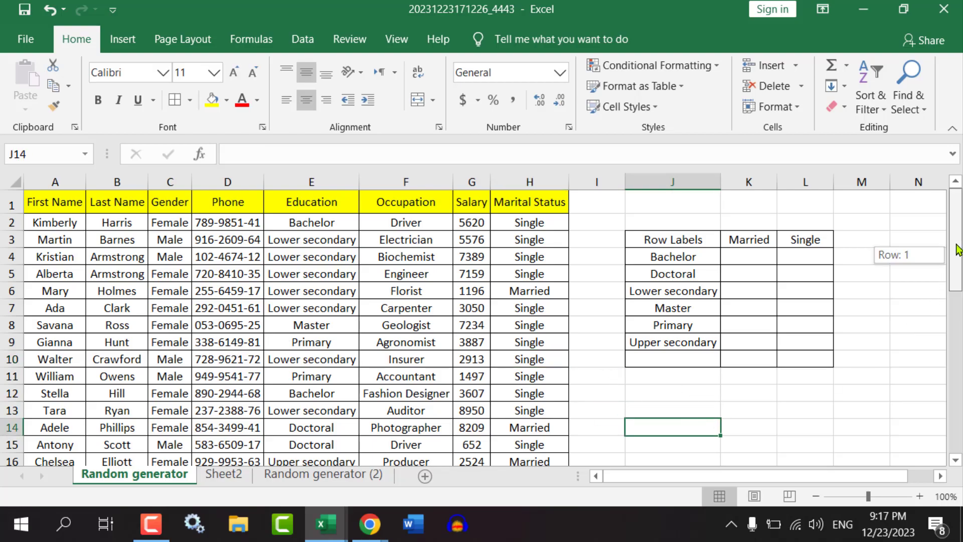
left_click_drag(636, 479, 723, 480)
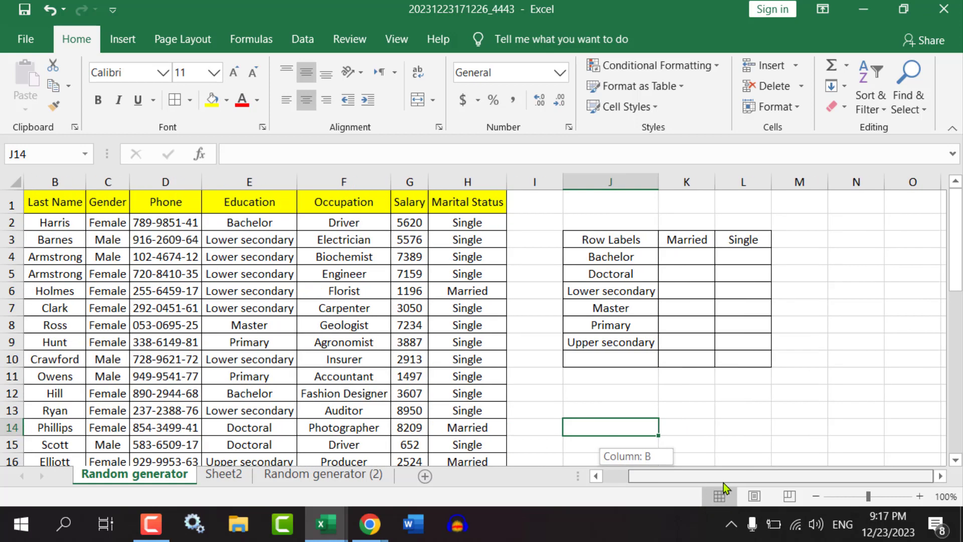
left_click(854, 225)
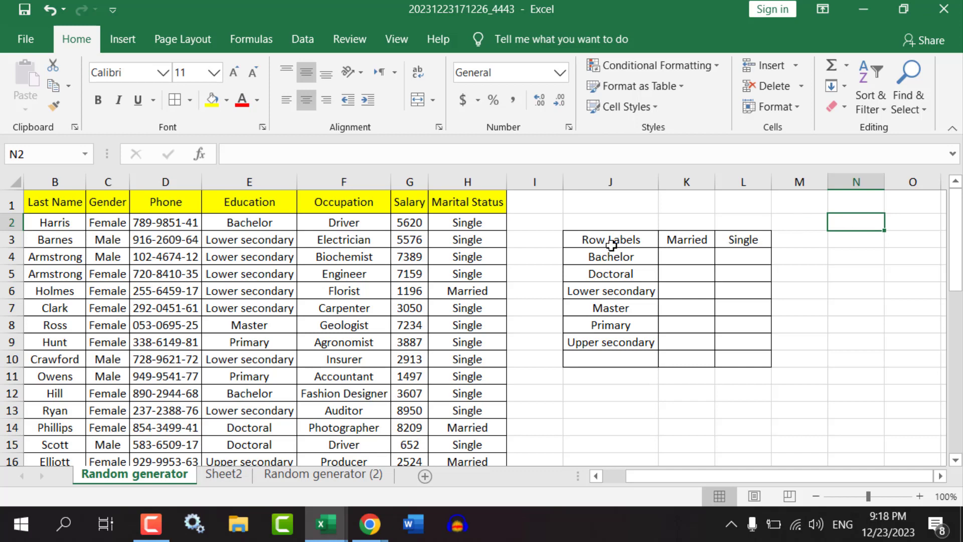
left_click_drag(611, 241, 610, 342)
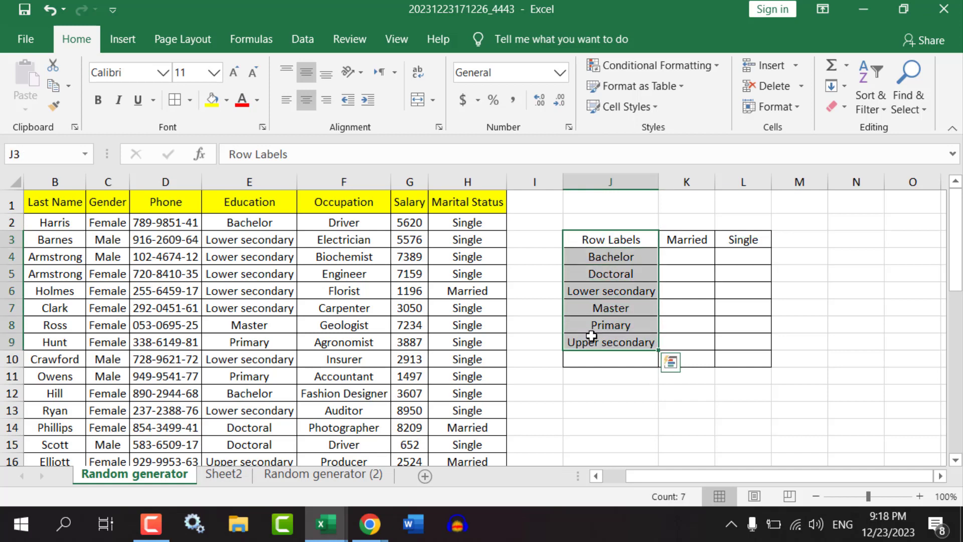
left_click_drag(597, 243, 722, 241)
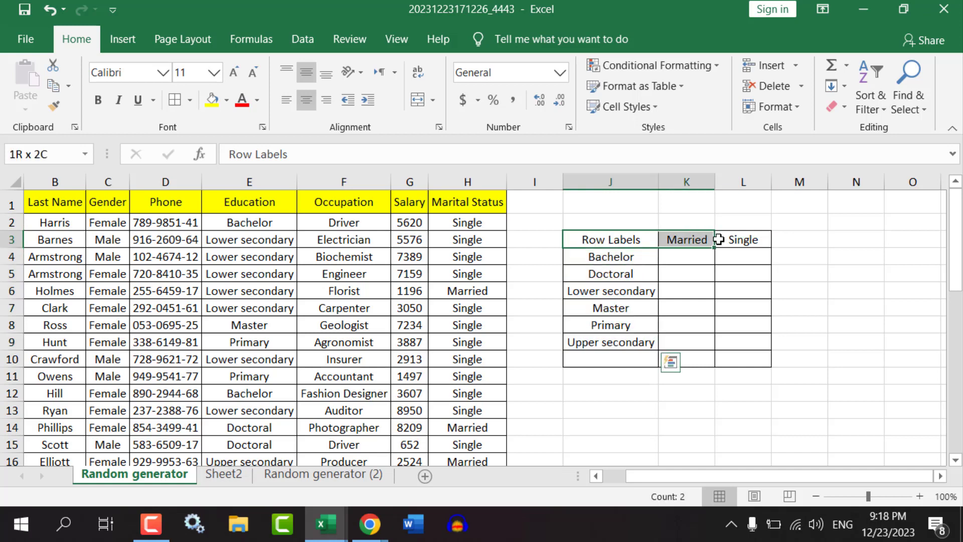
left_click(629, 241)
left_click_drag(611, 240, 616, 341)
left_click_drag(730, 241, 608, 244)
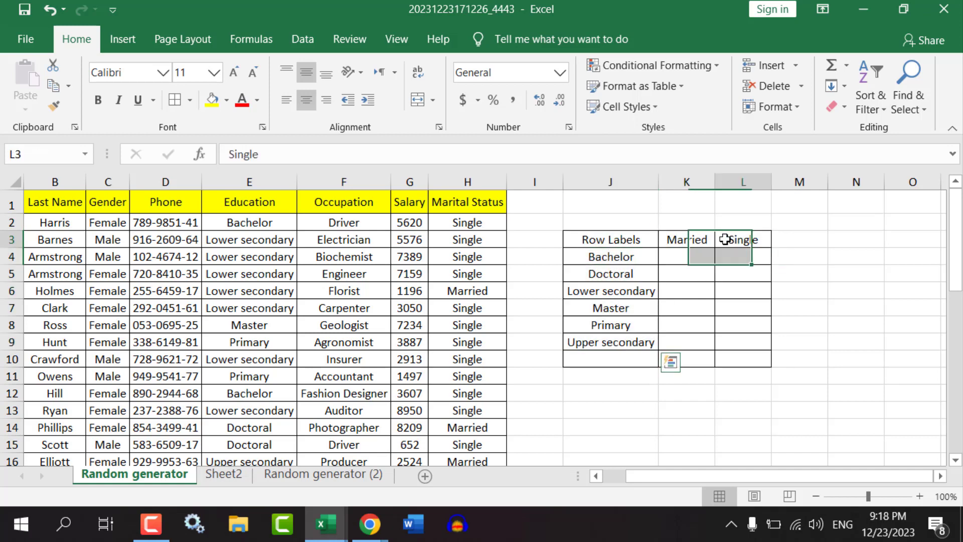
Enter the labels 'sumif' in N2 and 'sumifs' in N3
left_click(847, 224)
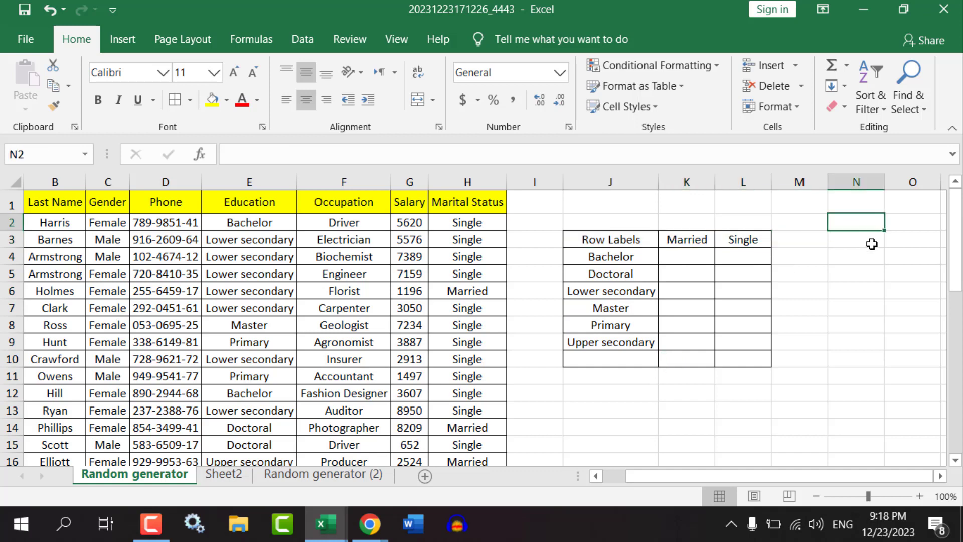
type("sum")
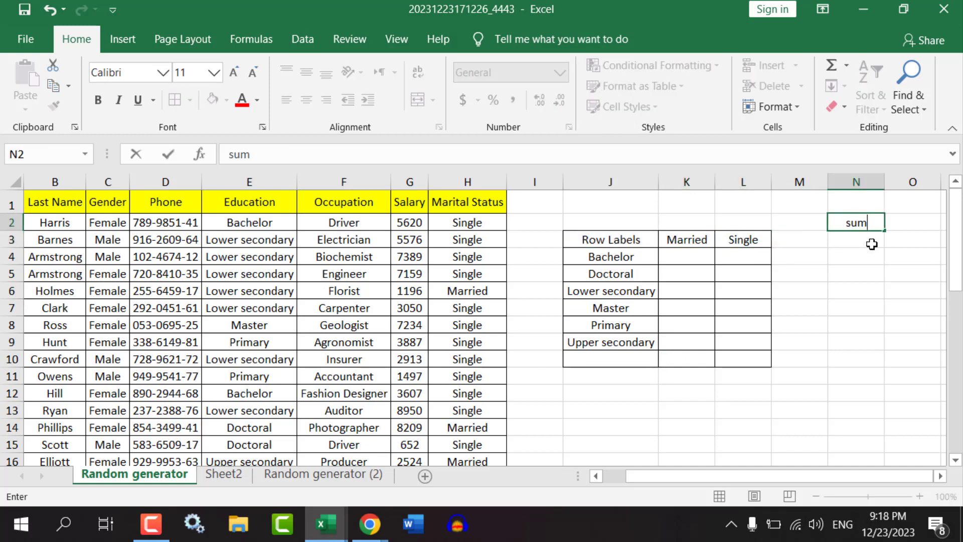
type("if")
key("Return")
type("s")
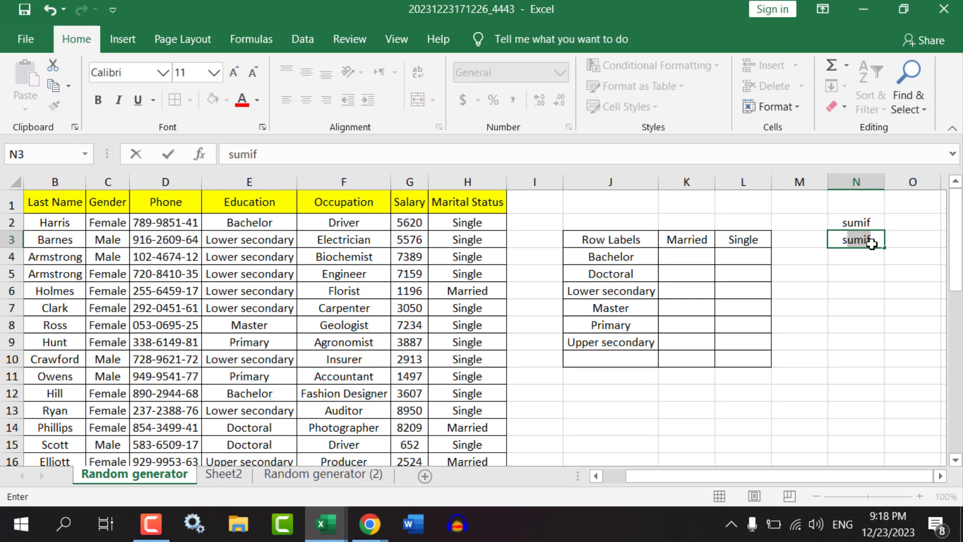
type("im")
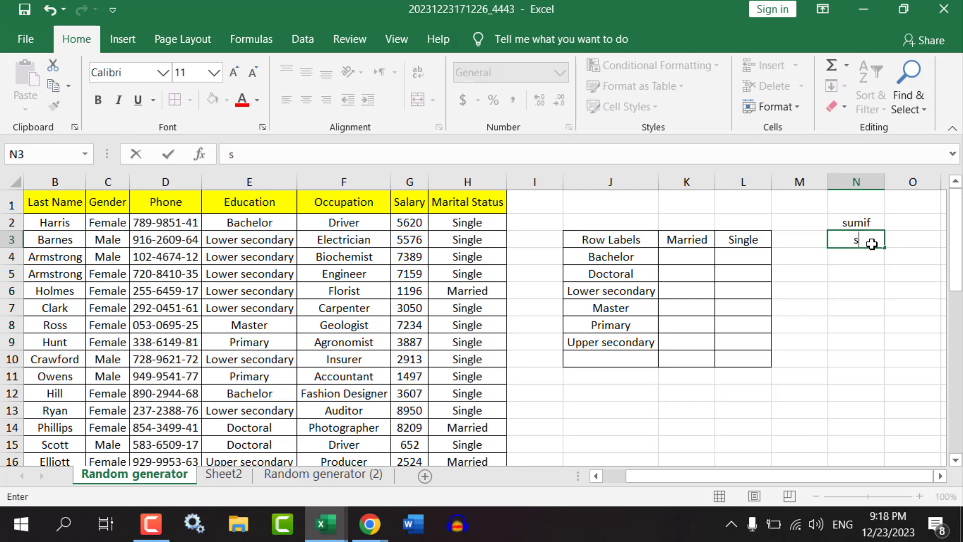
type("umifs")
key("Return")
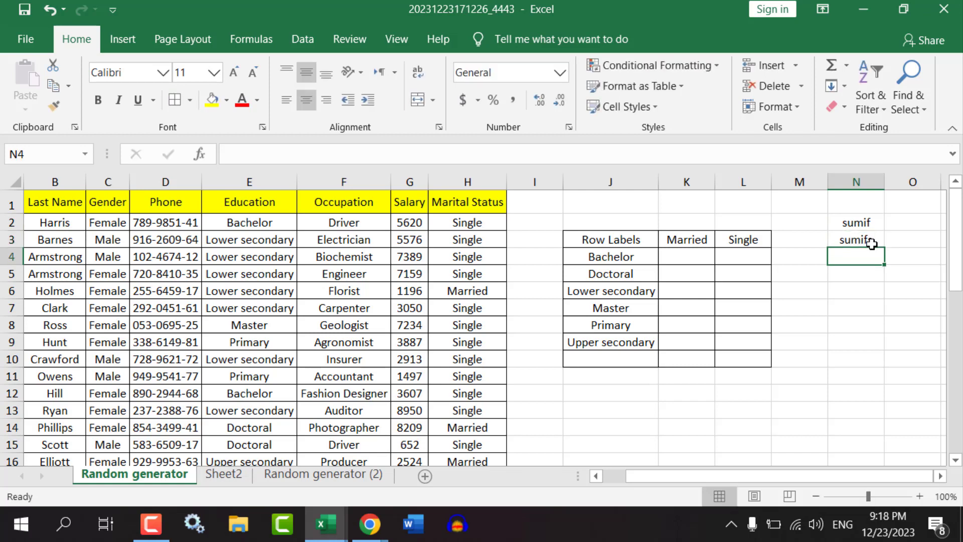
Make N2:N3 bold with a yellow fill and raise the font size two steps
left_click(853, 303)
left_click_drag(853, 224, 856, 240)
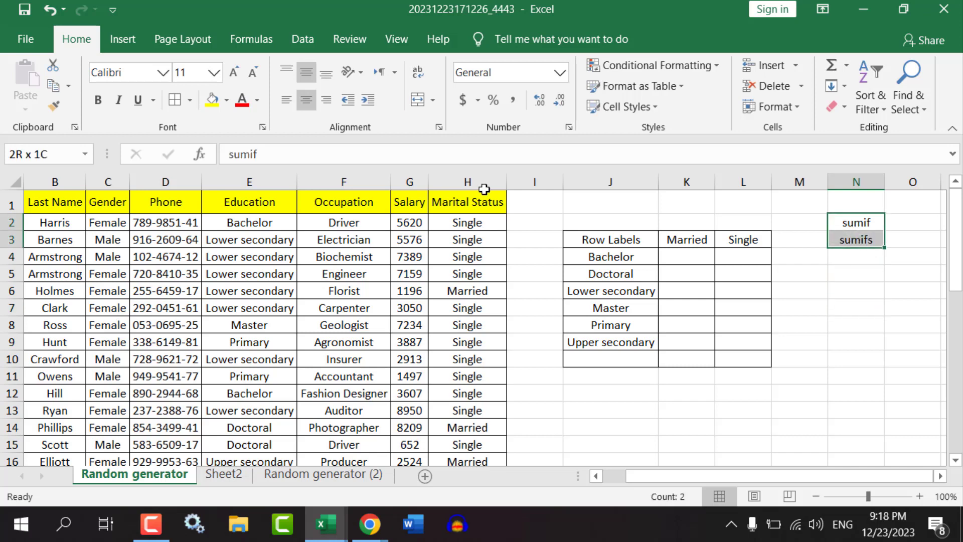
left_click(212, 100)
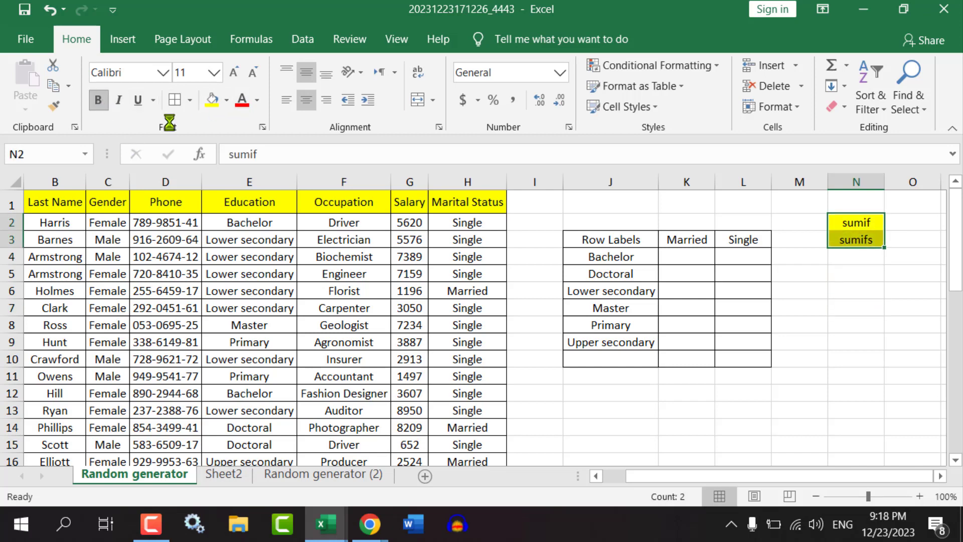
left_click(98, 100)
left_click(234, 73)
left_click(234, 73)
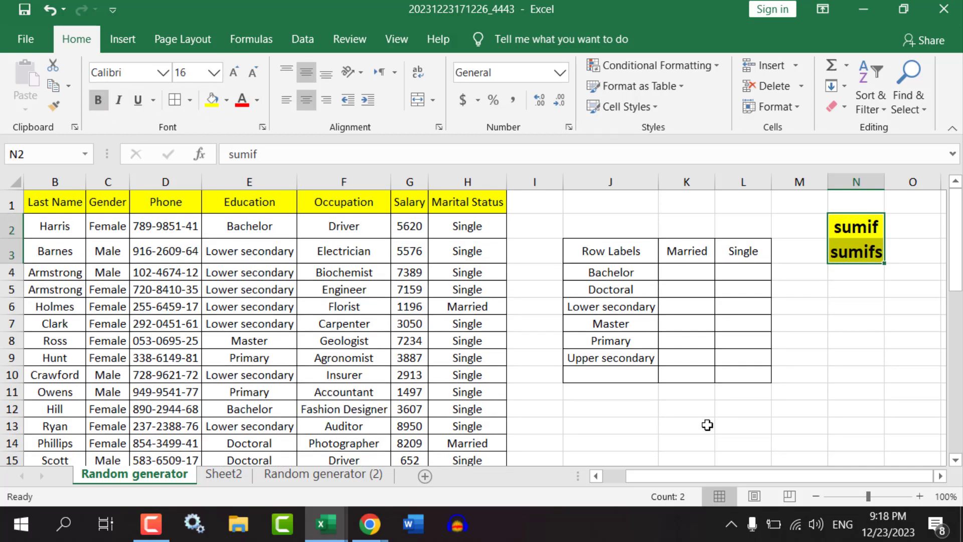
left_click(830, 375)
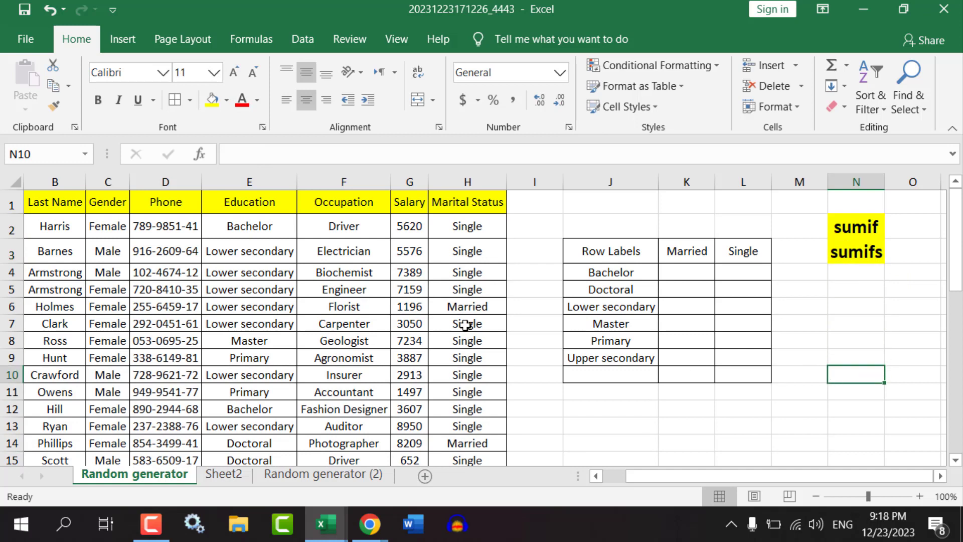
left_click(298, 378)
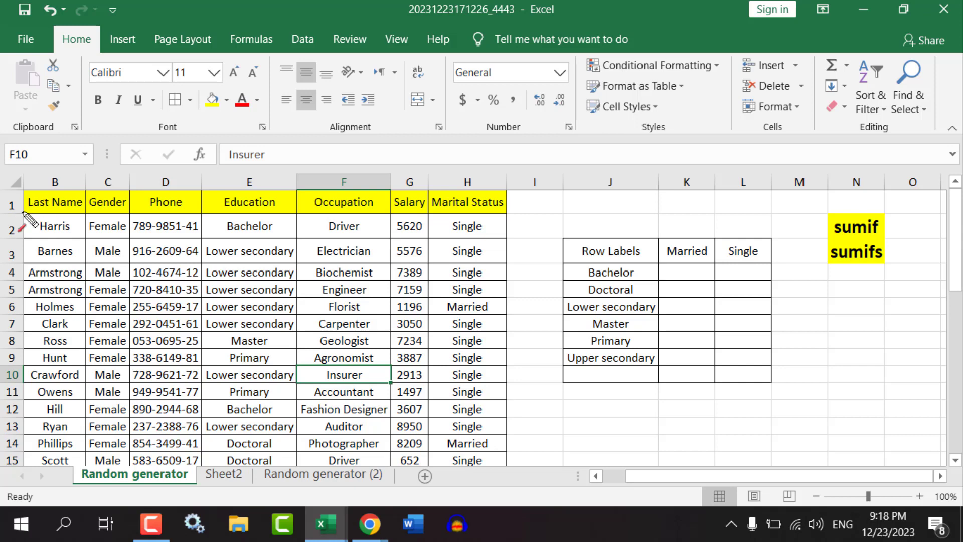
left_click_drag(132, 323, 60, 218)
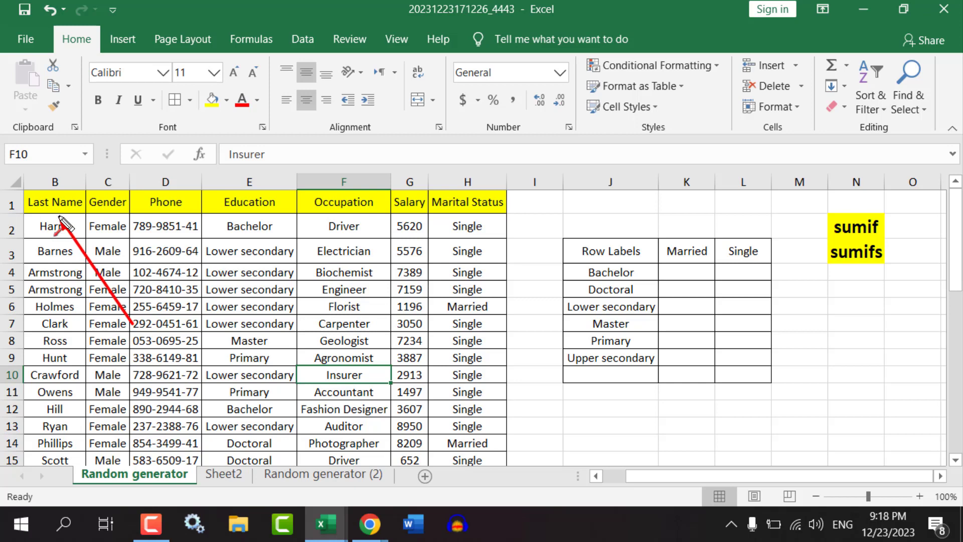
left_click_drag(60, 218, 70, 230)
left_click_drag(709, 477, 638, 478)
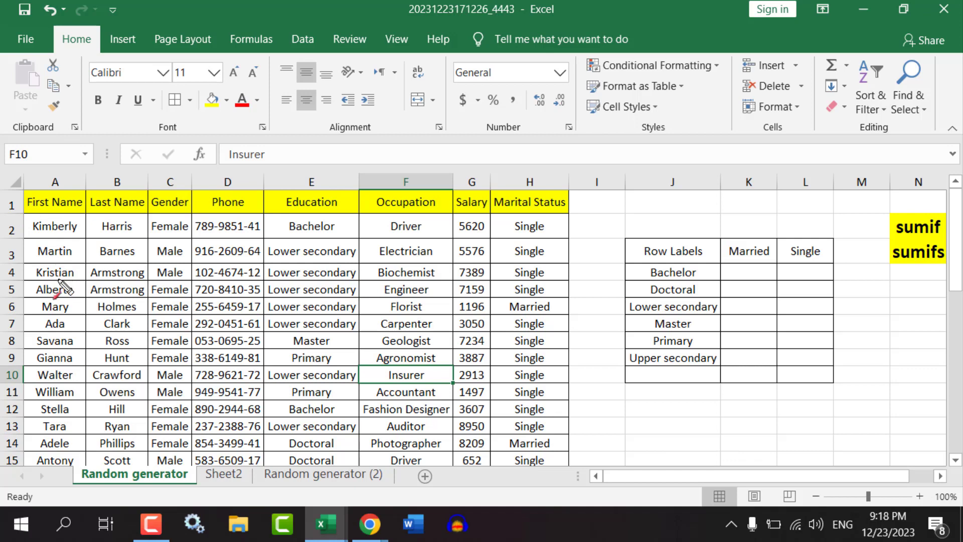
left_click_drag(59, 283, 142, 217)
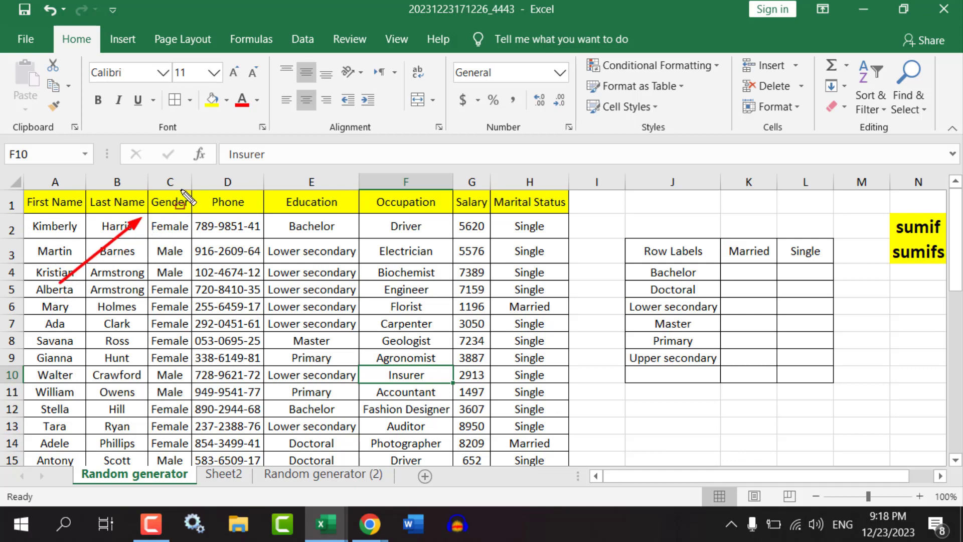
left_click_drag(190, 189, 260, 214)
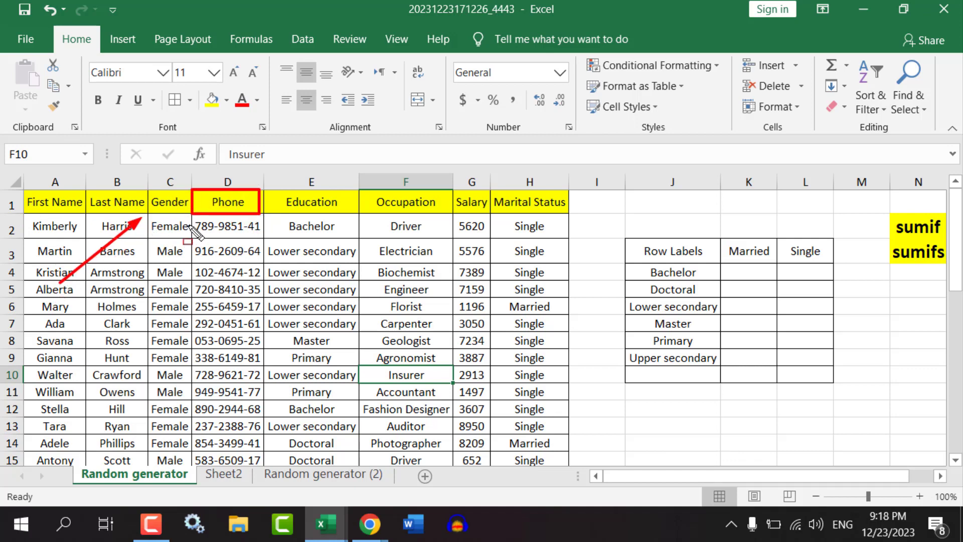
mouse_move(188, 217)
left_mouse_down()
mouse_move(233, 253)
mouse_move(267, 434)
left_mouse_up()
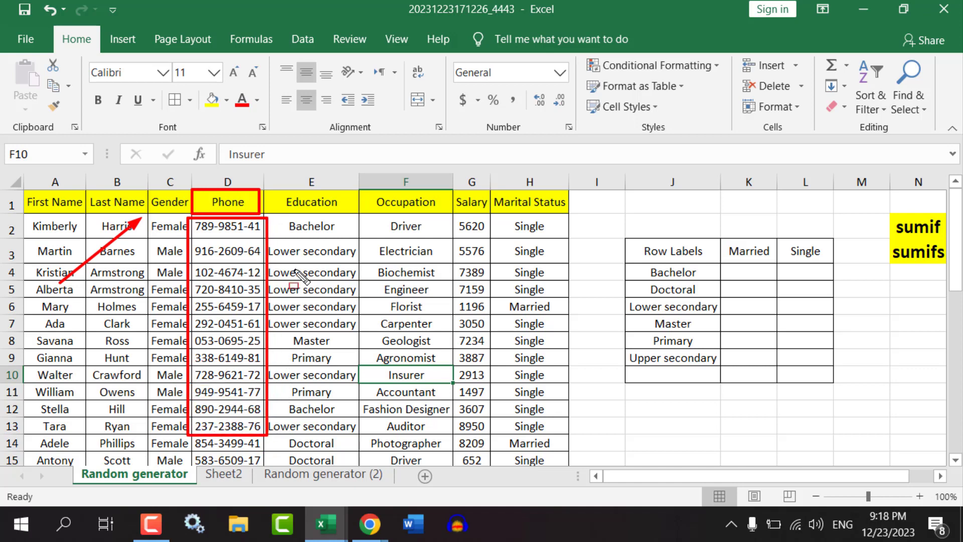
mouse_move(261, 187)
left_mouse_down()
mouse_move(356, 211)
mouse_move(459, 216)
left_mouse_up()
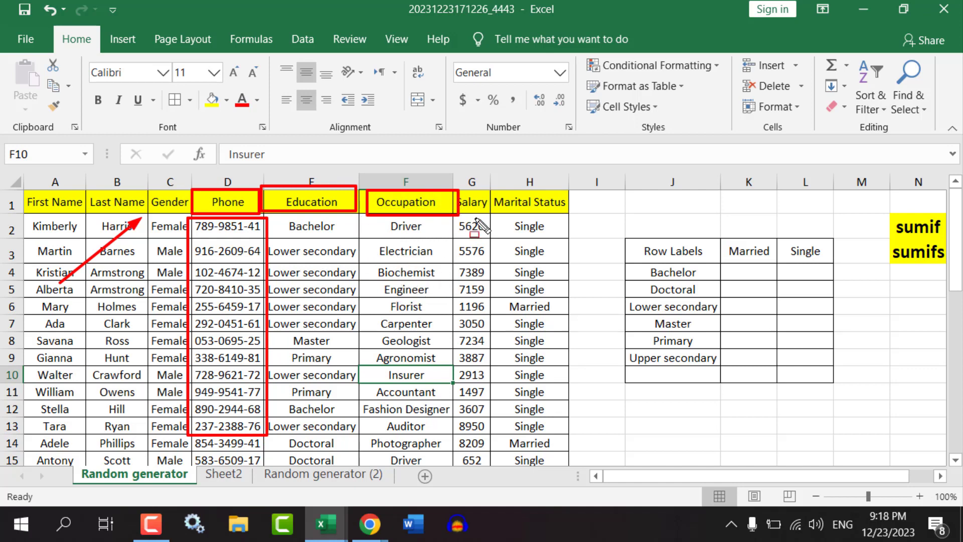
left_click_drag(452, 180, 490, 213)
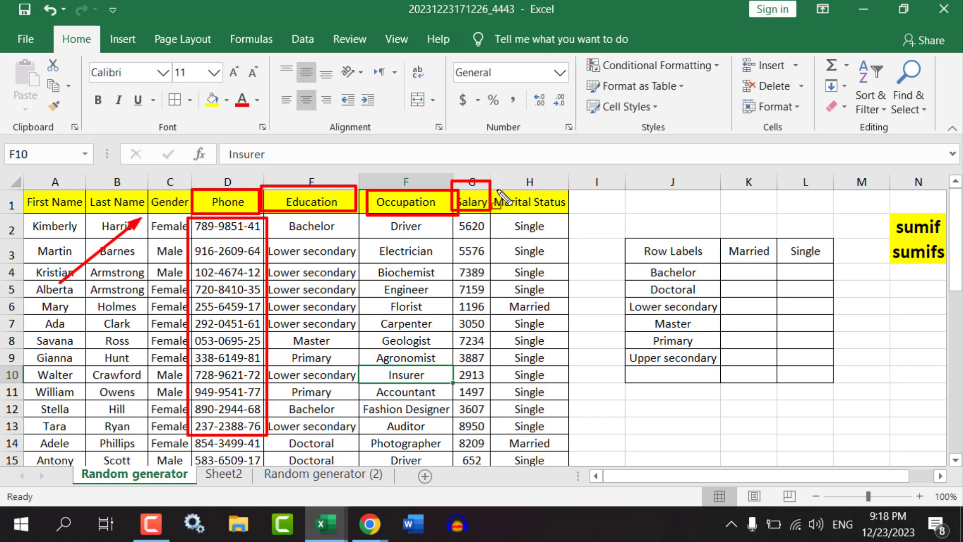
left_click_drag(493, 184, 574, 215)
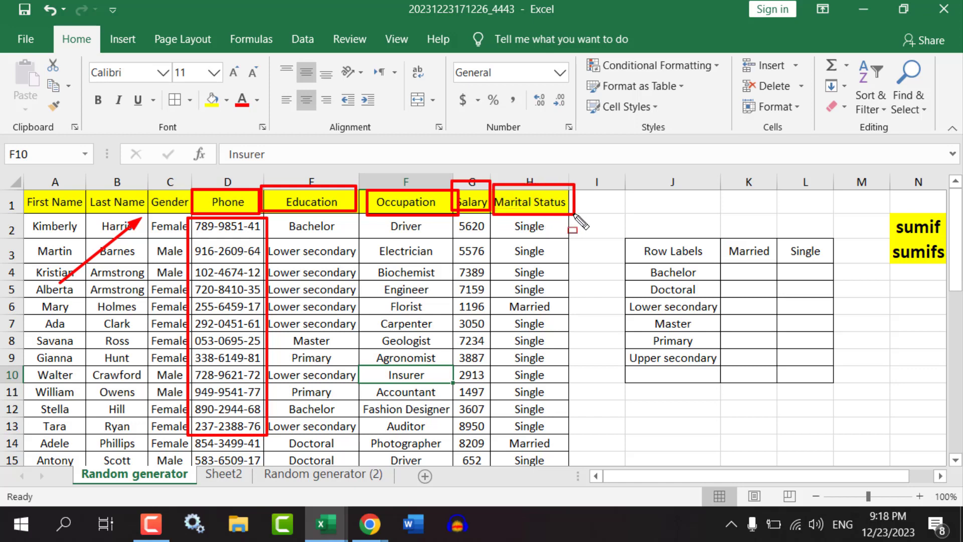
left_click_drag(492, 221, 565, 413)
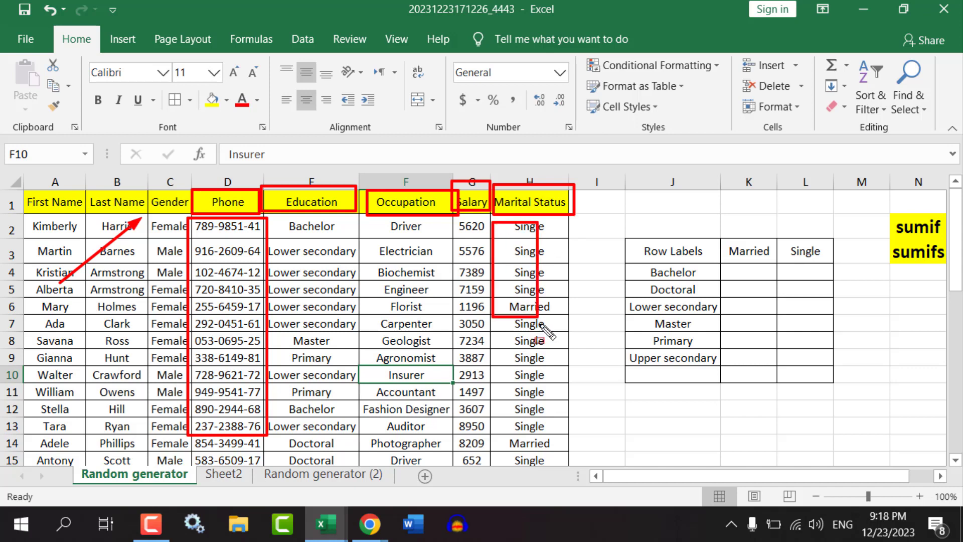
left_click_drag(20, 315, 559, 364)
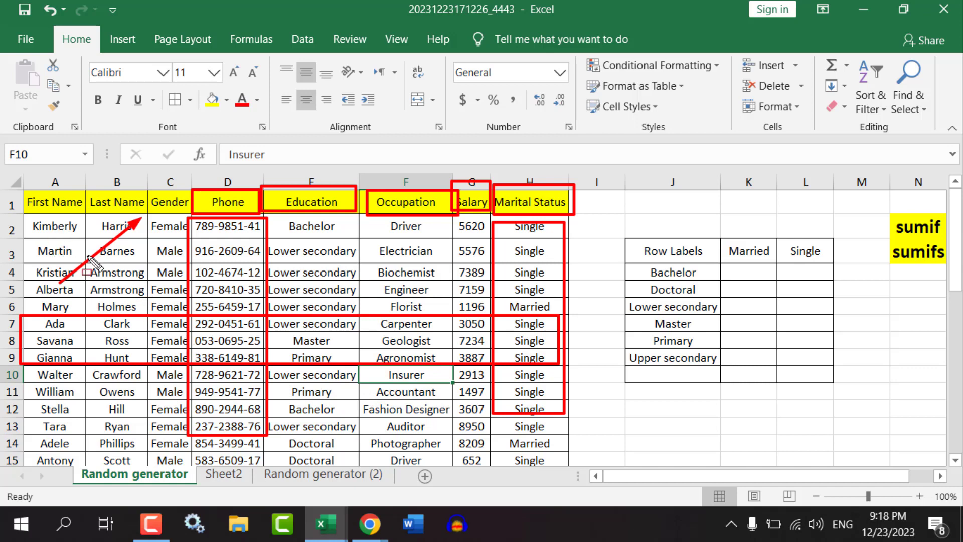
left_click_drag(44, 219, 524, 242)
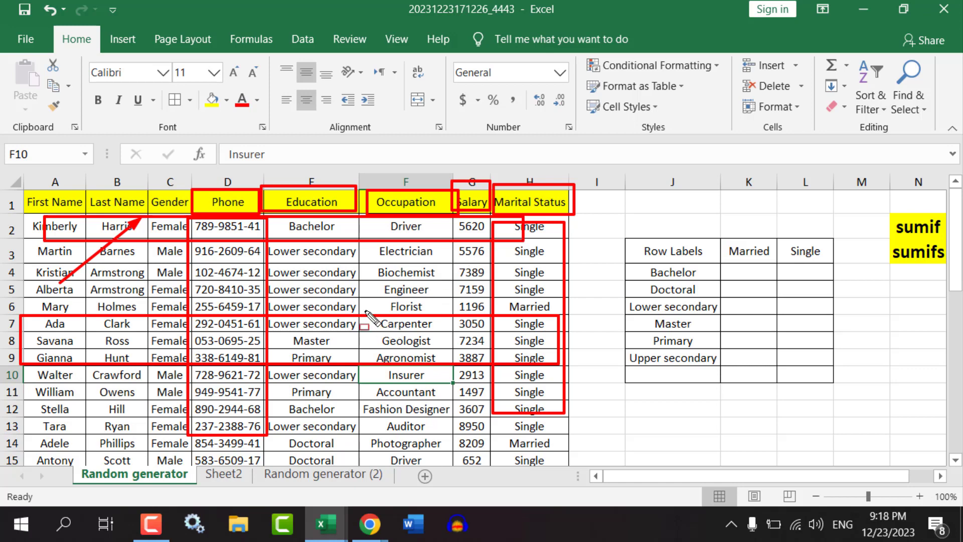
key("Escape")
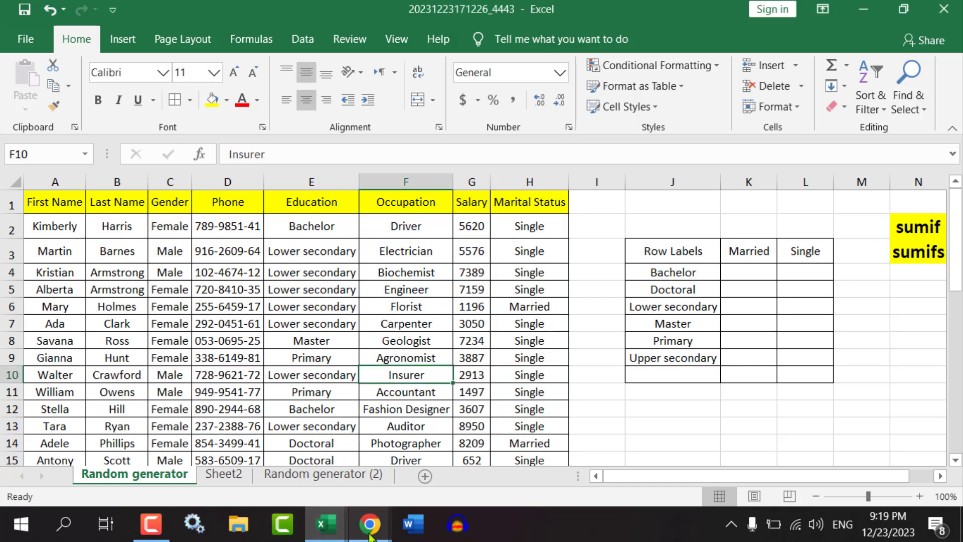
Bring Chrome forward and enter randat.com to reach the Random Data Generator
left_click(351, 456)
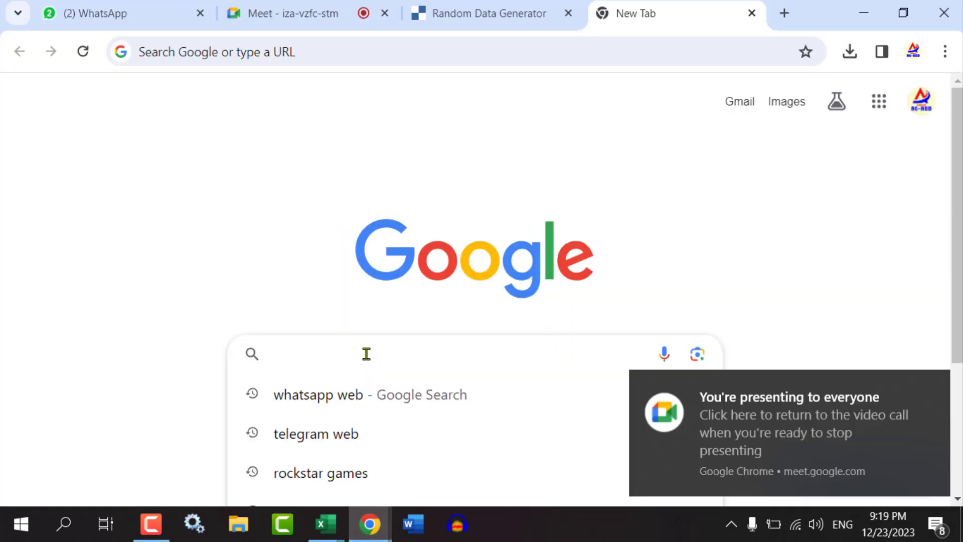
type("r")
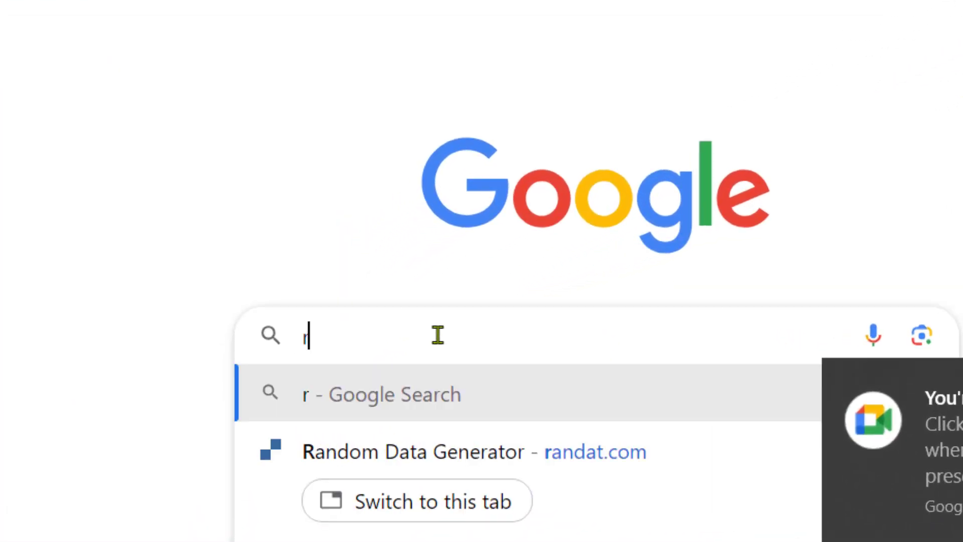
type("an")
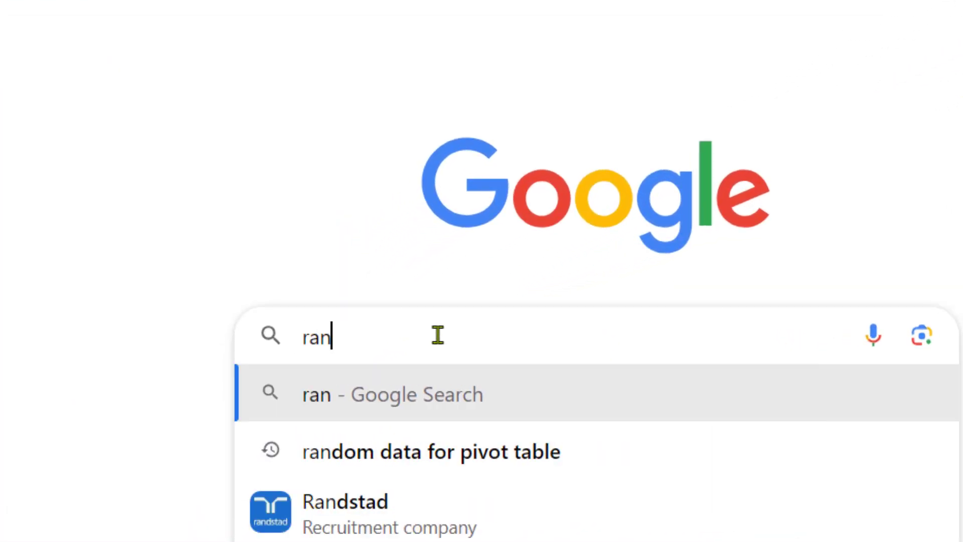
type("dat")
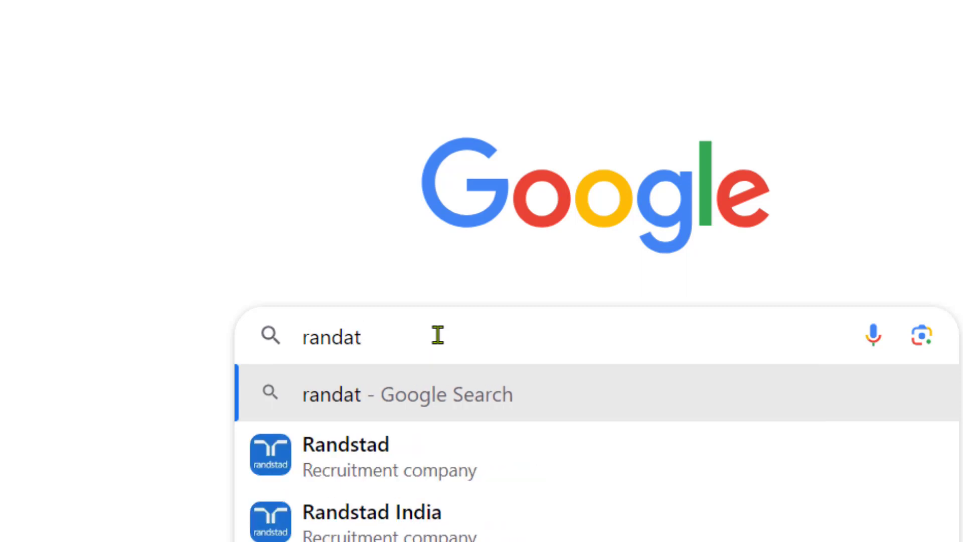
key("BackSpace")
key("BackSpace")
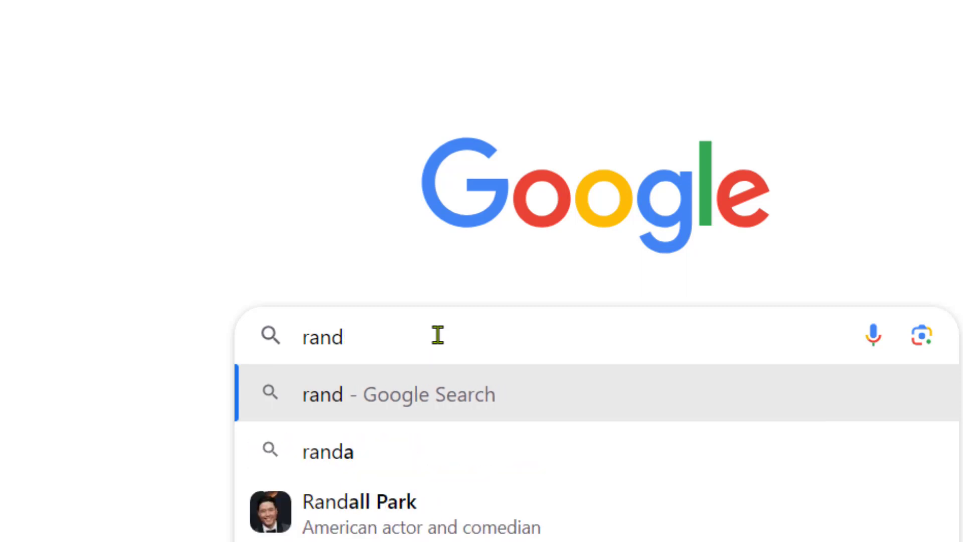
type("d")
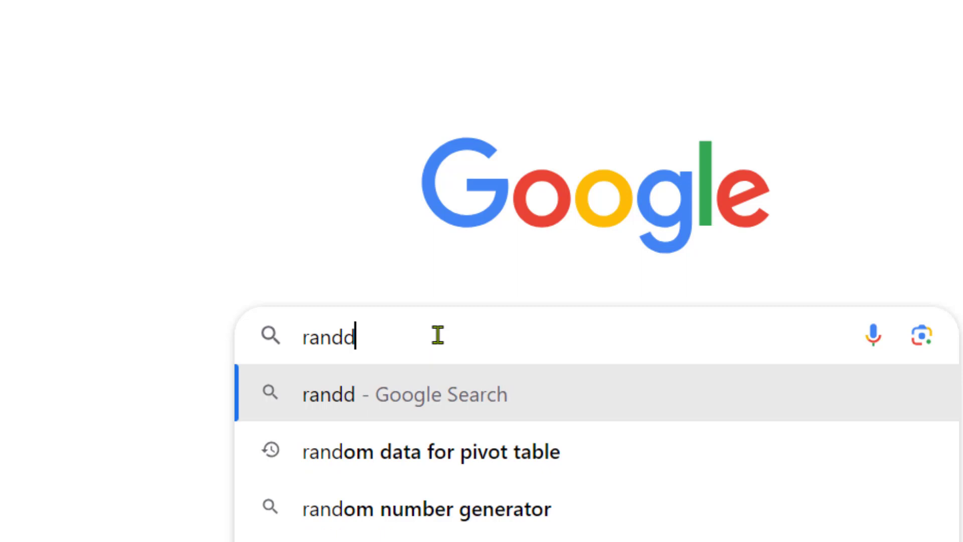
type("at.")
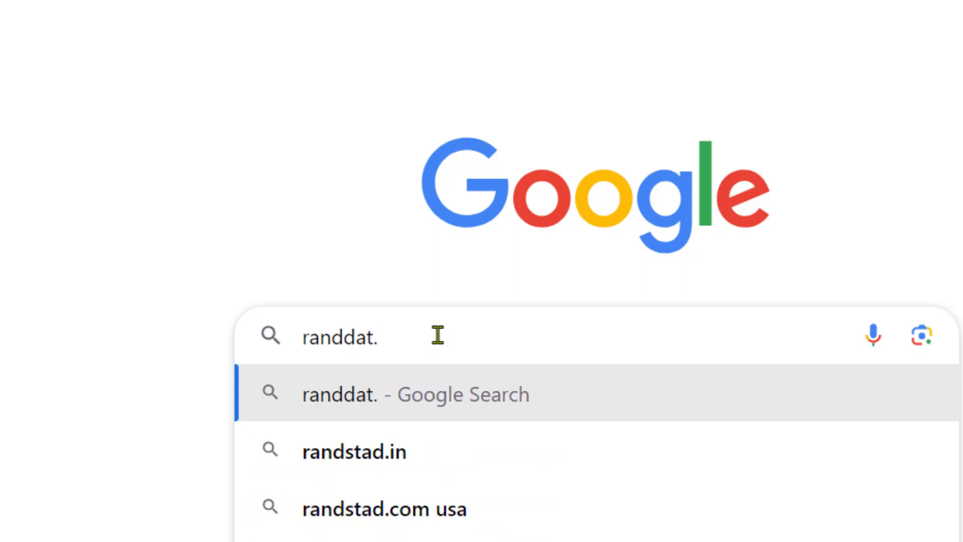
key("BackSpace")
key("BackSpace")
key("BackSpace")
key("BackSpace")
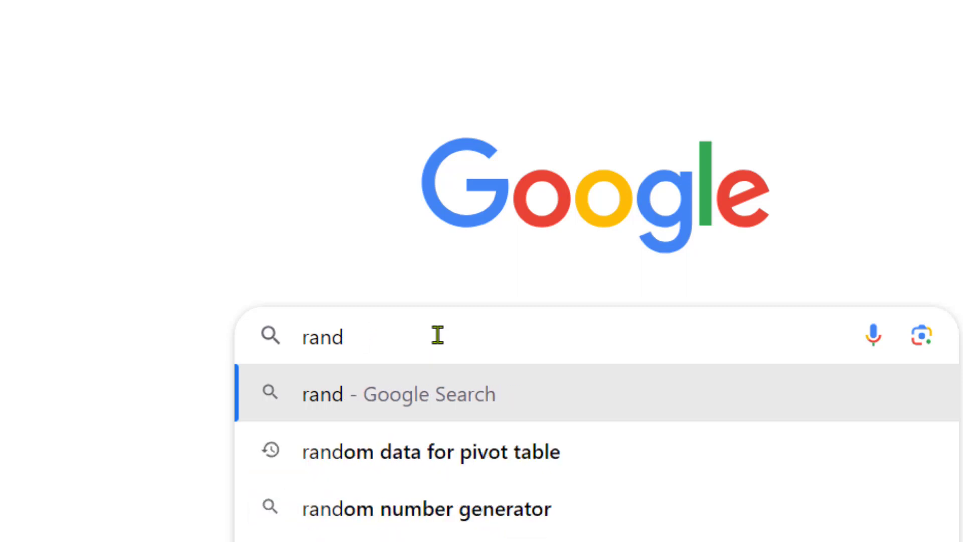
type("at.")
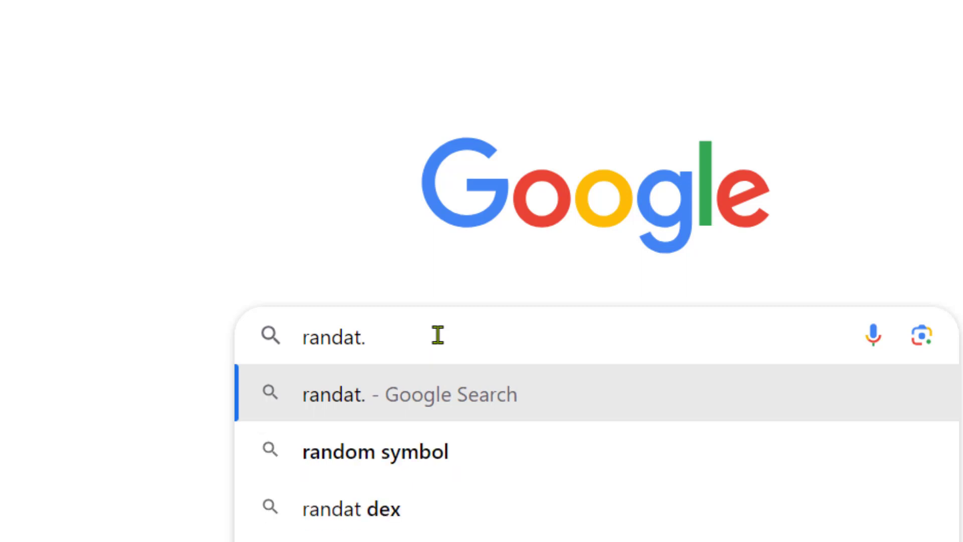
type("com")
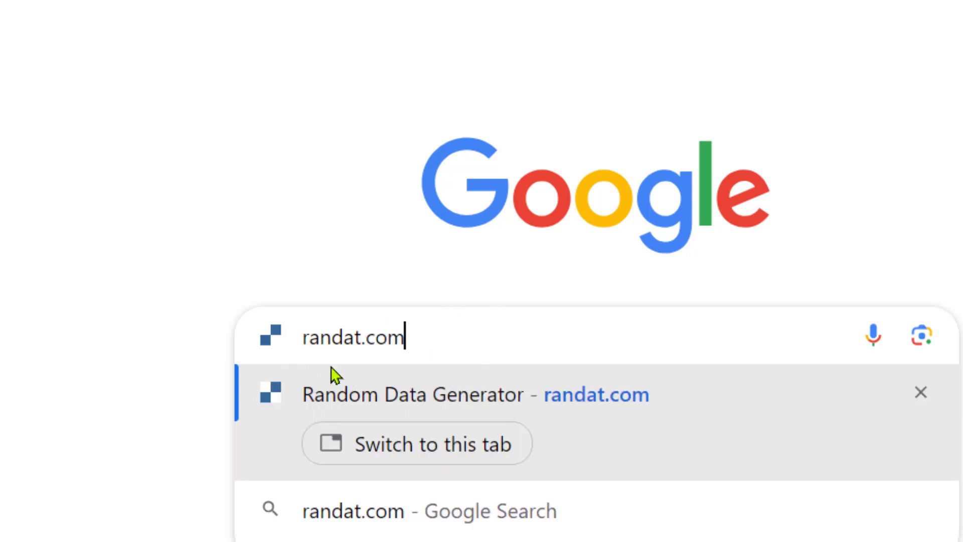
key("Return")
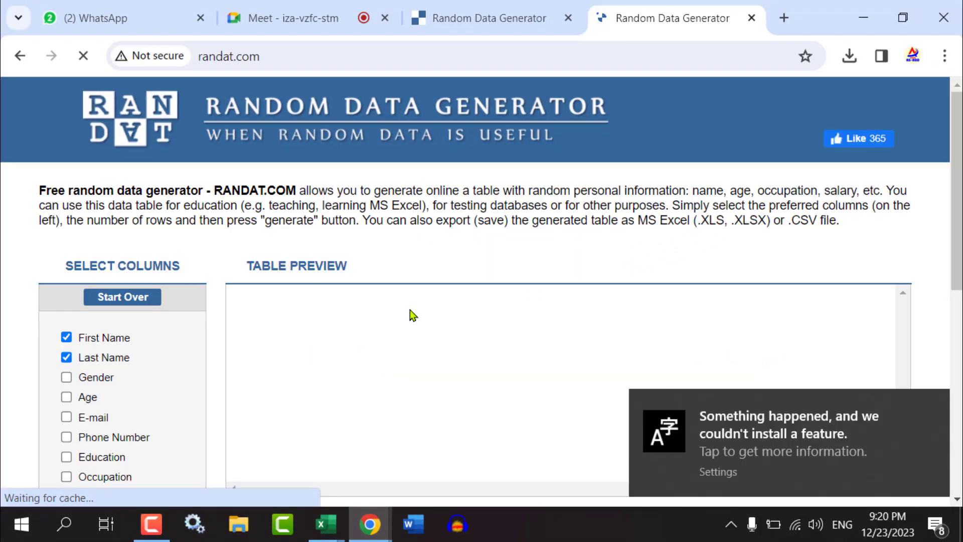
Tick the Gender, E-mail and Phone Number columns under Select Columns
left_click(938, 401)
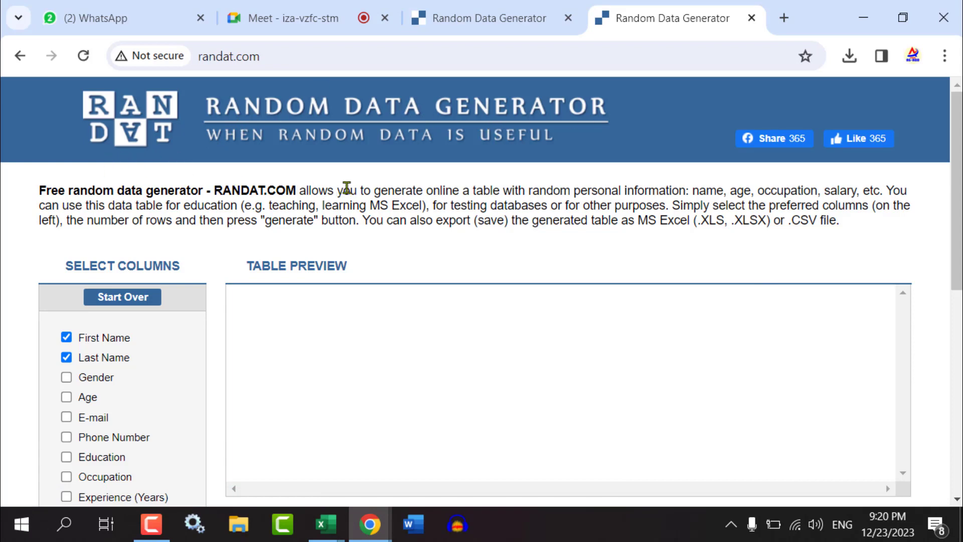
scroll(94, 331, "down", 2)
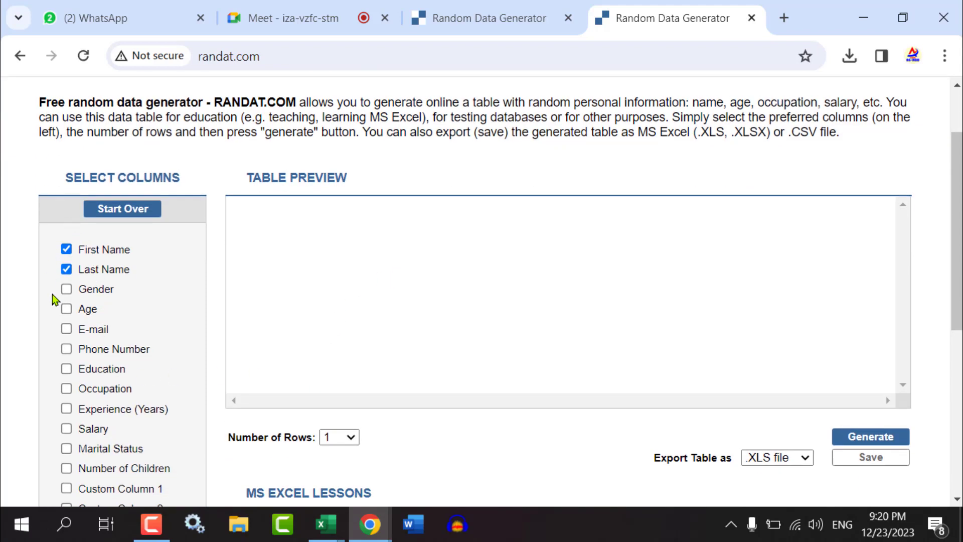
mouse_move(47, 231)
left_mouse_down()
mouse_move(108, 384)
mouse_move(177, 506)
left_mouse_up()
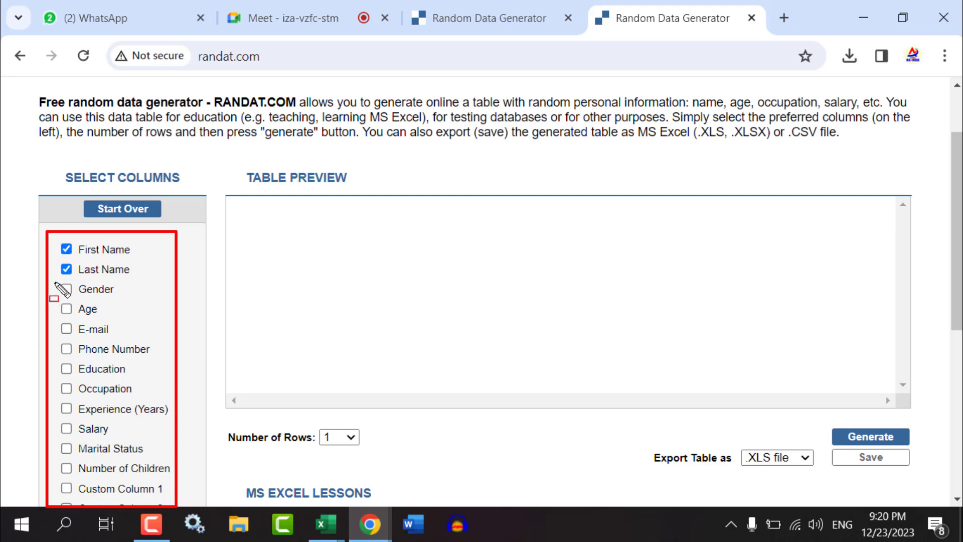
left_click_drag(52, 280, 132, 296)
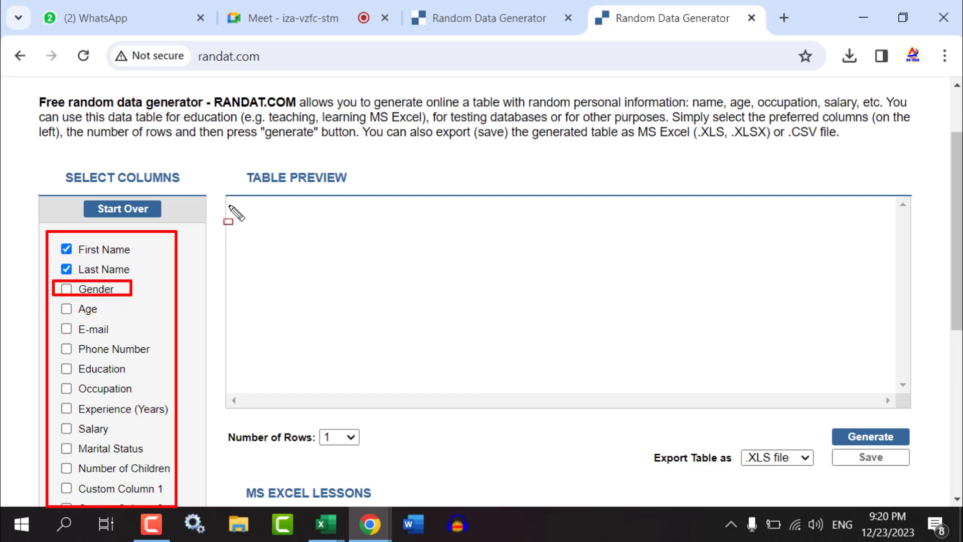
left_click_drag(228, 205, 879, 280)
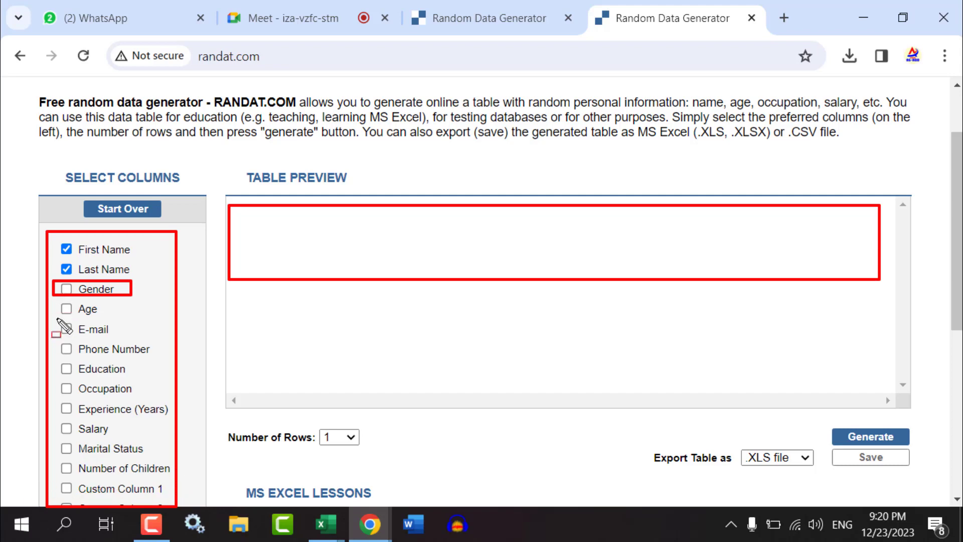
mouse_move(48, 301)
left_mouse_down()
mouse_move(101, 314)
mouse_move(110, 341)
left_mouse_up()
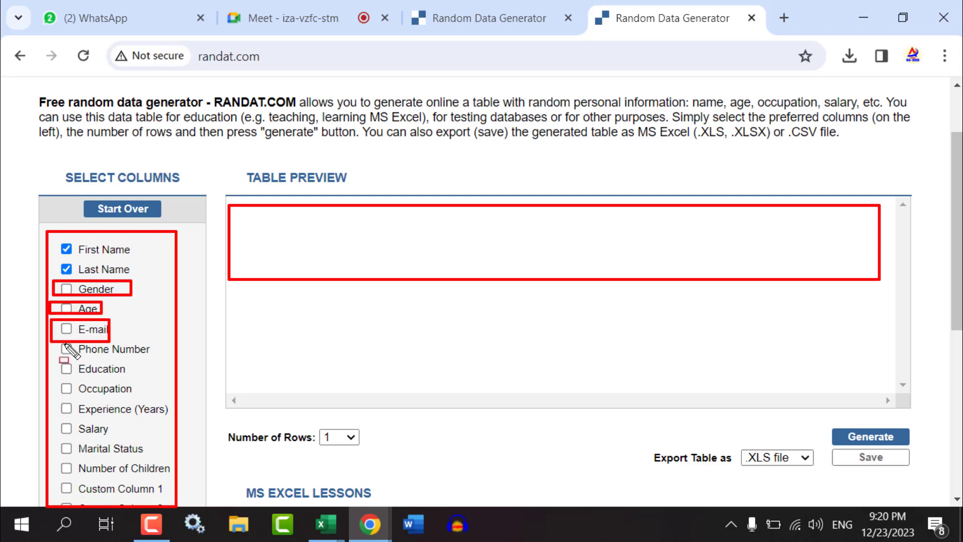
left_click_drag(51, 341, 99, 359)
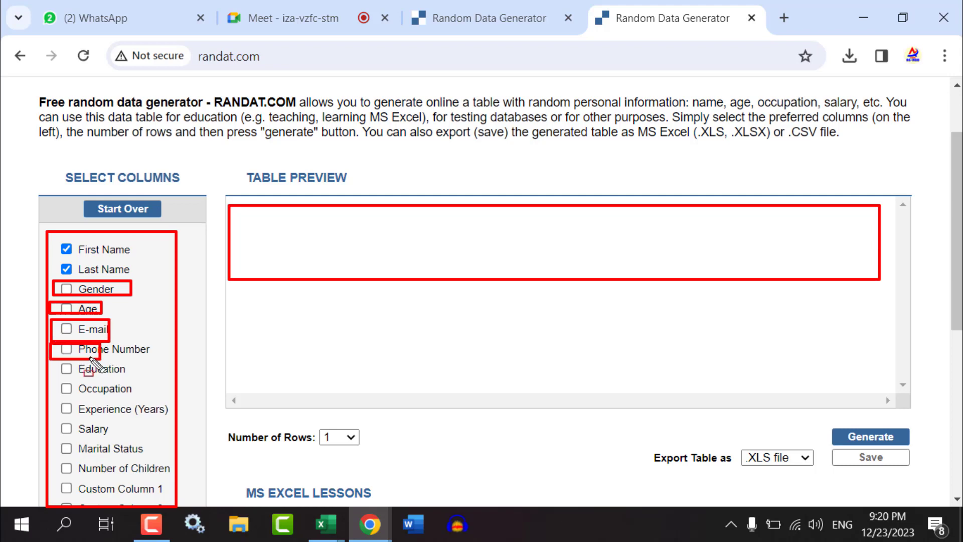
key("Escape")
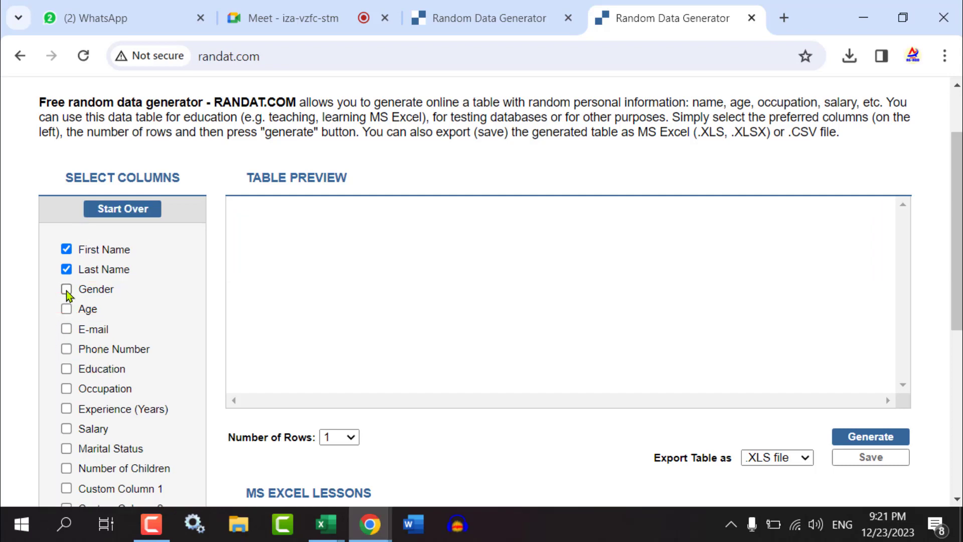
left_click(65, 329)
left_click(67, 349)
Set Number of Rows to 20 and generate the random data preview table
left_click_drag(311, 422, 380, 446)
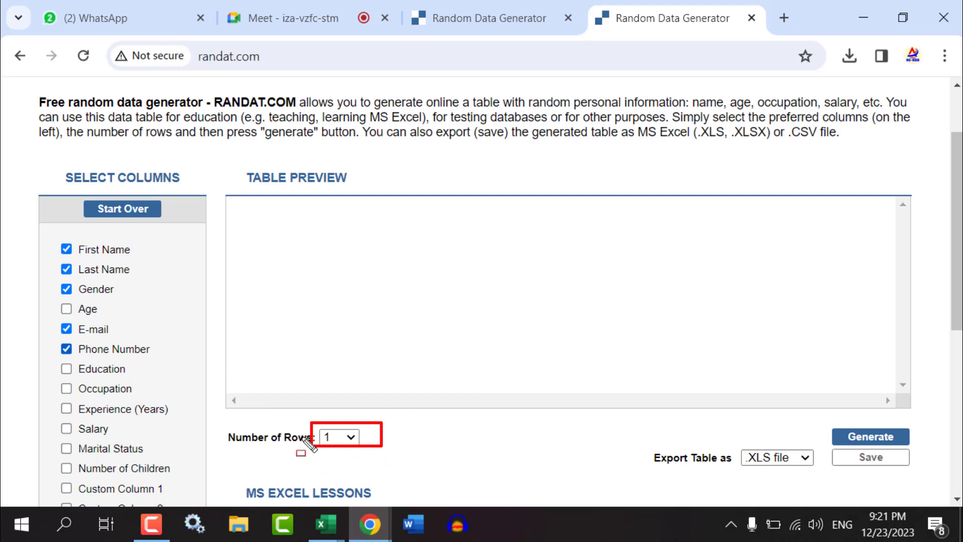
key("Escape")
left_click(351, 437)
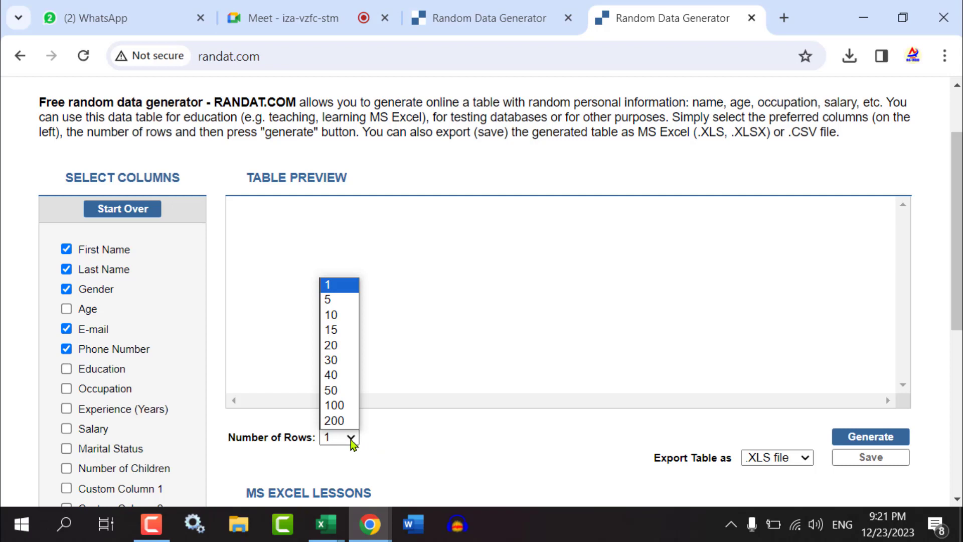
left_click(329, 347)
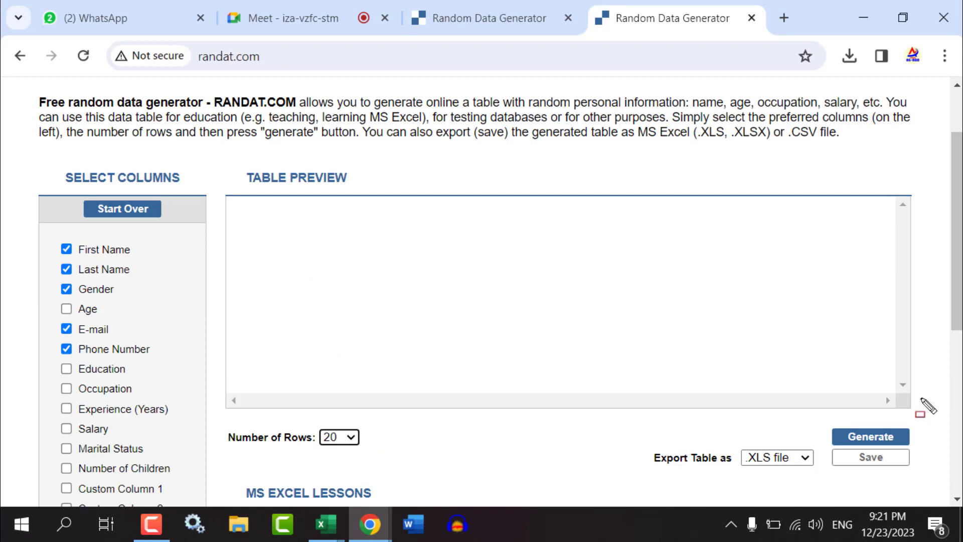
left_click_drag(810, 404, 938, 475)
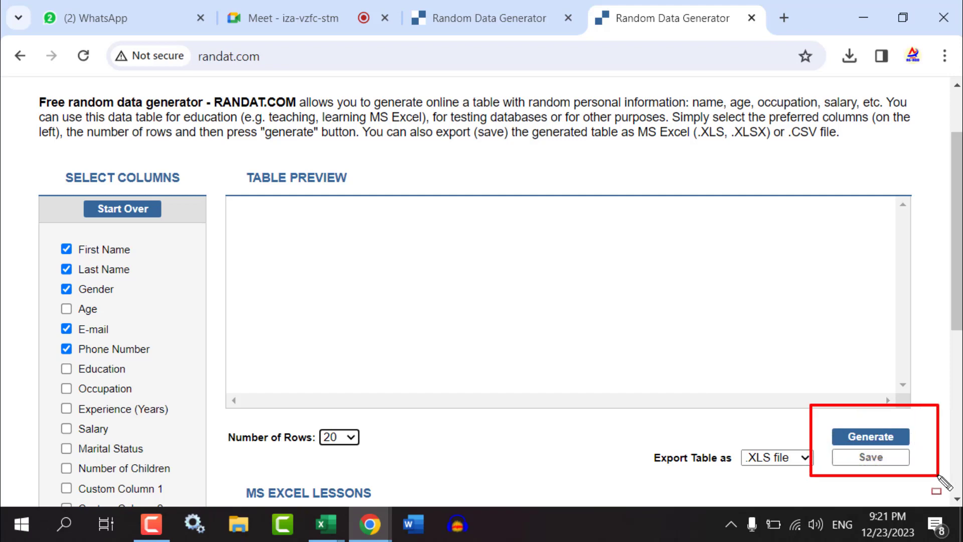
left_click_drag(415, 449, 820, 441)
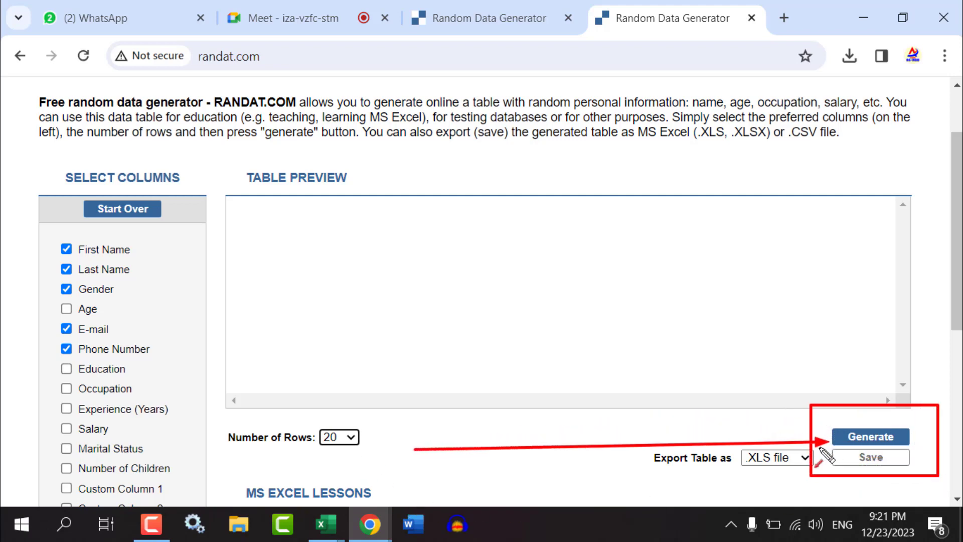
key("Escape")
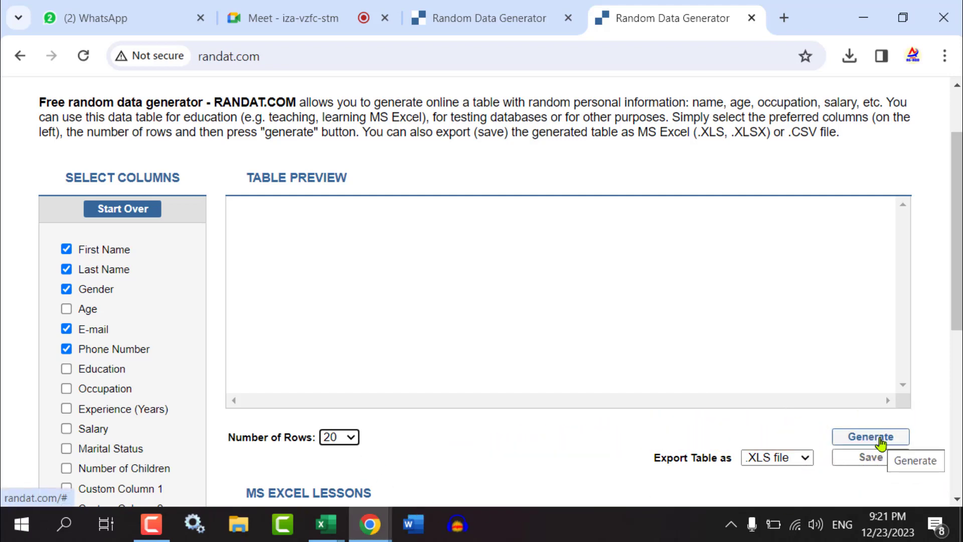
left_click(879, 439)
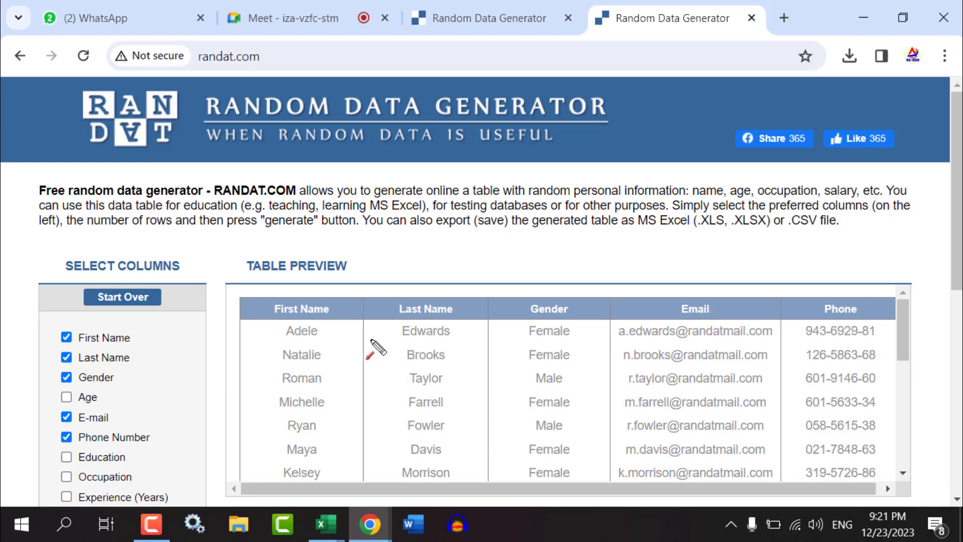
left_click(208, 357)
left_click_drag(284, 377, 310, 378)
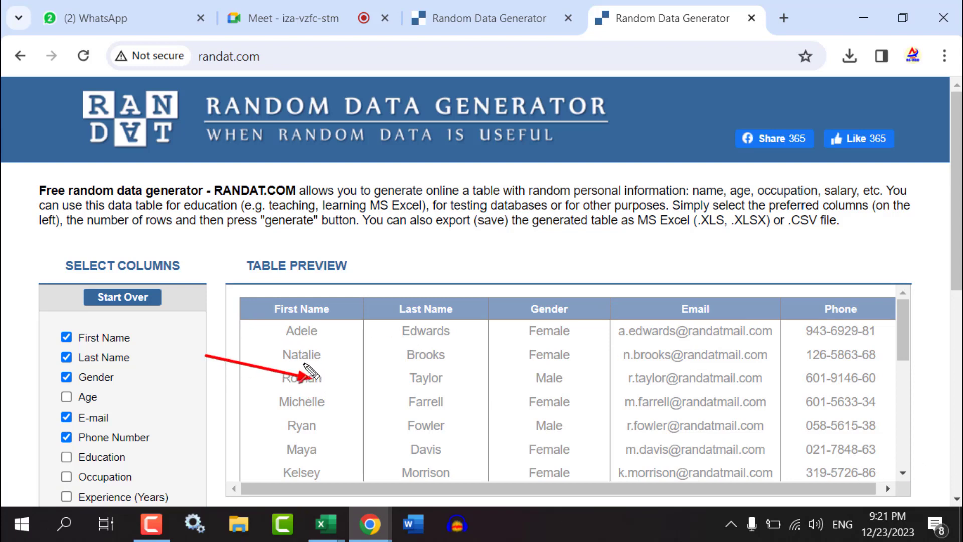
left_click_drag(246, 315, 890, 461)
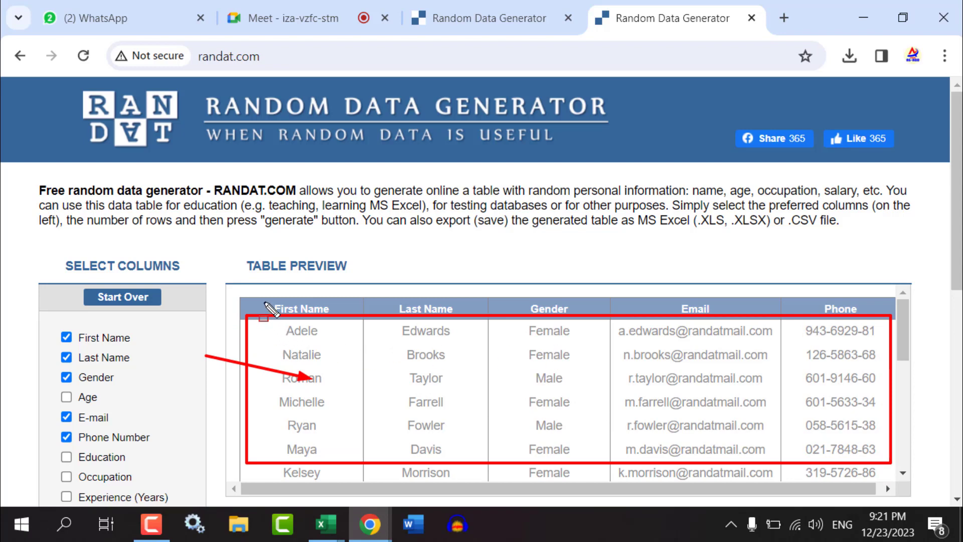
left_click_drag(257, 292, 369, 323)
left_click_drag(390, 284, 462, 315)
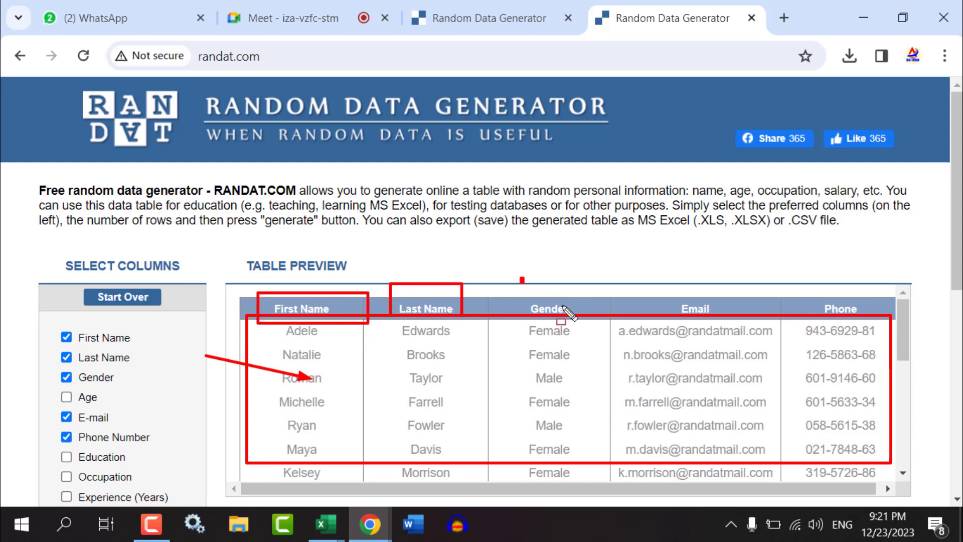
left_click_drag(522, 277, 592, 320)
left_click_drag(652, 295, 722, 321)
left_click_drag(802, 286, 863, 328)
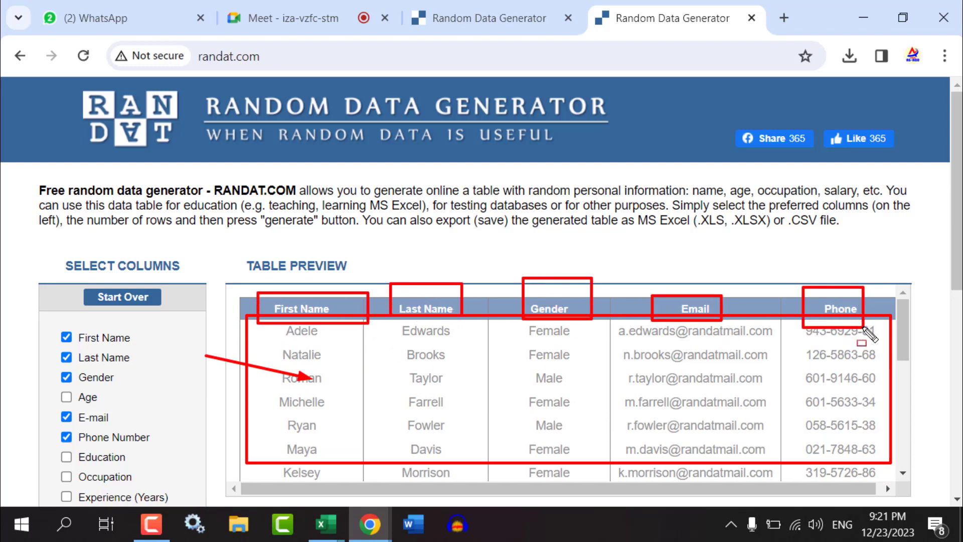
key("Escape")
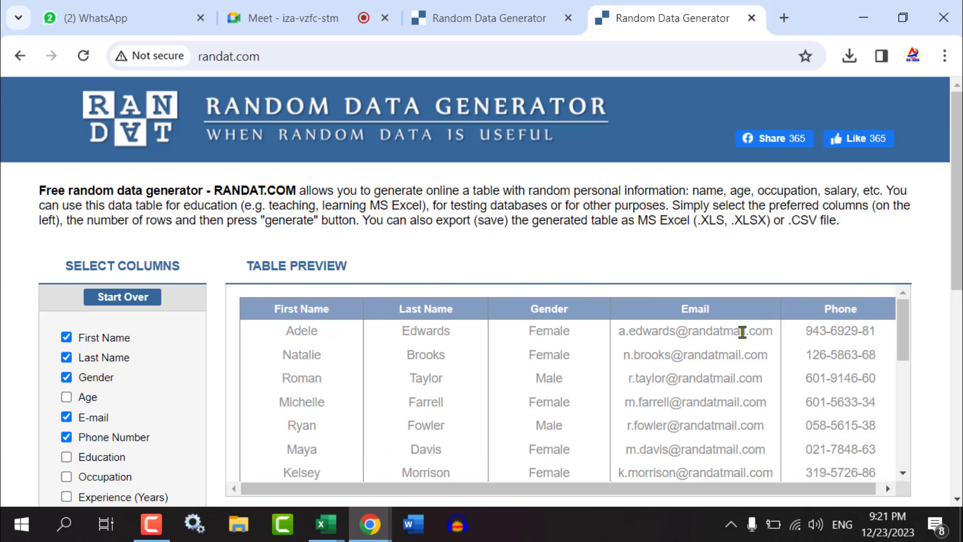
scroll(742, 331, "down", 2)
scroll(742, 331, "down", 3)
scroll(742, 331, "down", 3)
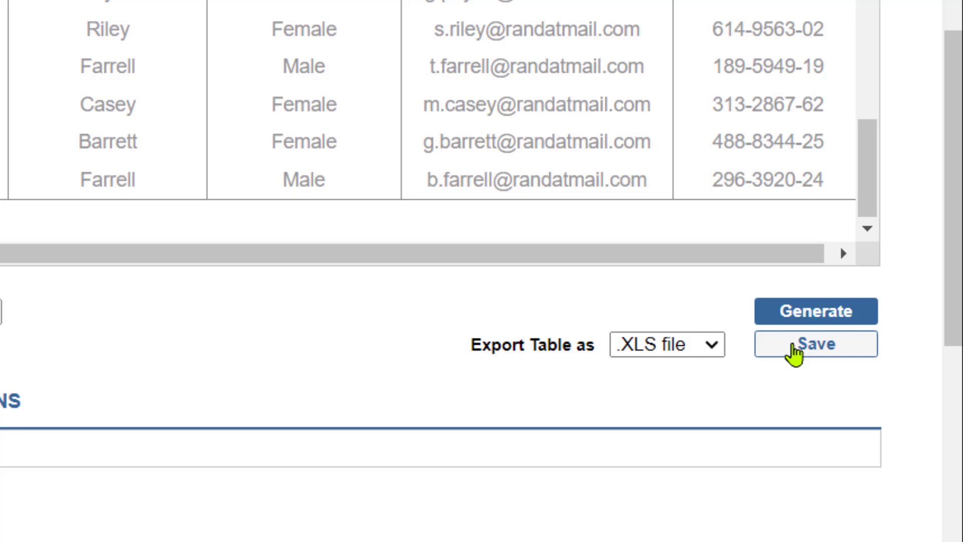
key("ctrl+2")
left_click_drag(736, 330, 896, 371)
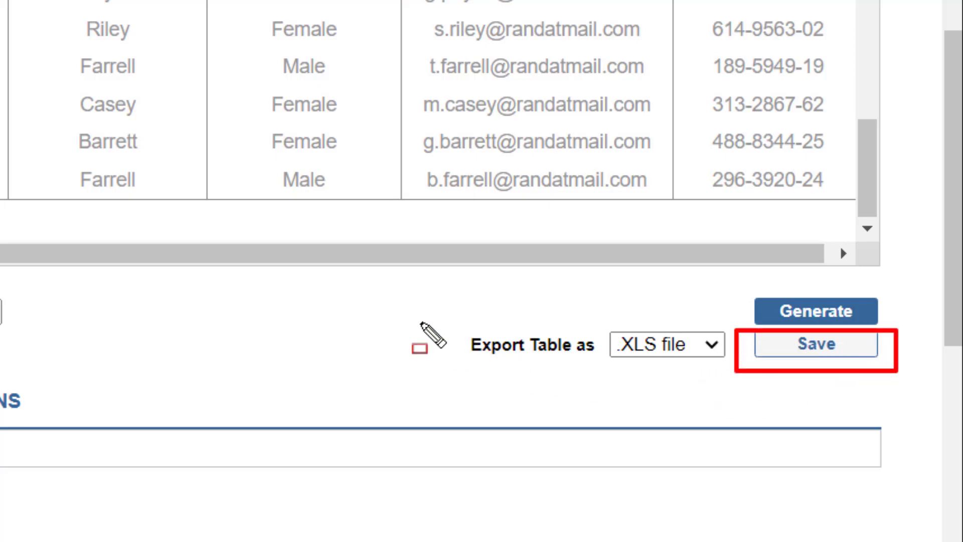
left_click_drag(443, 324, 746, 368)
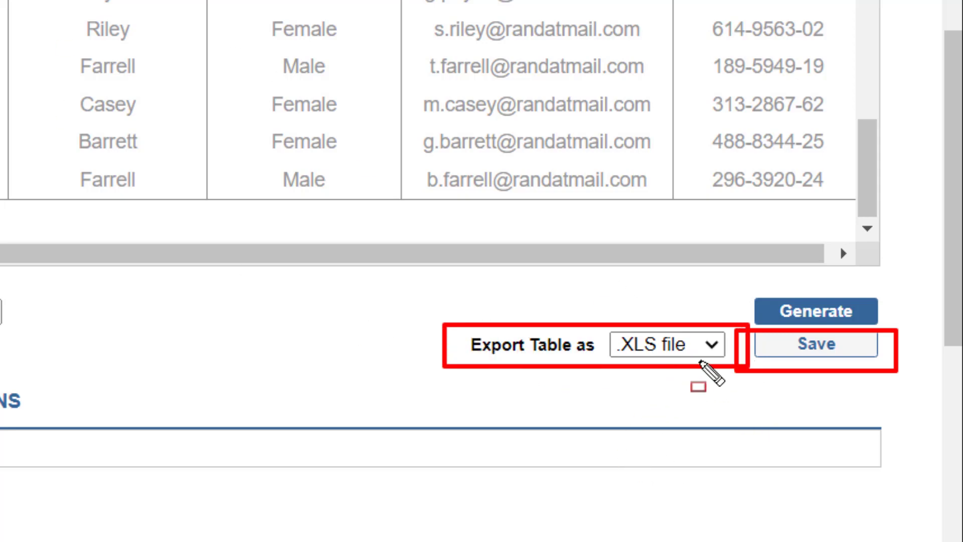
key("Escape")
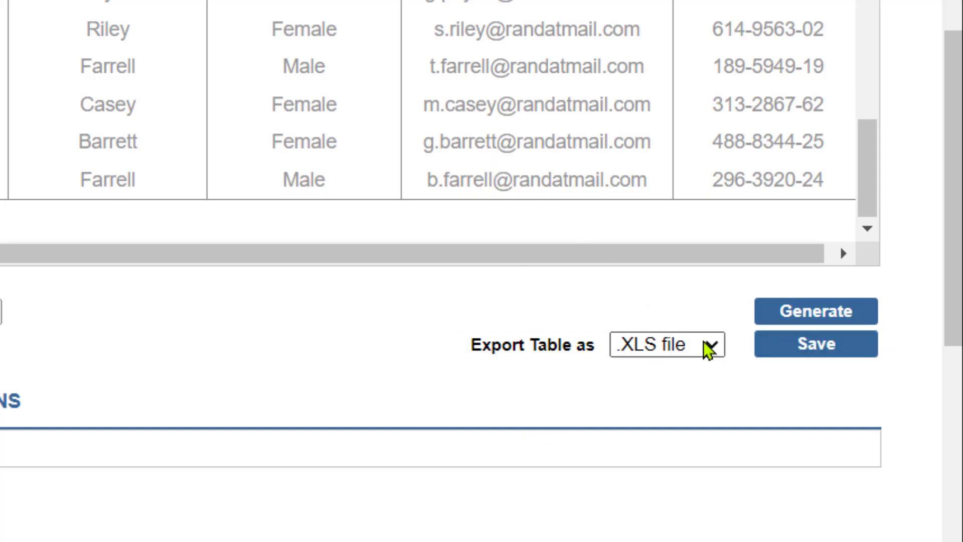
left_click(708, 346)
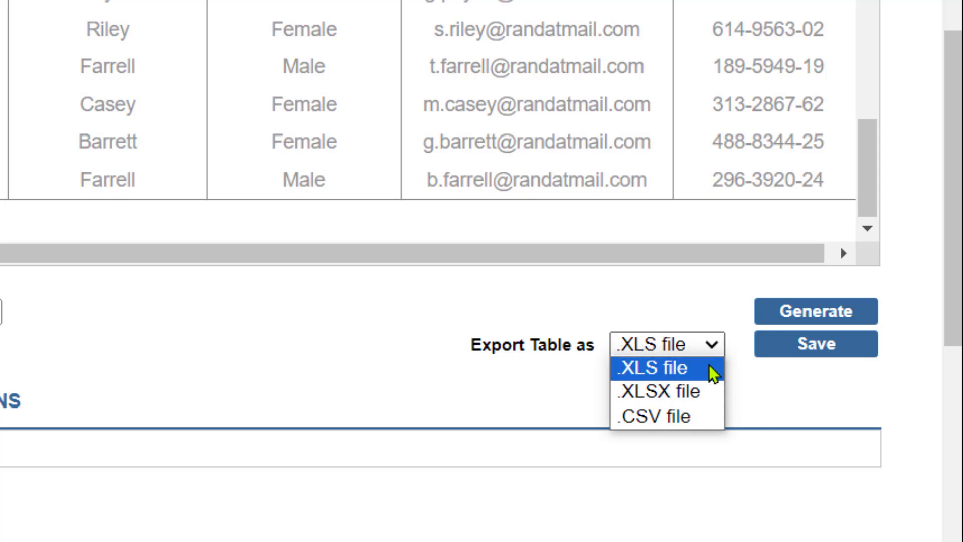
left_click(797, 356)
left_click(799, 357)
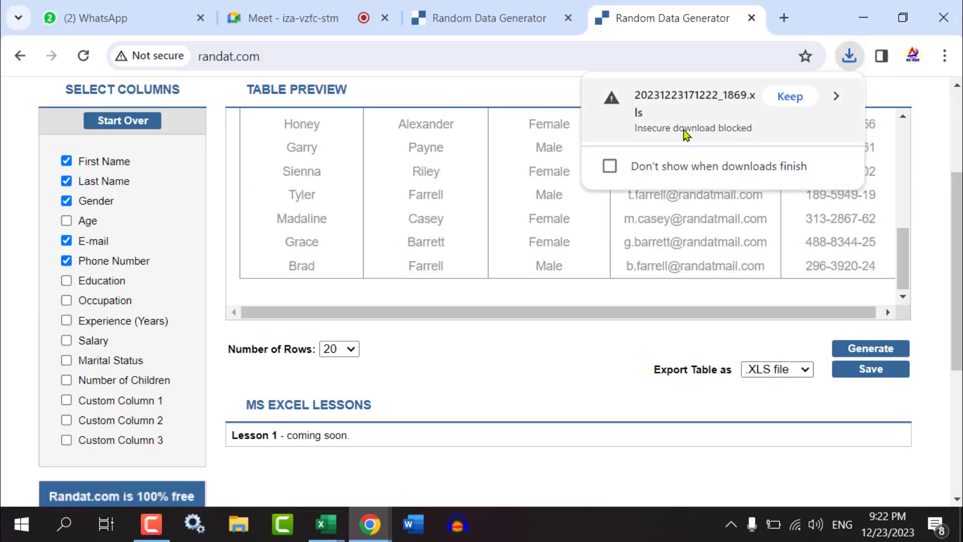
left_click(786, 101)
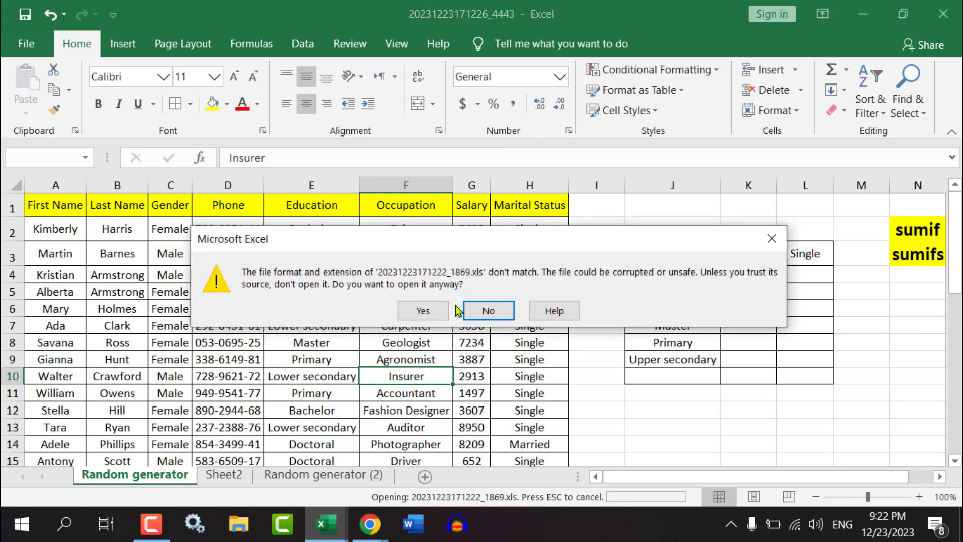
Open the downloaded .xls despite the format warning and enable editing
left_click(410, 309)
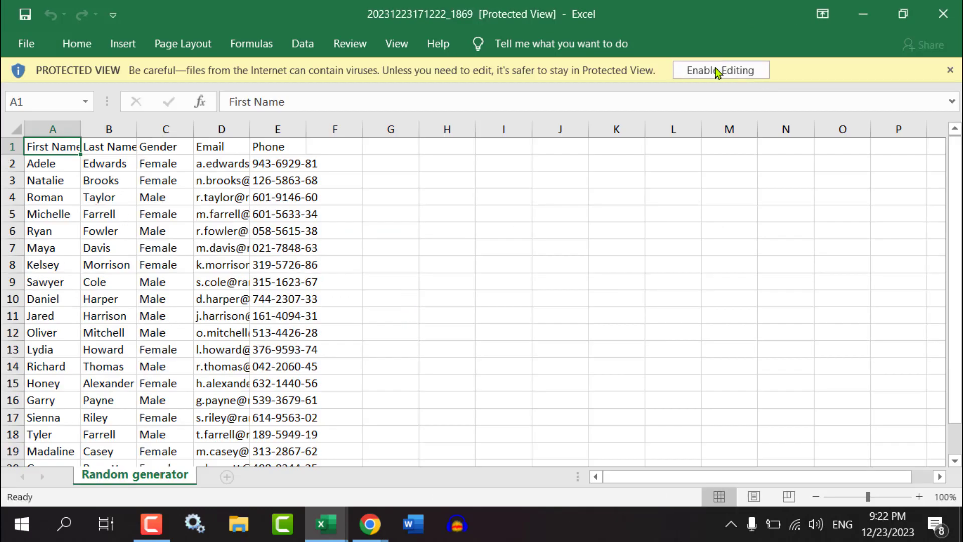
left_click(715, 70)
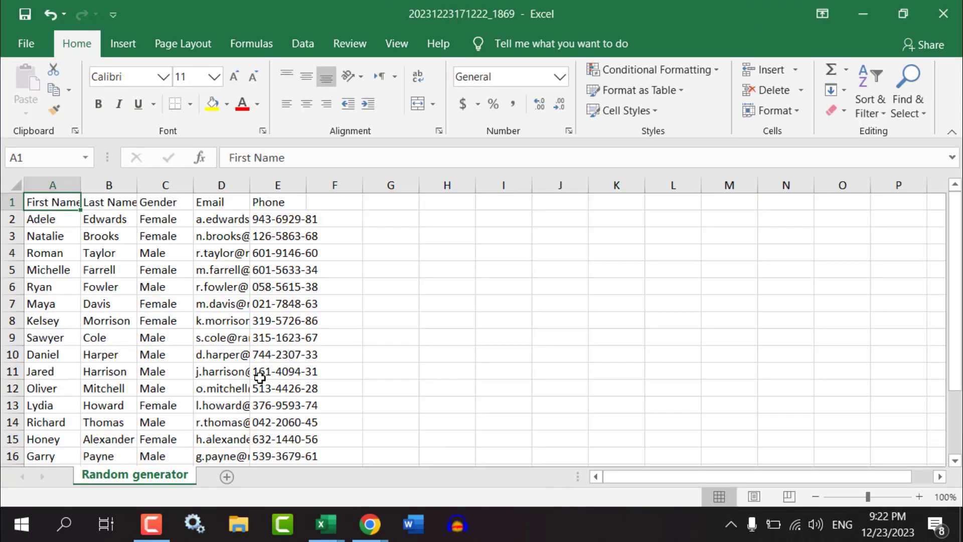
scroll(259, 377, "down", 2)
scroll(257, 382, "down", 2)
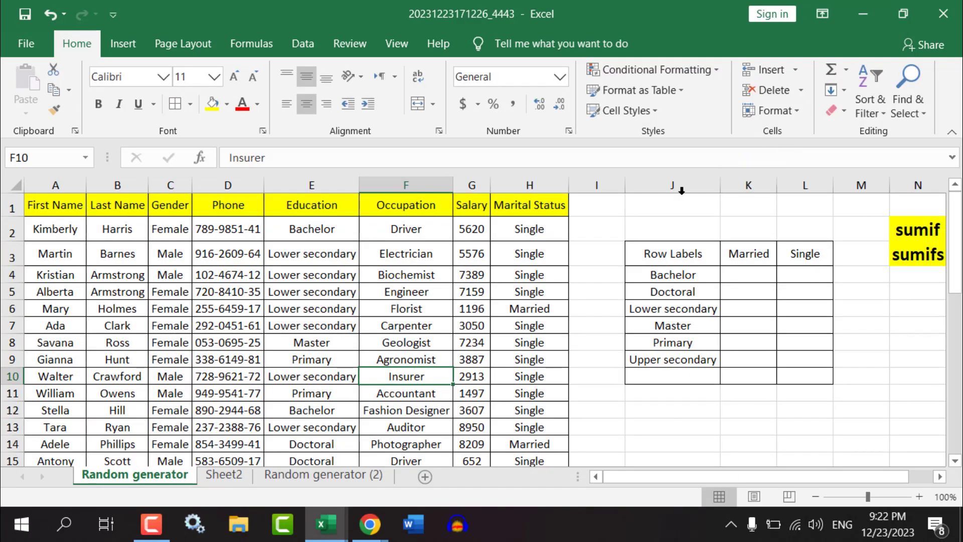
Review the Education column entries and the summary table's row labels
left_click(340, 448)
scroll(161, 376, "down", 1)
scroll(161, 376, "down", 1)
scroll(156, 377, "down", 2)
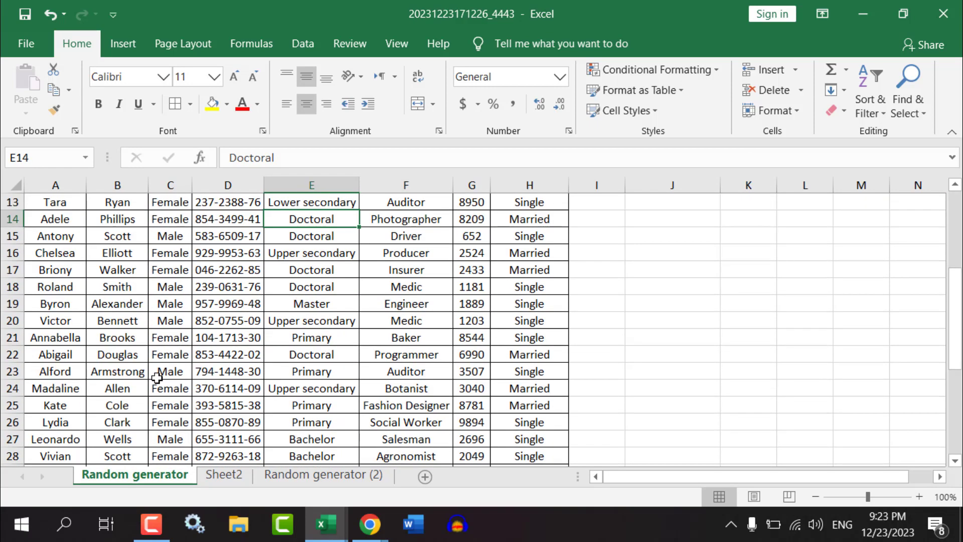
scroll(157, 377, "up", 4)
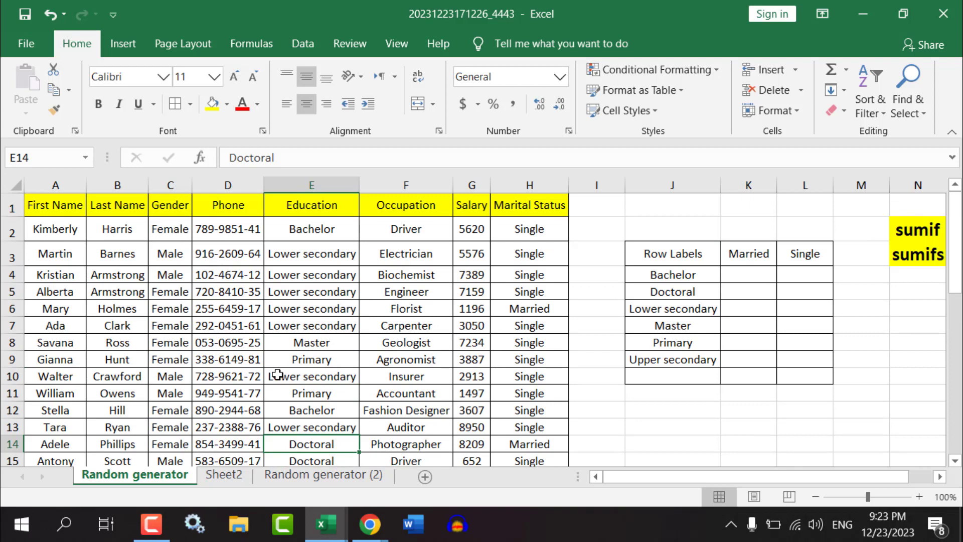
left_click(294, 361)
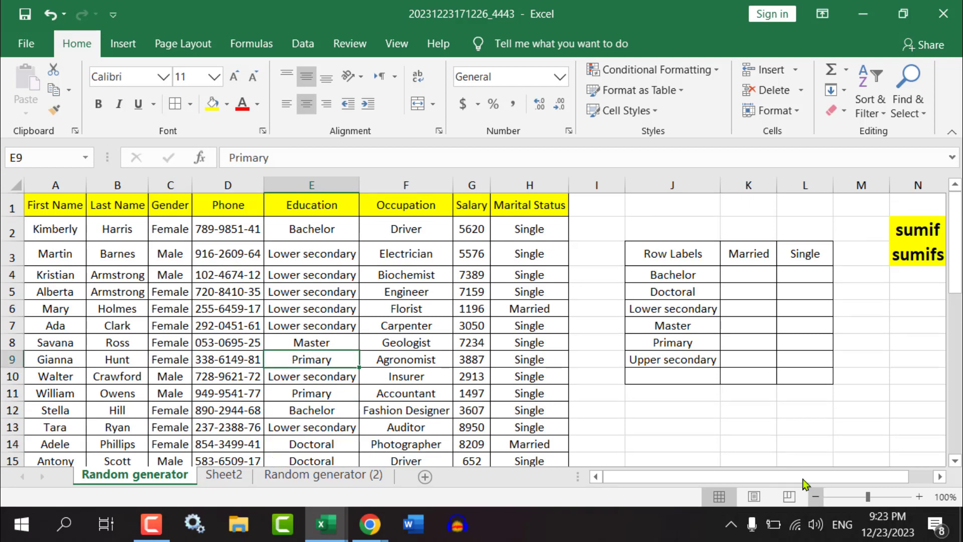
left_click_drag(814, 478, 836, 480)
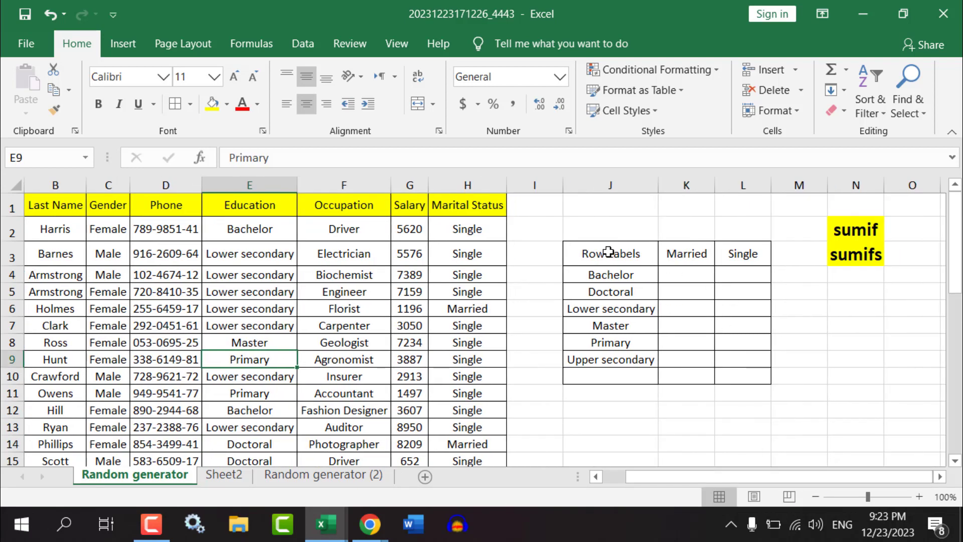
left_click_drag(608, 253, 611, 360)
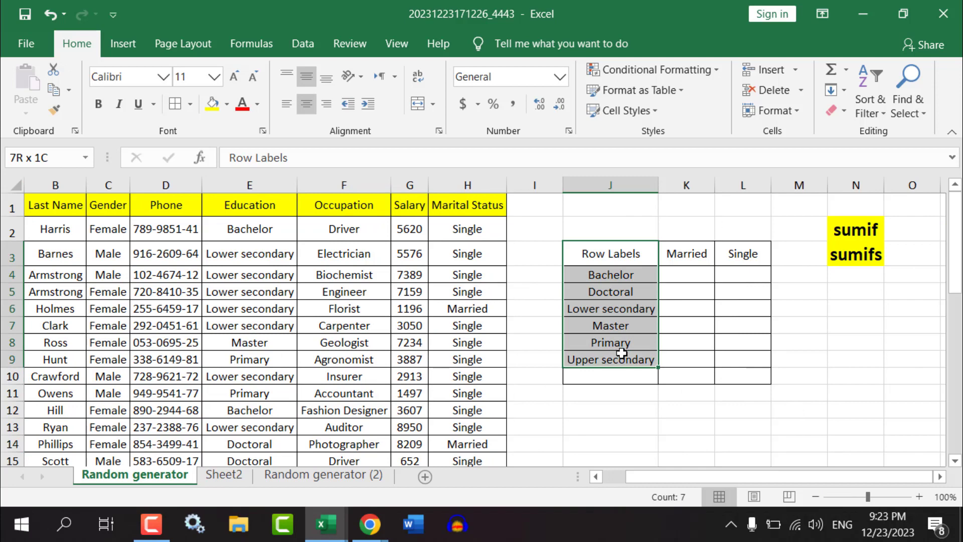
left_click(609, 253)
left_click(583, 232)
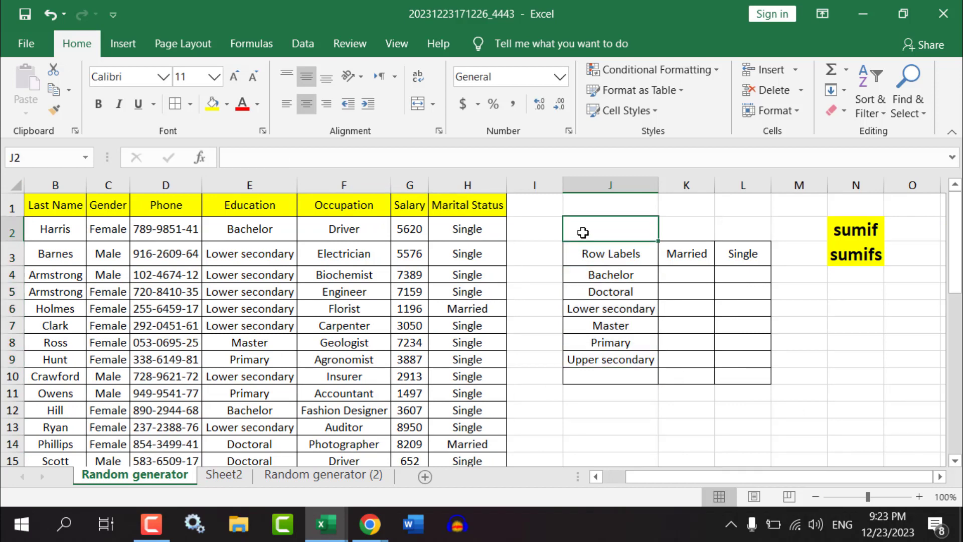
Copy the yellow Education header from E1 into J2 above the summary table
left_click(351, 208)
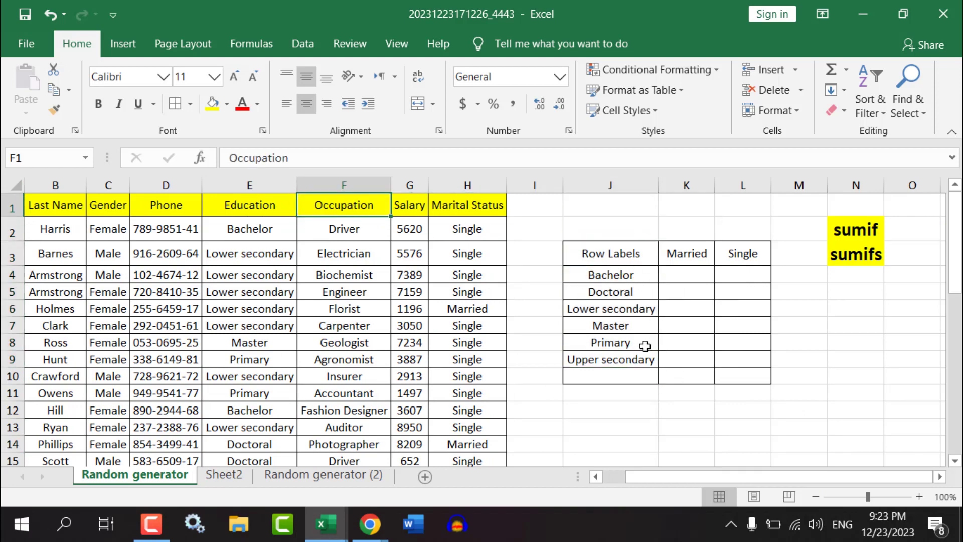
left_click(257, 205)
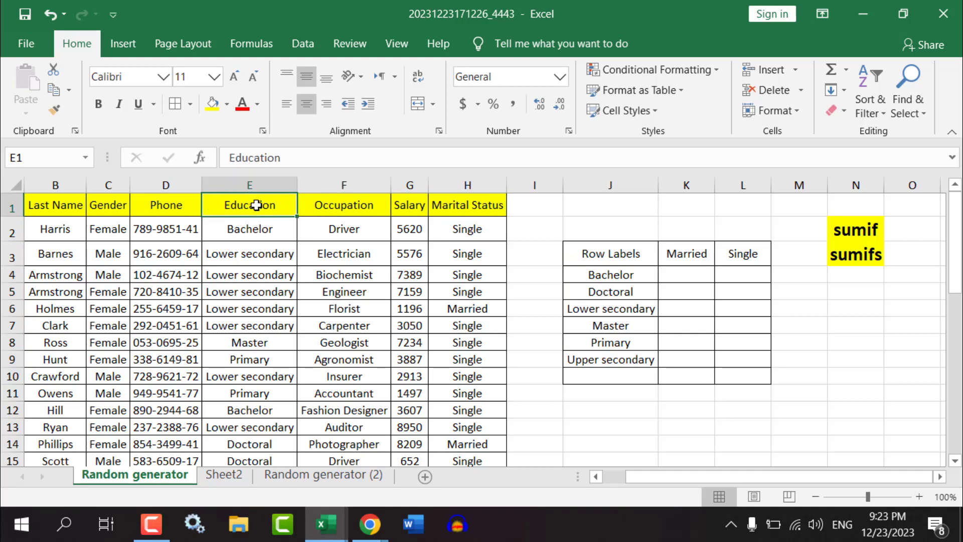
key("ctrl+c")
left_click(613, 226)
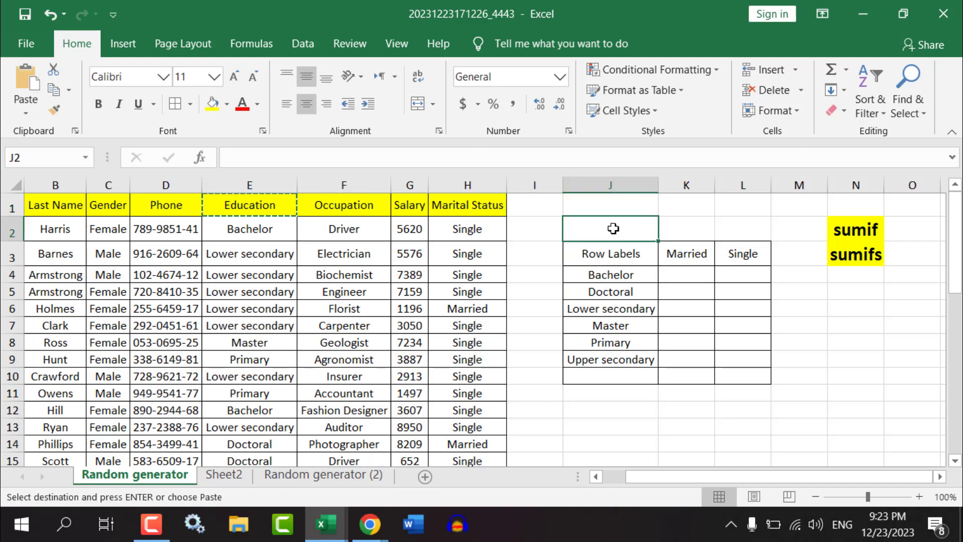
key("ctrl+v")
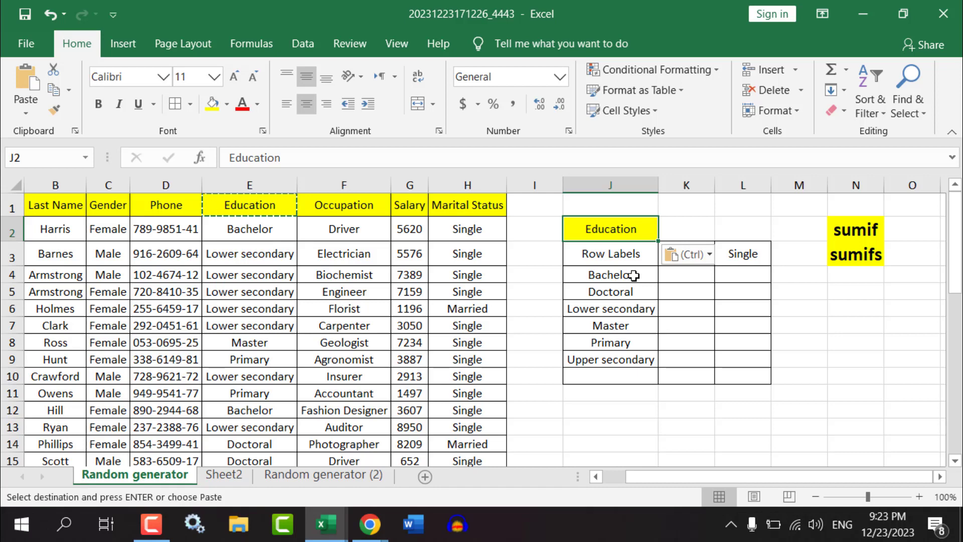
Clear the Row Labels heading and move the Education heading down into J3
left_click(683, 339)
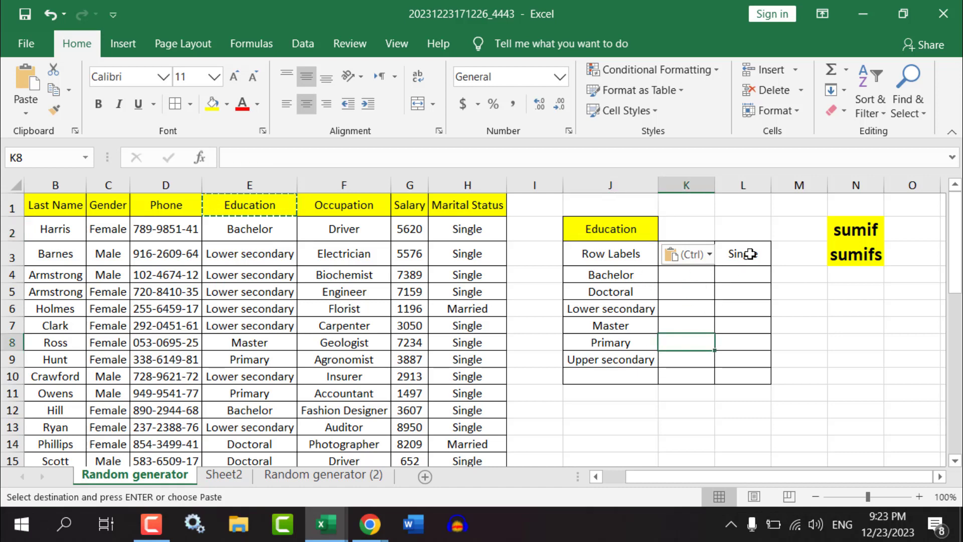
left_click(623, 254)
key("ctrl+z")
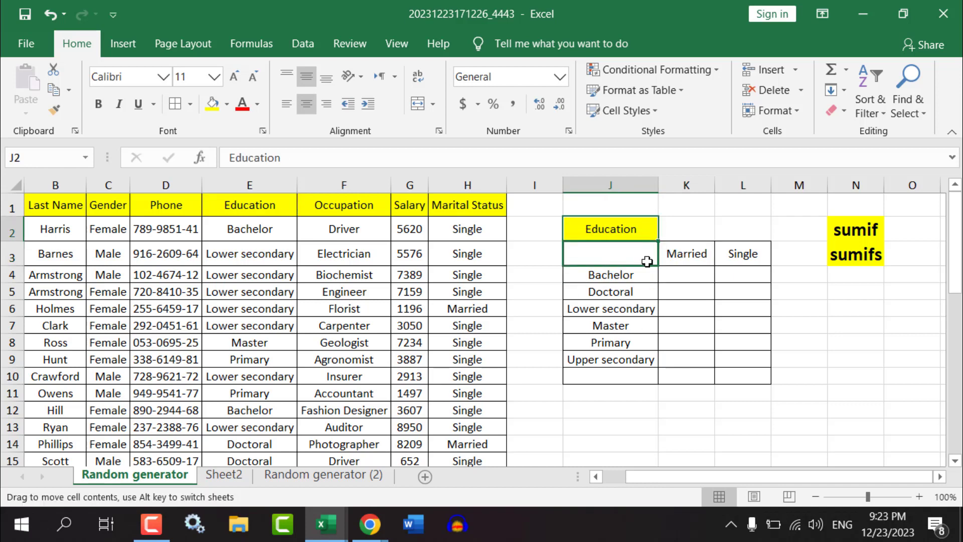
left_click_drag(614, 244, 662, 254)
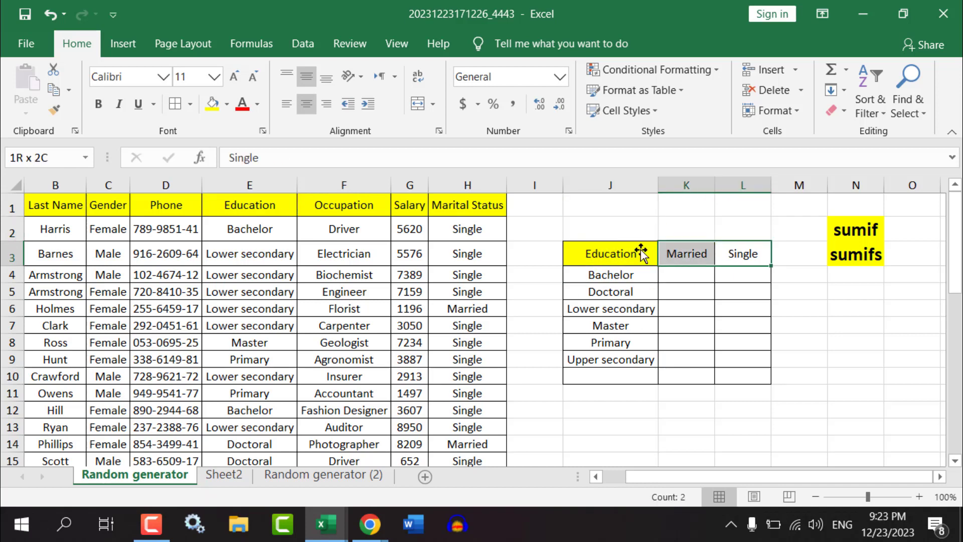
Apply the yellow fill to the Married and Single headings
left_click(212, 104)
left_click(612, 252)
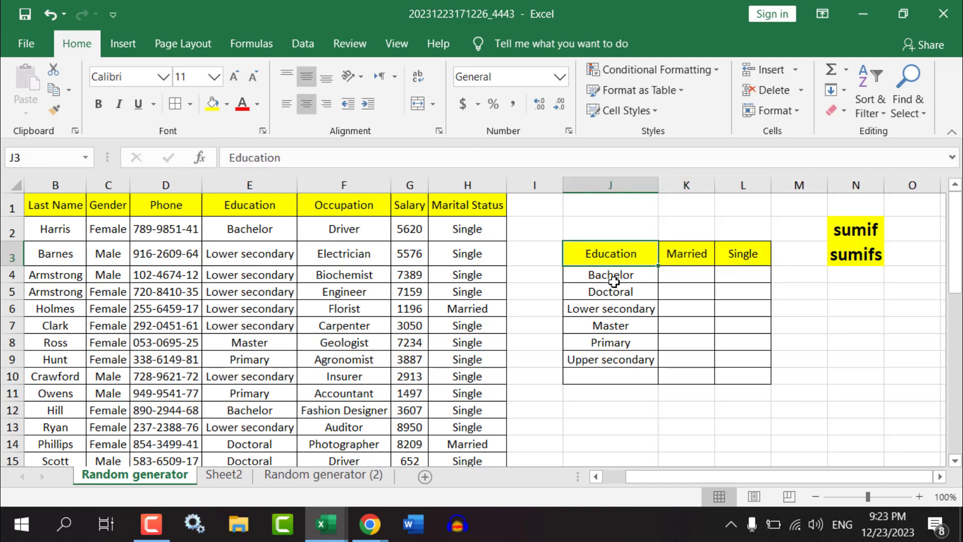
left_click_drag(615, 280, 624, 360)
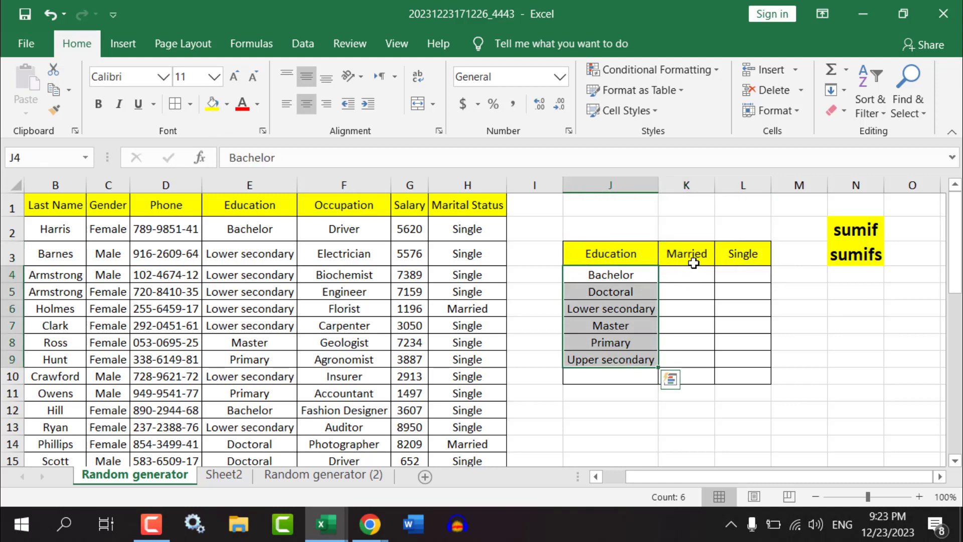
left_click(691, 256)
left_click(681, 277)
left_click(737, 253)
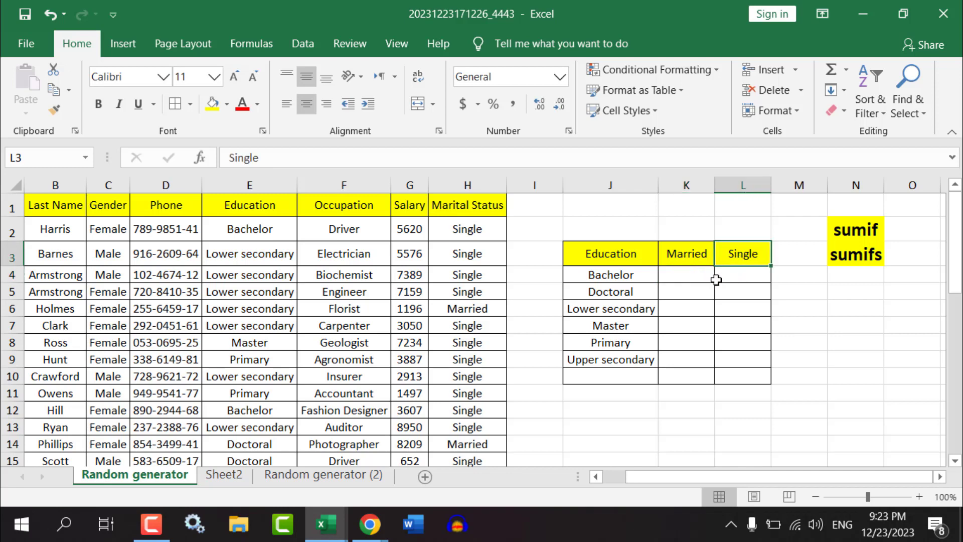
left_click(694, 276)
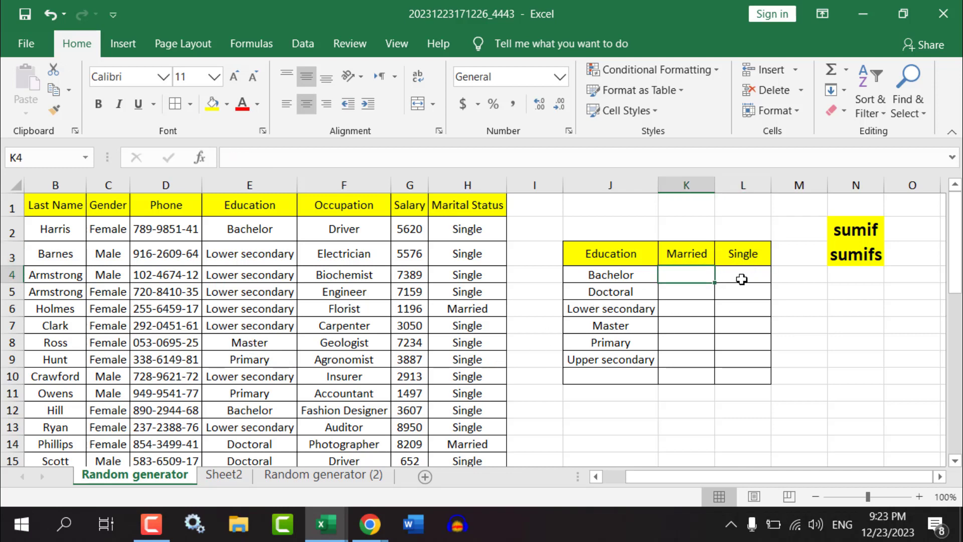
Inspect the Salary data and the Married and Single result cells for Bachelor
left_click(408, 205)
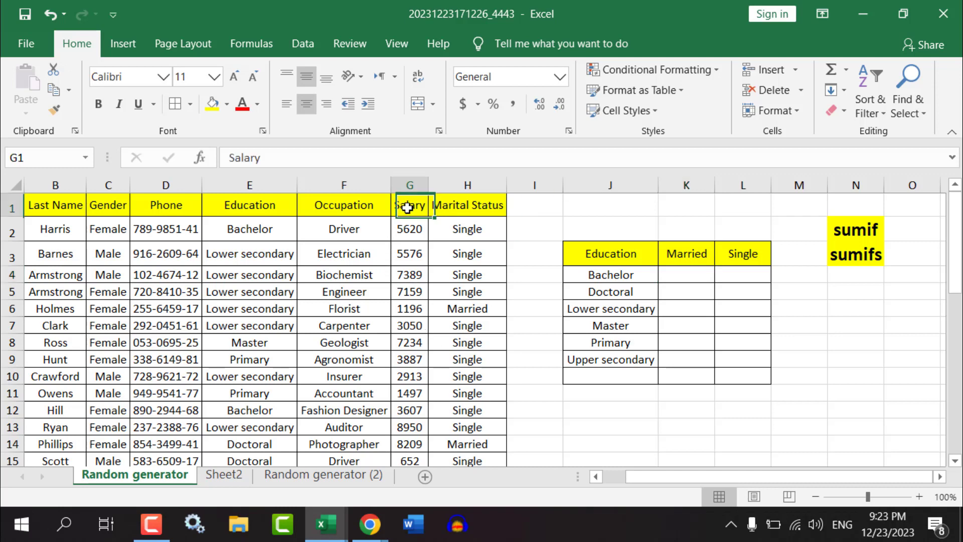
left_click(419, 307)
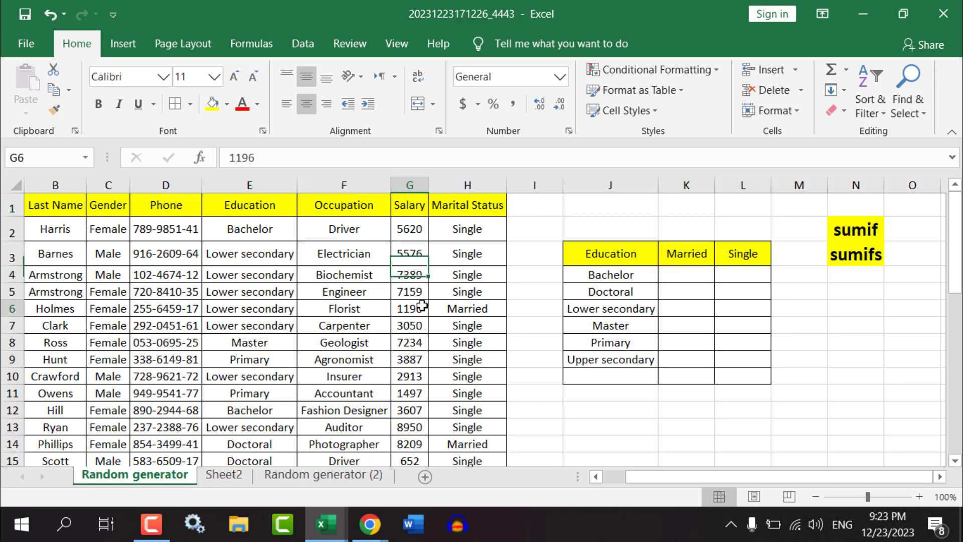
left_click(704, 252)
left_click(683, 278)
left_click(742, 254)
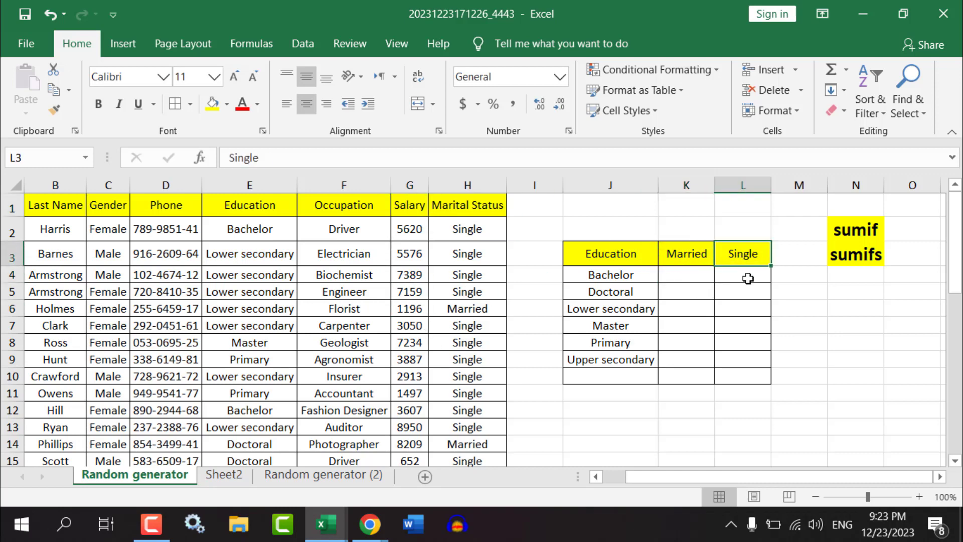
left_click(747, 278)
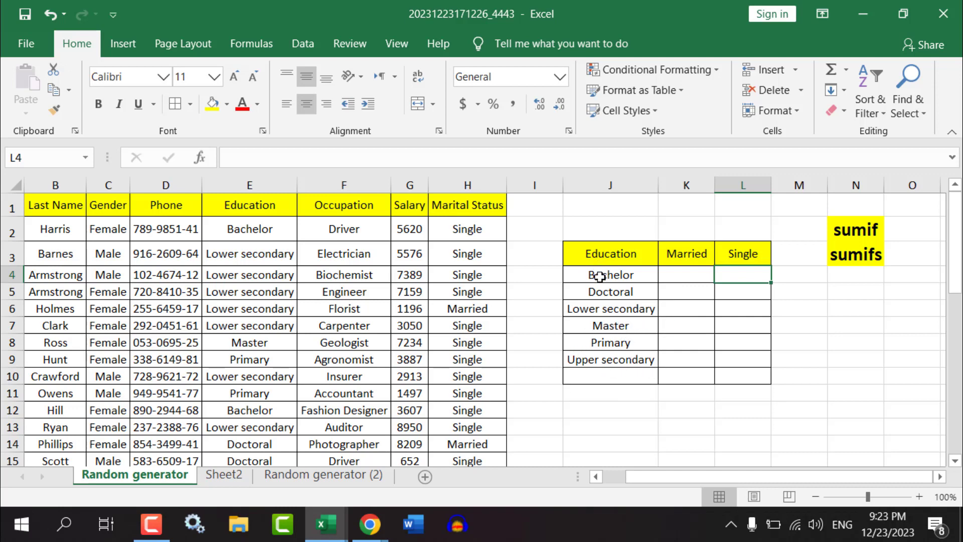
left_click_drag(599, 277, 609, 353)
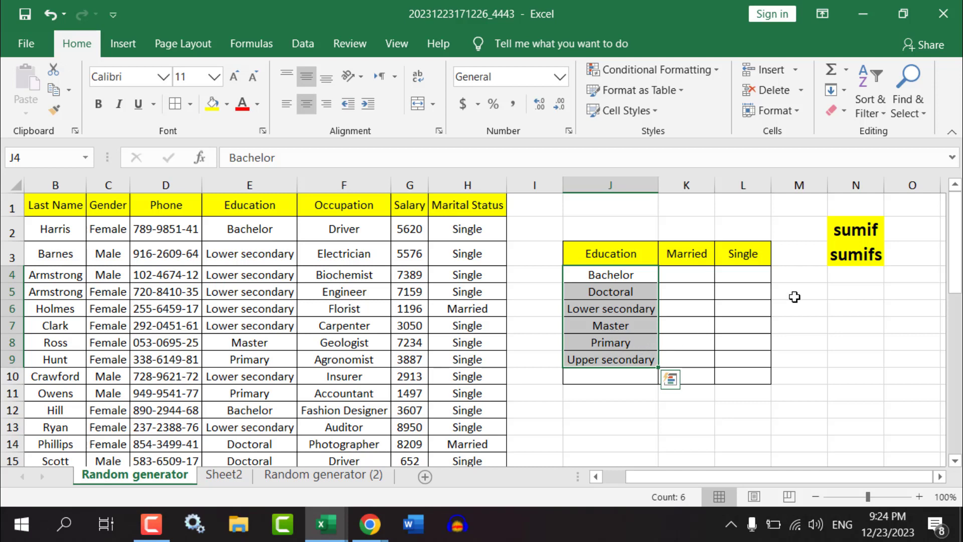
Hide column L so the Single heading disappears from the summary grid
left_click(859, 234)
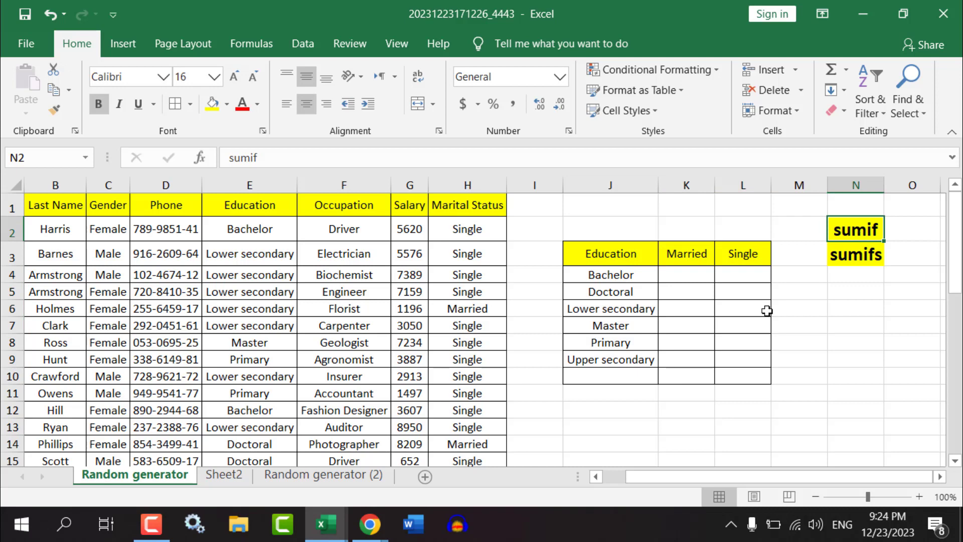
left_click(740, 185)
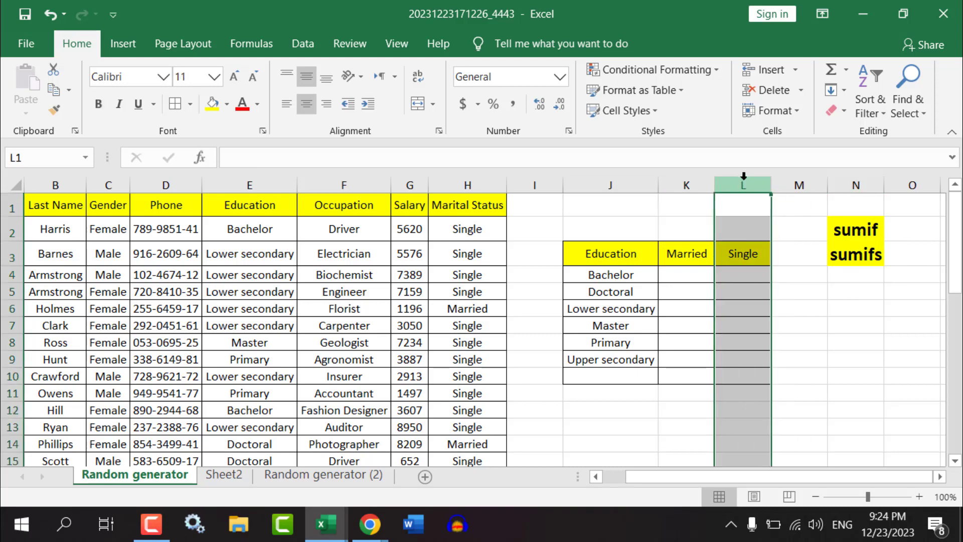
right_click(743, 178)
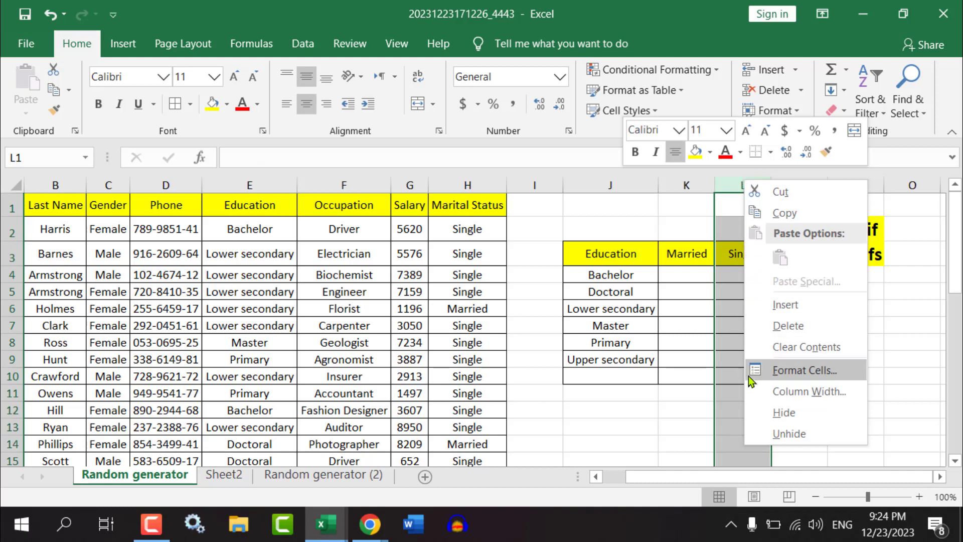
left_click(802, 414)
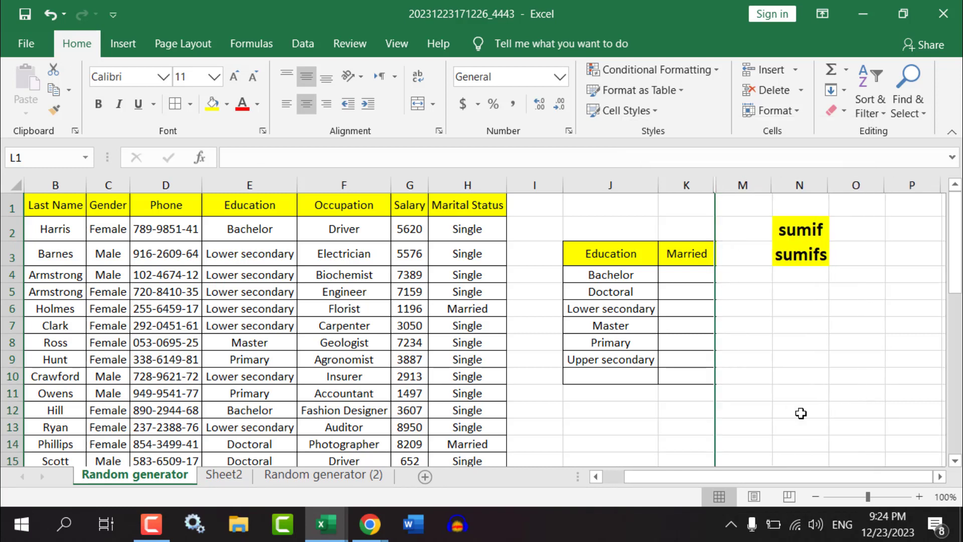
left_click(691, 284)
left_click(685, 185)
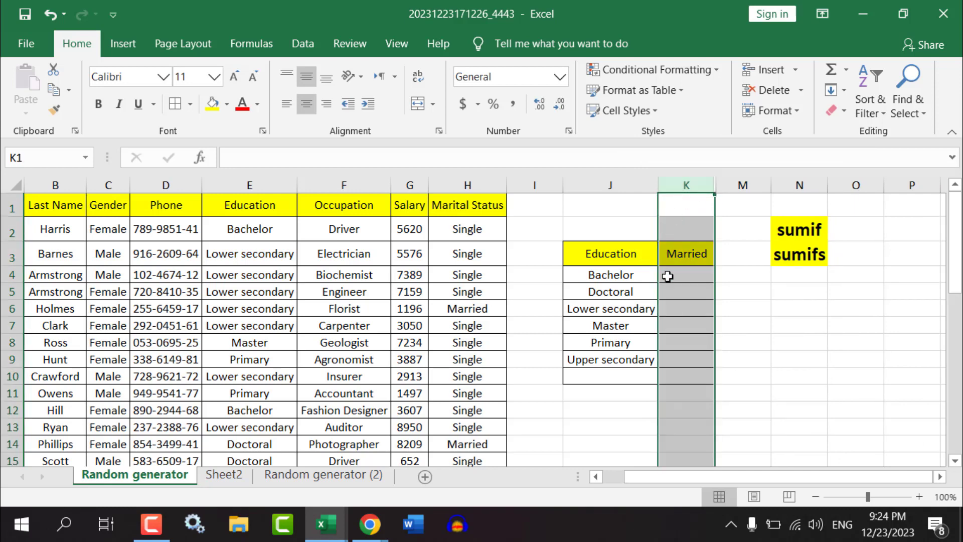
Replace the 'Married' heading in K3 with 'salary'
left_click(685, 276)
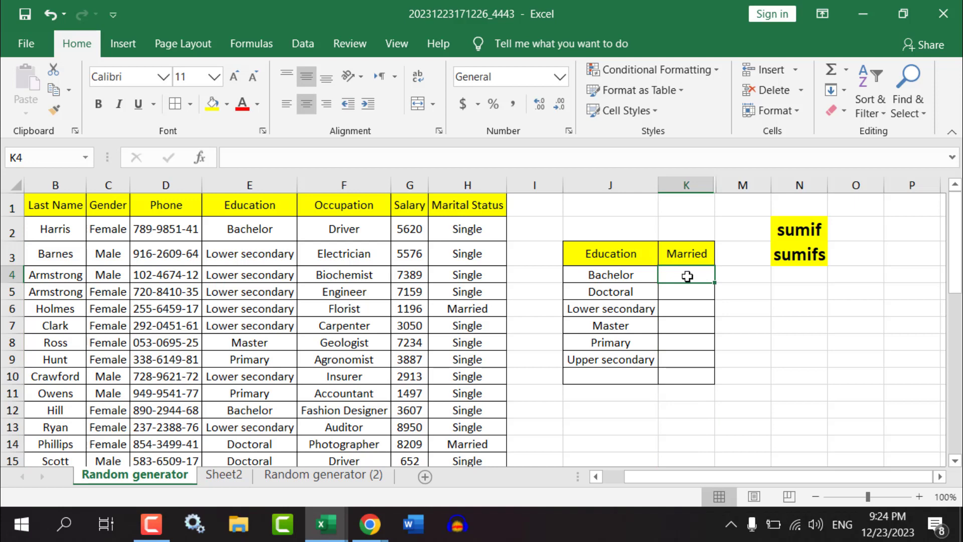
left_click(602, 279)
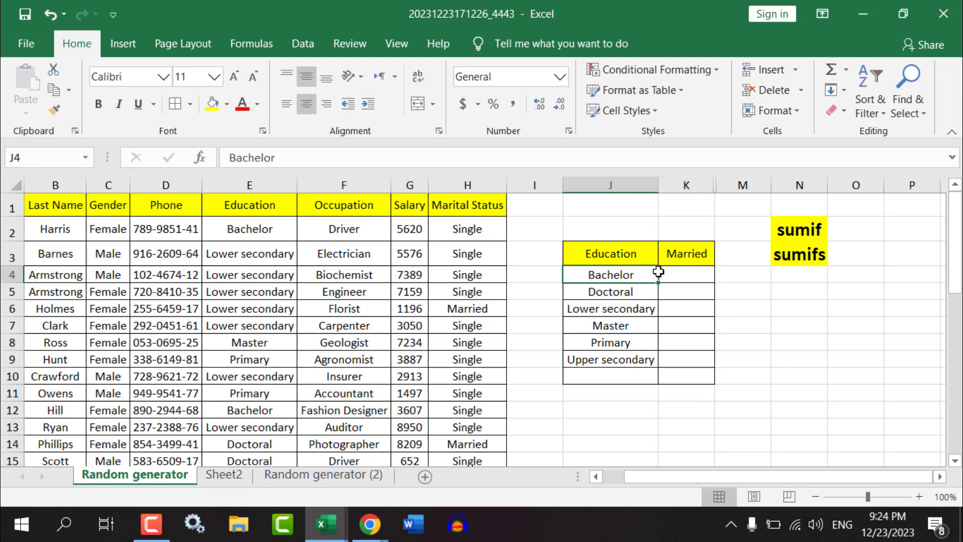
left_click(684, 252)
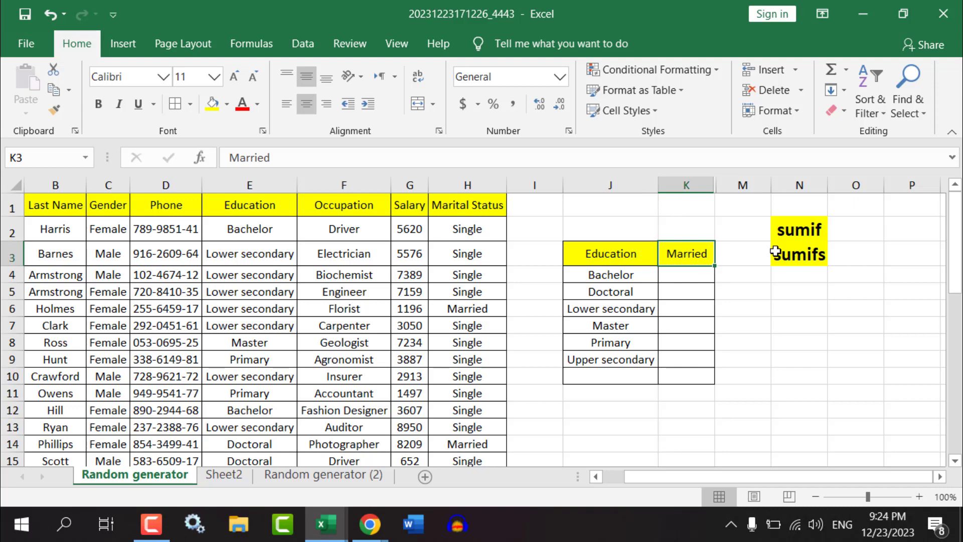
type("sa")
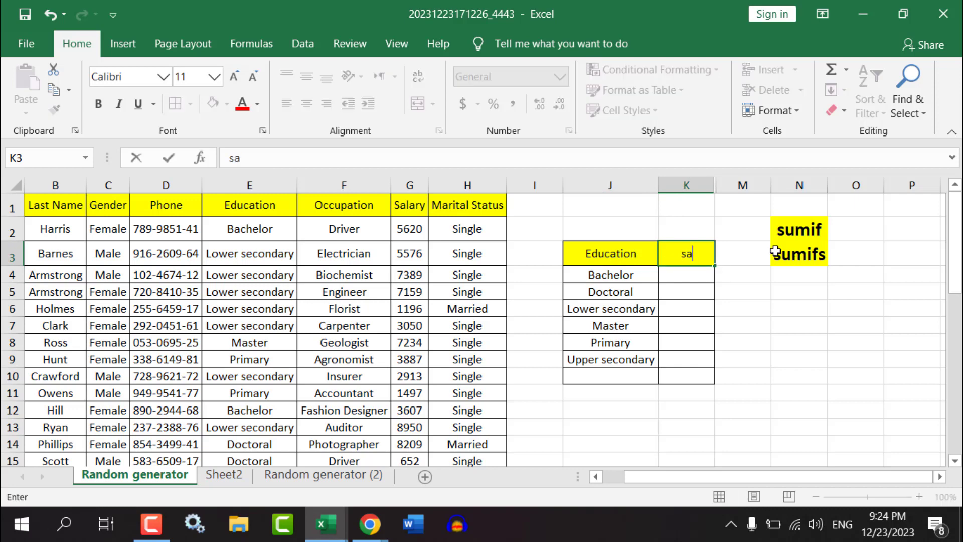
type("lary")
key("Return")
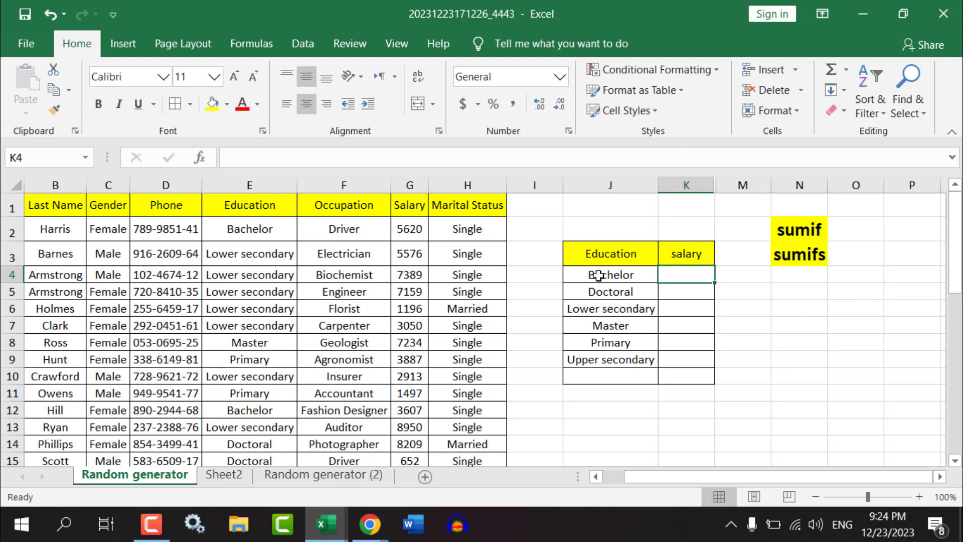
left_click(597, 273)
left_click(678, 271)
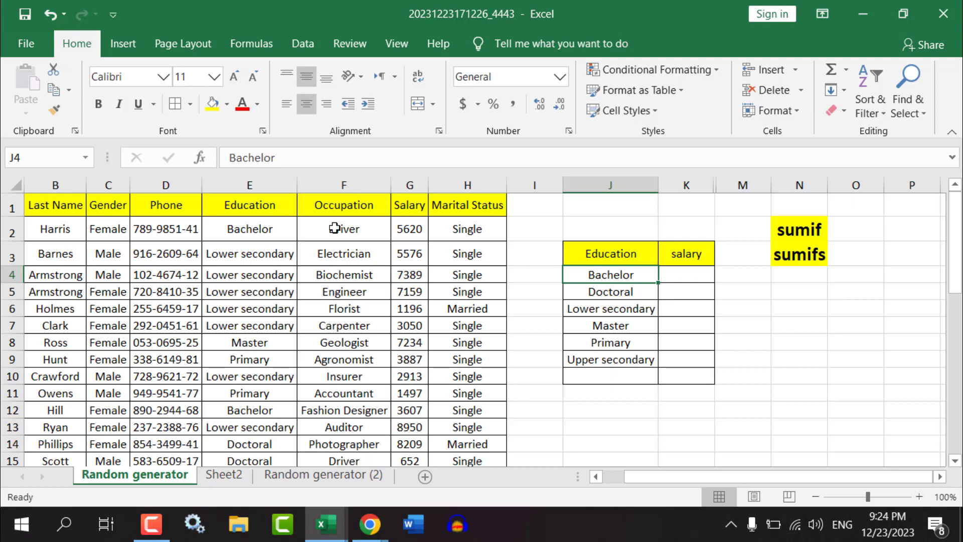
left_click(254, 232)
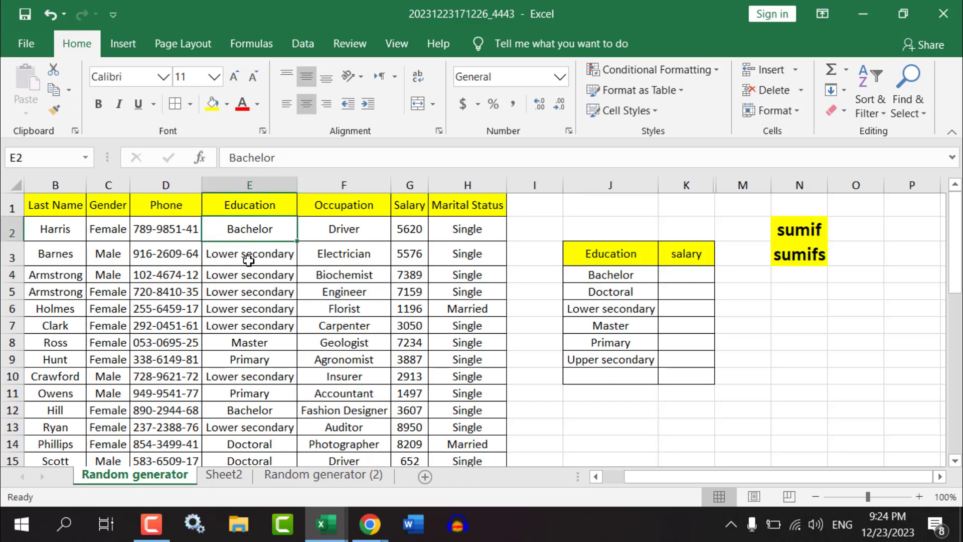
scroll(249, 258, "down", 1)
scroll(229, 313, "up", 1)
left_click_drag(202, 416, 275, 393)
left_click_drag(203, 229, 290, 244)
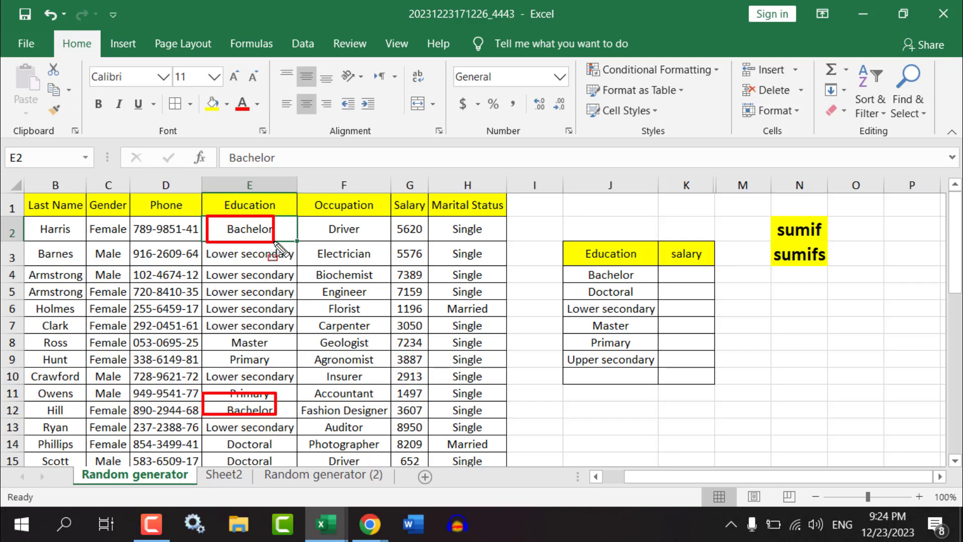
scroll(245, 383, "down", 2)
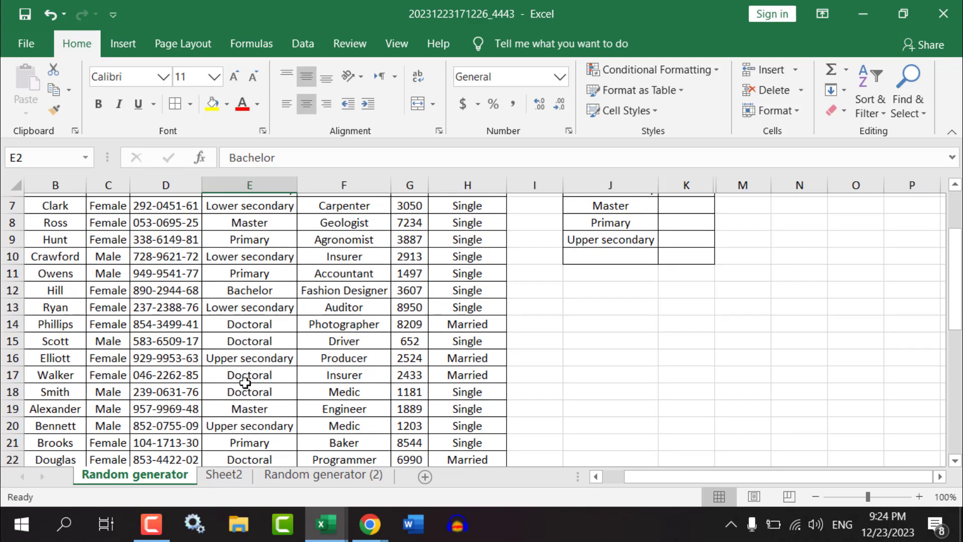
scroll(270, 402, "down", 1)
scroll(276, 414, "down", 1)
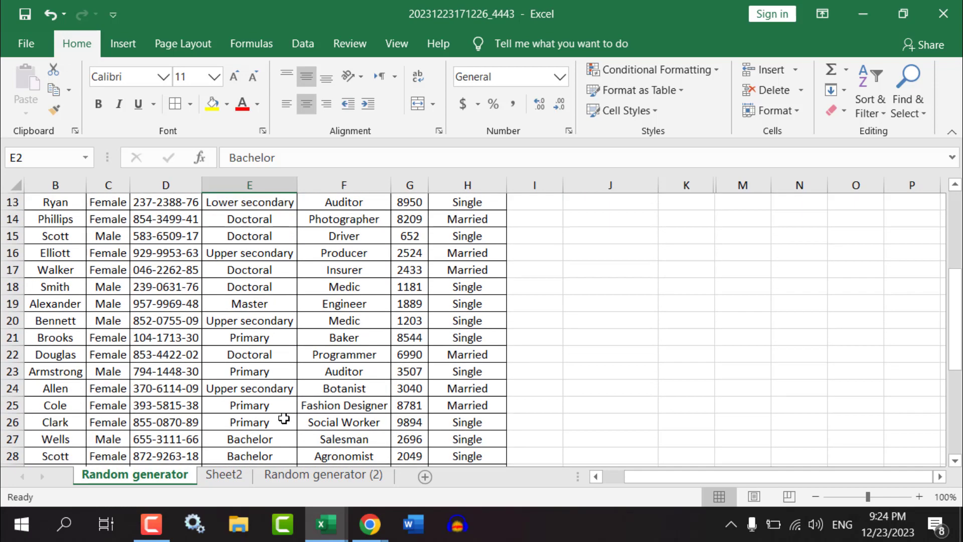
scroll(282, 419, "down", 1)
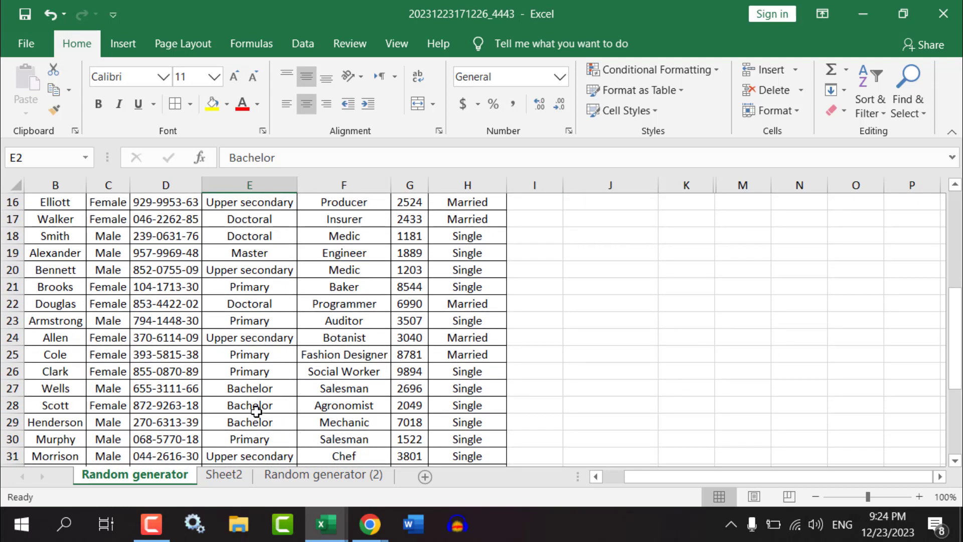
left_click_drag(201, 379, 288, 397)
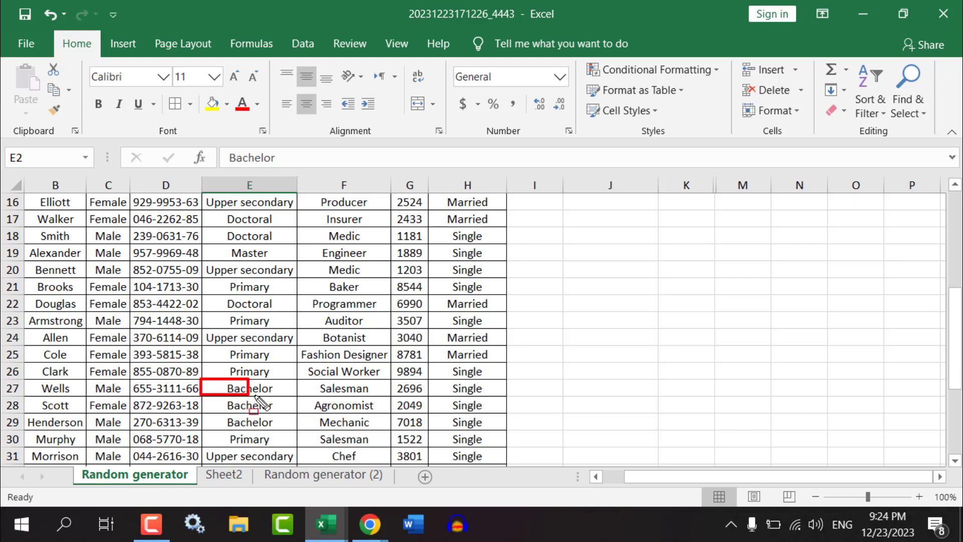
left_click_drag(212, 396, 275, 403)
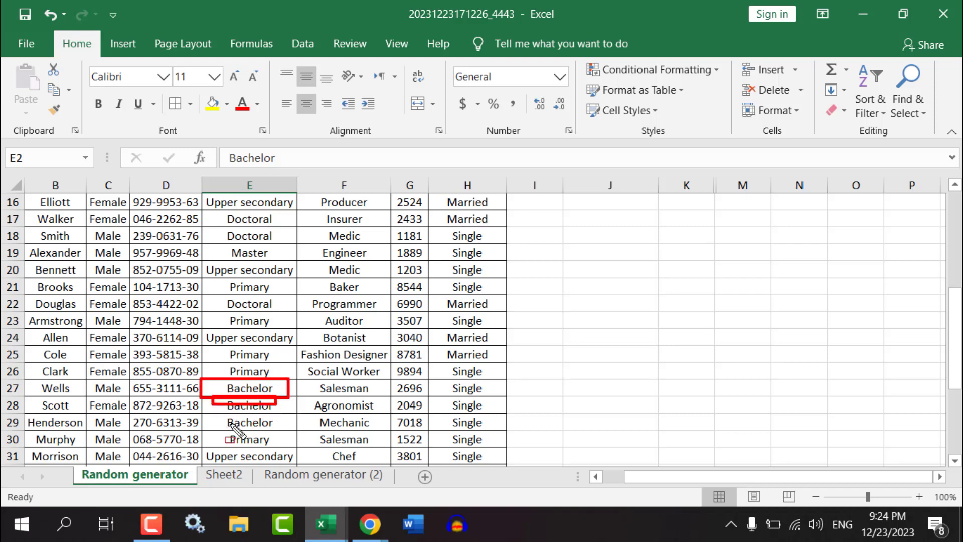
left_click_drag(210, 413, 294, 432)
key("Escape")
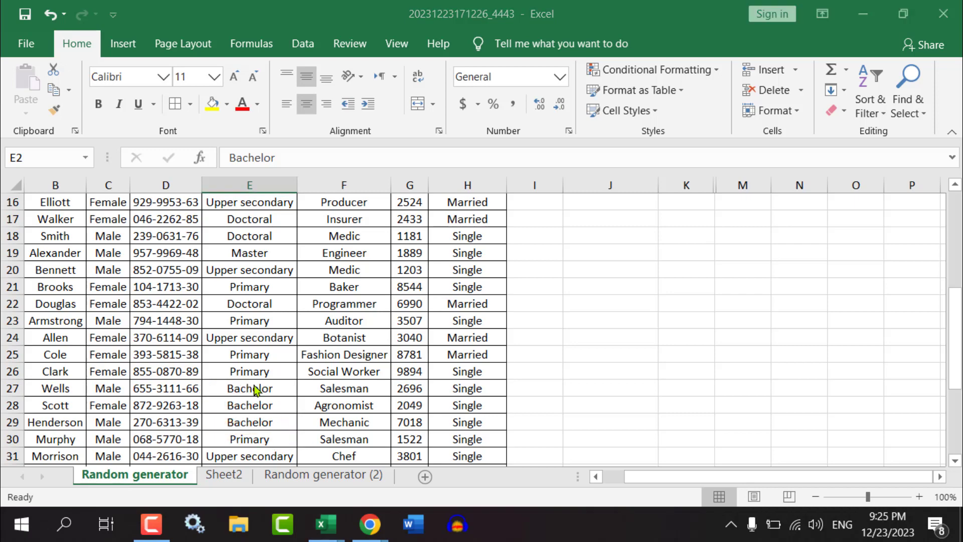
scroll(232, 338, "down", 2)
scroll(236, 340, "down", 1)
scroll(238, 344, "down", 1)
scroll(238, 344, "down", 1)
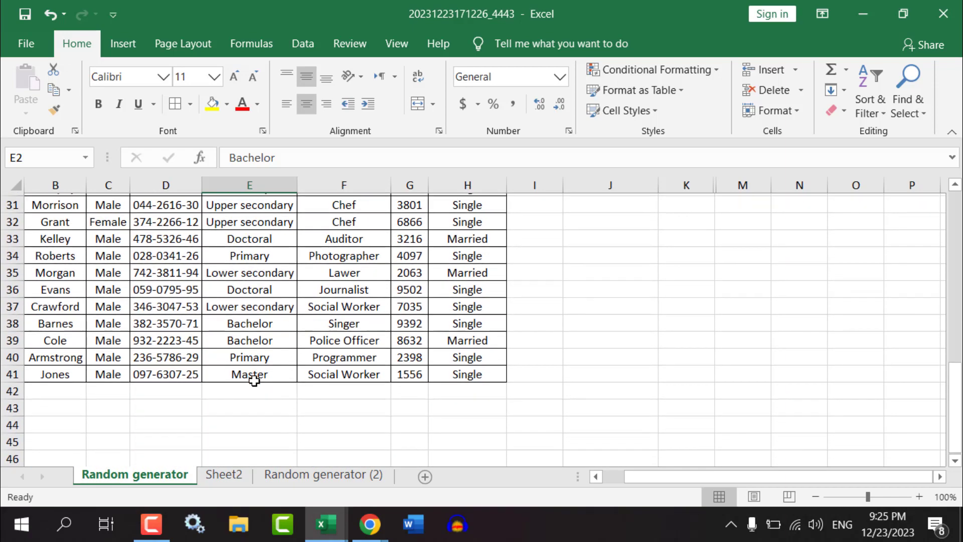
scroll(256, 401, "up", 6)
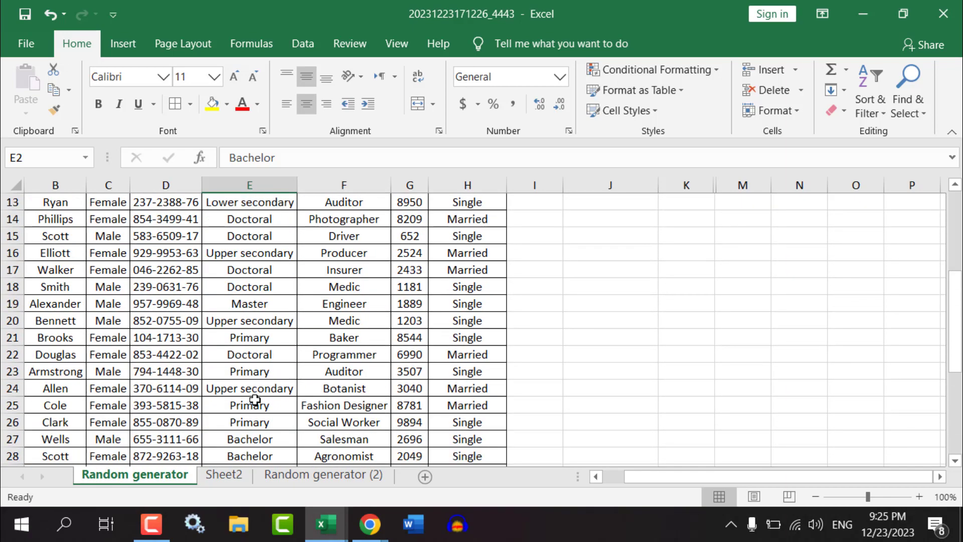
scroll(248, 389, "up", 4)
left_click_drag(246, 233, 266, 410)
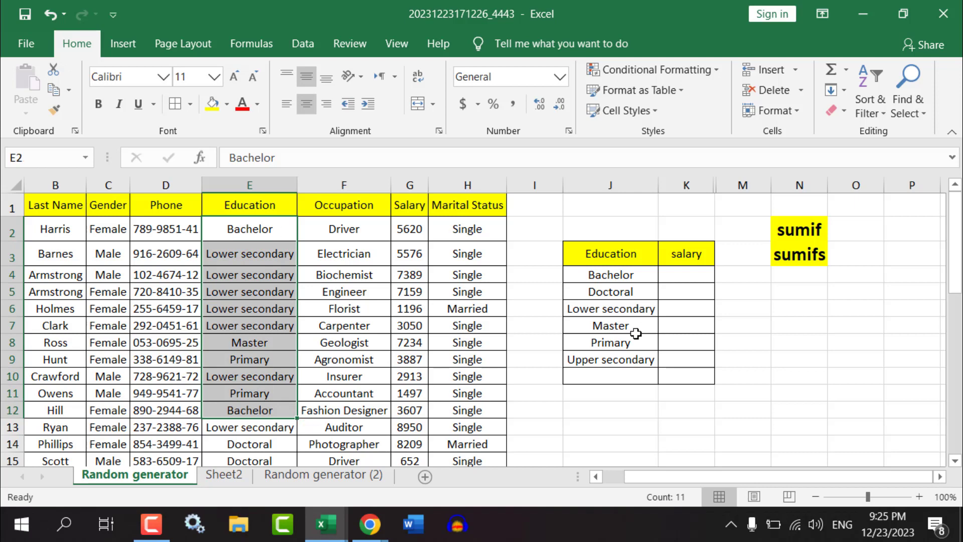
Give the 'sumifs' label in N3 a Dark Blue fill and White font colour
left_click(680, 275)
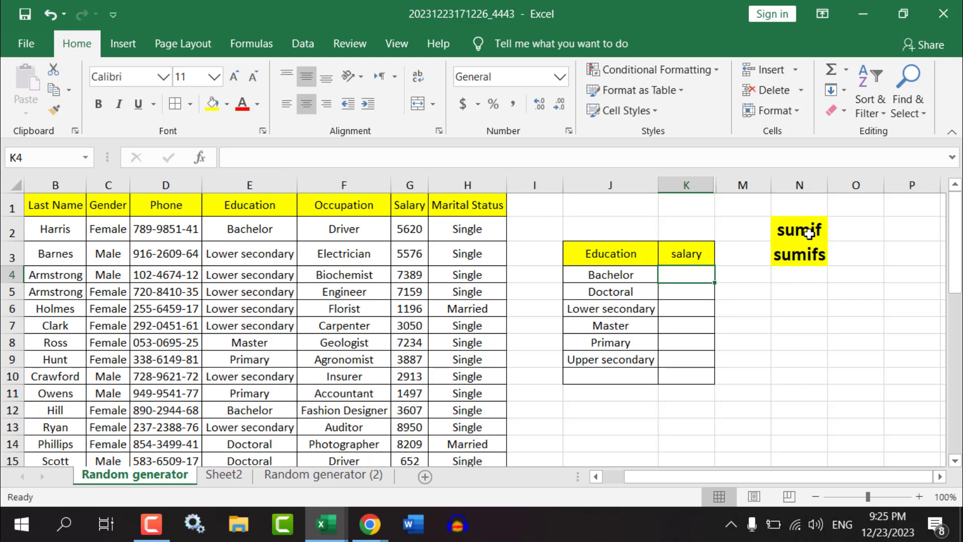
left_click(810, 253)
left_click(803, 234)
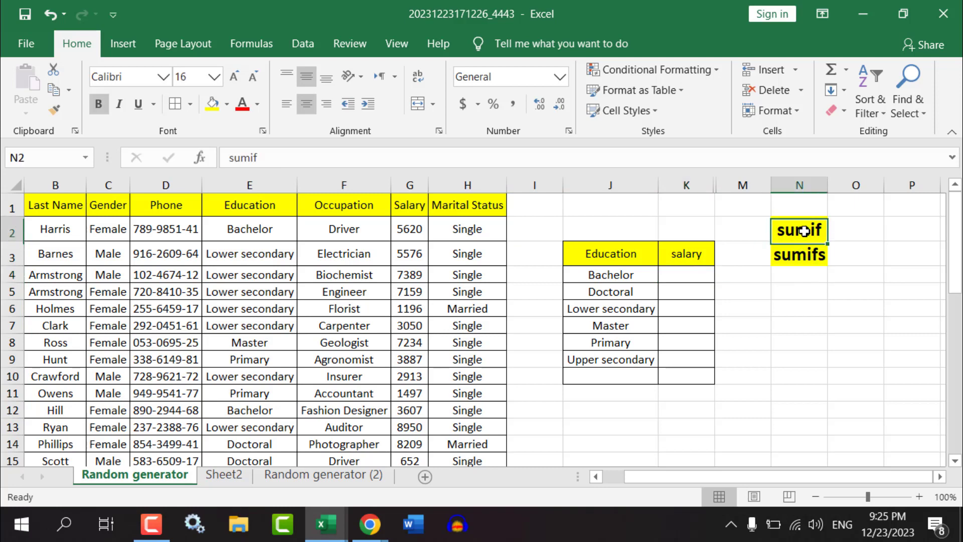
left_click(797, 255)
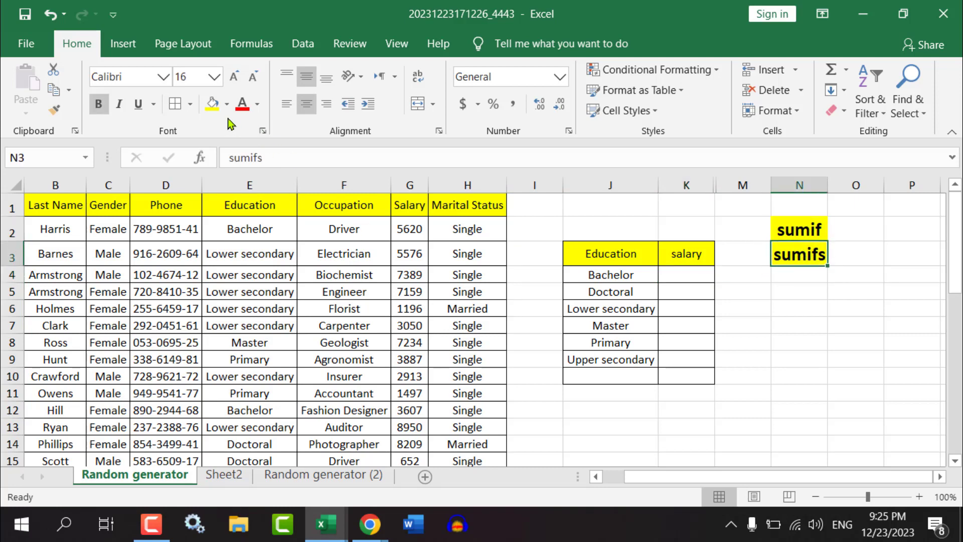
left_click(227, 104)
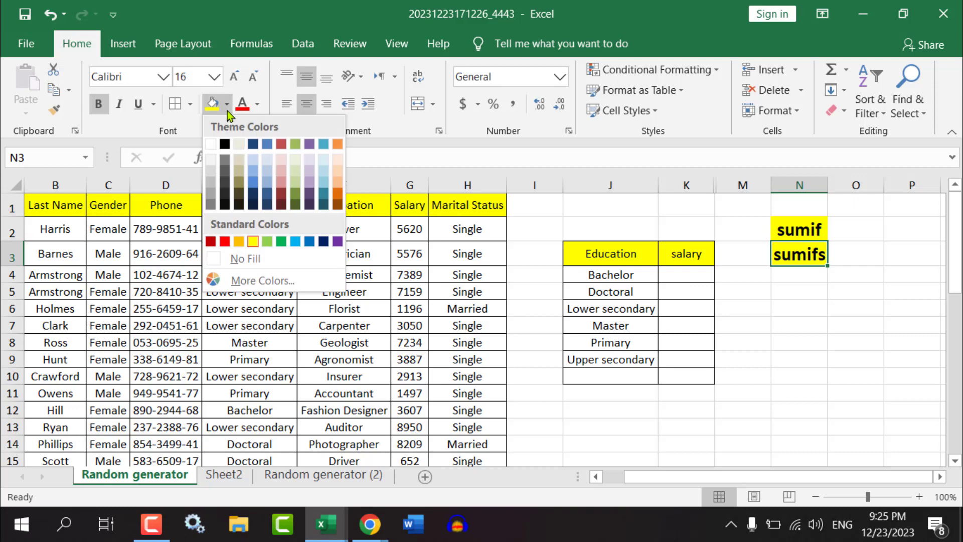
left_click(323, 241)
left_click(257, 105)
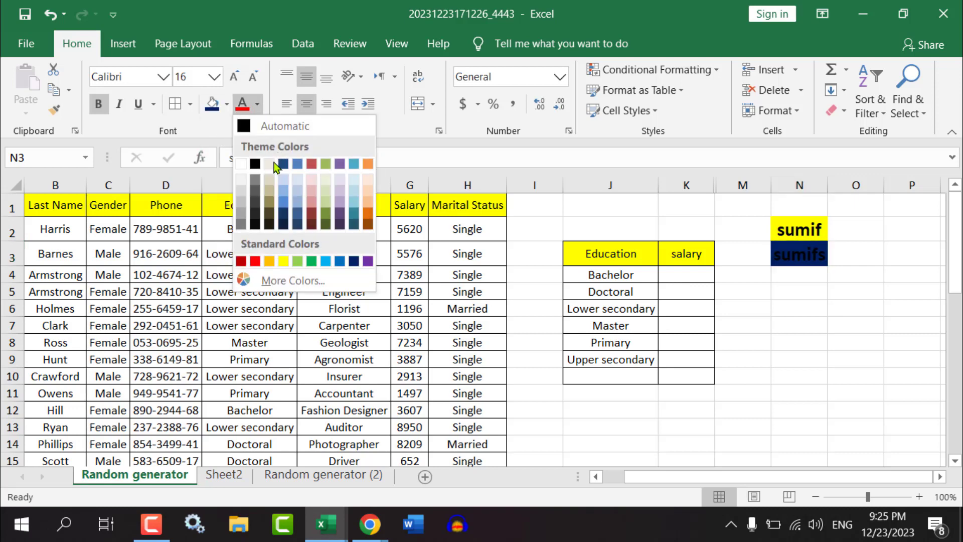
left_click(241, 163)
left_click(746, 359)
left_click(775, 234)
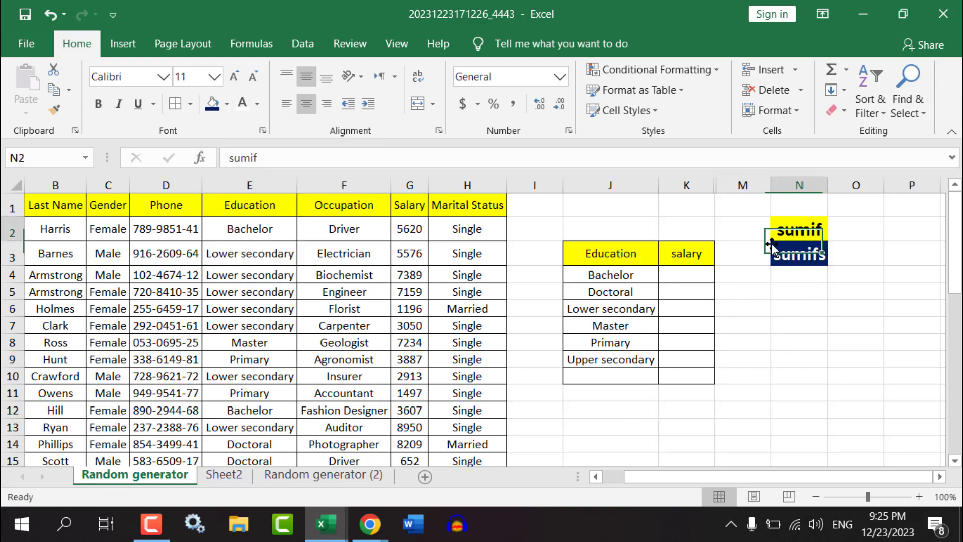
left_click(685, 275)
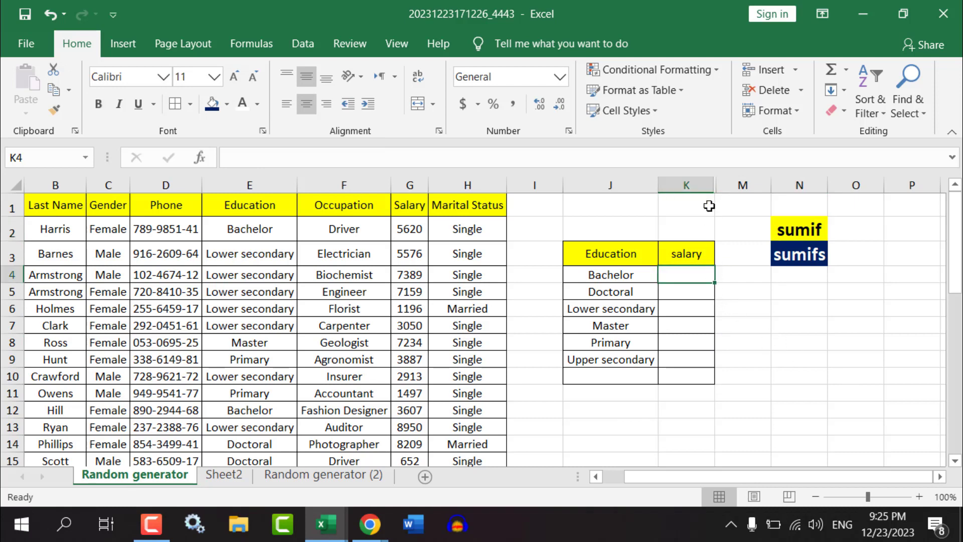
Widen column K and zoom in on the summary table
left_click_drag(715, 185, 730, 183)
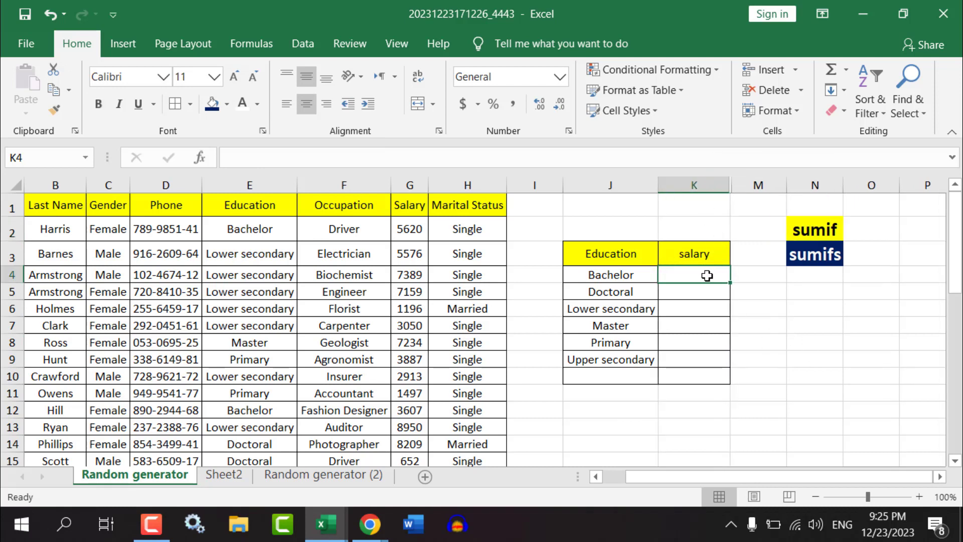
scroll(711, 377, "up", 3)
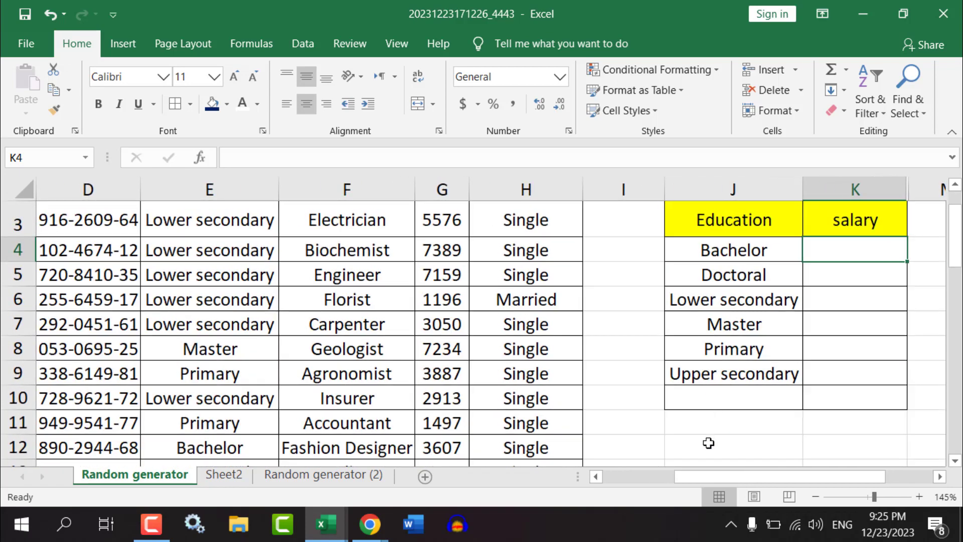
left_click_drag(773, 476, 792, 476)
scroll(649, 382, "up", 1)
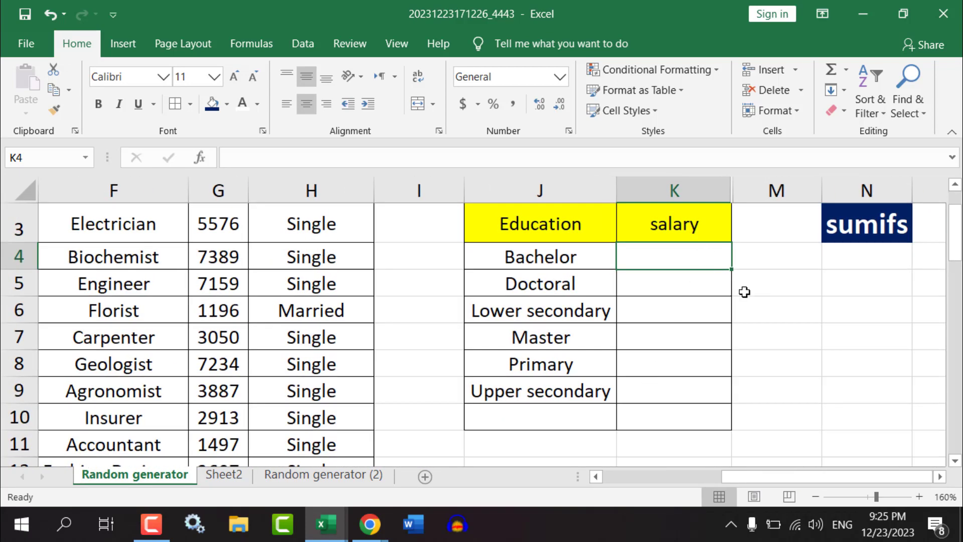
Start a =SUMIF( formula in K4 beside Bachelor
type("=s")
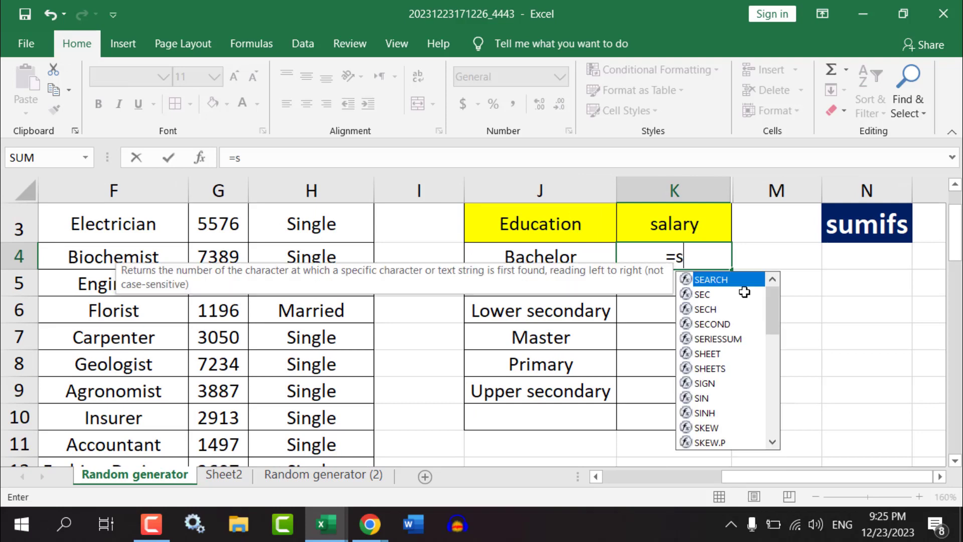
type("umif")
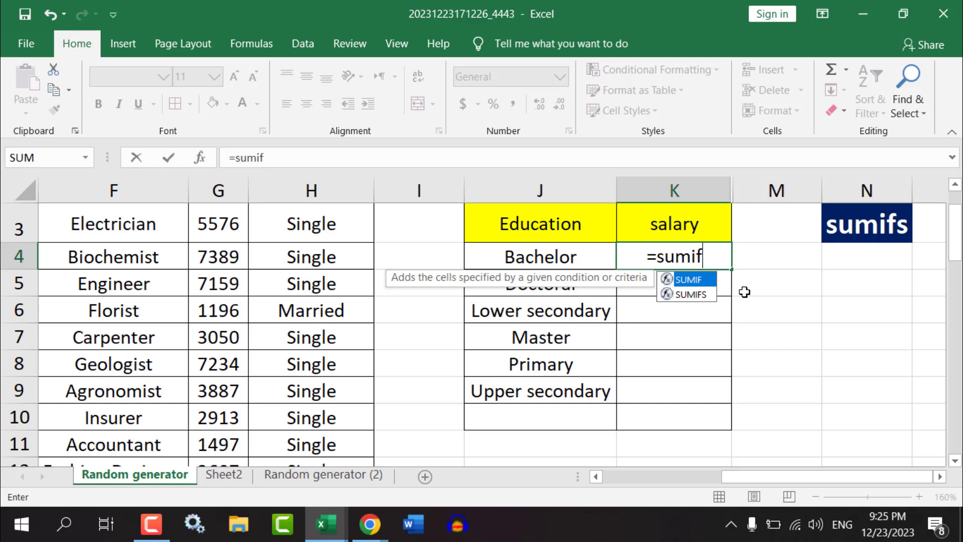
key("Tab")
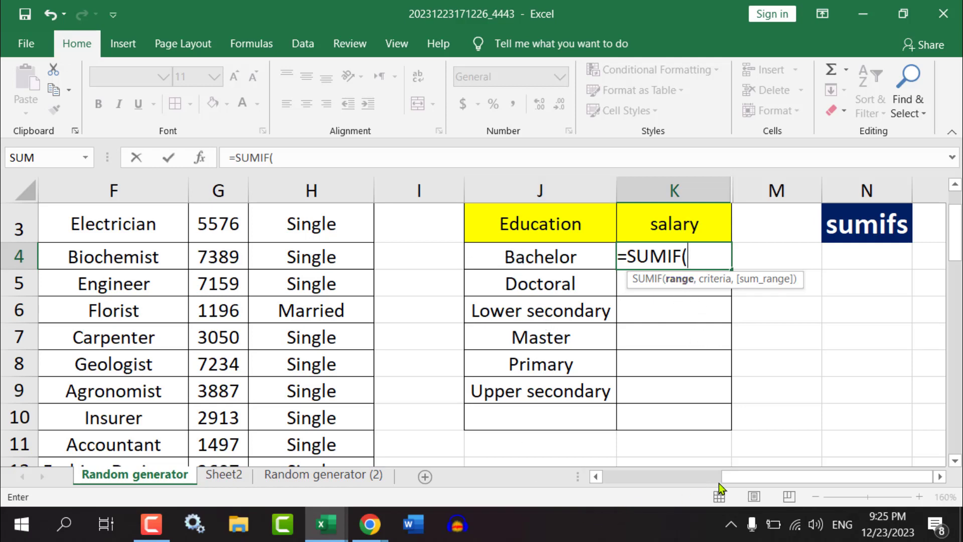
left_click_drag(774, 475, 680, 494)
Replace the whole-column E:E range with Education cells from E2 down to the last row
scroll(303, 356, "up", 1)
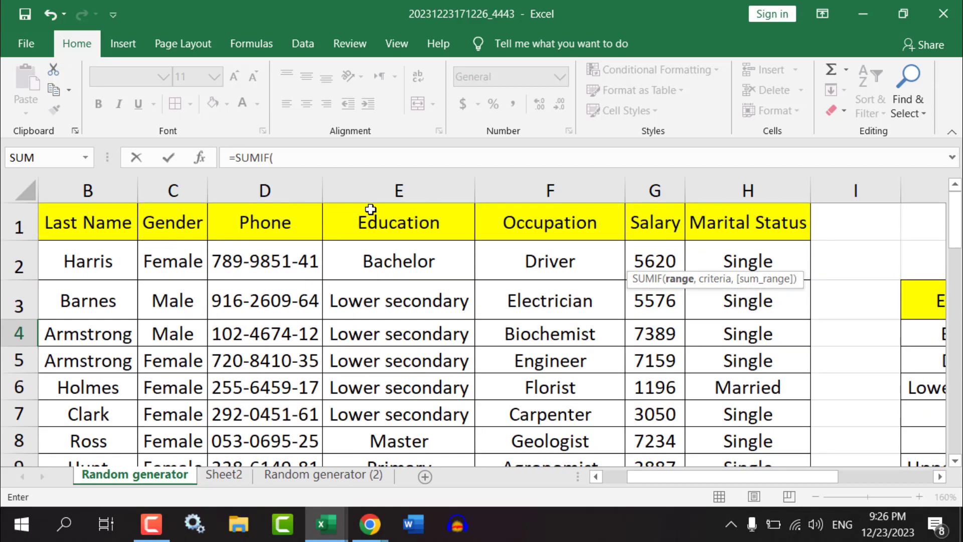
left_click(396, 190)
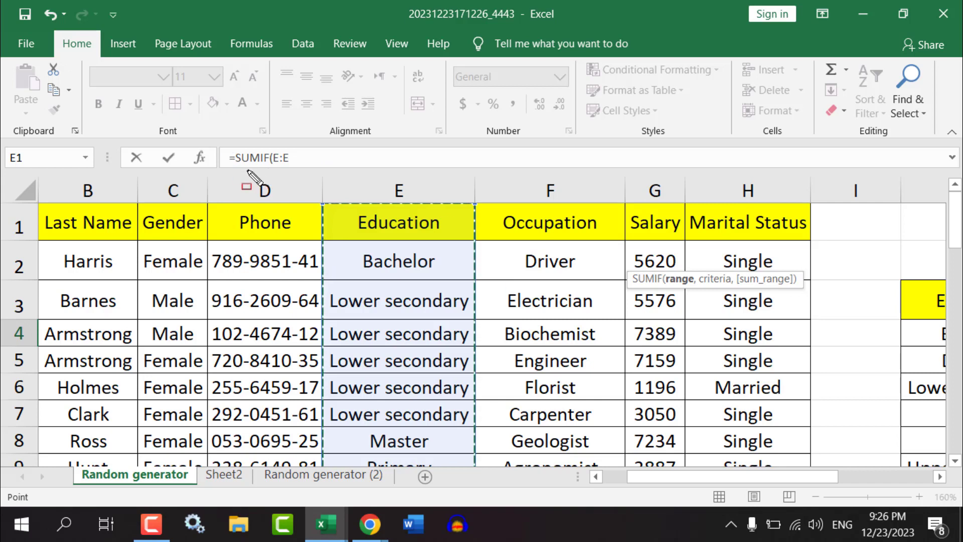
left_click_drag(191, 135, 330, 174)
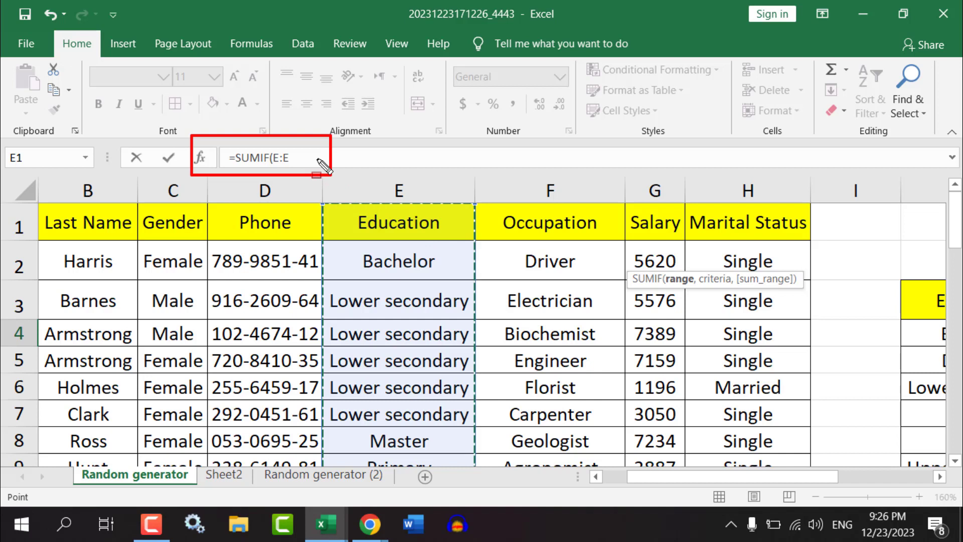
left_click_drag(308, 149, 462, 158)
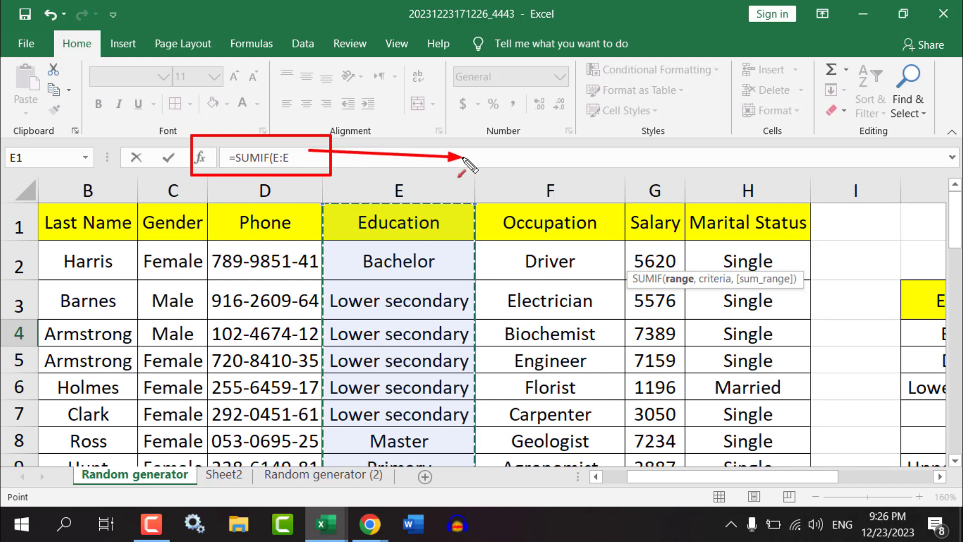
key("Escape")
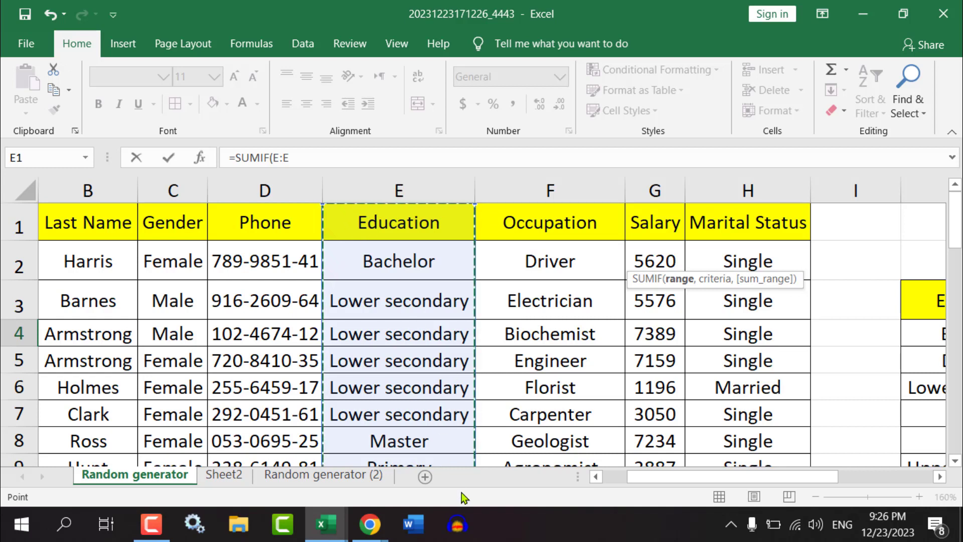
left_click_drag(384, 258, 389, 301)
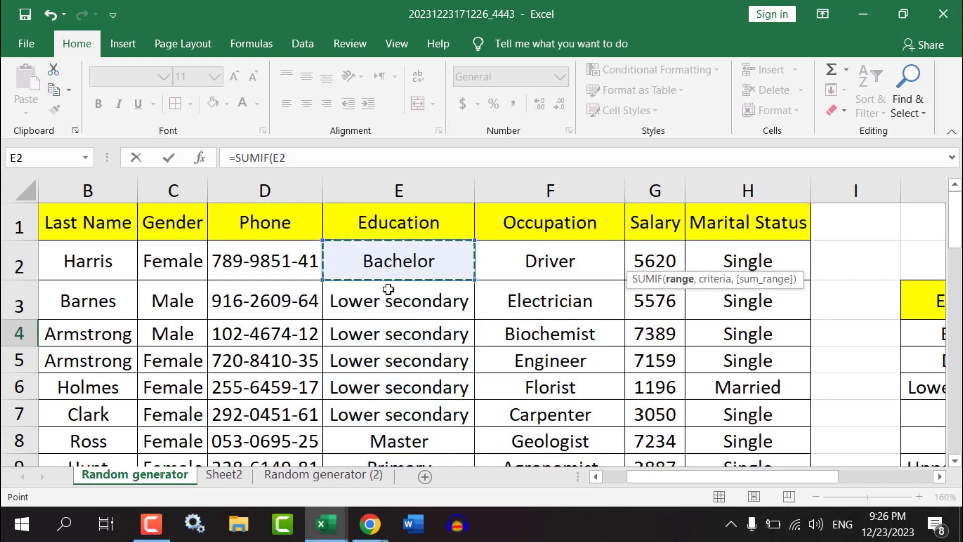
left_click(384, 260)
key("ctrl+shift+Down")
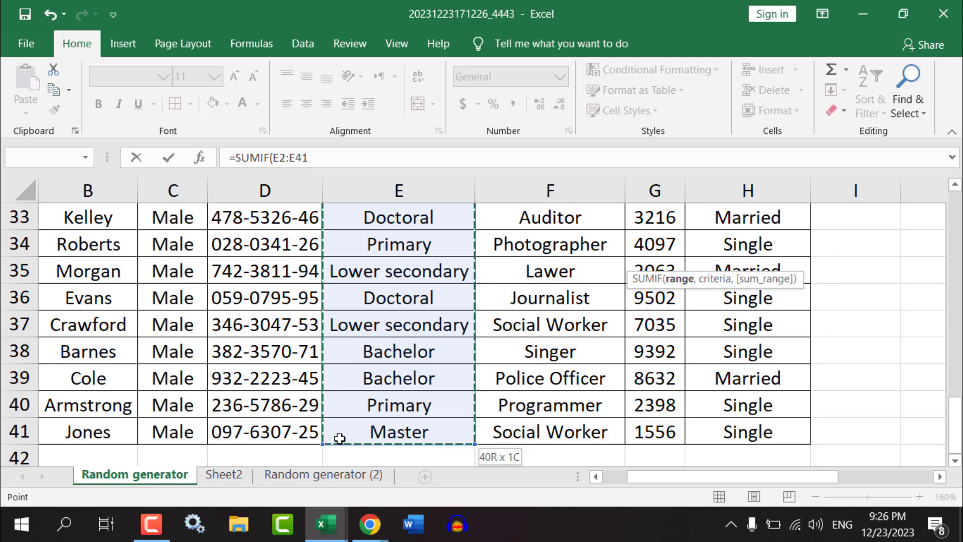
scroll(346, 414, "up", 5)
scroll(349, 414, "up", 5)
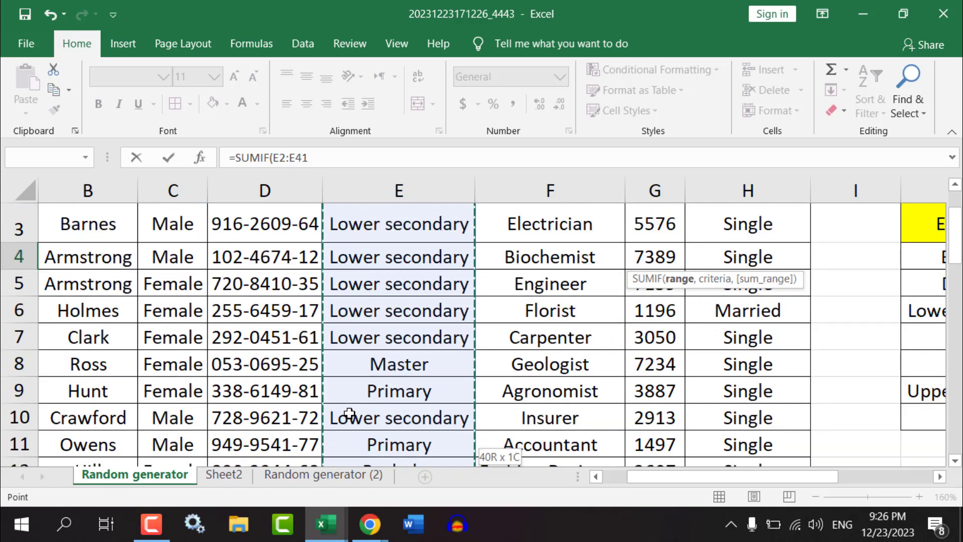
scroll(349, 414, "up", 1)
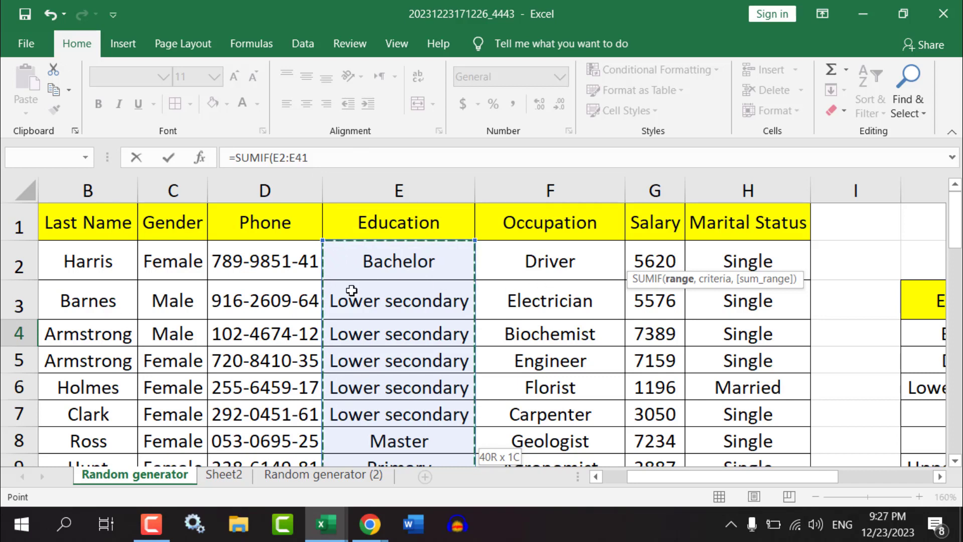
Reselect the range as E2:E41 and return to the summary table
left_click(397, 356)
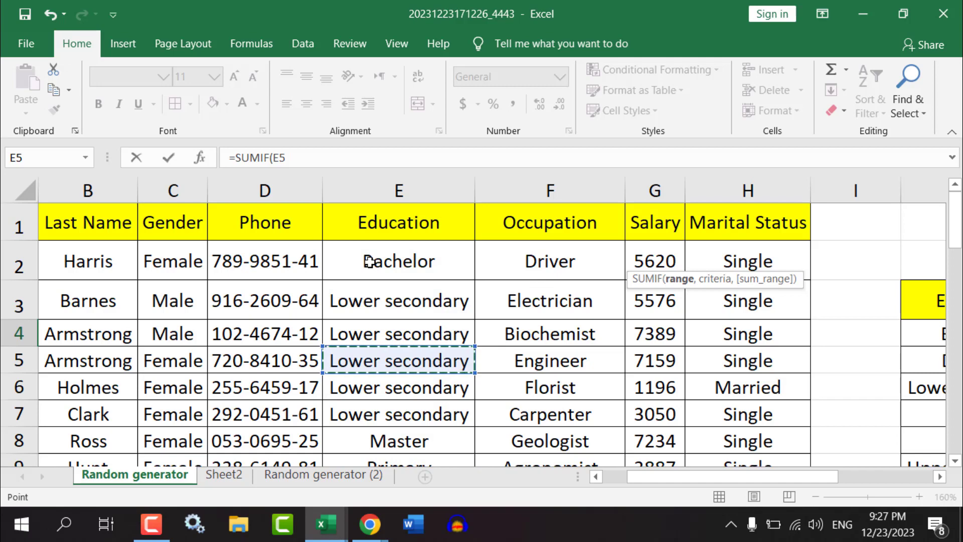
left_click(369, 261)
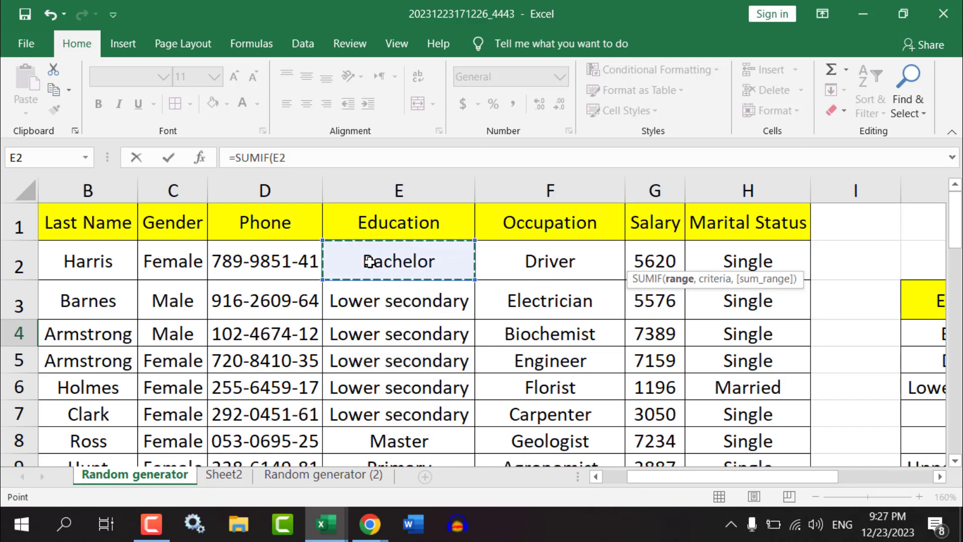
key("ctrl+shift+Down")
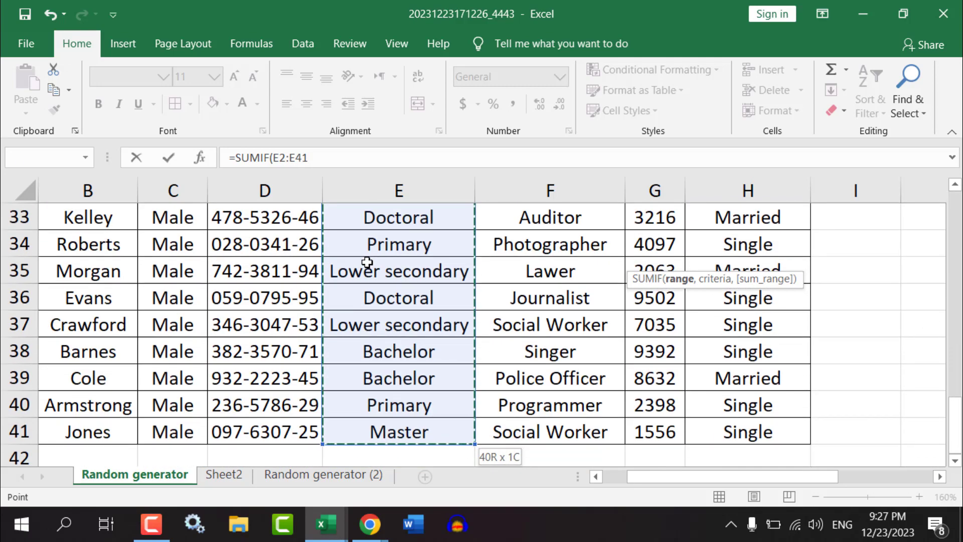
scroll(451, 389, "up", 5)
scroll(466, 378, "up", 5)
scroll(466, 378, "up", 1)
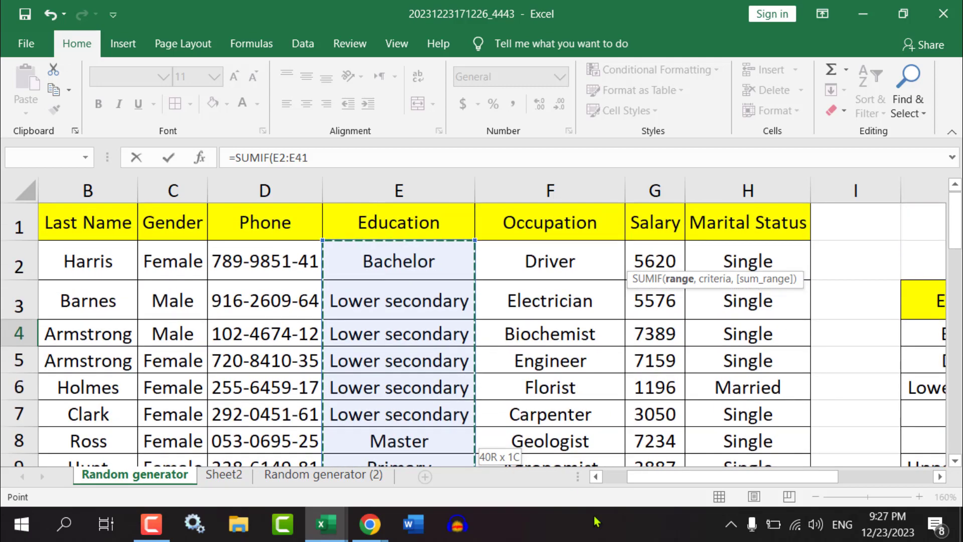
left_click_drag(694, 476, 823, 494)
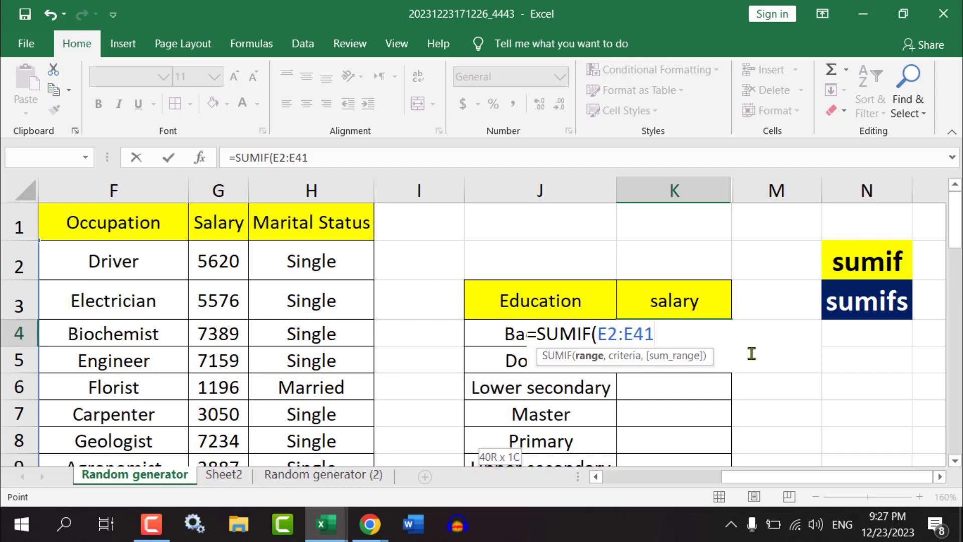
Add J4 (Bachelor) as the SUMIF criteria, removing a stray quote mark
type(",")
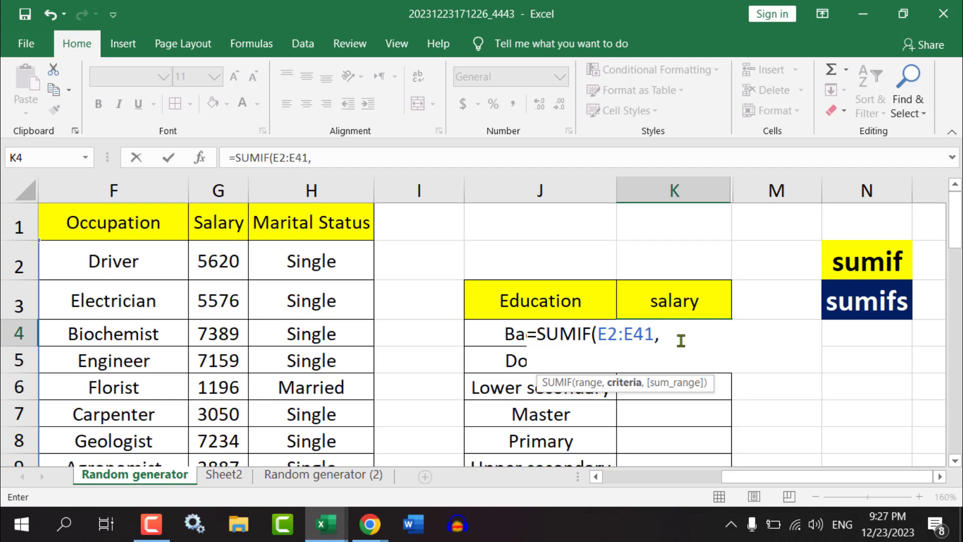
type("\"")
key("BackSpace")
left_click(476, 333)
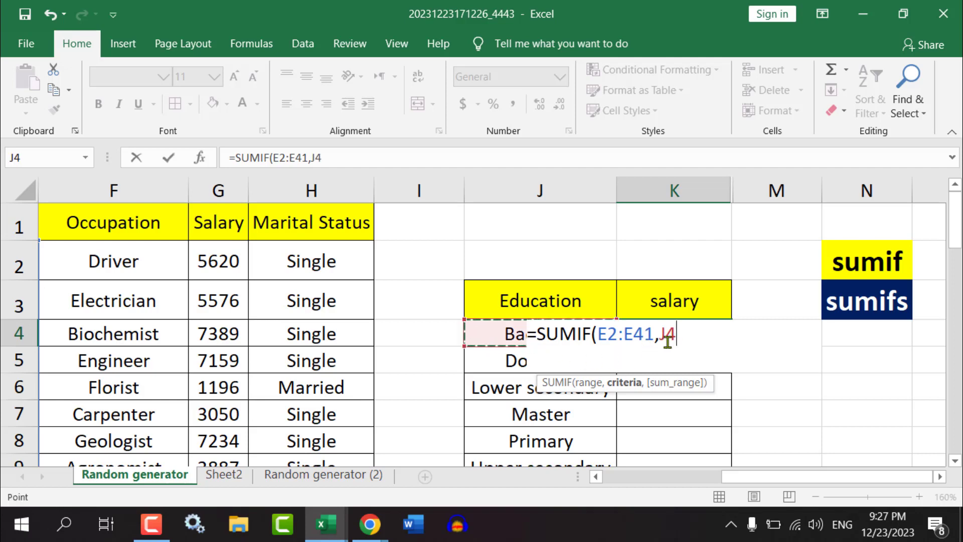
type(",")
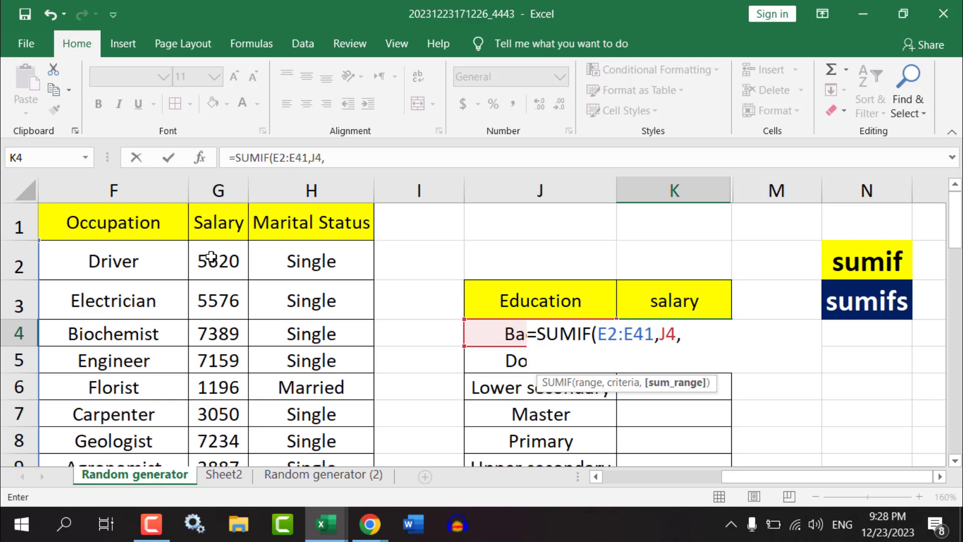
Add G2:G41 as the sum range and close the bracket
left_click(211, 258)
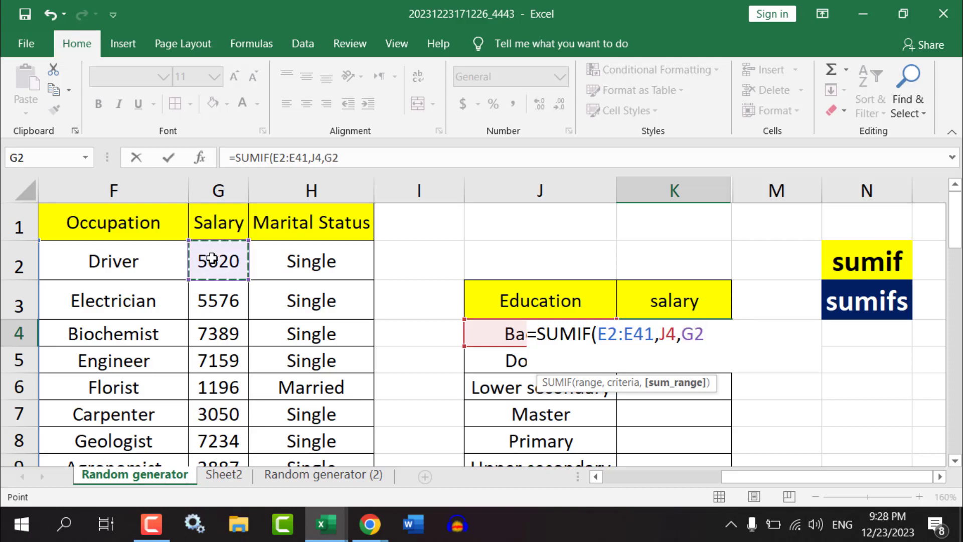
key("ctrl+shift+Down")
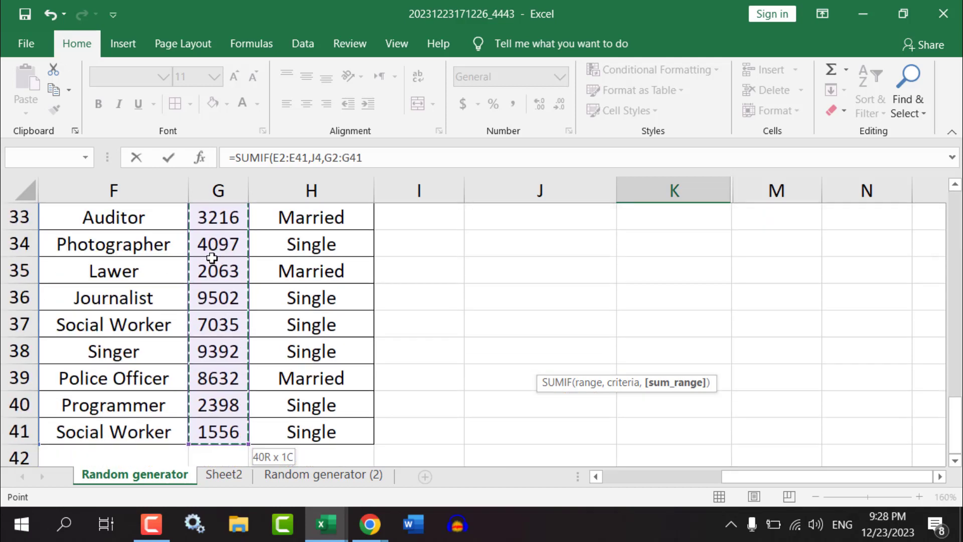
scroll(769, 397, "up", 1)
scroll(769, 397, "up", 9)
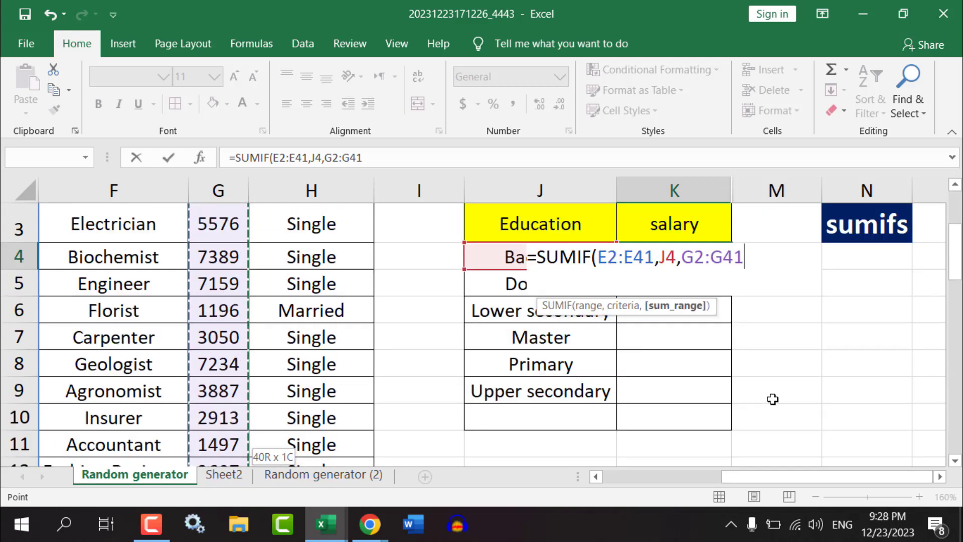
scroll(752, 401, "up", 1)
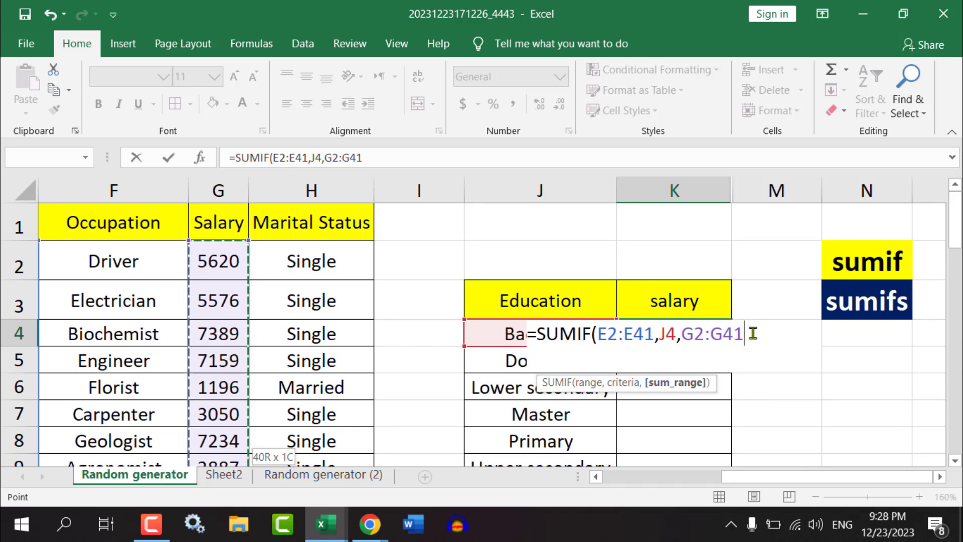
type(")")
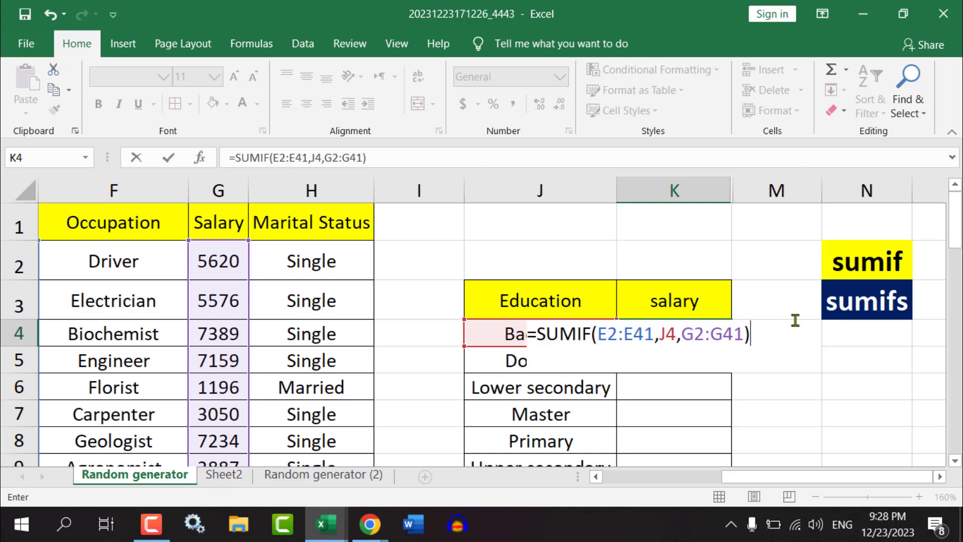
Commit the SUMIF formula in K4 and copy it down the summary totals
key("Return")
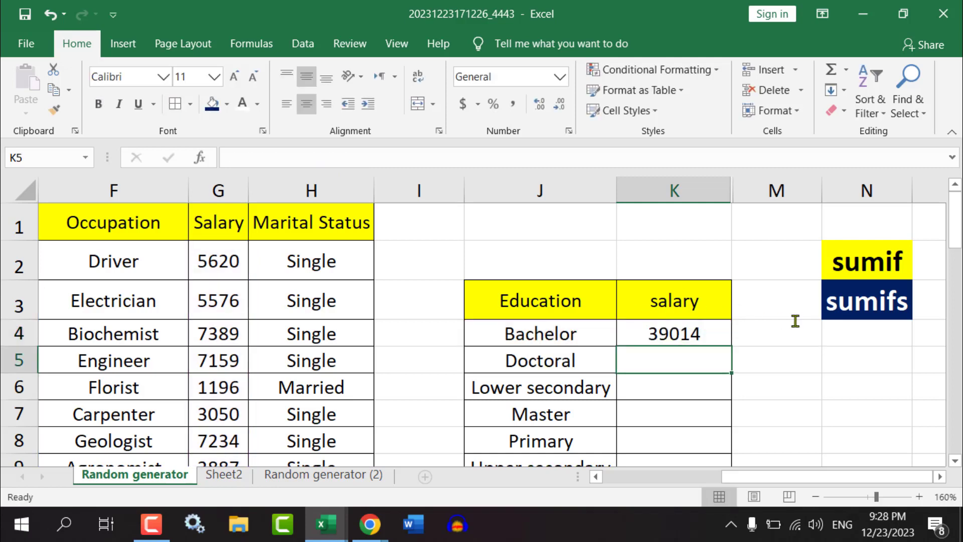
left_click(533, 333)
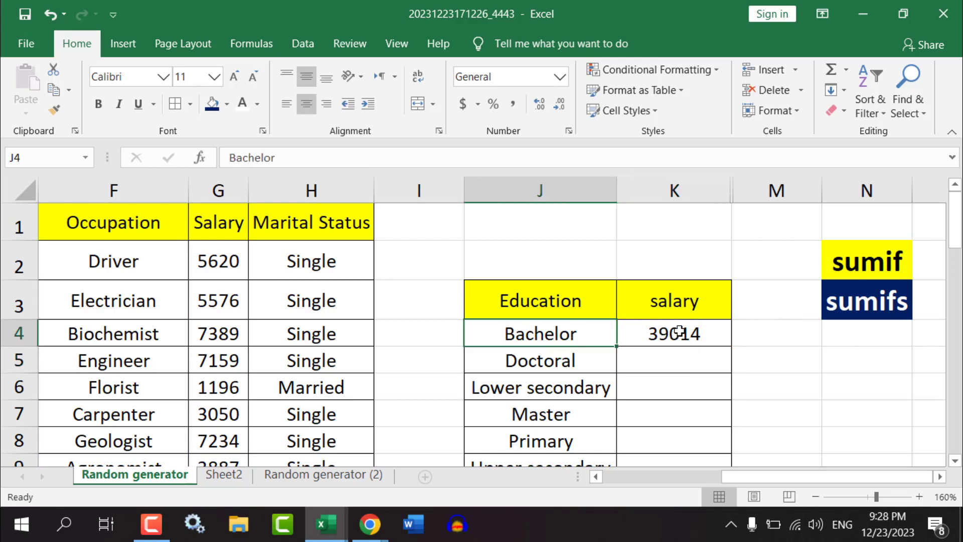
left_click(683, 334)
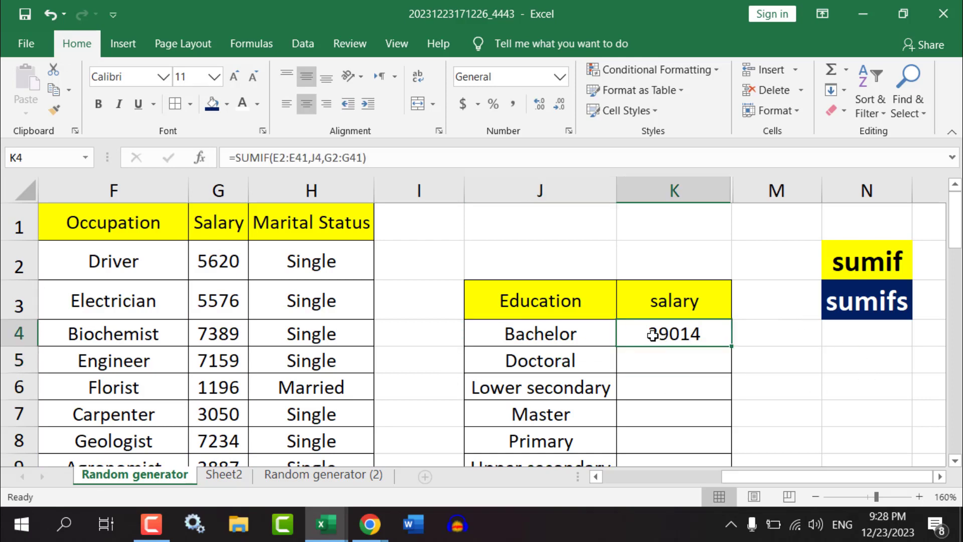
left_click_drag(729, 345, 730, 412)
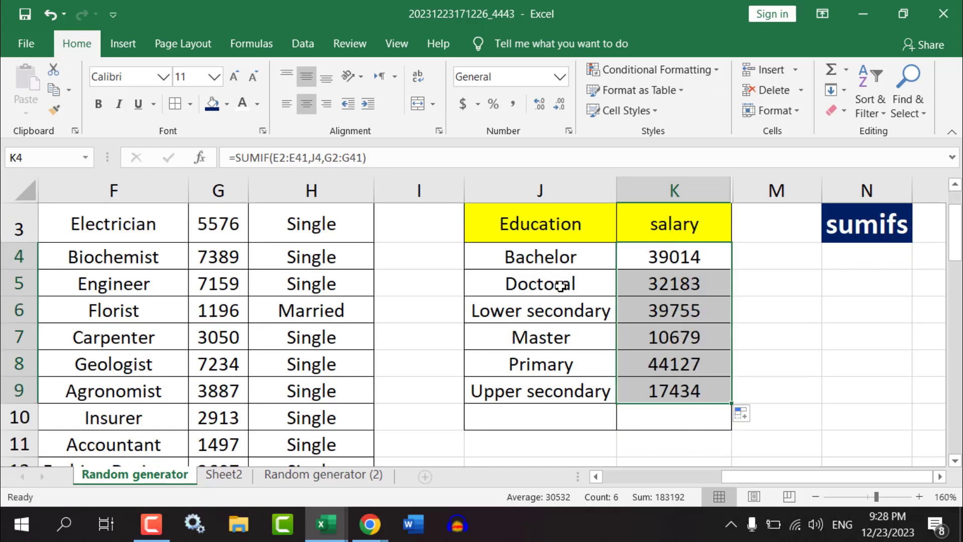
Shorten the J5 label from Doctoral to Doctor
left_click(602, 286)
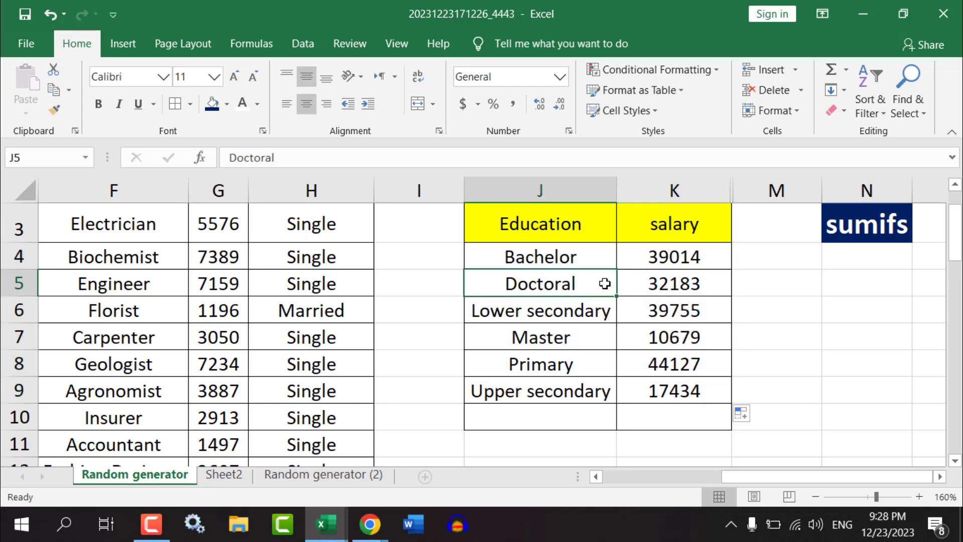
double_click(604, 283)
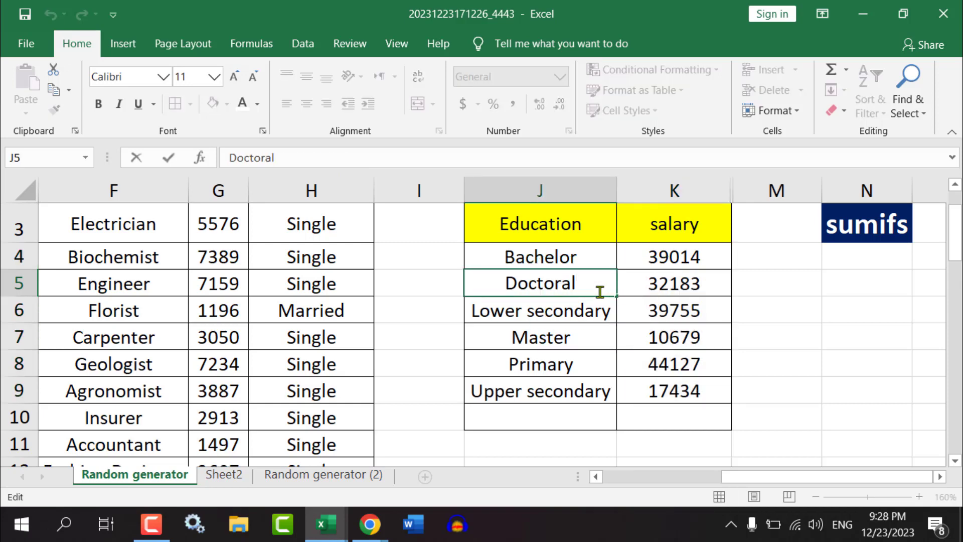
key("BackSpace")
key("BackSpace")
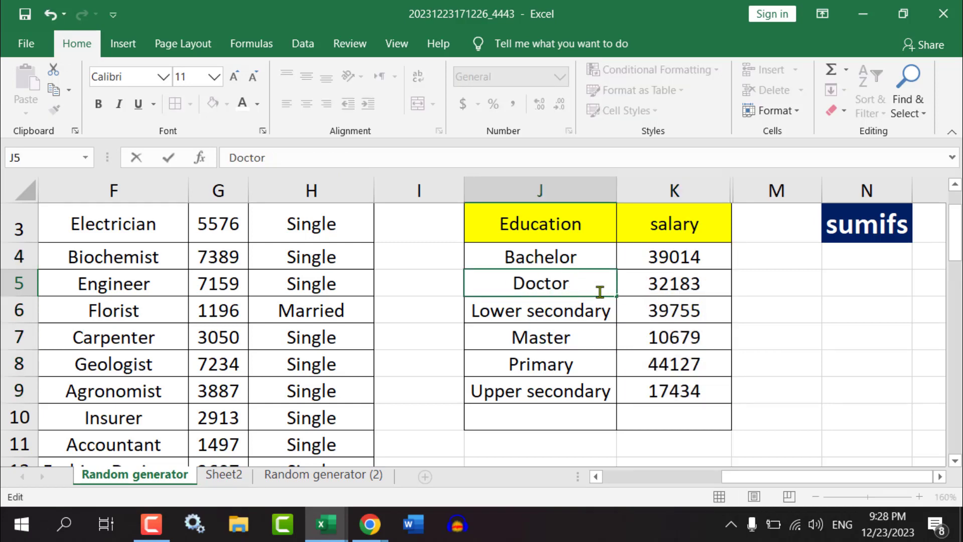
left_click(696, 351)
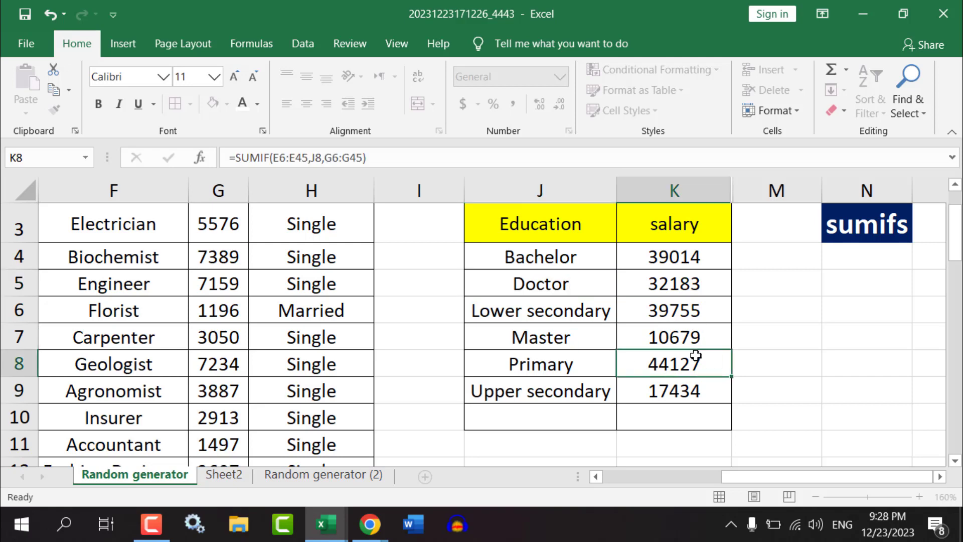
left_click(565, 286)
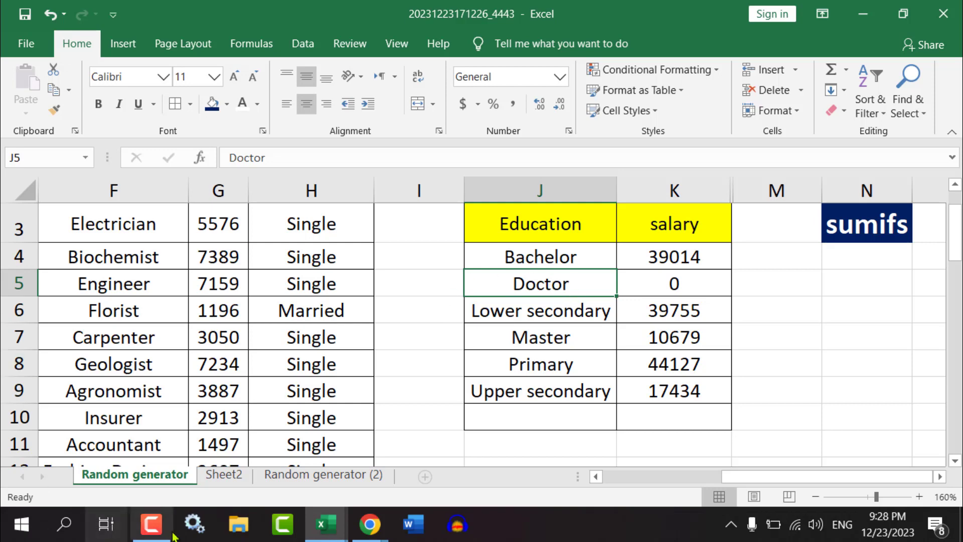
mouse_move(755, 482)
left_mouse_down()
mouse_move(707, 479)
mouse_move(741, 469)
left_mouse_up()
Undo the edit to restore the Doctoral label in J5
left_click(516, 312)
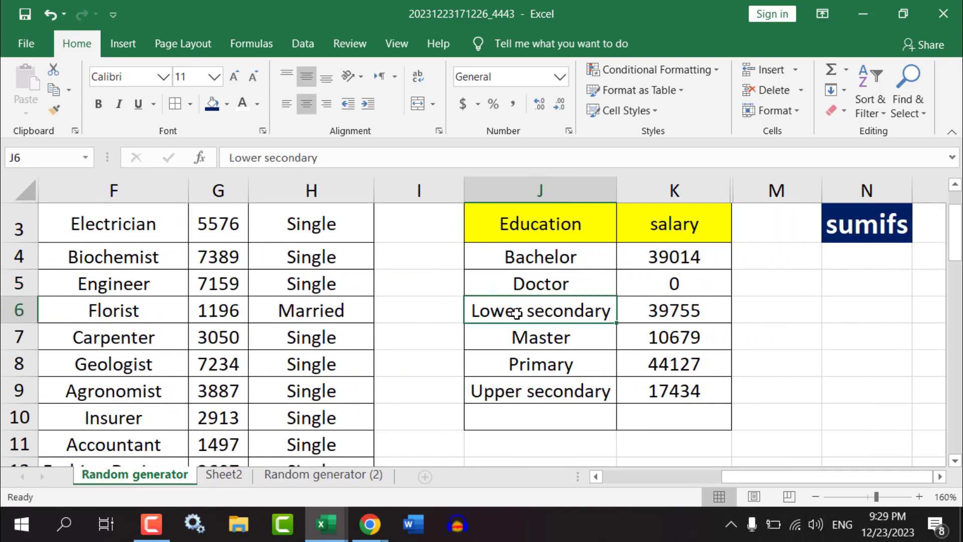
key("ctrl+z")
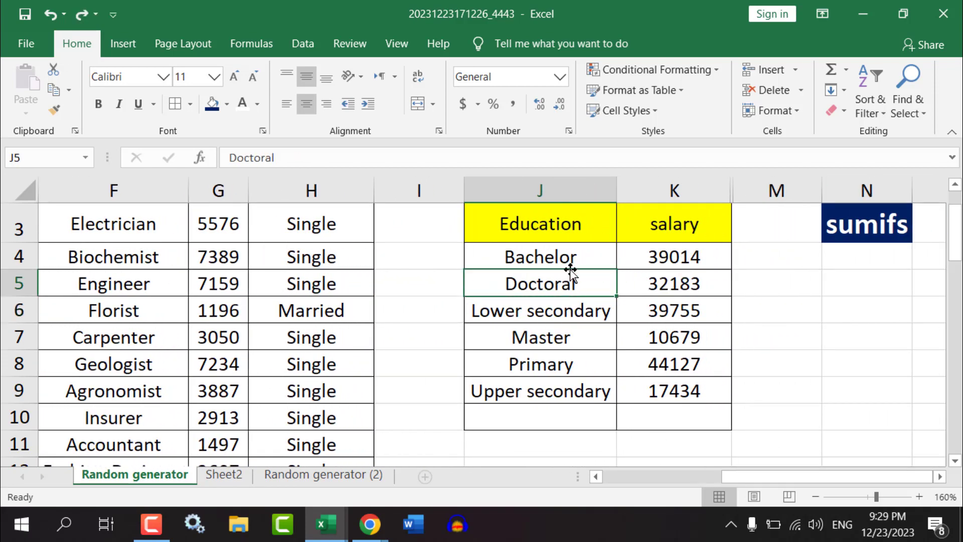
left_click(672, 283)
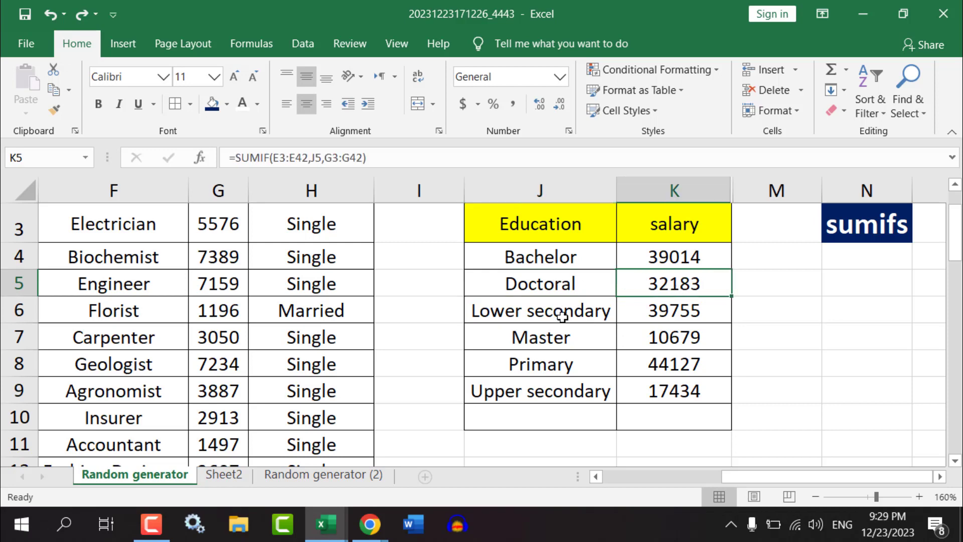
left_click(562, 282)
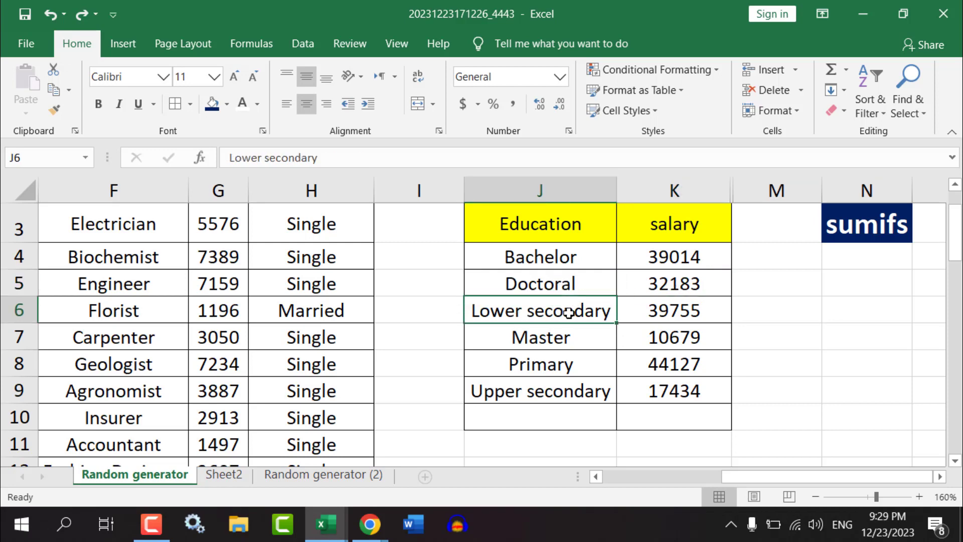
Select the summary rows, then the salary totals K4:K9
left_click_drag(527, 313, 650, 307)
left_click_drag(526, 337, 651, 342)
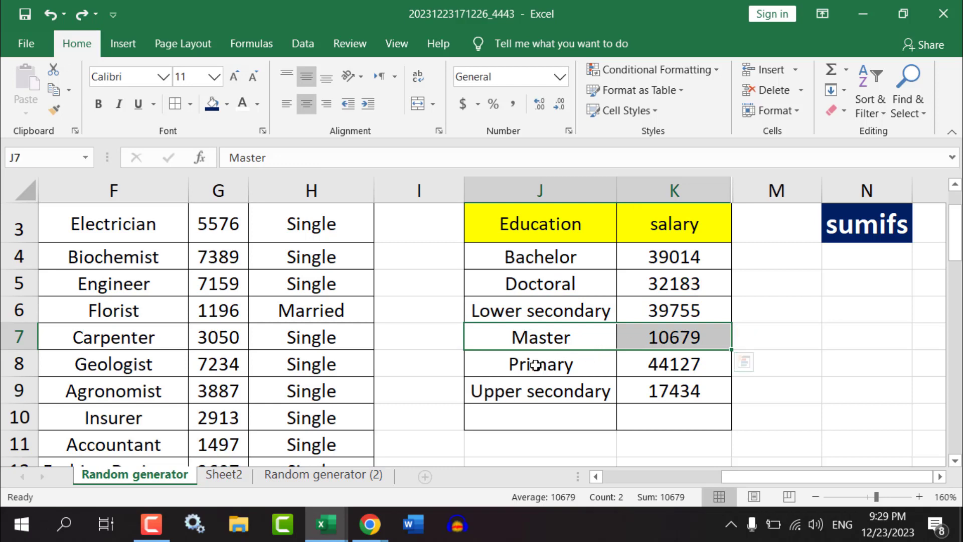
mouse_move(540, 364)
left_mouse_down()
mouse_move(651, 363)
mouse_move(637, 391)
left_mouse_up()
left_click(541, 390)
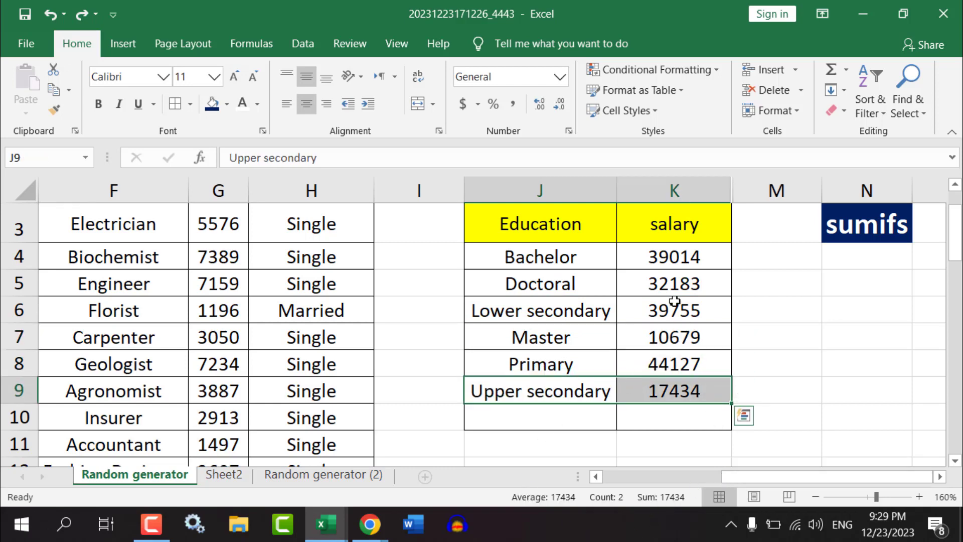
left_click_drag(660, 258, 673, 389)
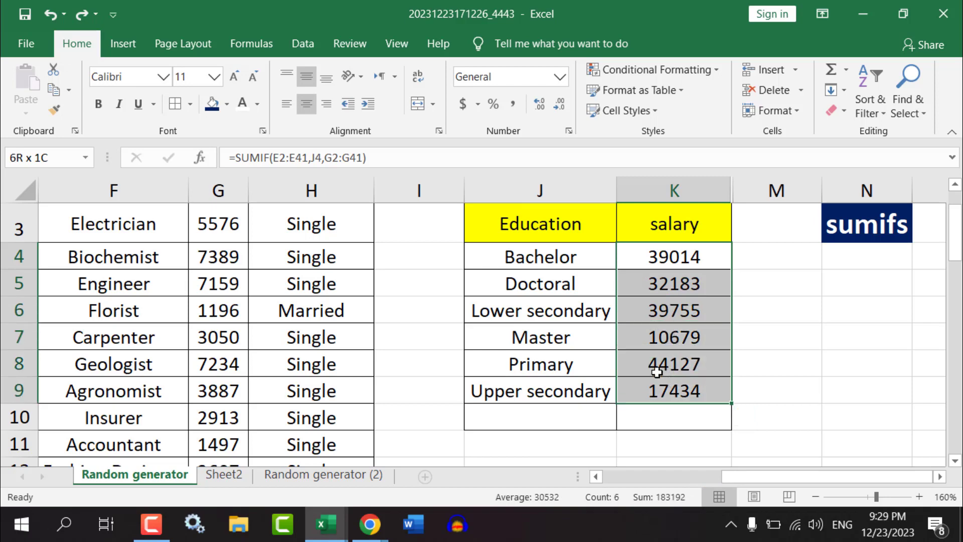
Format K4:K9 as Currency with 0 decimal places and symbol None
left_click(561, 81)
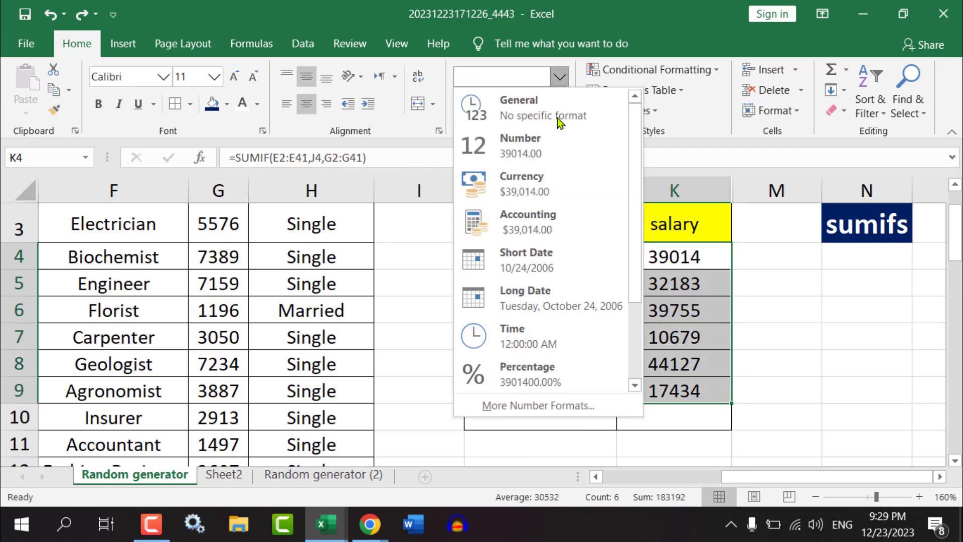
left_click(521, 194)
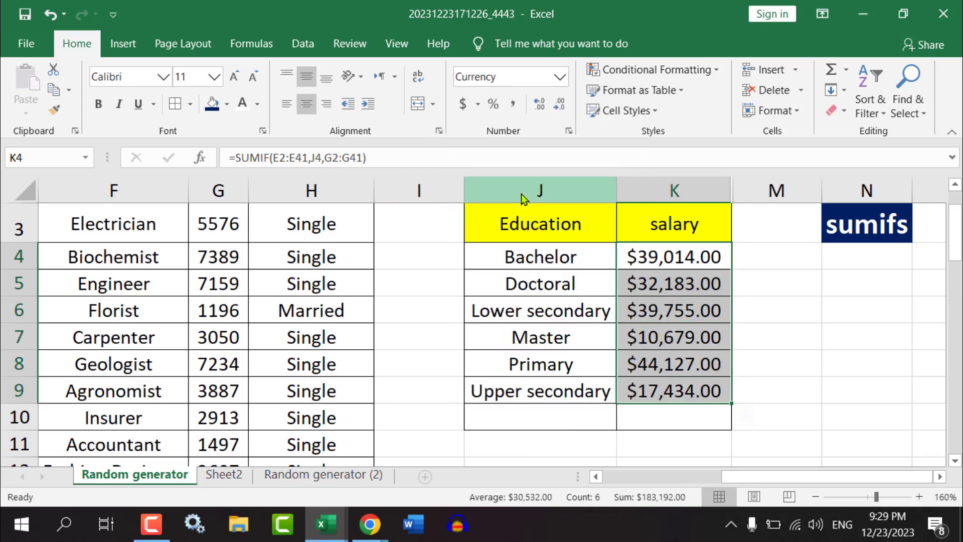
left_click(570, 131)
left_click(513, 155)
left_click(513, 155)
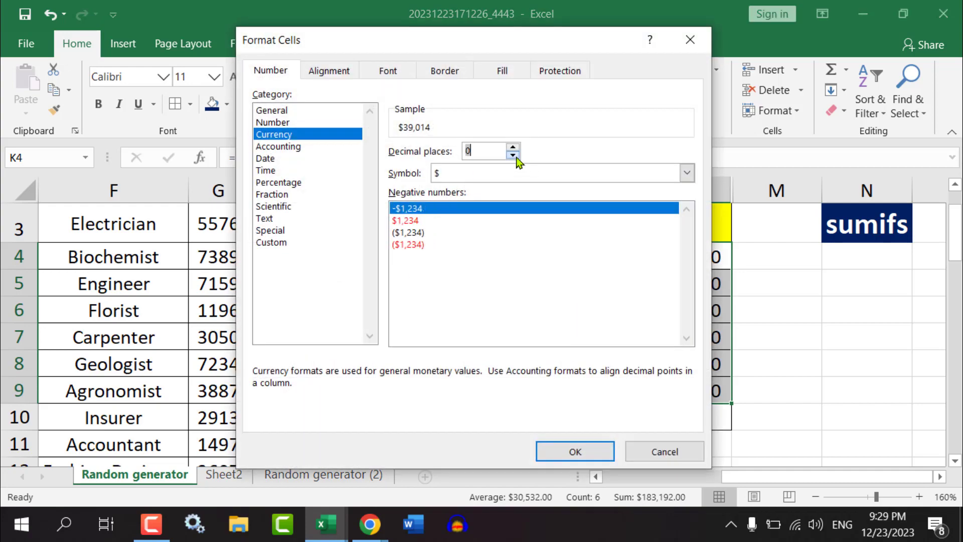
left_click(480, 175)
left_click(458, 193)
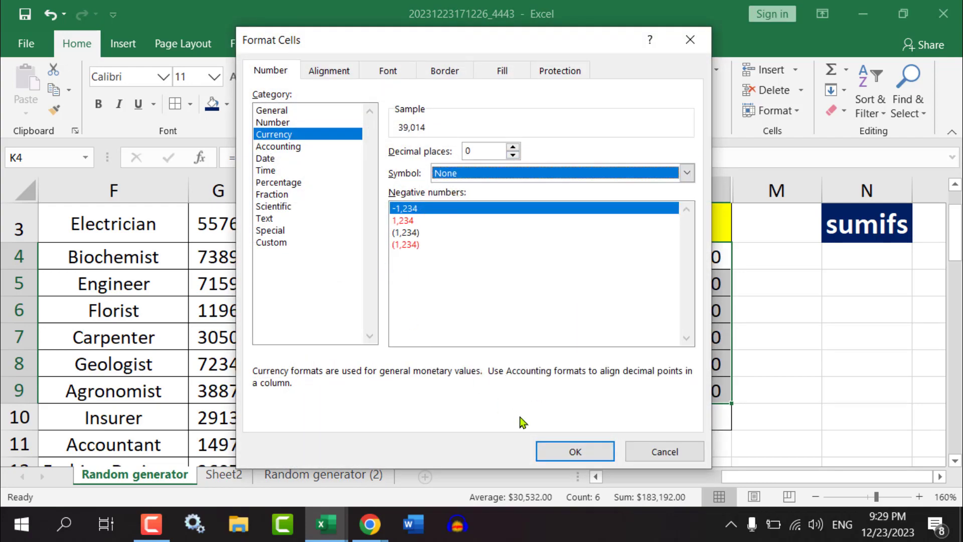
left_click(575, 451)
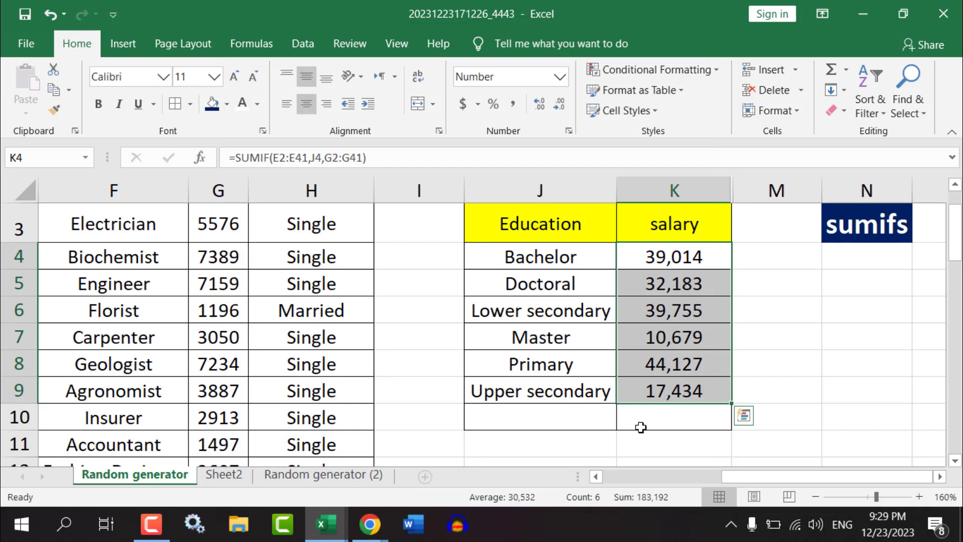
left_click_drag(825, 477, 783, 476)
Change the Driver's salary in G2 to 620, dropping the Bachelor total to 34,014
scroll(301, 351, "up", 1)
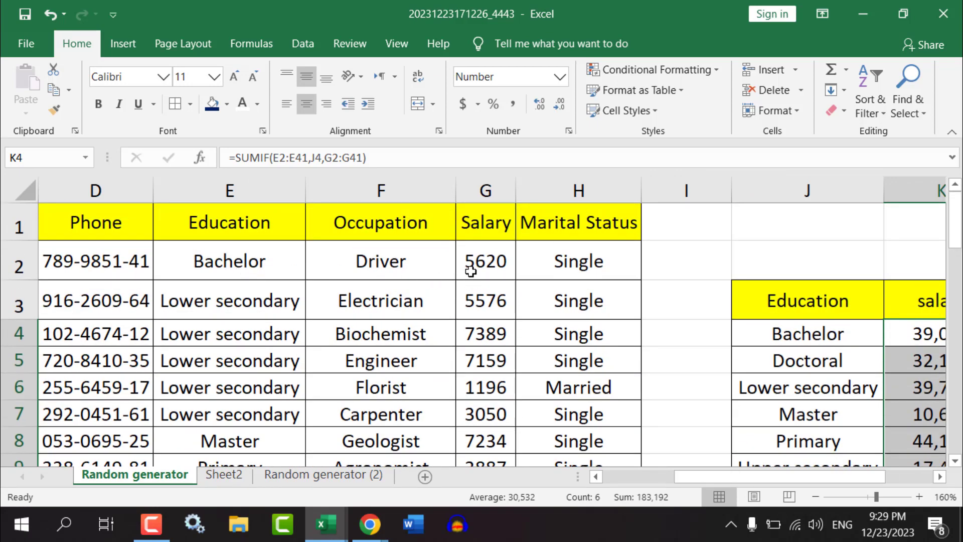
left_click_drag(769, 475, 793, 474)
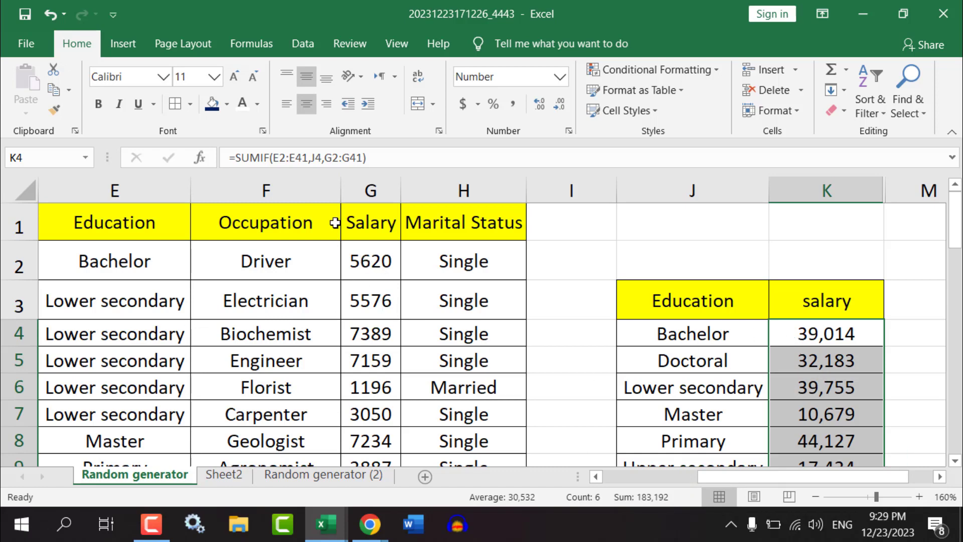
left_click(369, 268)
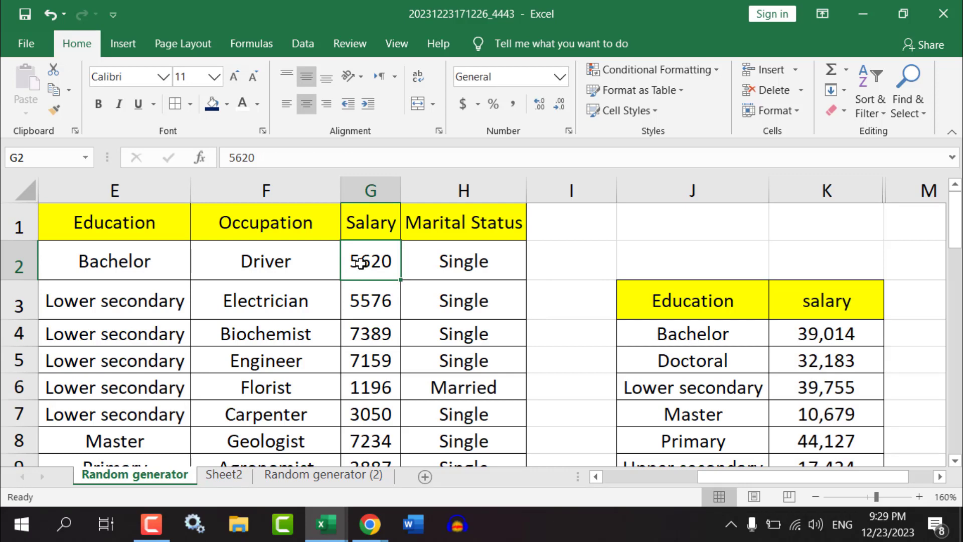
left_click(822, 340)
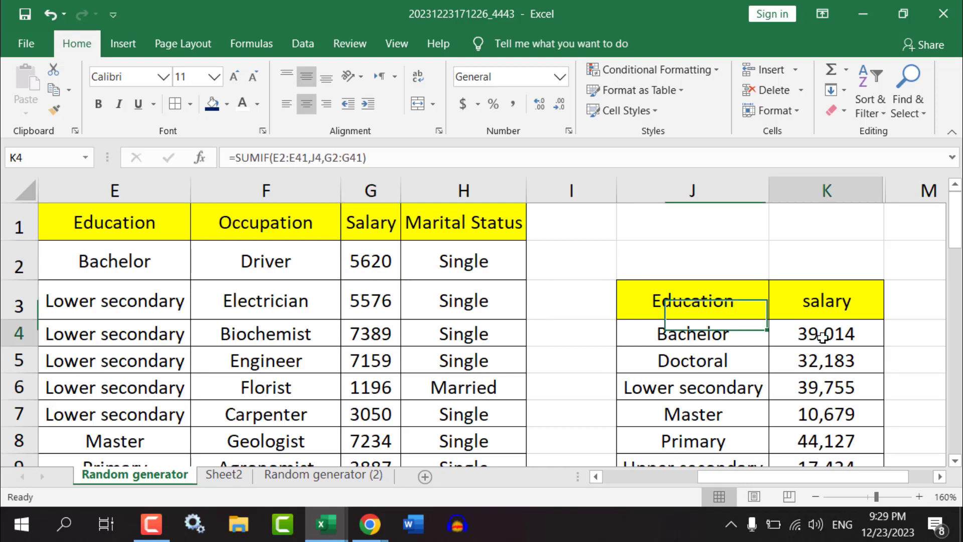
left_click(369, 269)
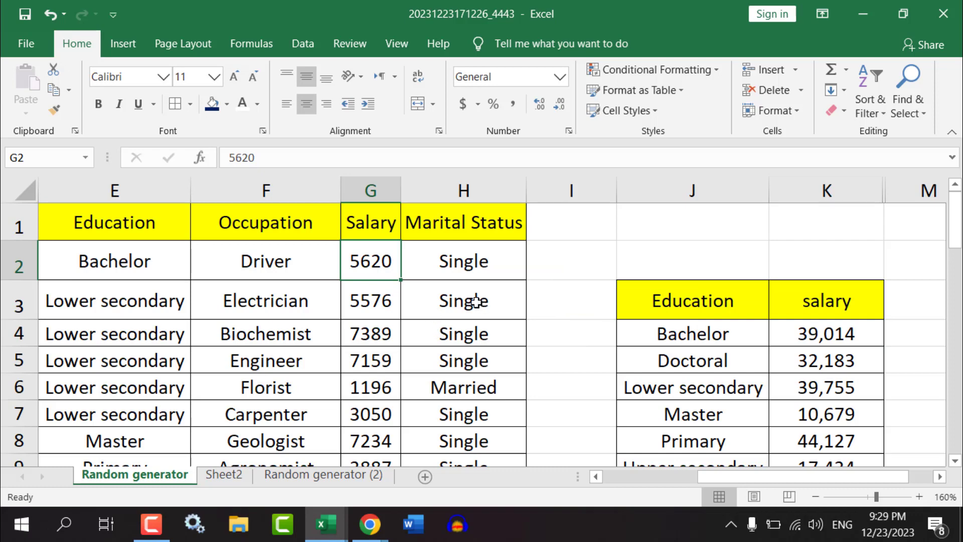
type("620")
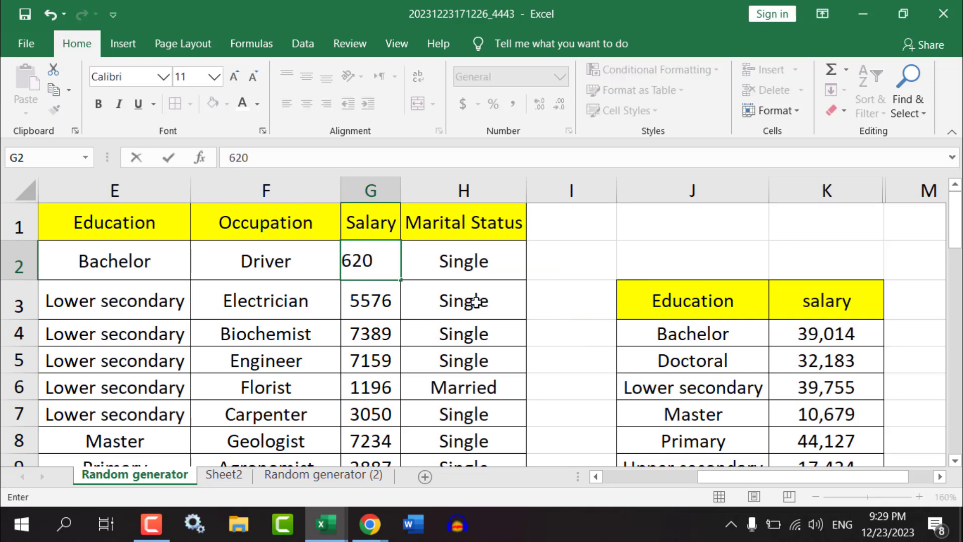
key("Return")
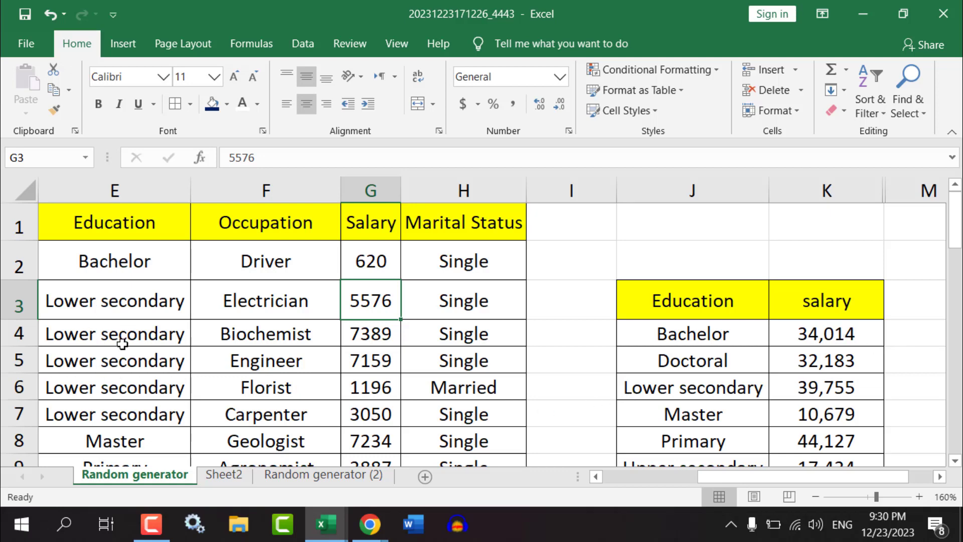
Inspect the Lower secondary total in K6, annotating its link to the 5576 salary
left_click(812, 390)
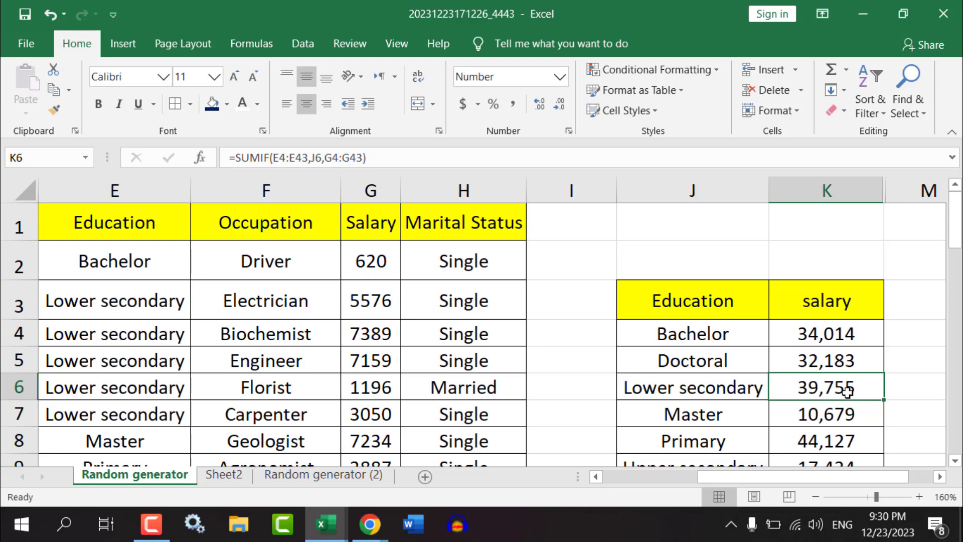
left_click_drag(659, 382, 785, 387)
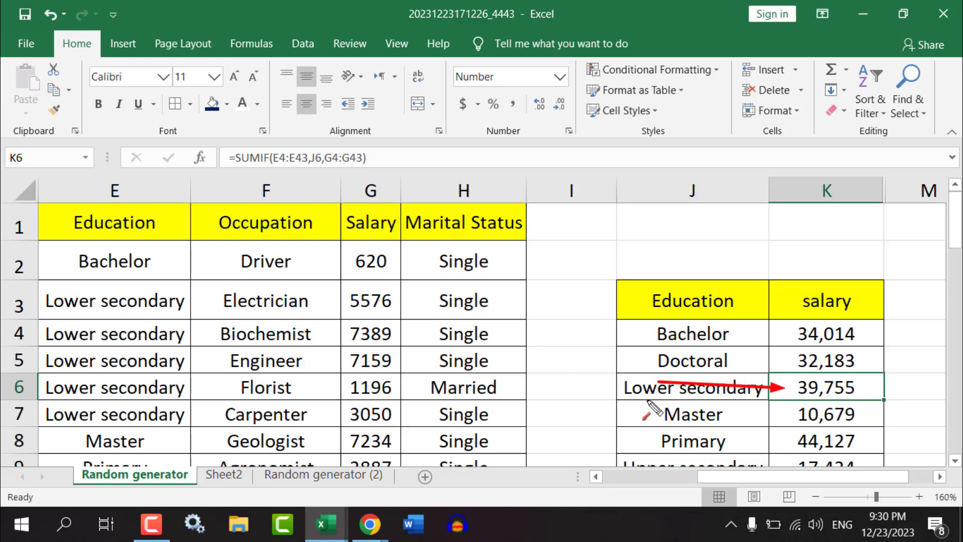
left_click_drag(634, 377, 401, 307)
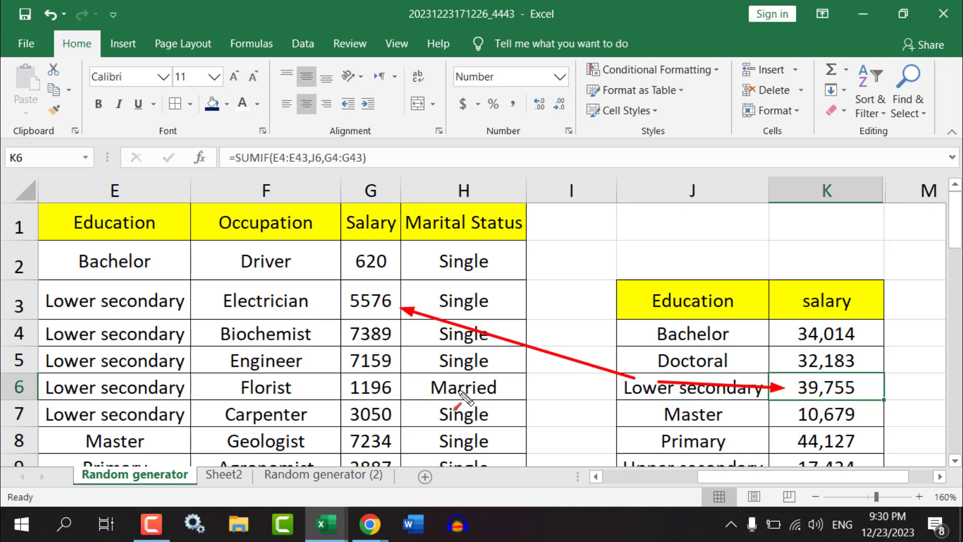
key("Escape")
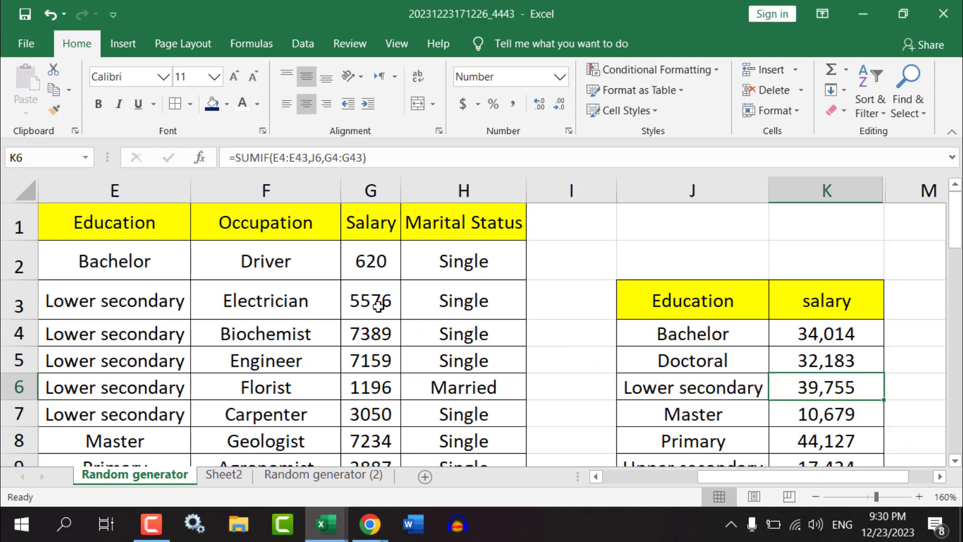
Enter 576 in G3, then undo it to restore 5576
left_click(378, 306)
type("57")
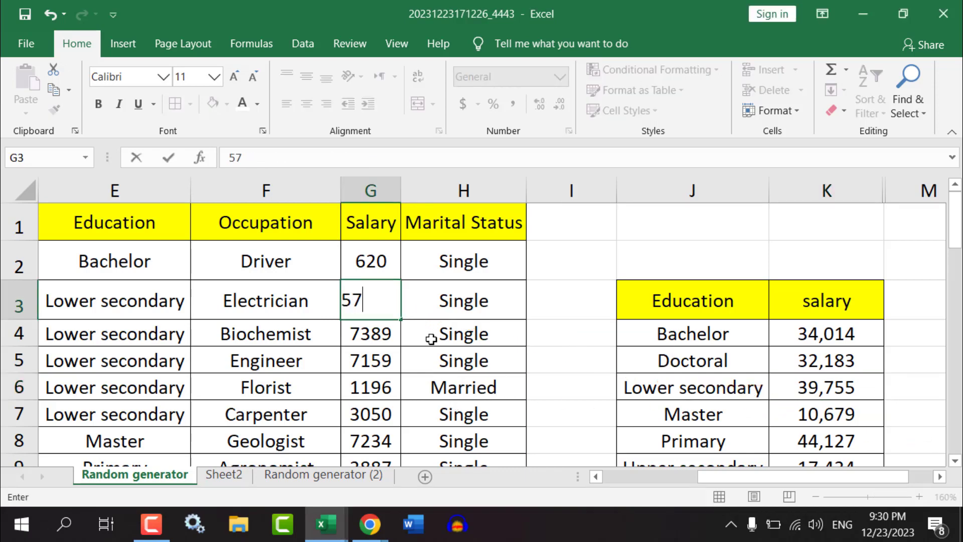
type("6")
key("Return")
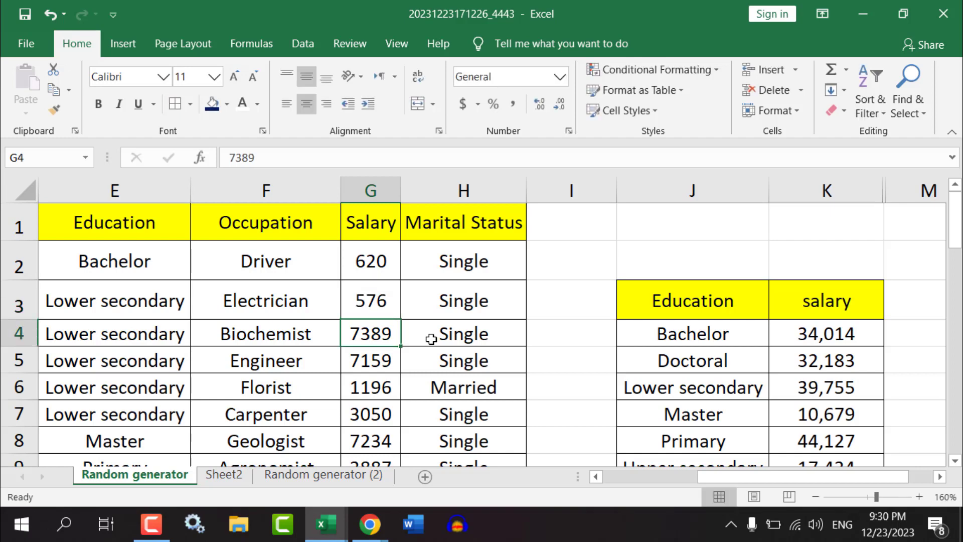
left_click(719, 386)
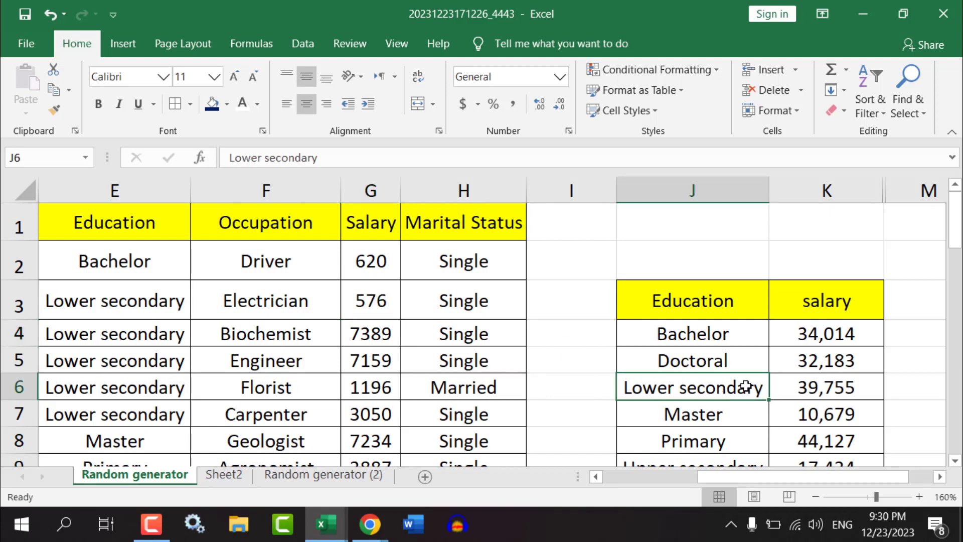
left_click(839, 389)
left_click(370, 301)
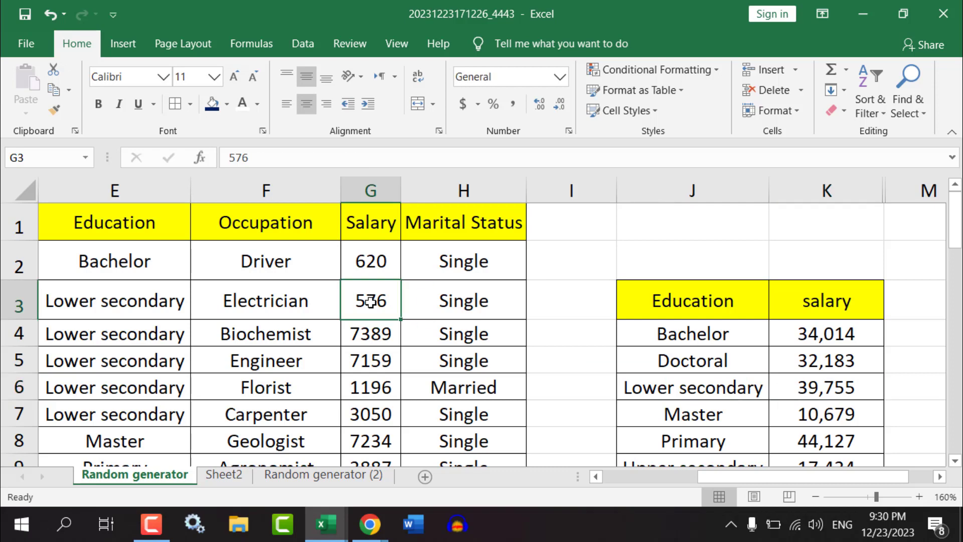
key("ctrl+z")
left_click(689, 389)
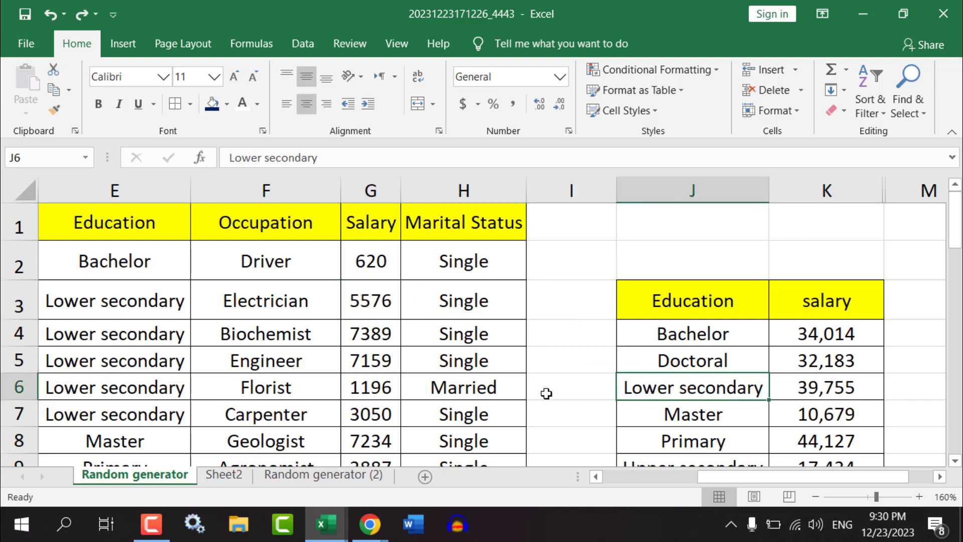
left_click(150, 316)
left_click(375, 306)
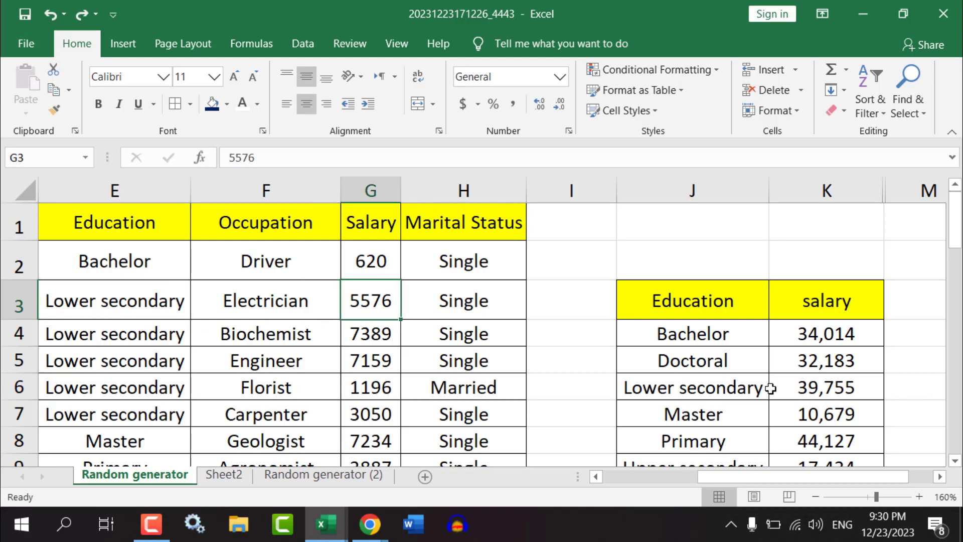
Inspect the K6 and K4 SUMIF formulas without changing them
double_click(698, 388)
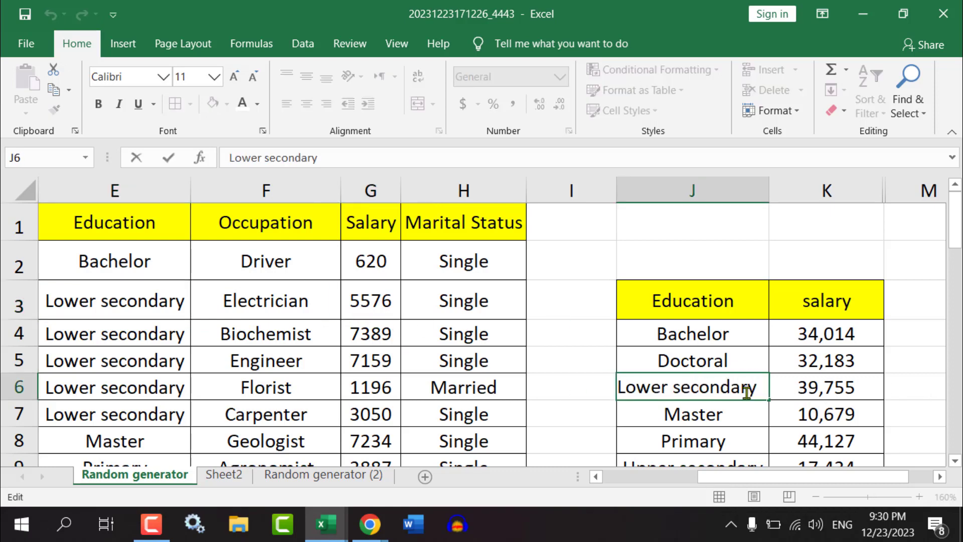
double_click(865, 383)
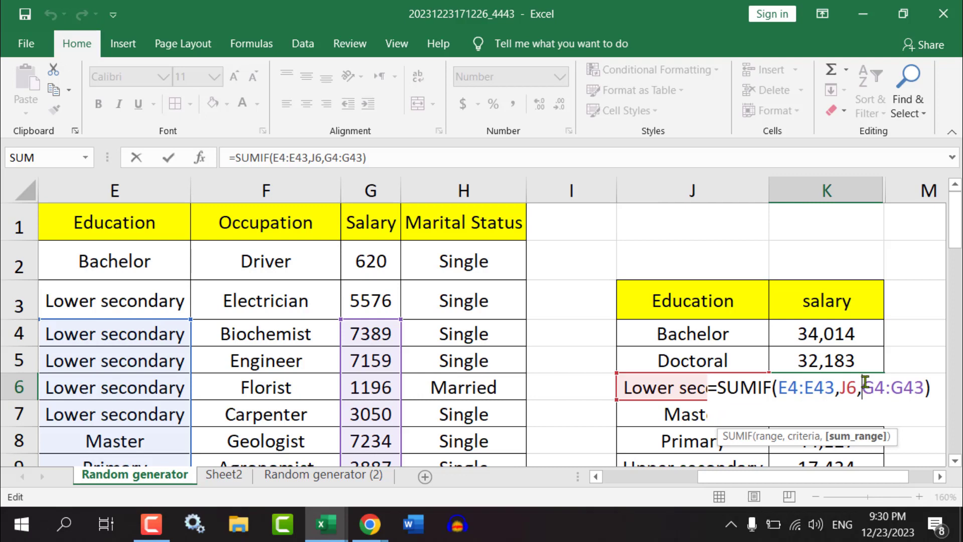
key("Escape")
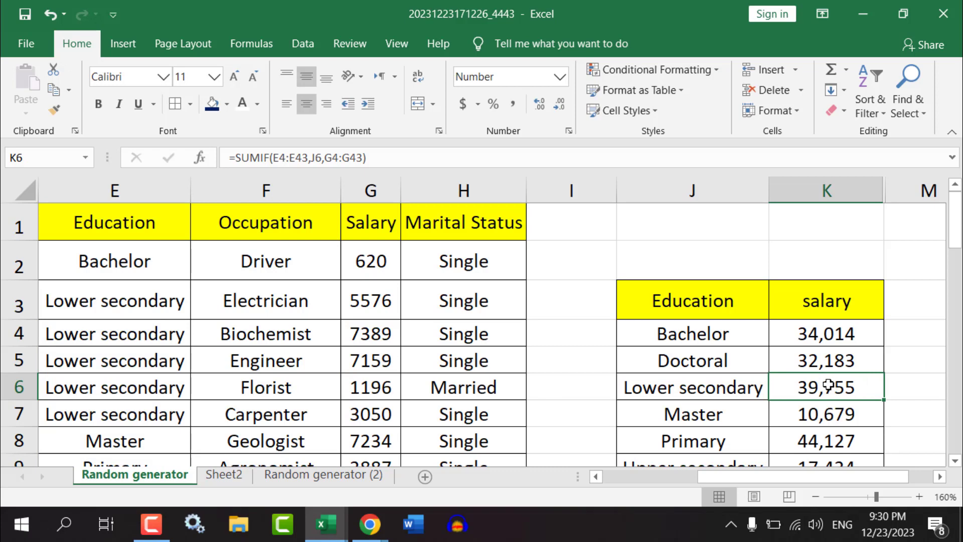
left_click_drag(852, 476, 852, 476)
left_click(807, 328)
double_click(833, 332)
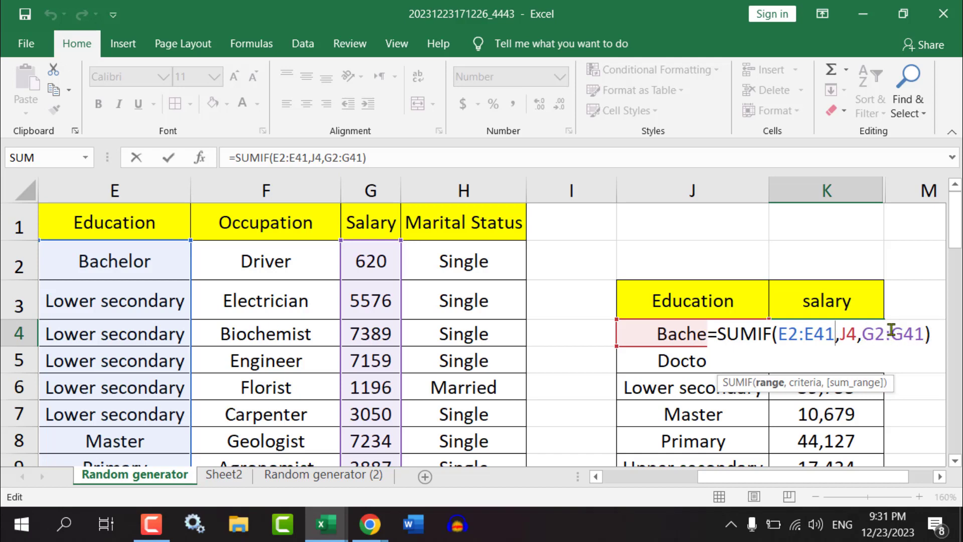
key("Return")
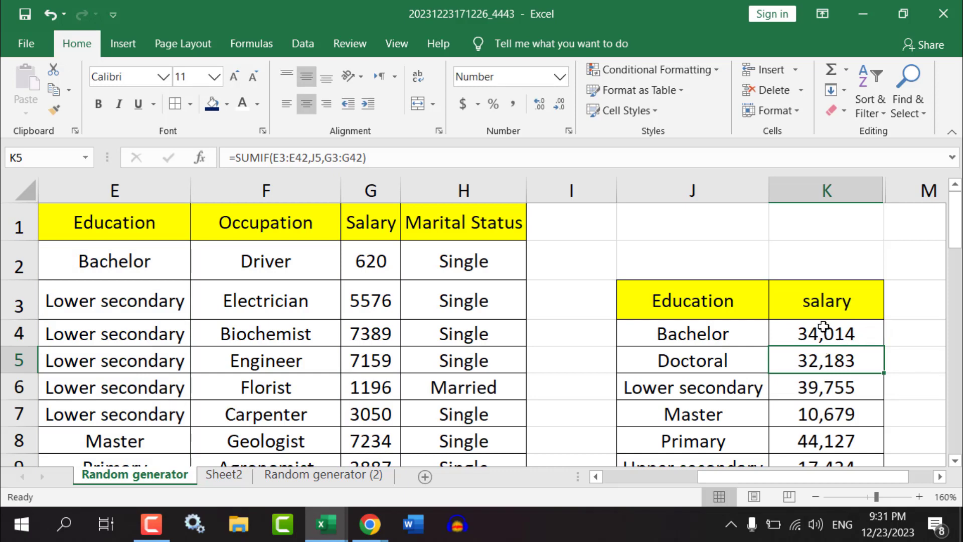
Inspect the downward-shifted ranges in K5 and K6, then reopen K4's formula
double_click(828, 361)
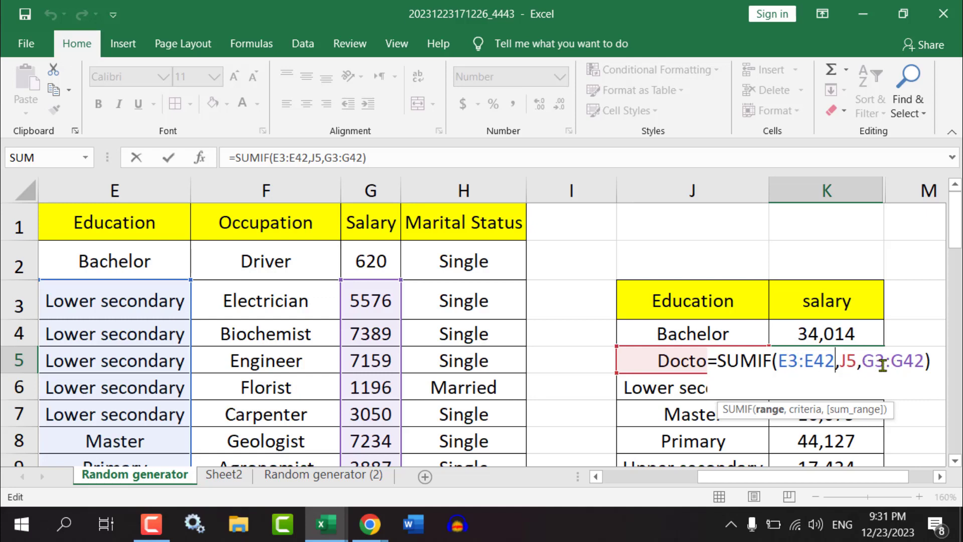
key("Return")
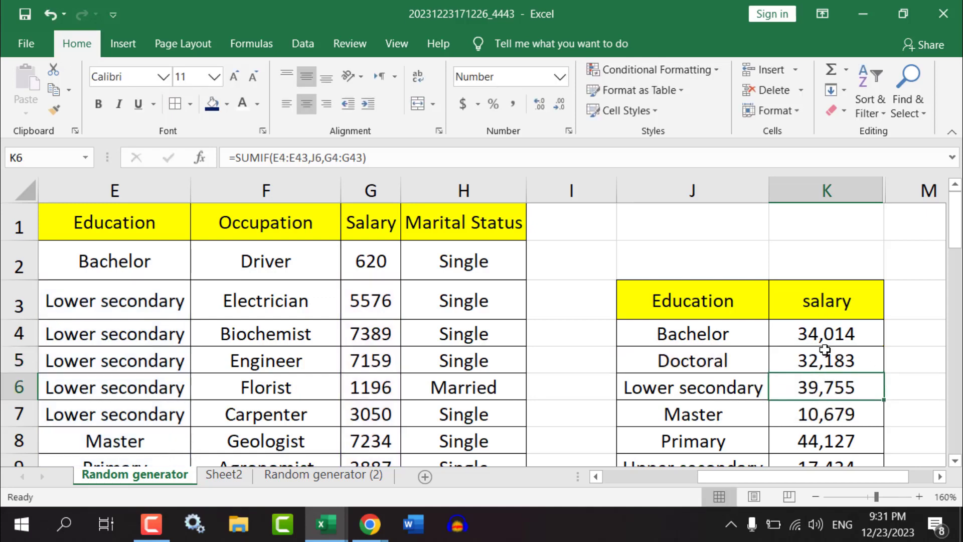
double_click(819, 387)
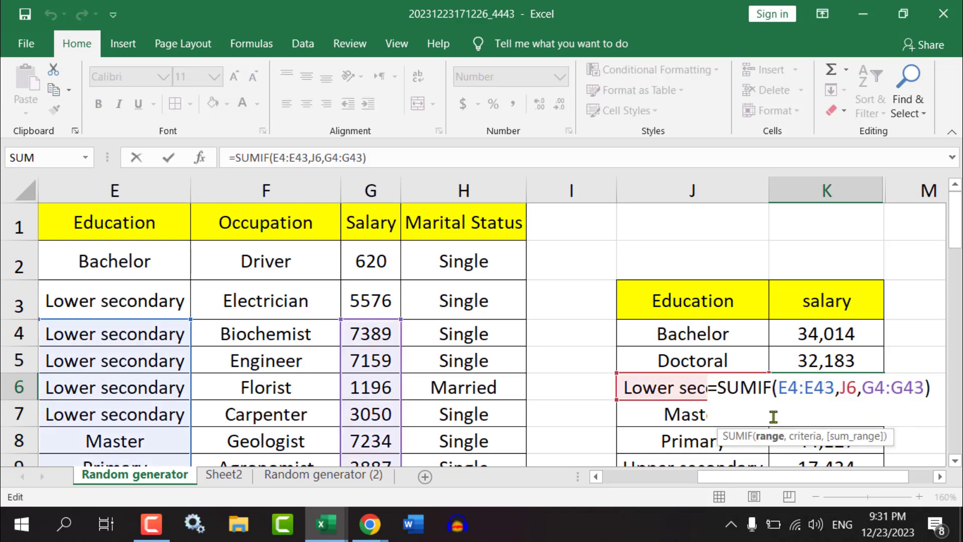
key("Return")
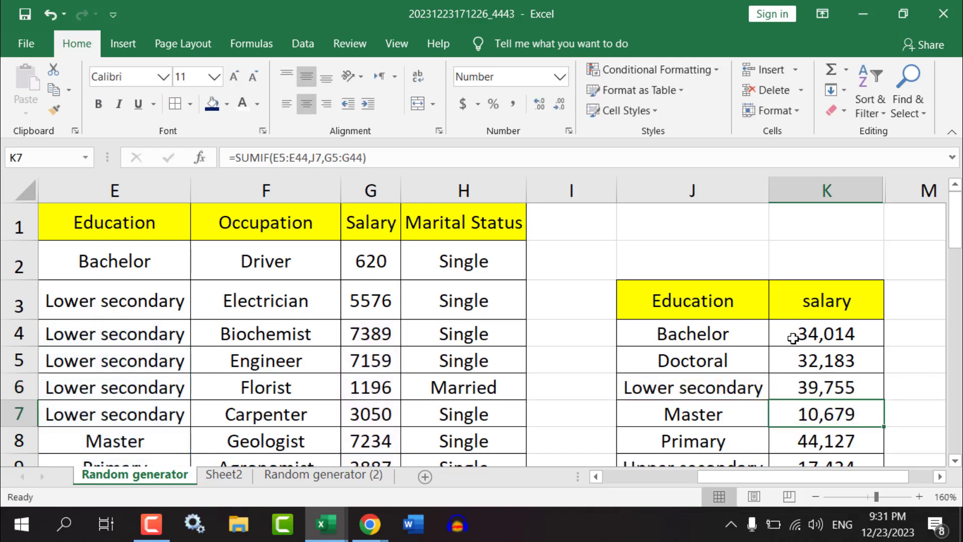
double_click(803, 333)
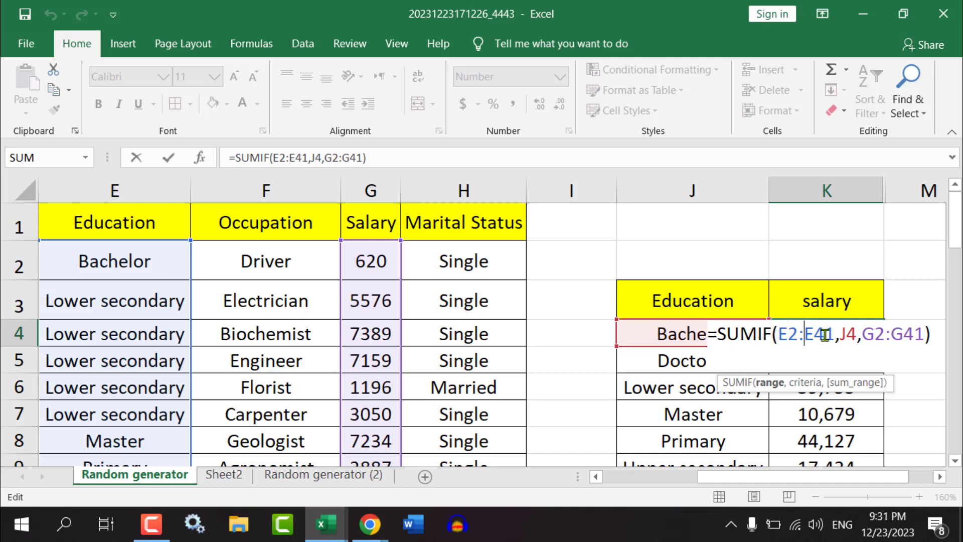
Make K4's ranges absolute as $E$2:$E$41 and $G$2:$G$41 and commit
double_click(813, 334)
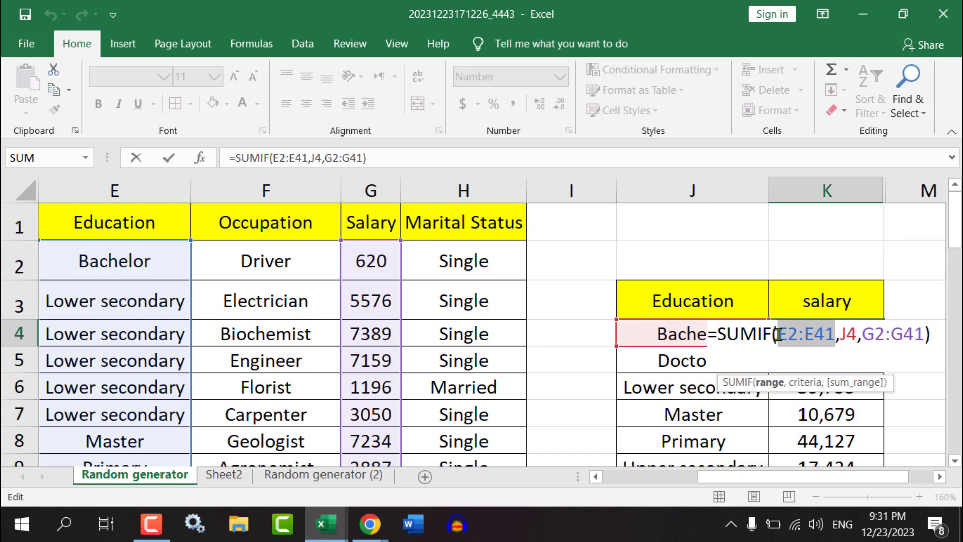
key("F4")
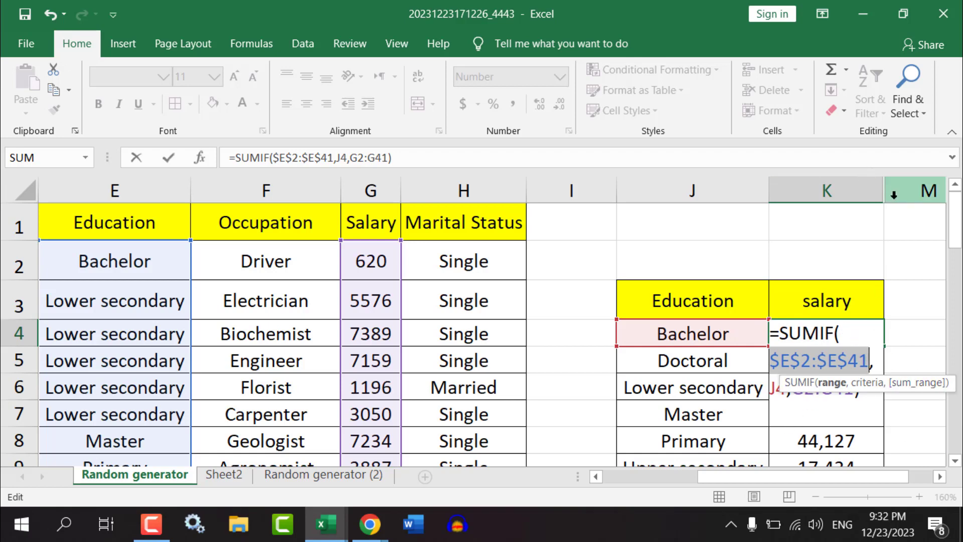
left_click_drag(809, 477, 843, 484)
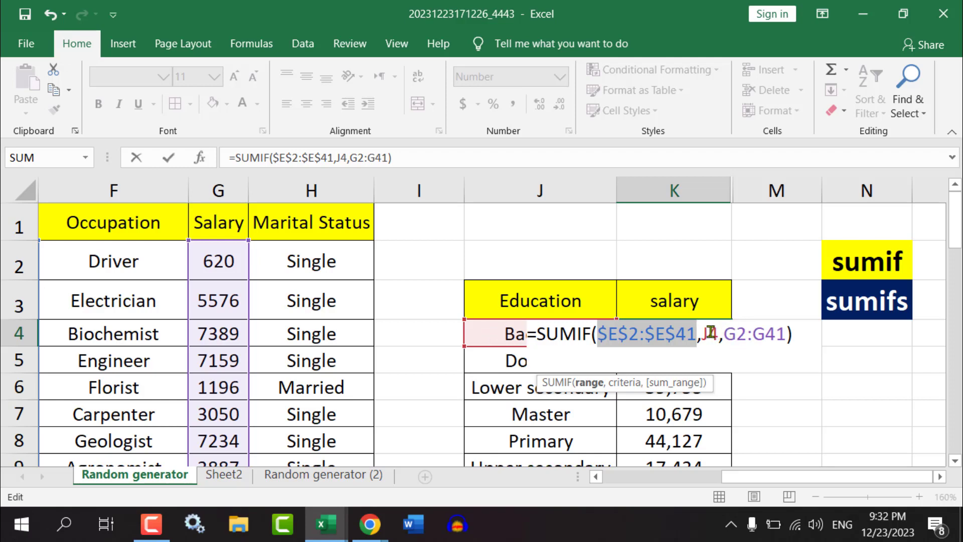
left_click(727, 333)
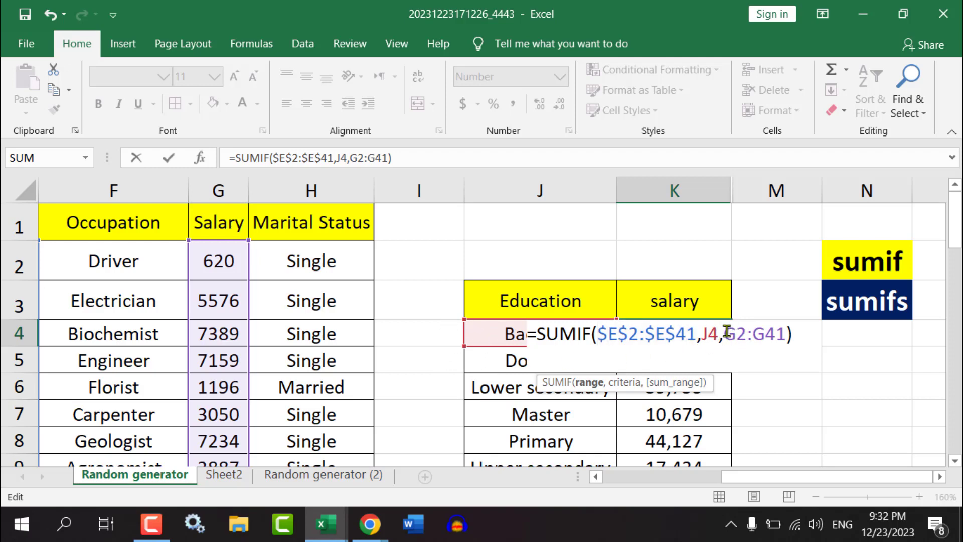
left_click_drag(727, 332, 785, 334)
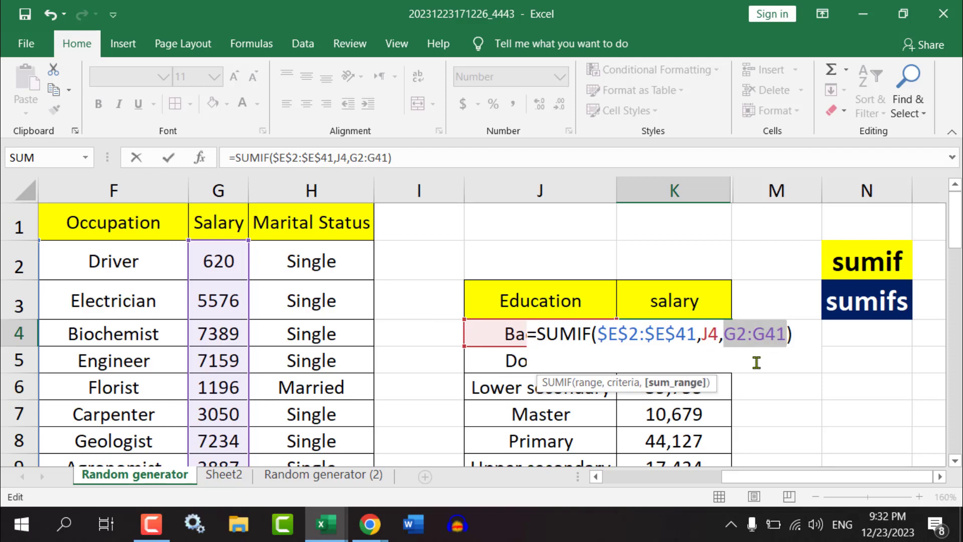
key("F4")
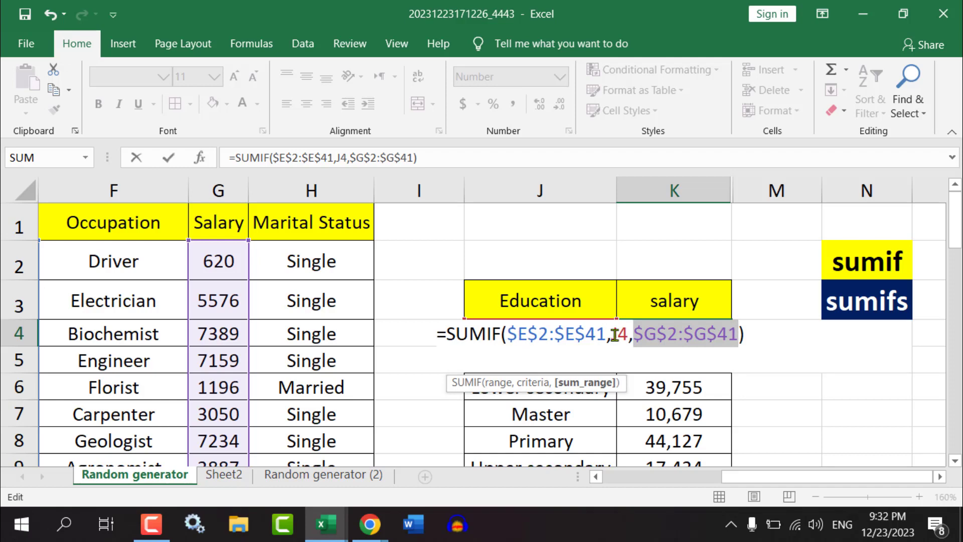
key("Return")
Clear K5:K9 and fill K4's fixed-range formula down to K10
left_click(624, 333)
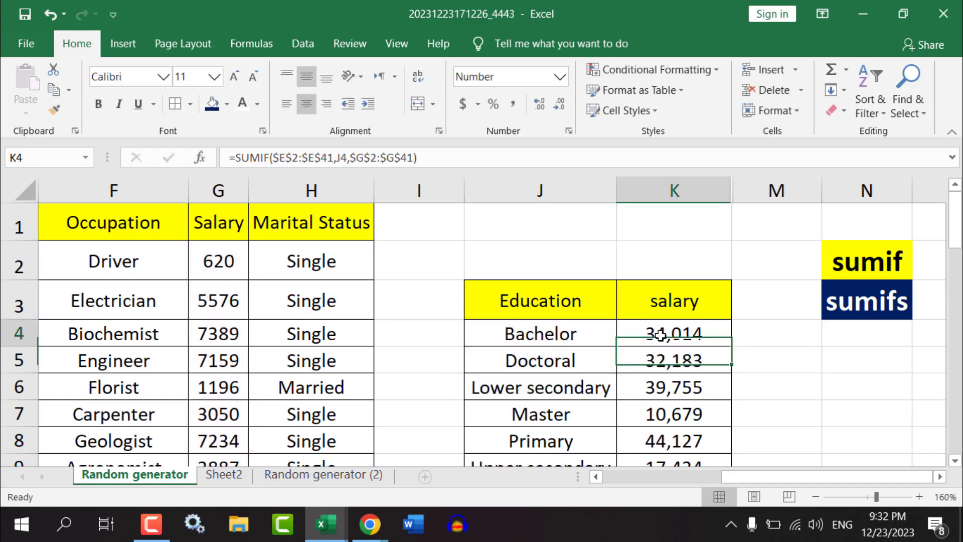
left_click_drag(677, 367, 673, 379)
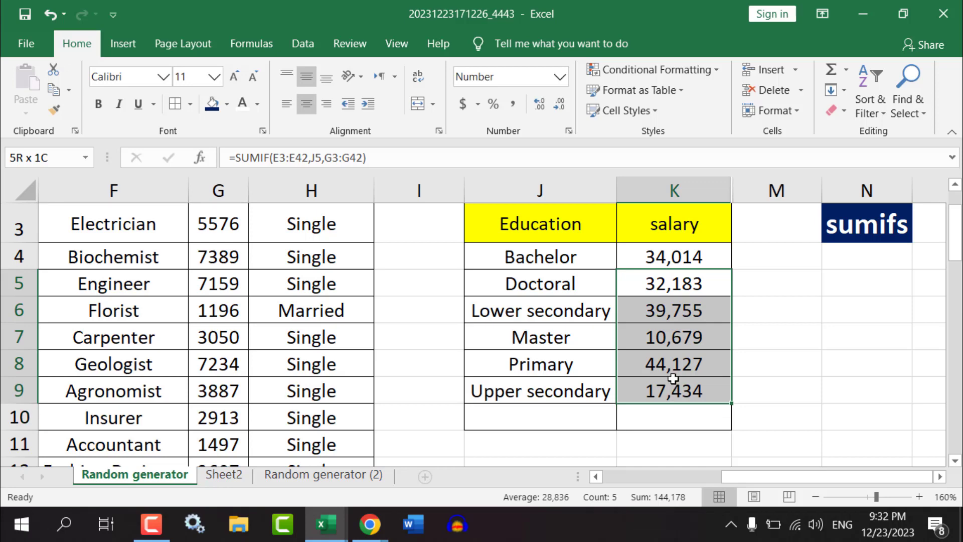
key("Delete")
left_click(698, 256)
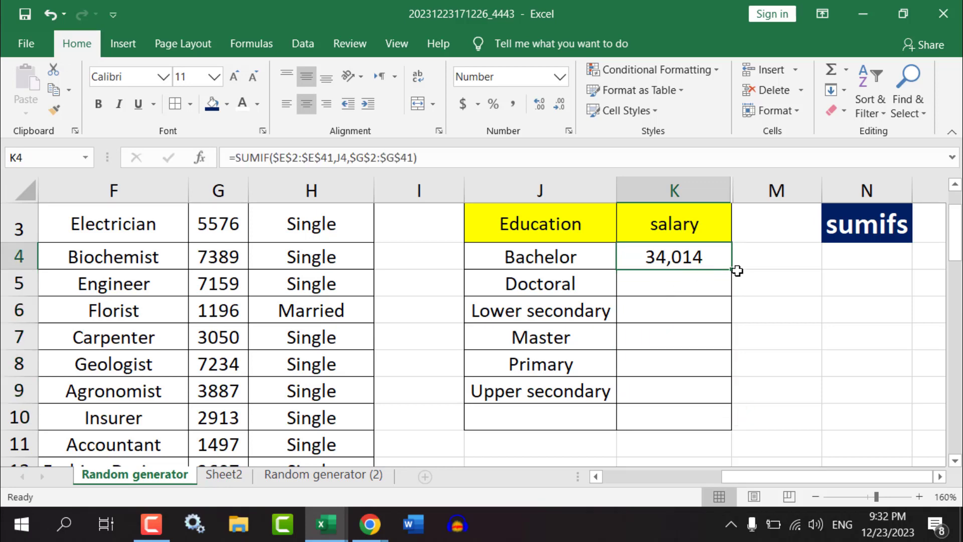
left_click_drag(730, 270, 730, 420)
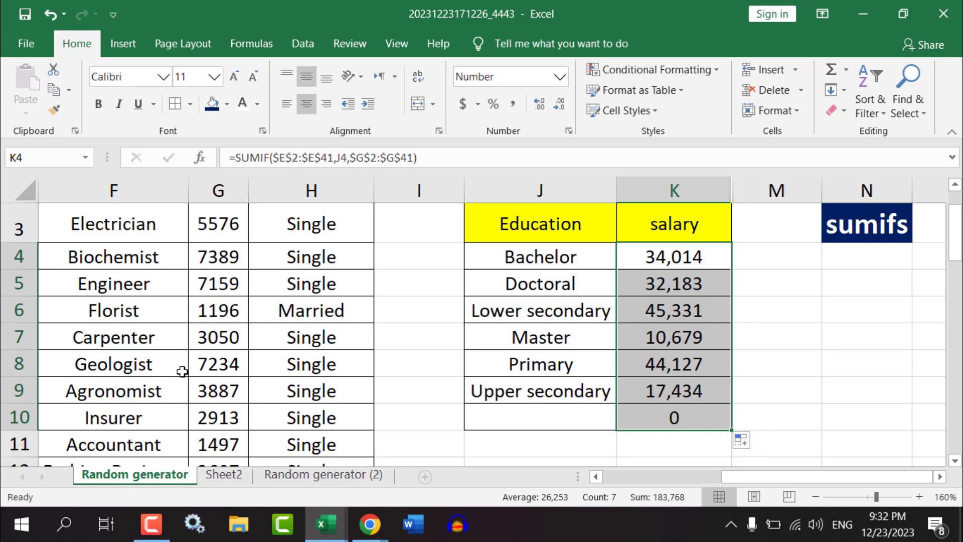
scroll(94, 382, "up", 1)
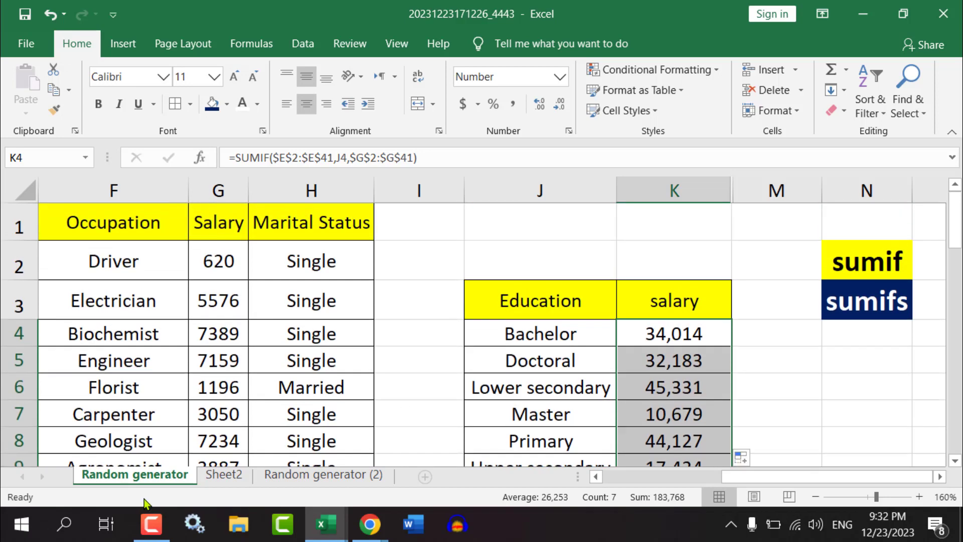
left_click_drag(726, 477, 702, 486)
Enter 576 as the Electrician's salary in G3 so the Lower secondary total drops to 40,331
left_click(367, 305)
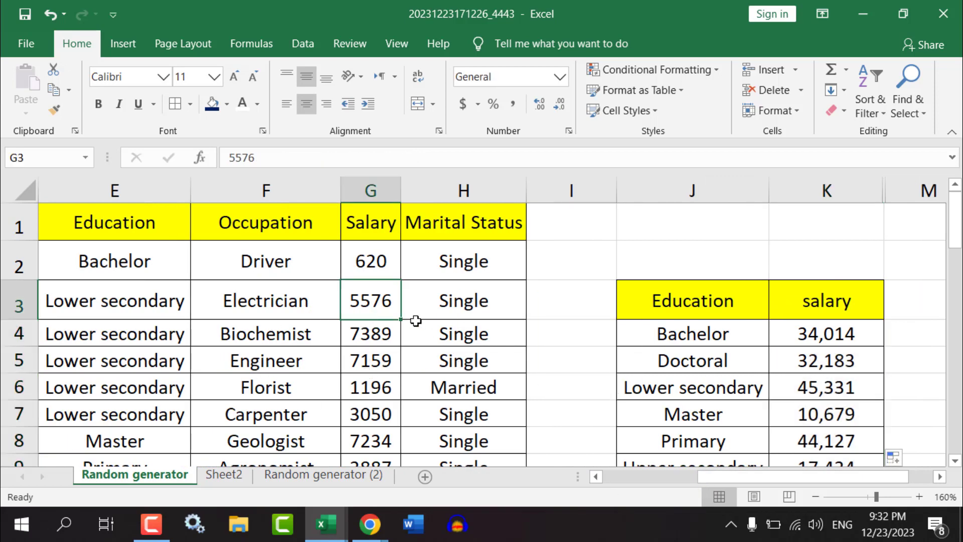
type("5")
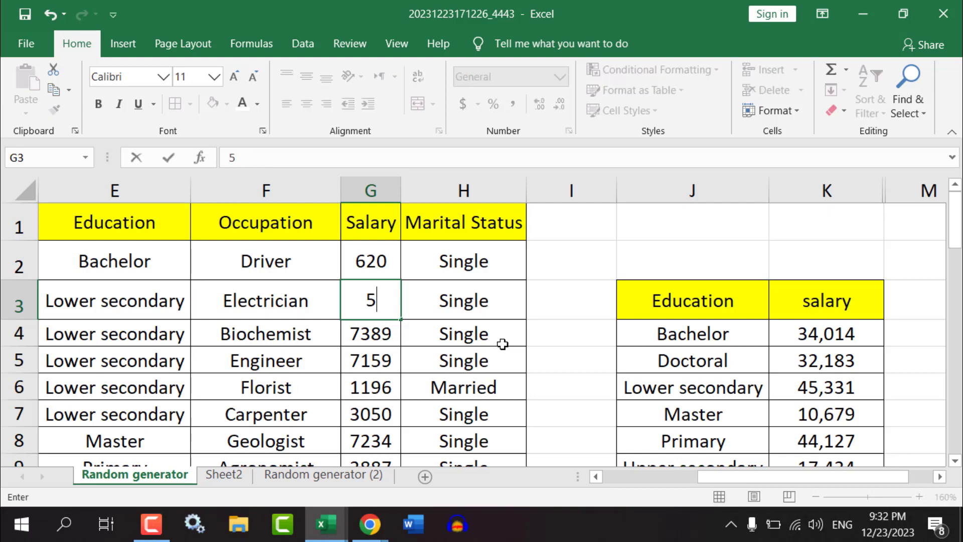
type("76")
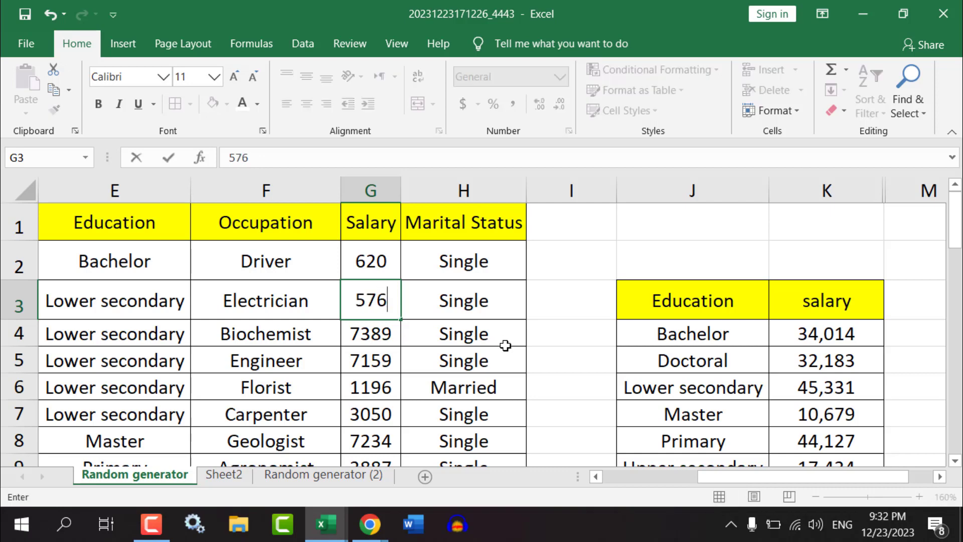
left_click_drag(383, 301, 788, 394)
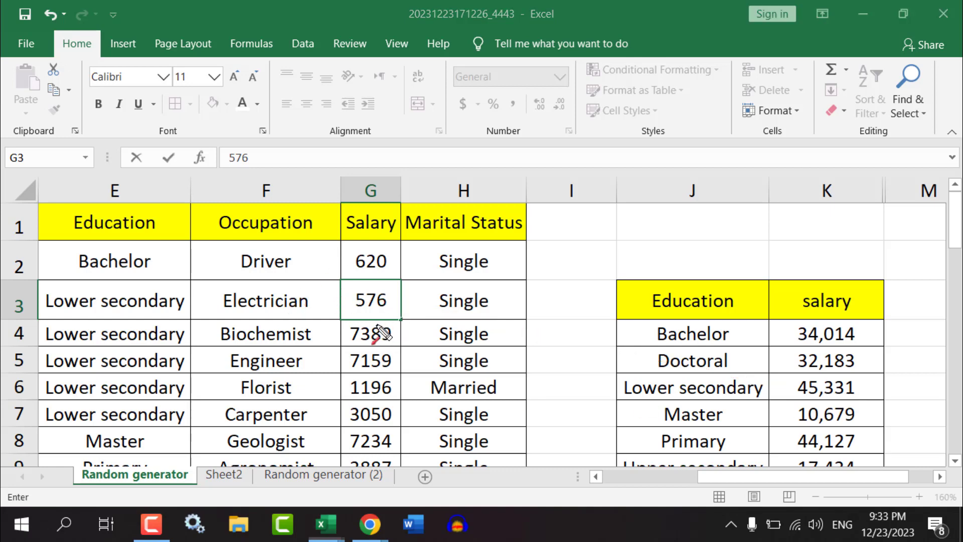
key("Return")
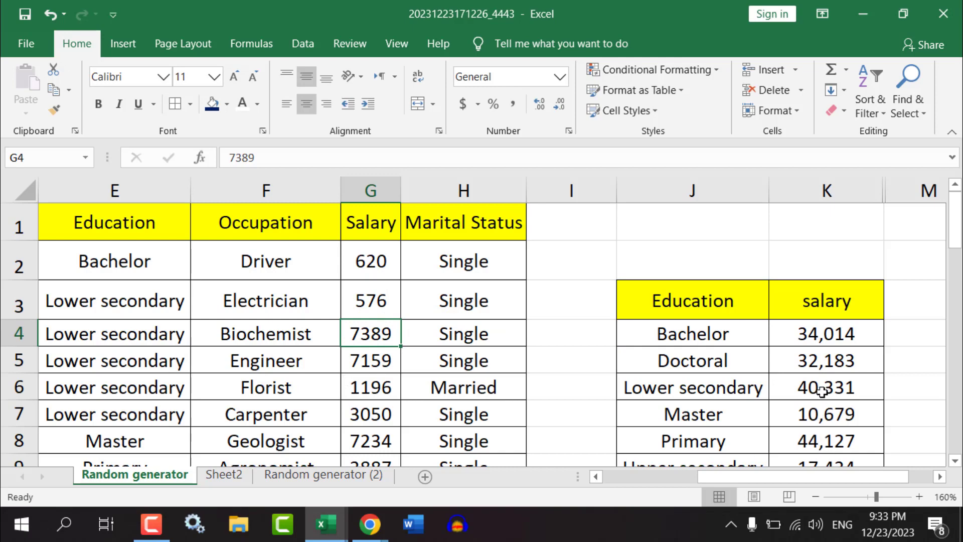
left_click_drag(847, 360, 825, 411)
Clear the totals in K5:K10 and lock K4's J4 criterion as $J$4
key("Delete")
scroll(798, 351, "up", 1)
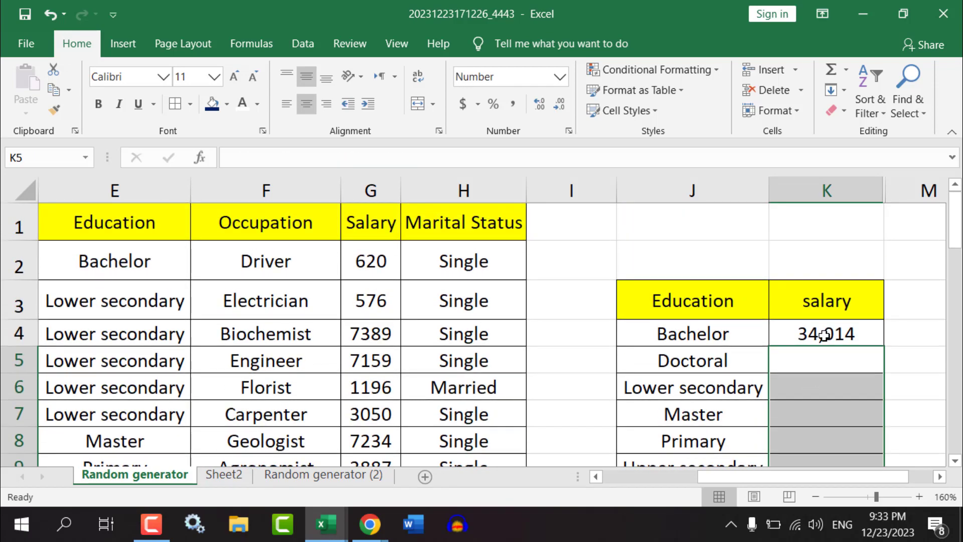
double_click(825, 334)
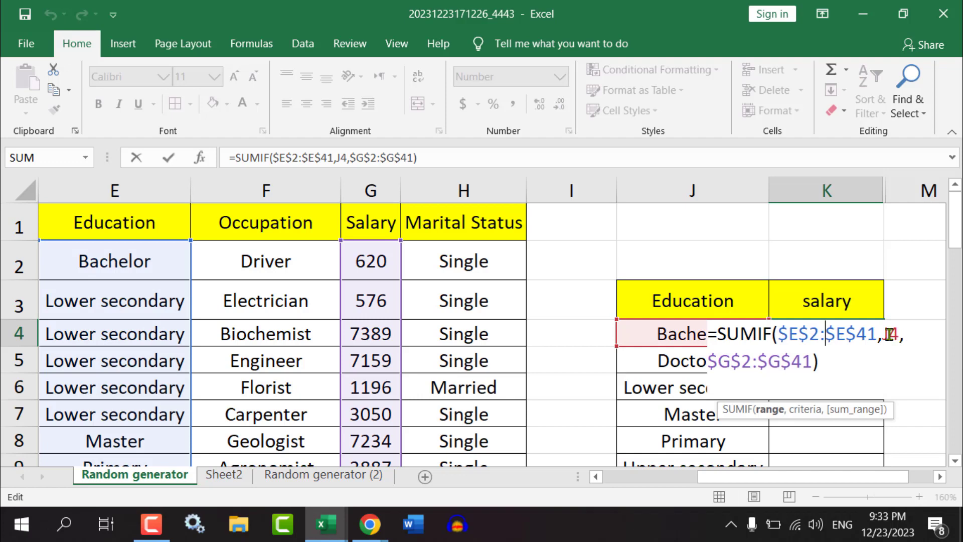
left_click(888, 335)
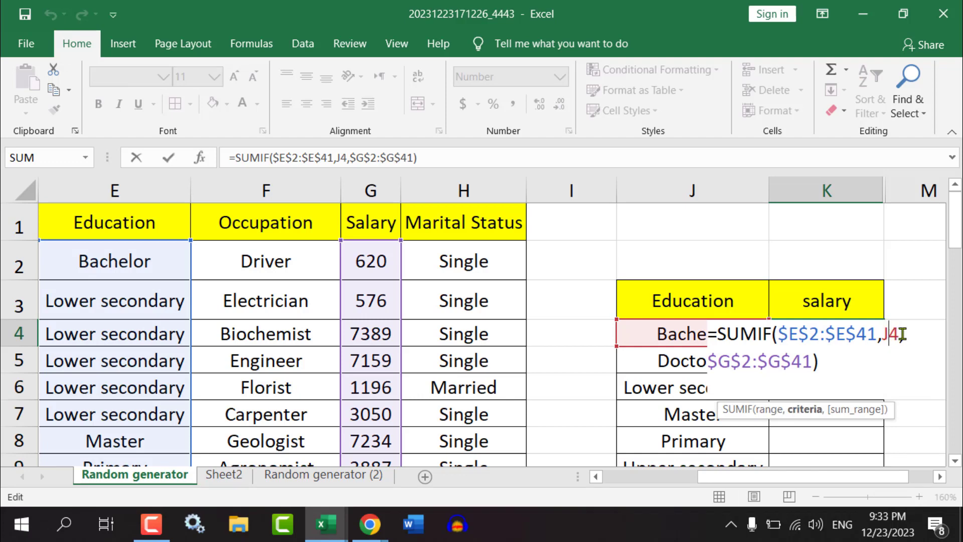
double_click(895, 333)
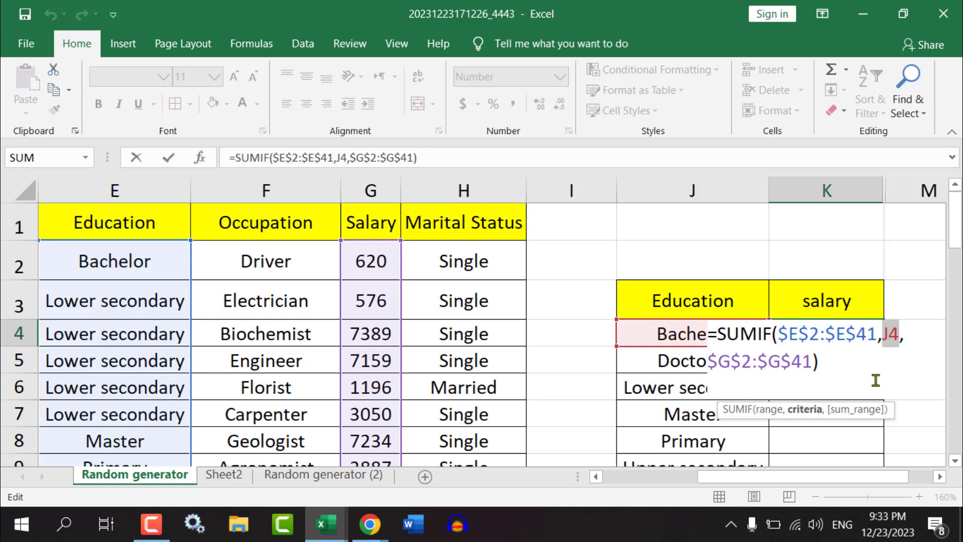
key("F4")
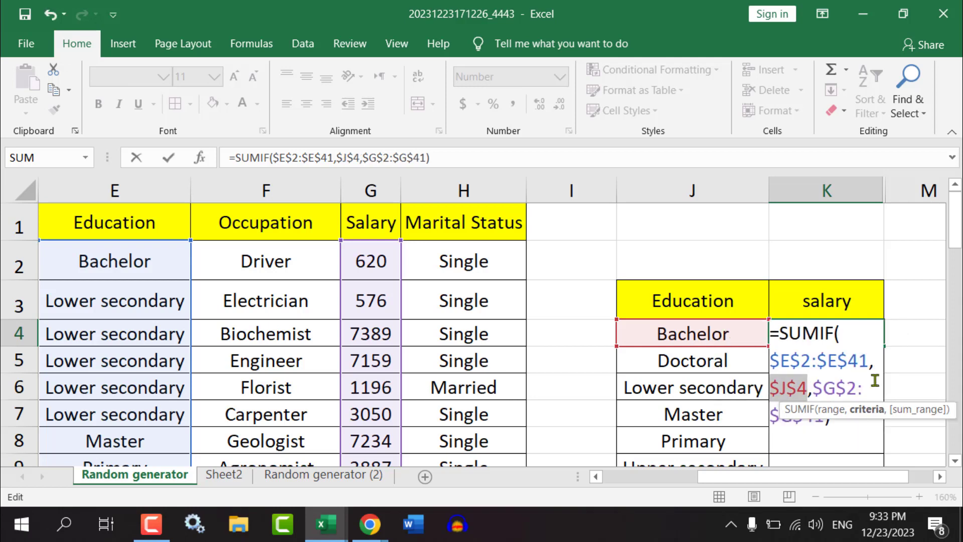
key("Return")
Fill K4's formula down to K8, with every row showing 34,014
left_click(858, 336)
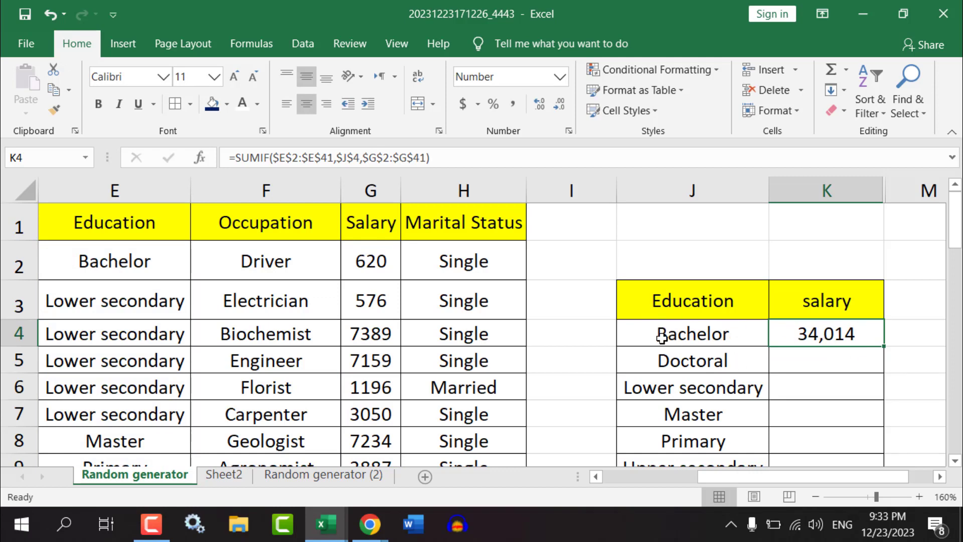
left_click(670, 335)
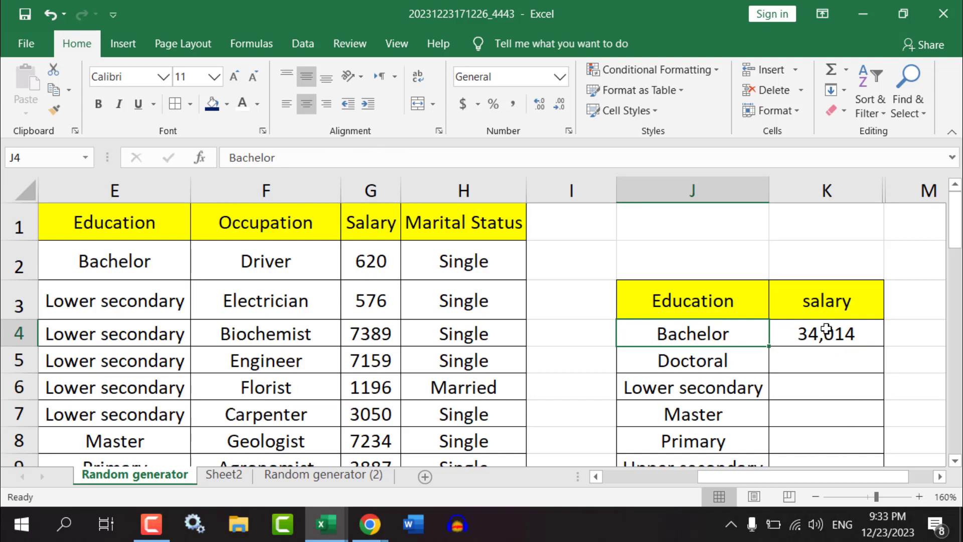
left_click(827, 331)
left_click(717, 338)
left_click(866, 326)
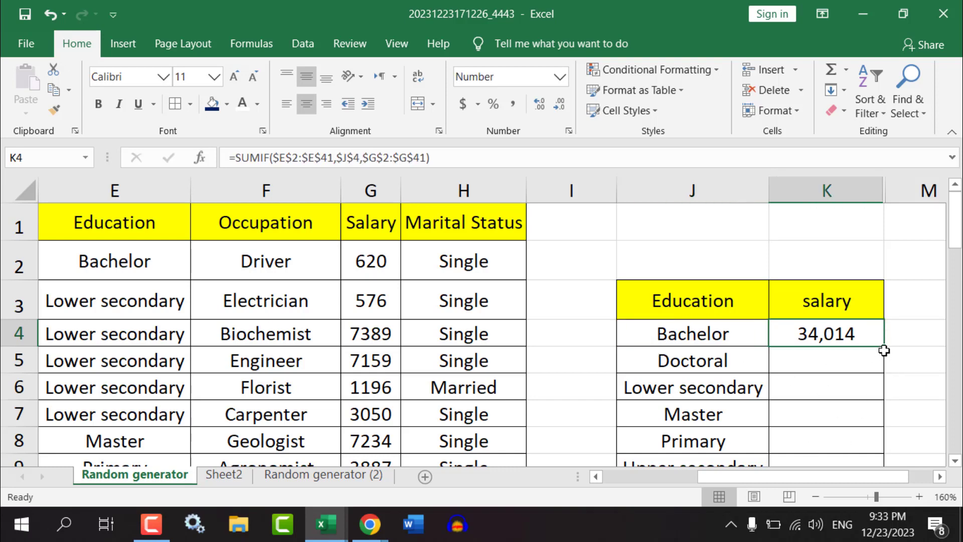
left_click_drag(885, 345, 885, 454)
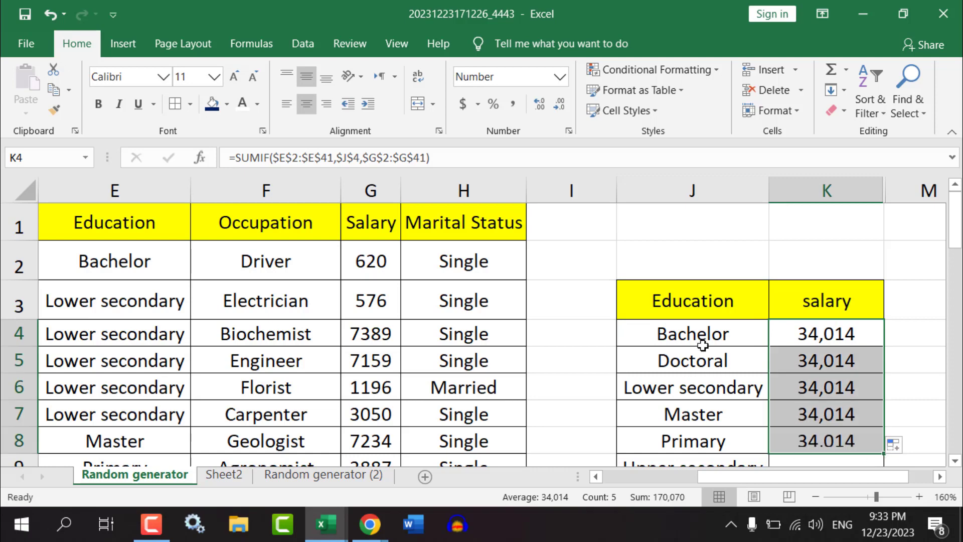
left_click(677, 333)
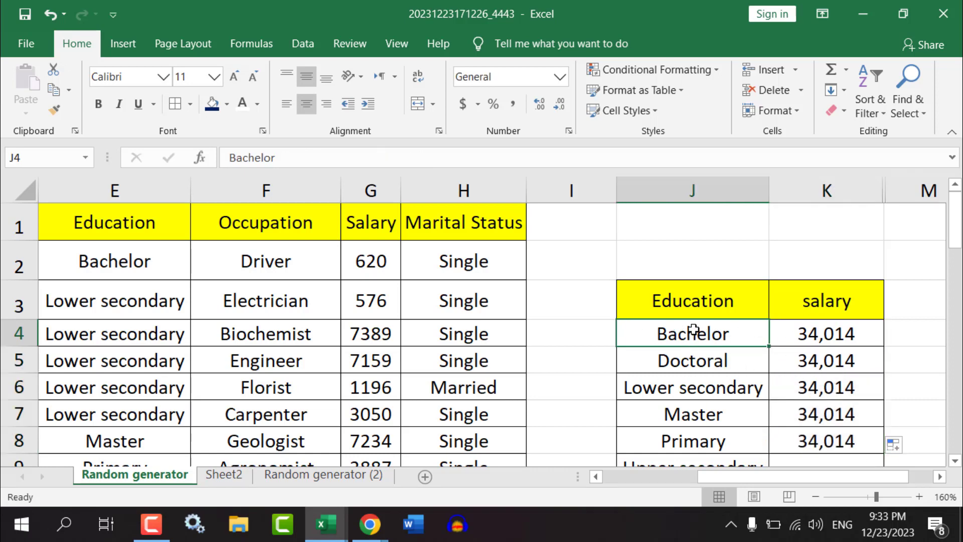
Change K4's $J$4 criterion back to a row-relative reference
double_click(820, 334)
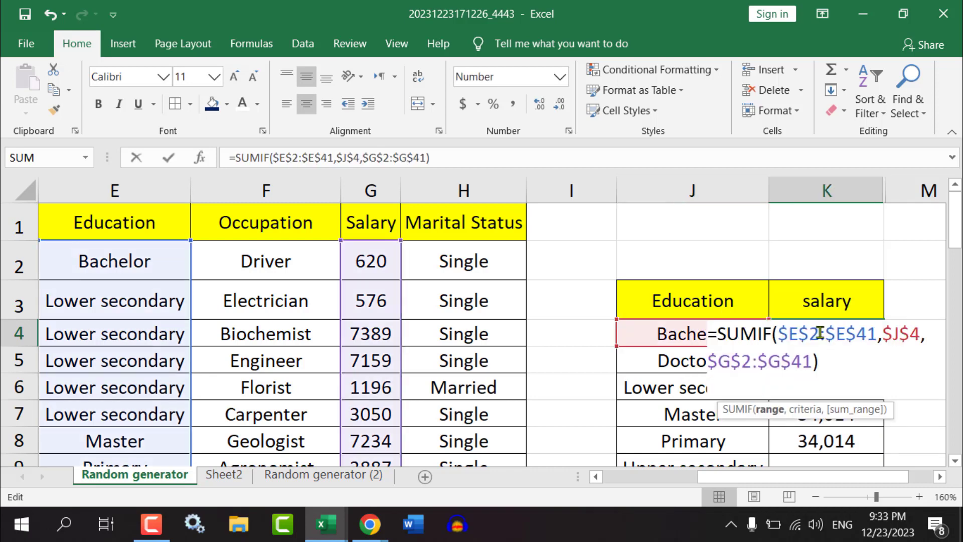
double_click(900, 333)
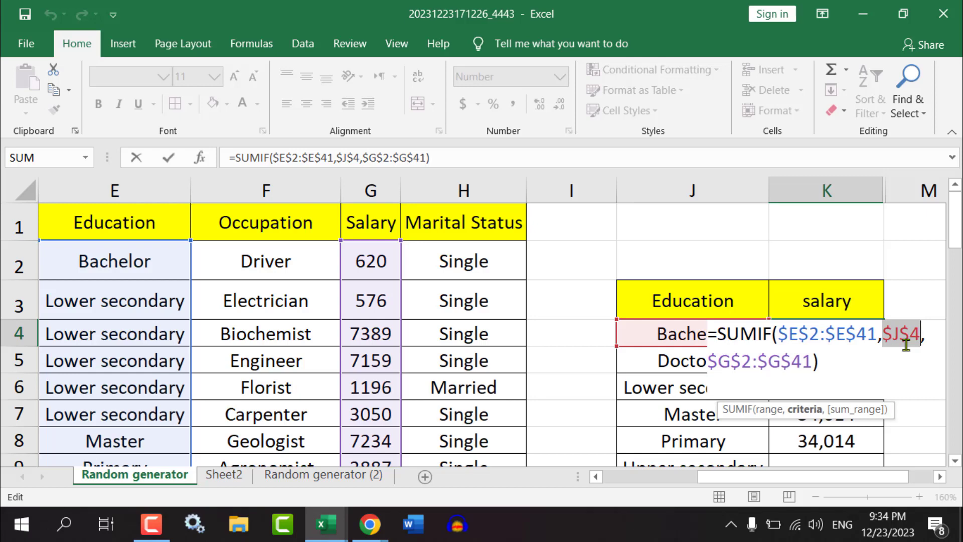
key("F4")
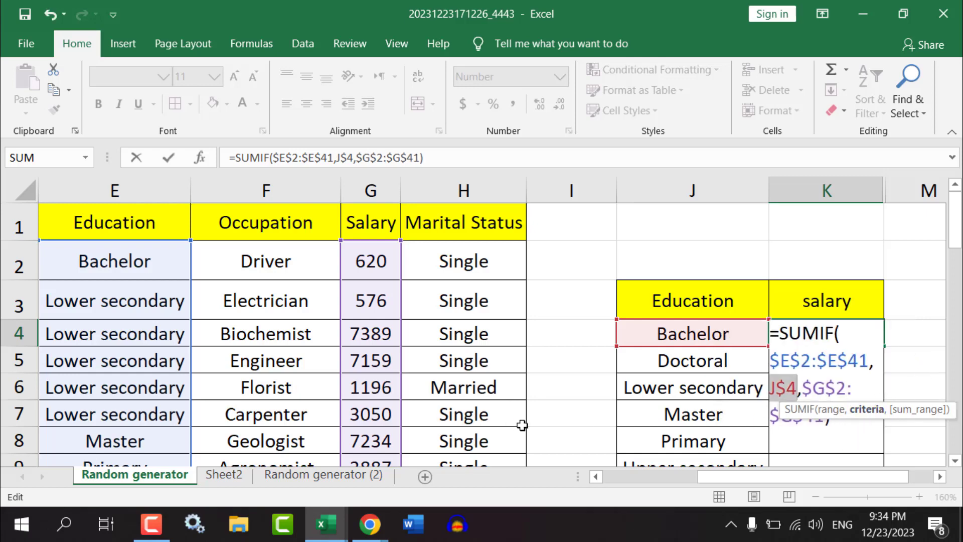
key("F4")
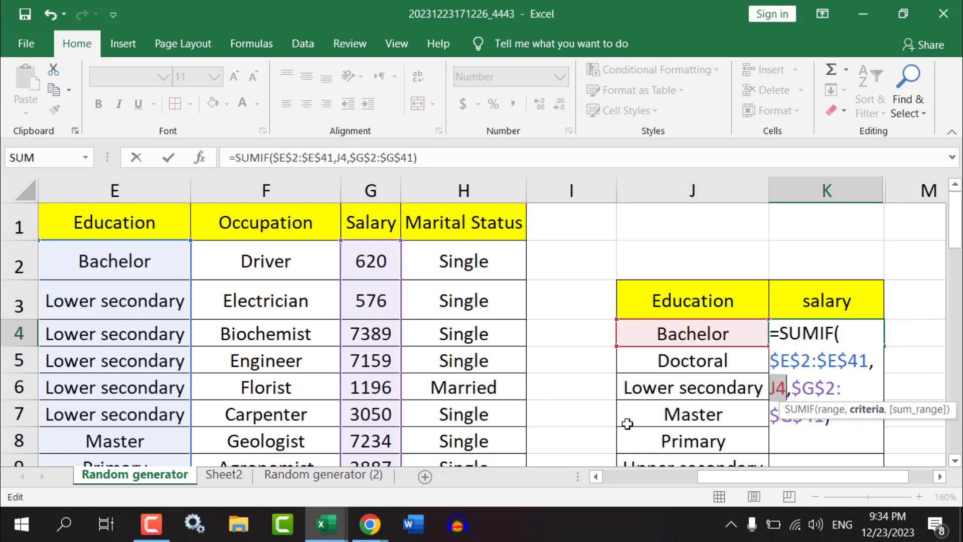
key("Return")
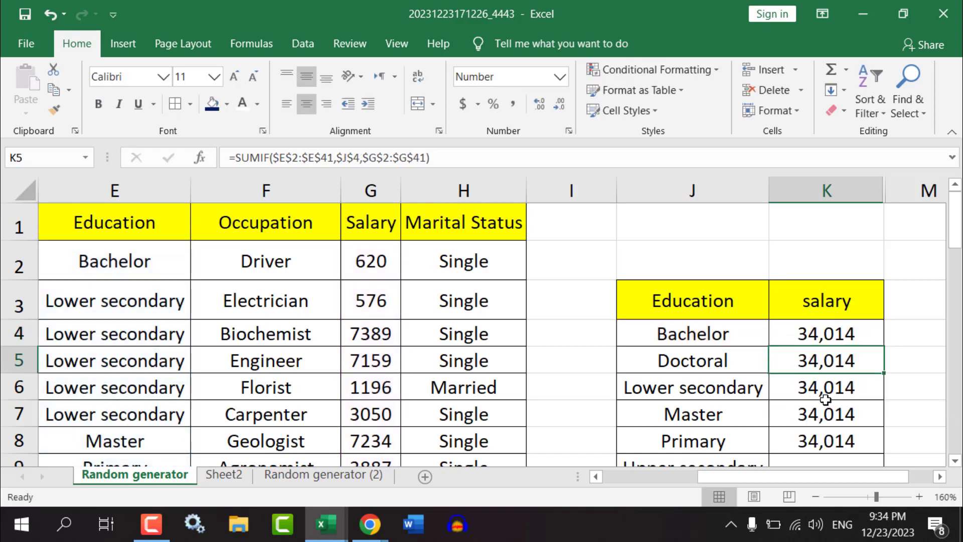
Fill K4's formula down to K9, giving totals from 34,014 to 17,434
left_click(844, 326)
mouse_move(882, 345)
left_mouse_down()
mouse_move(885, 445)
mouse_move(873, 401)
left_mouse_up()
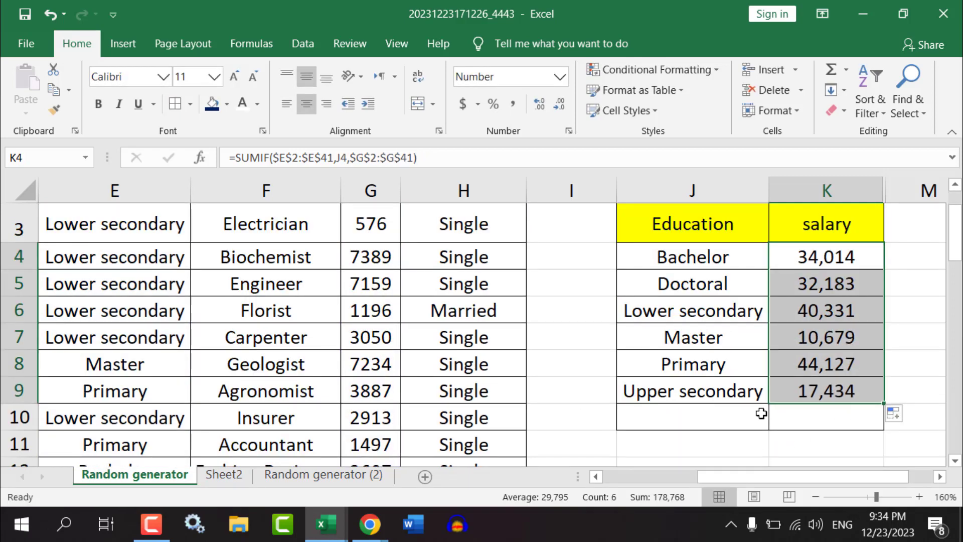
scroll(788, 420, "up", 1)
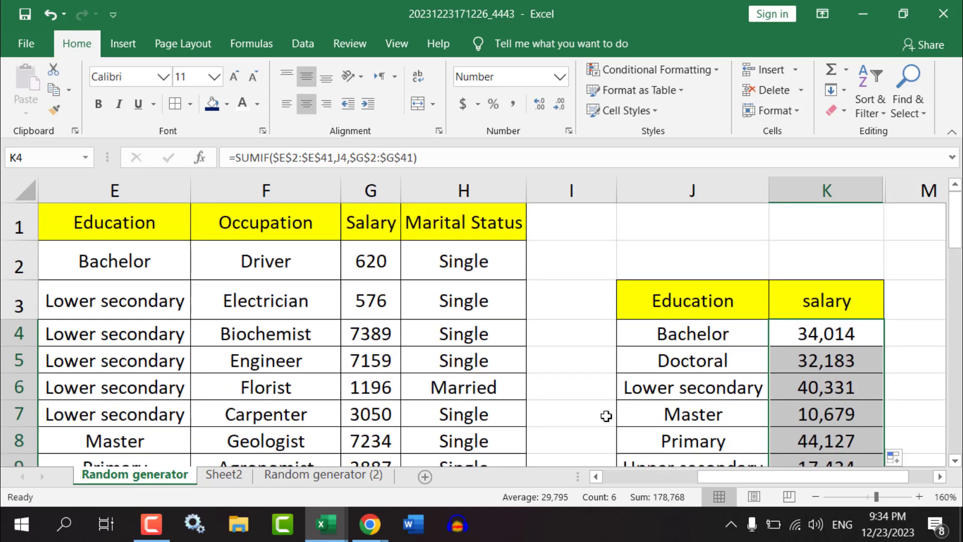
left_click_drag(848, 477, 872, 477)
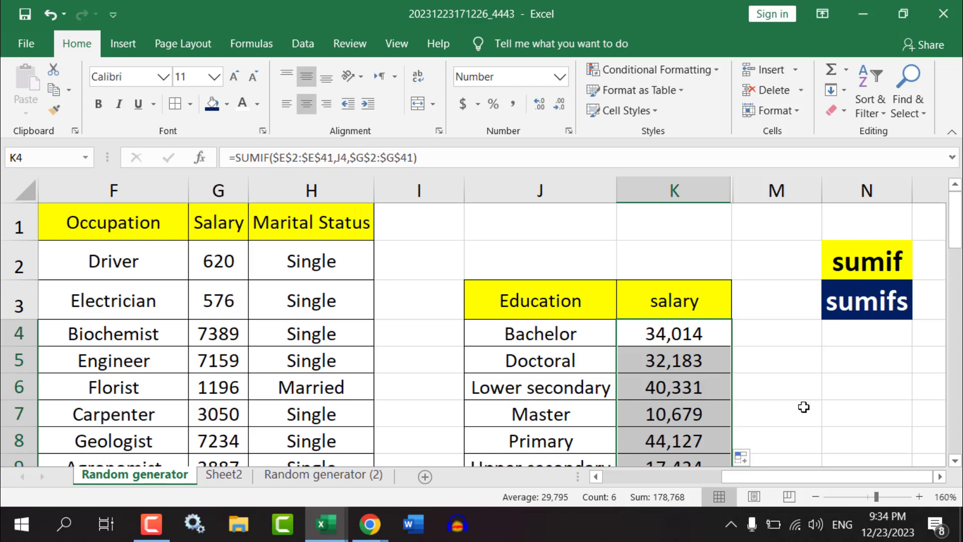
Unhide column L (Single) between K and M, then start retyping K3's heading
left_click(784, 404)
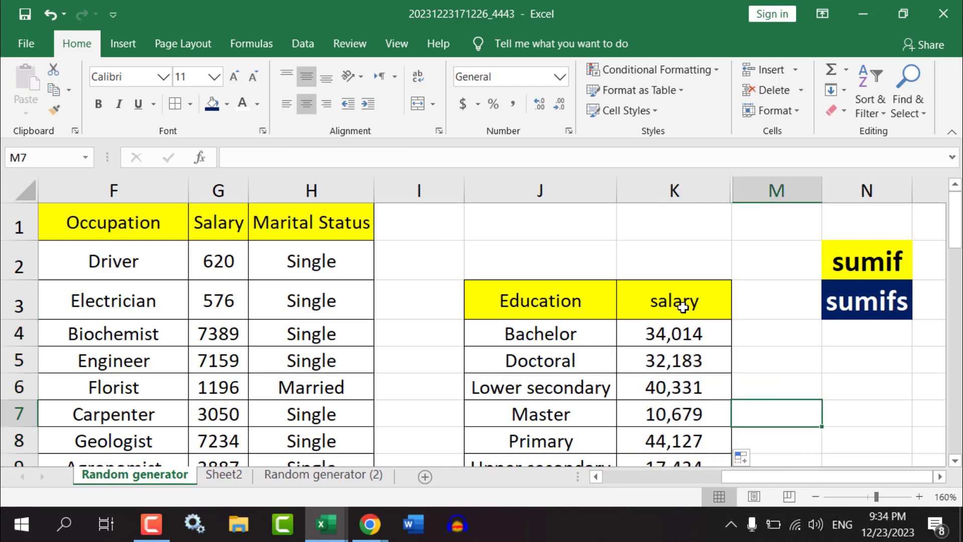
left_click(680, 304)
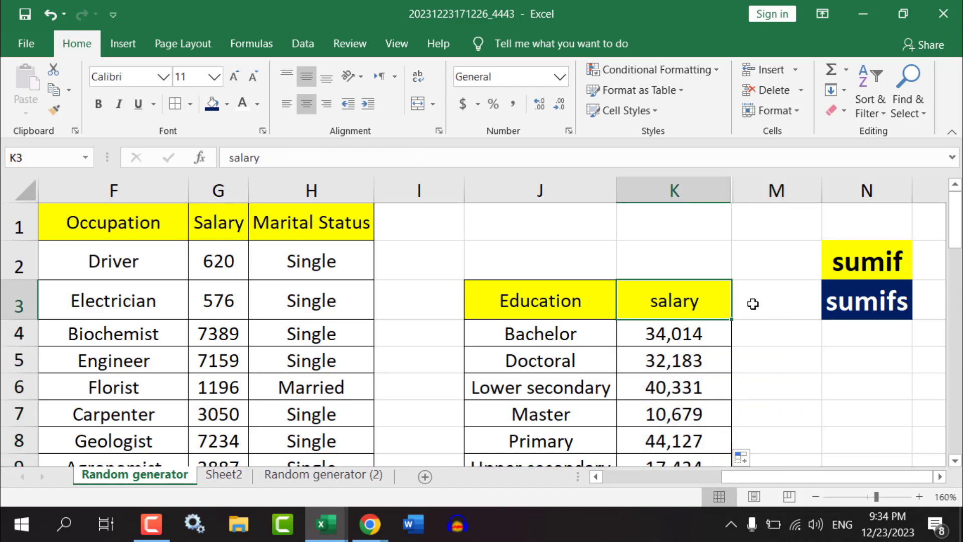
left_click(749, 189)
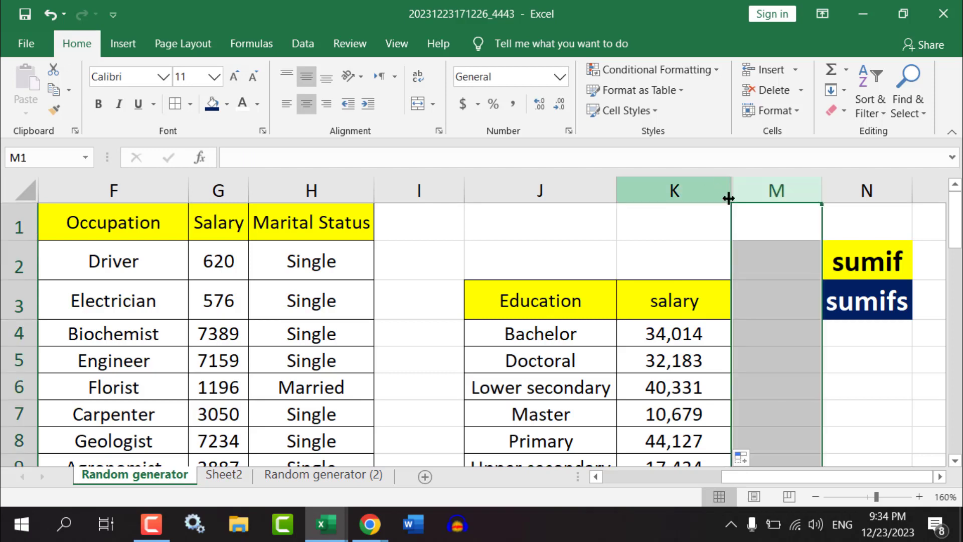
mouse_move(746, 191)
left_mouse_down()
mouse_move(769, 190)
mouse_move(707, 192)
mouse_move(725, 188)
left_mouse_up()
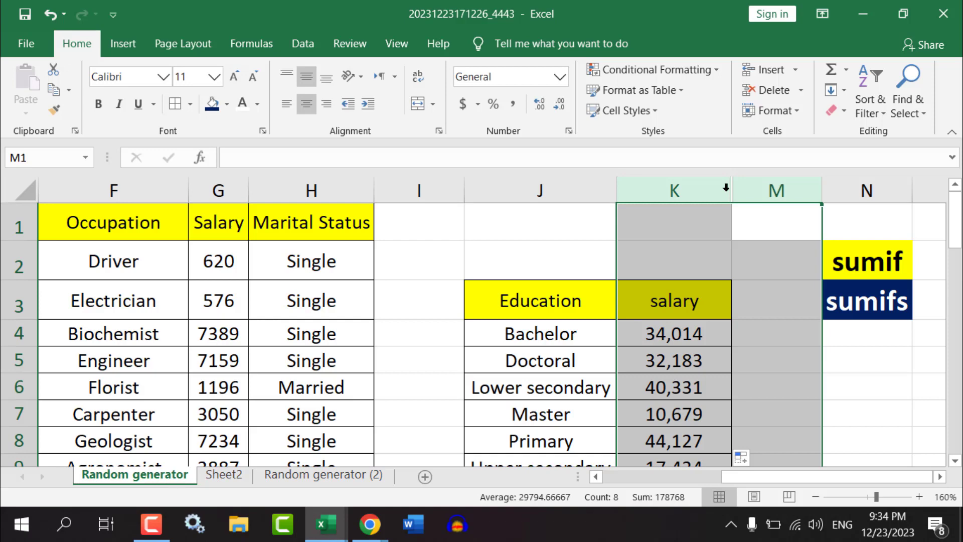
right_click(725, 191)
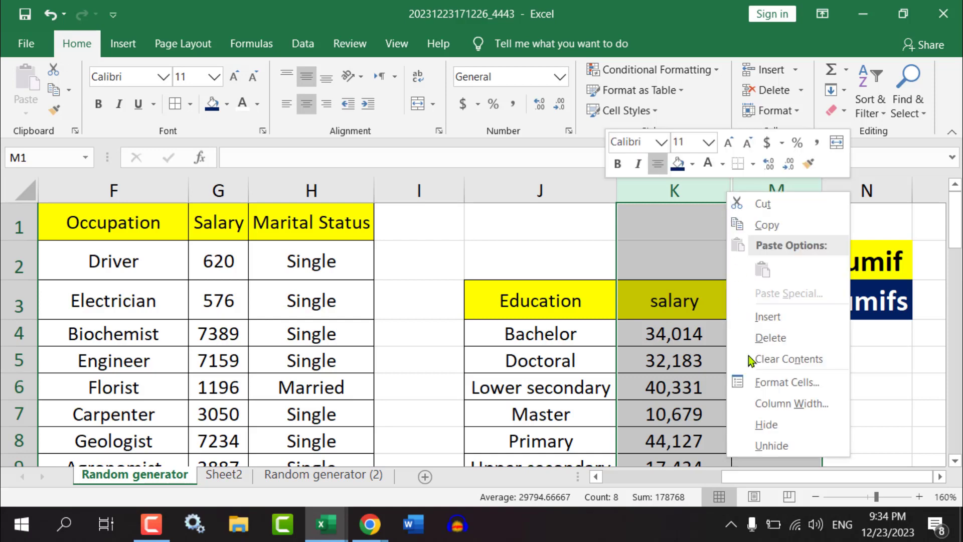
left_click(771, 446)
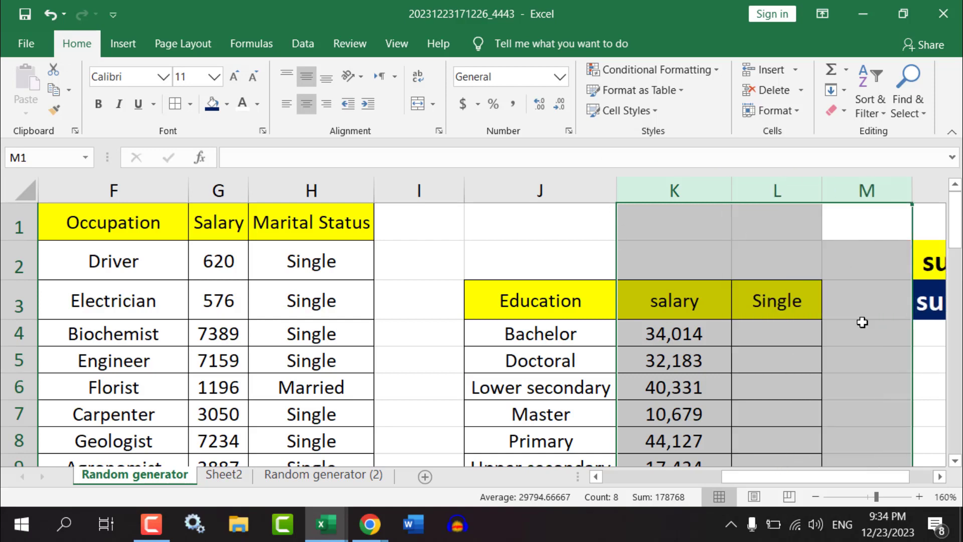
left_click(659, 300)
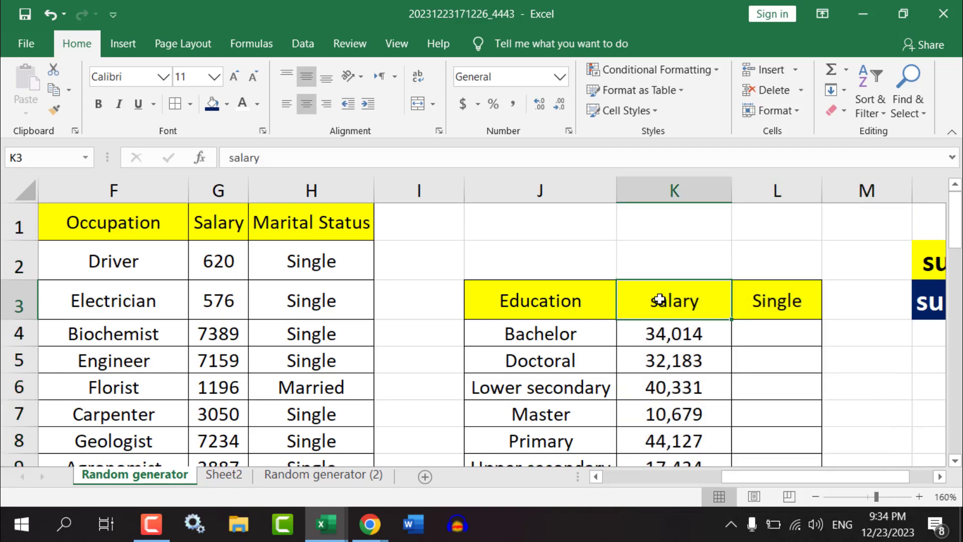
type("M")
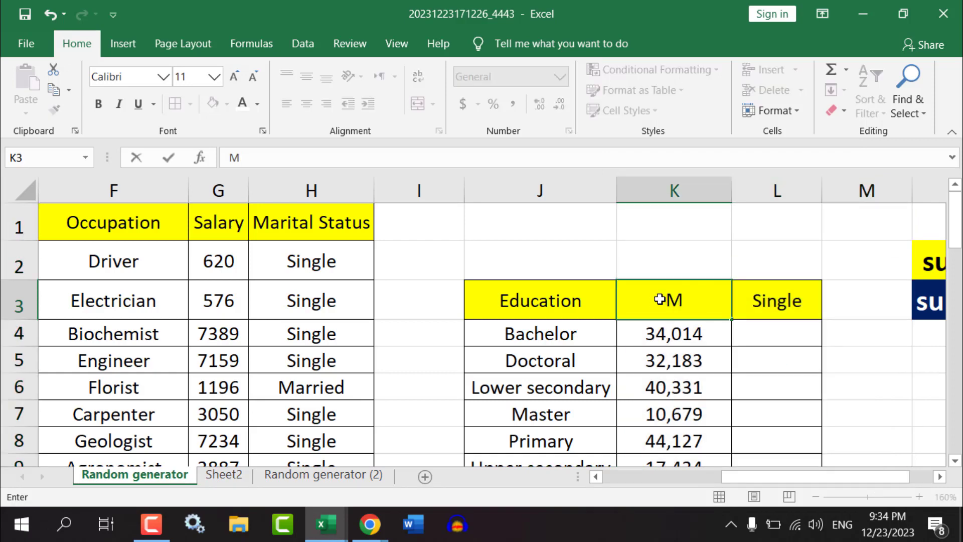
type("ARR")
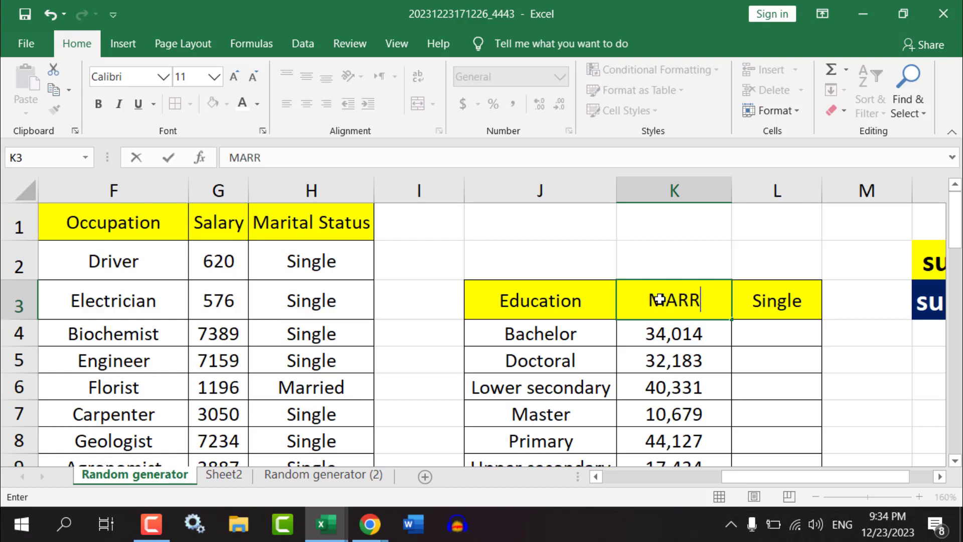
Correct the K3 heading to read 'Married'
key("BackSpace")
key("BackSpace")
key("BackSpace")
type("a")
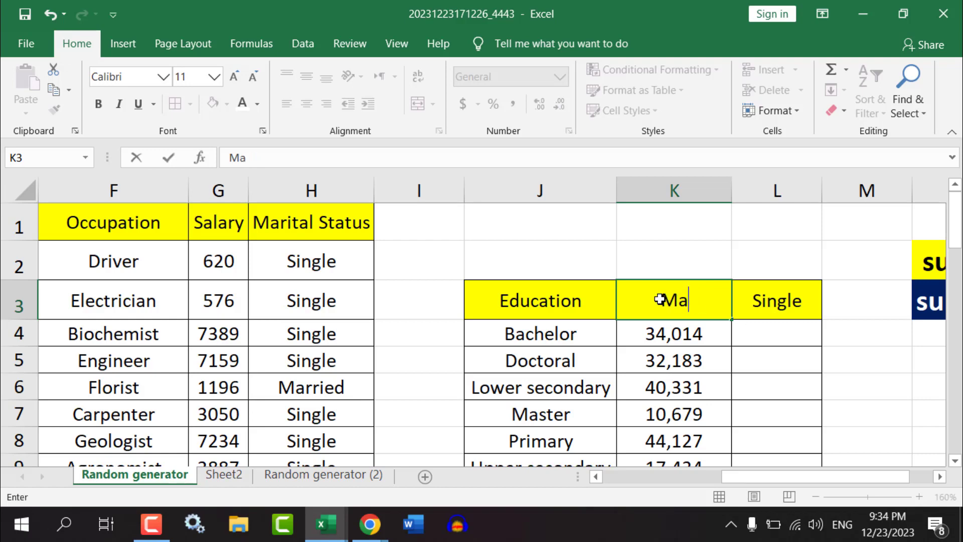
type("rried")
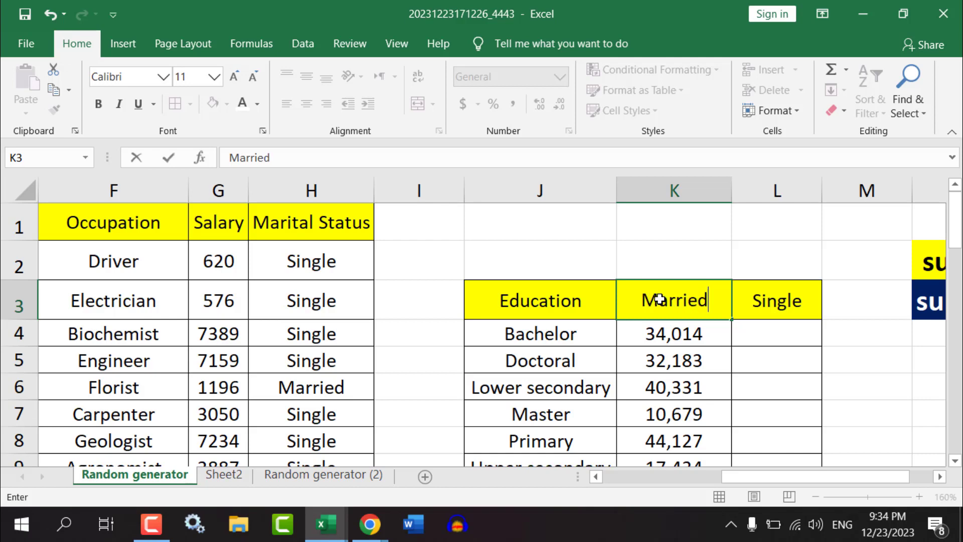
key("Return")
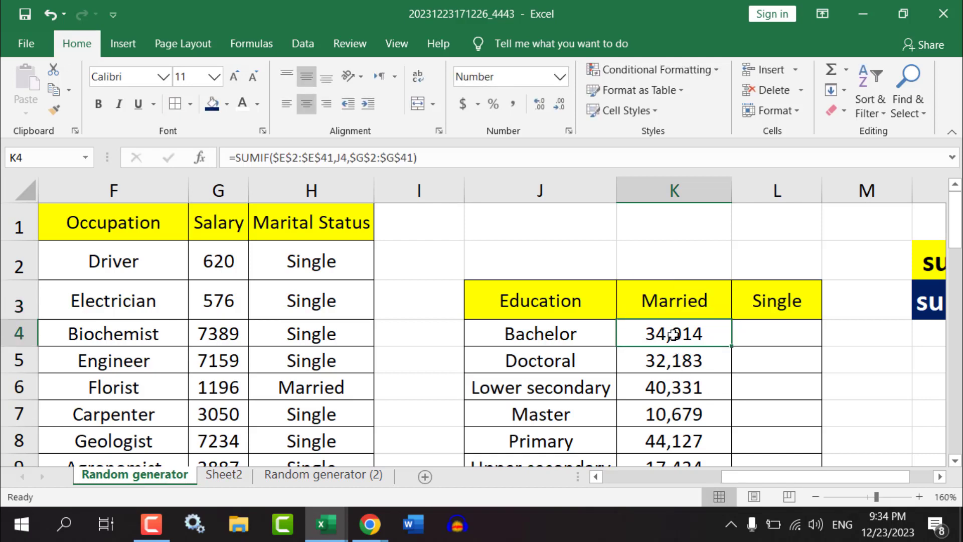
Clear the old salary totals in K4:K9
mouse_move(673, 334)
left_mouse_down()
mouse_move(691, 448)
mouse_move(672, 389)
left_mouse_up()
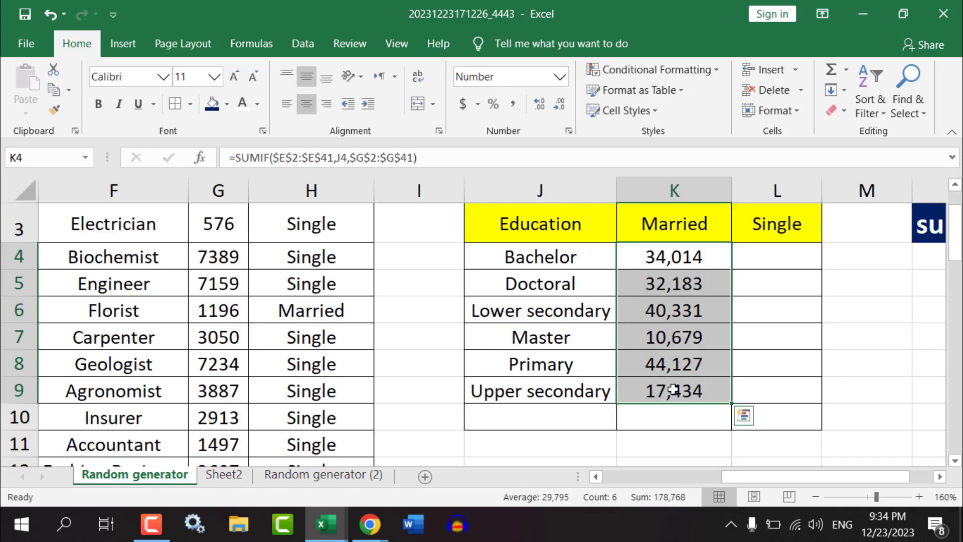
key("Delete")
scroll(595, 446, "up", 1)
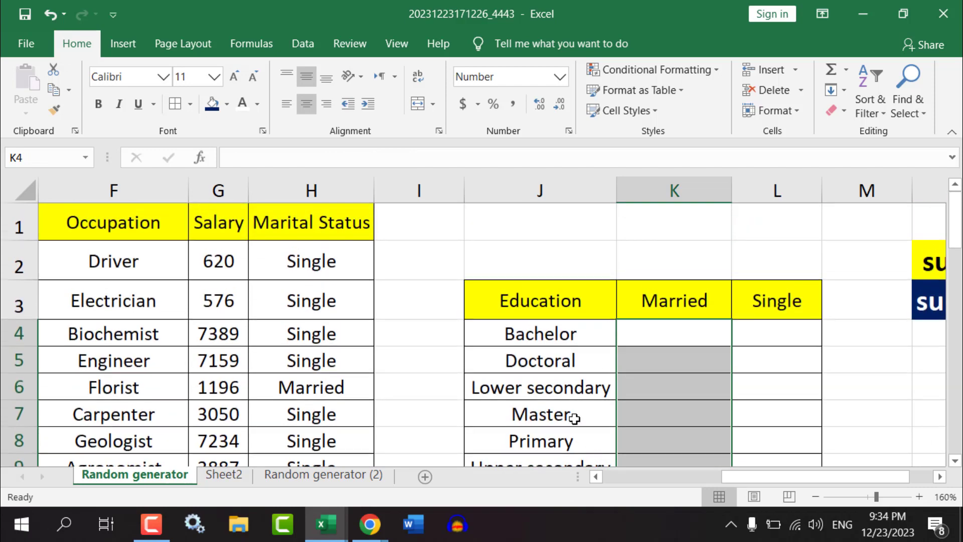
left_click(519, 304)
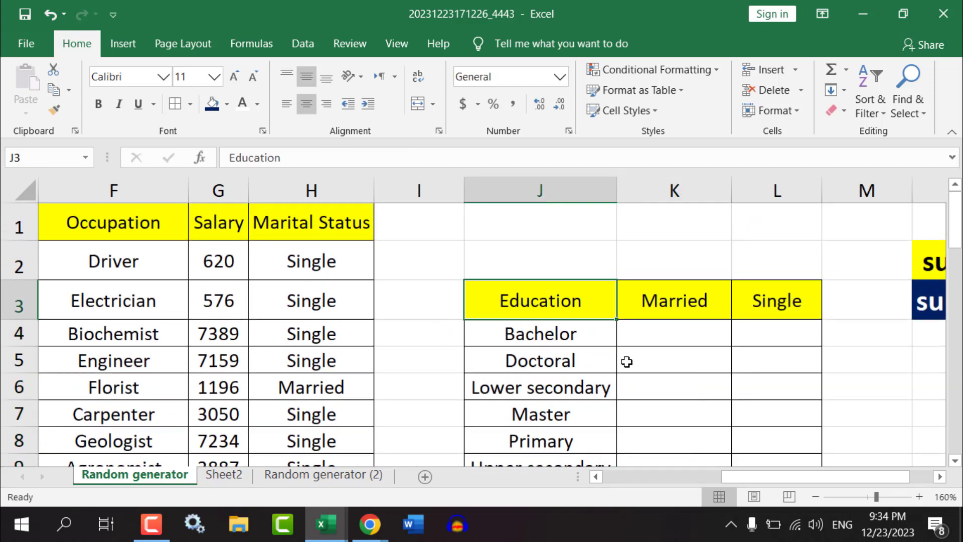
Select cells across the Married and Single columns, ending at M3
left_click(656, 339)
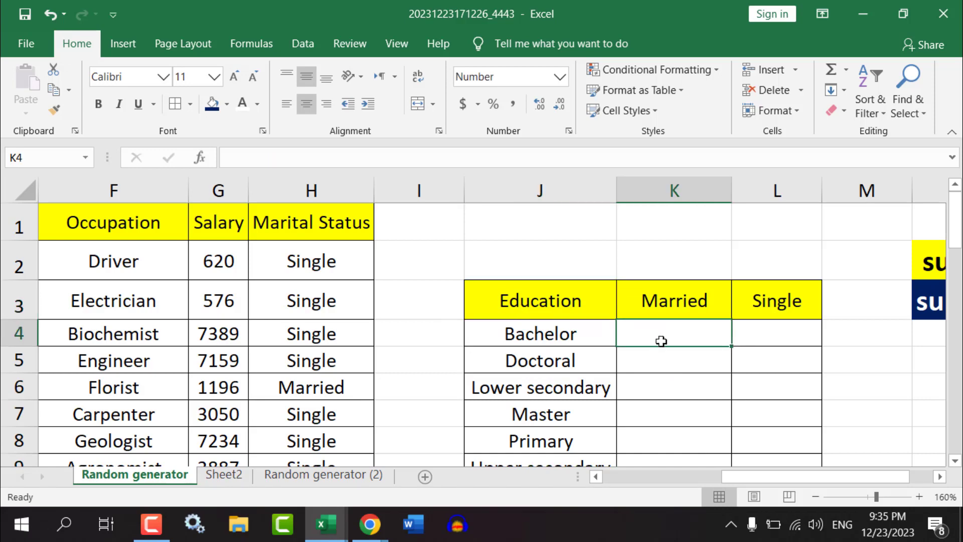
left_click(563, 333)
left_click(657, 339)
left_click(568, 335)
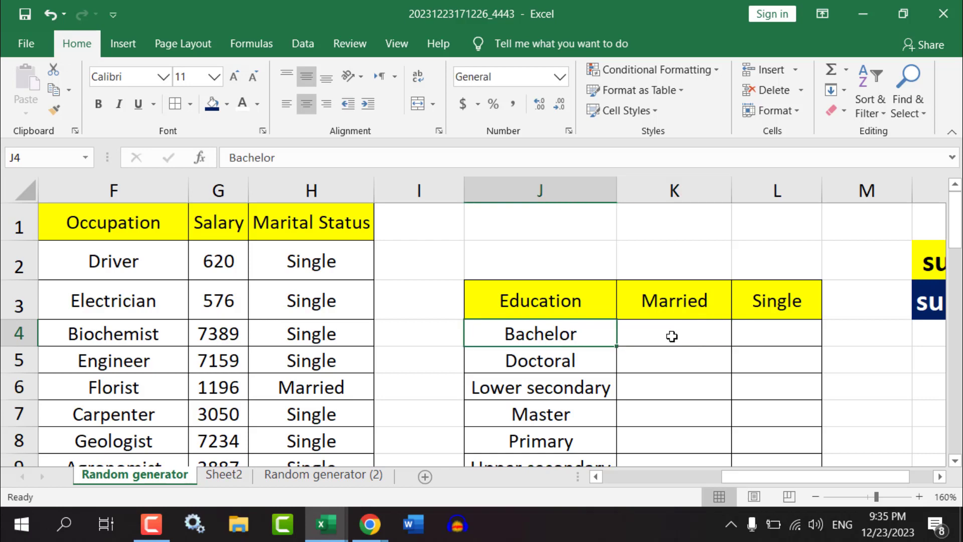
left_click(669, 338)
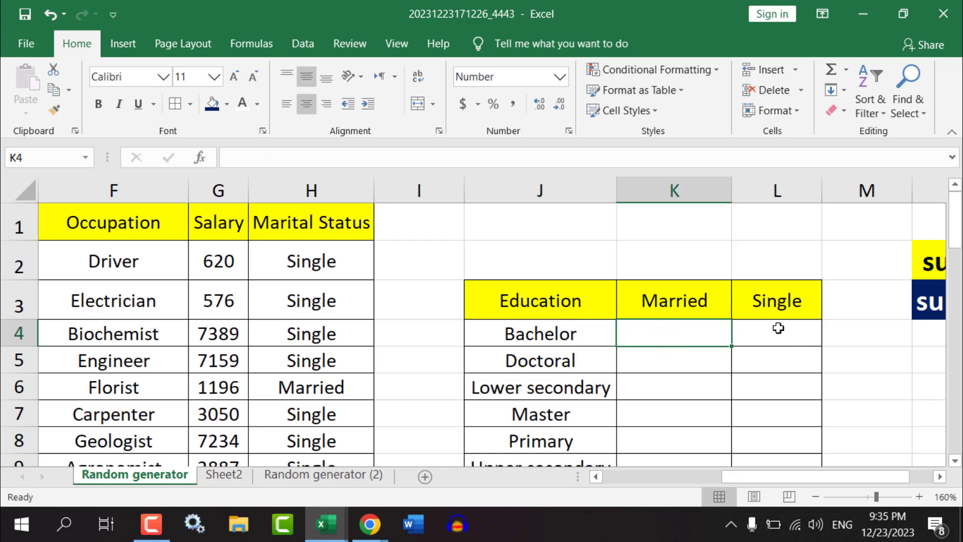
left_click(791, 336)
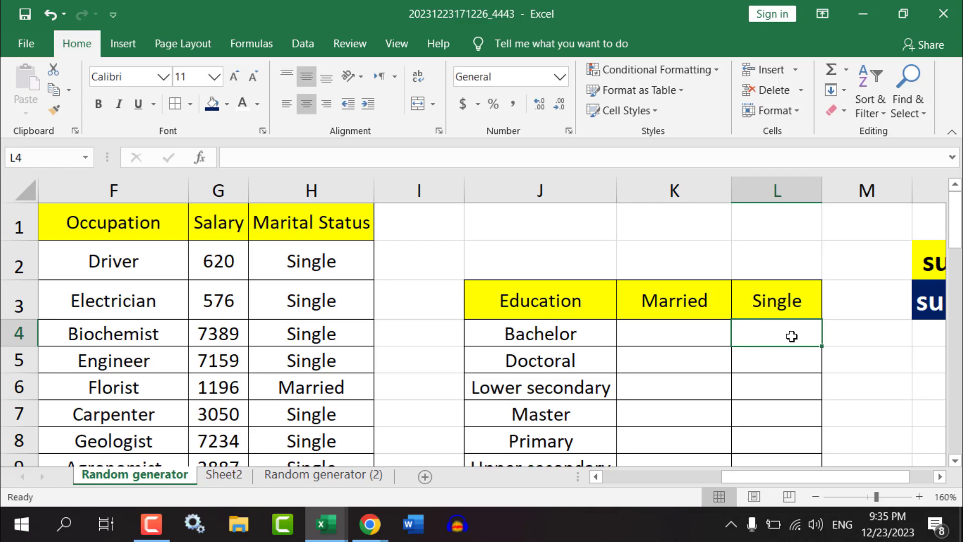
left_click(564, 335)
left_click(817, 330)
left_click(692, 333)
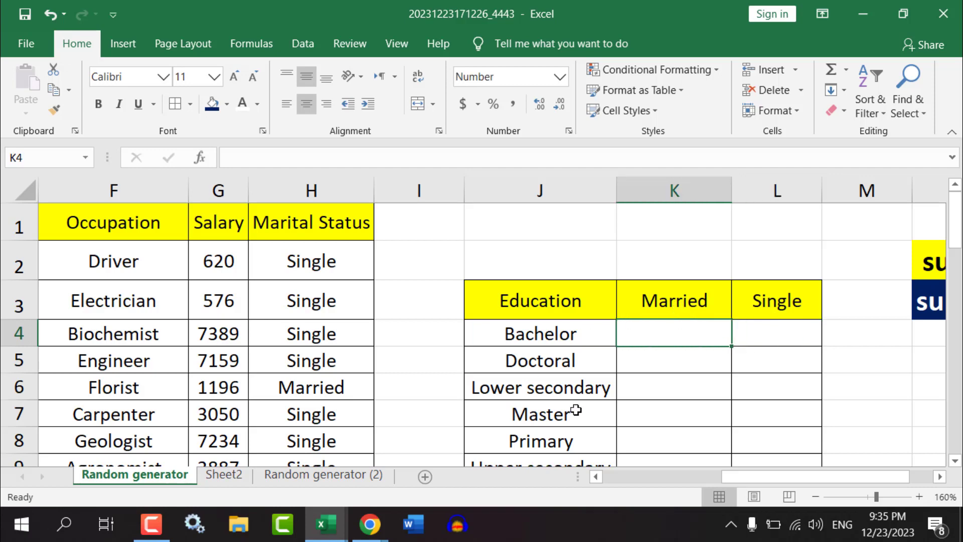
left_click(750, 331)
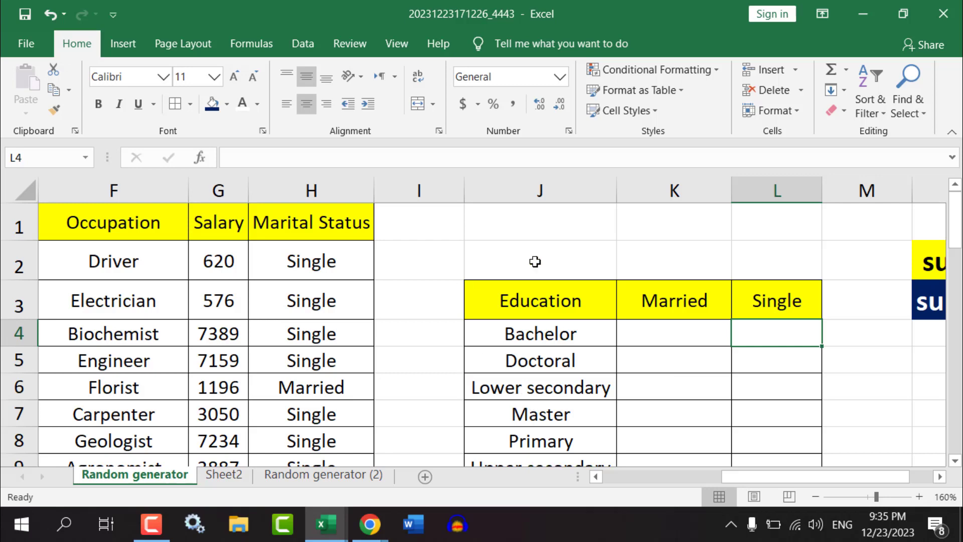
left_click(878, 303)
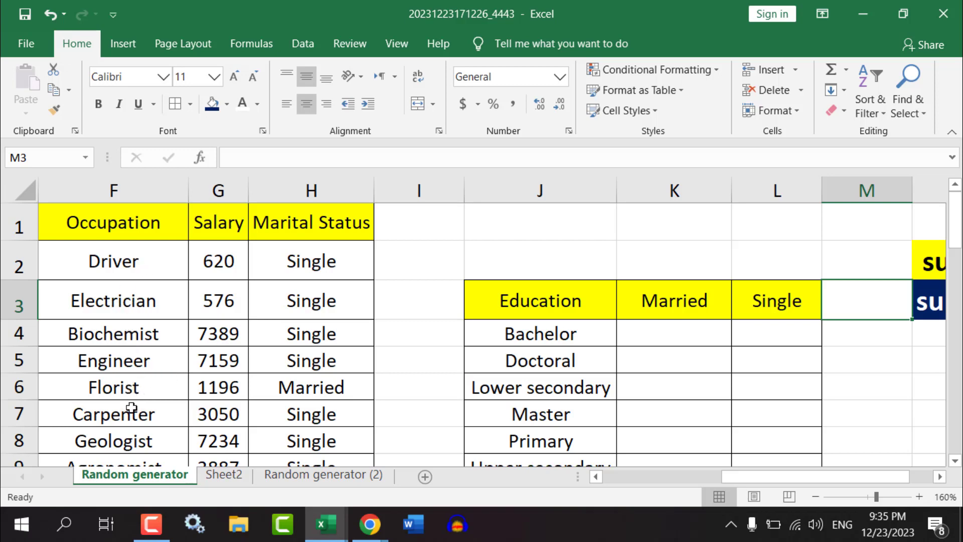
Widen column M beside the summary table
scroll(136, 416, "down", 1)
scroll(140, 424, "down", 1)
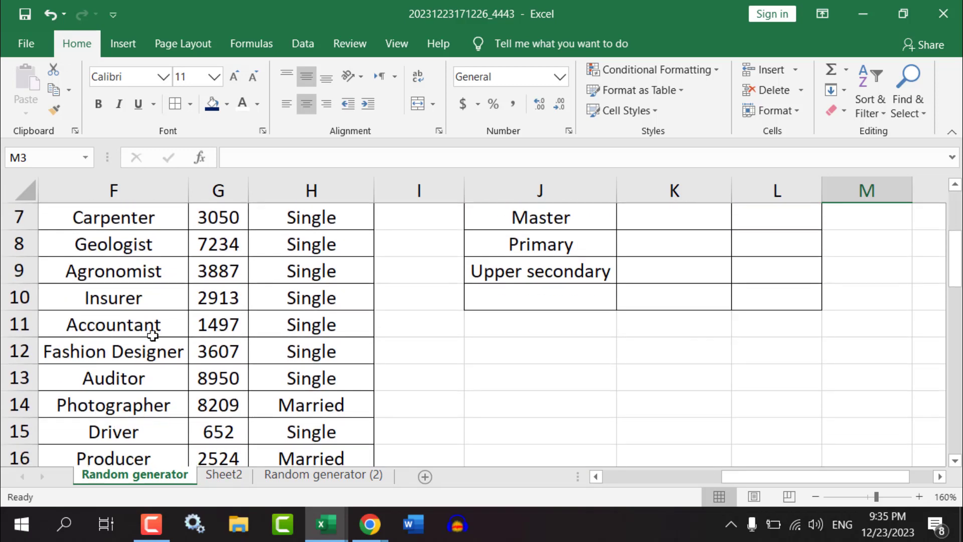
scroll(591, 412, "up", 2)
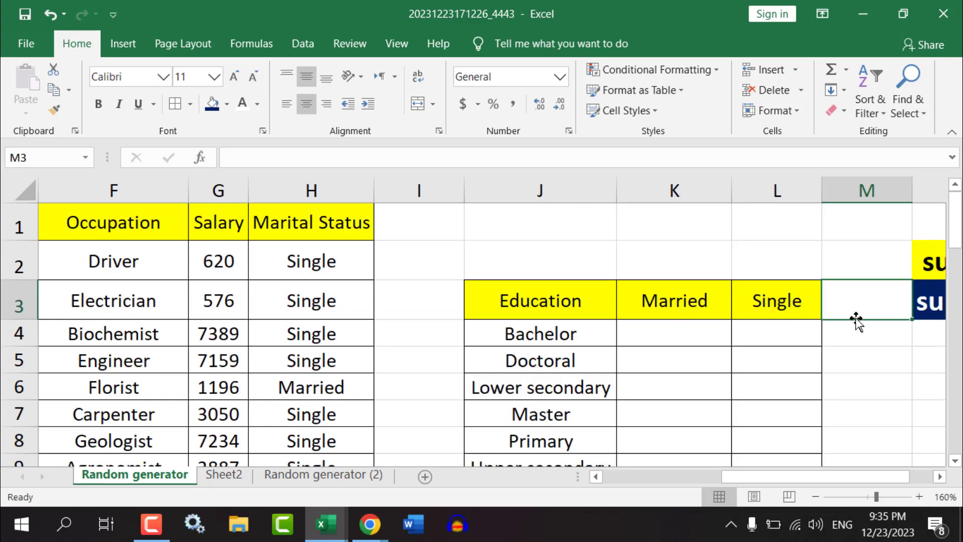
left_click_drag(865, 476, 896, 476)
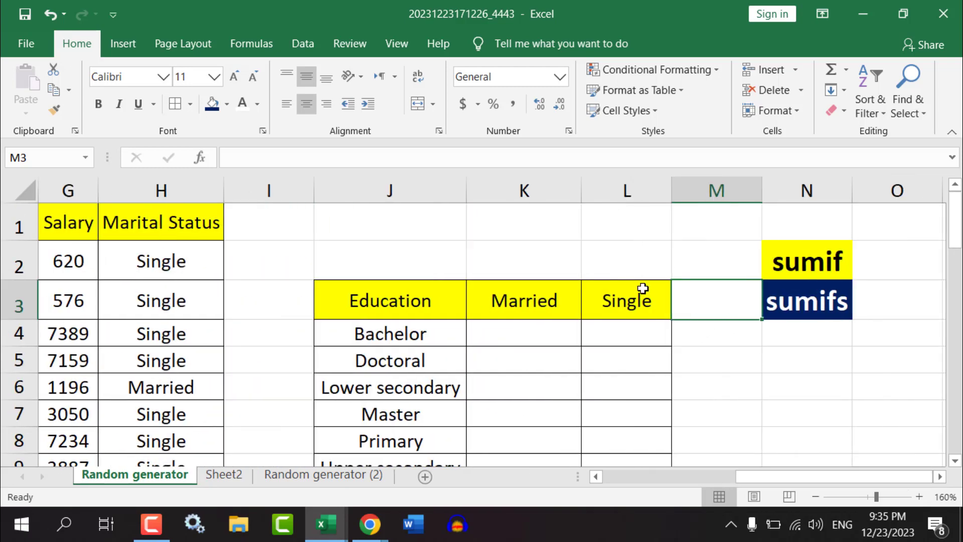
left_click_drag(766, 193, 783, 193)
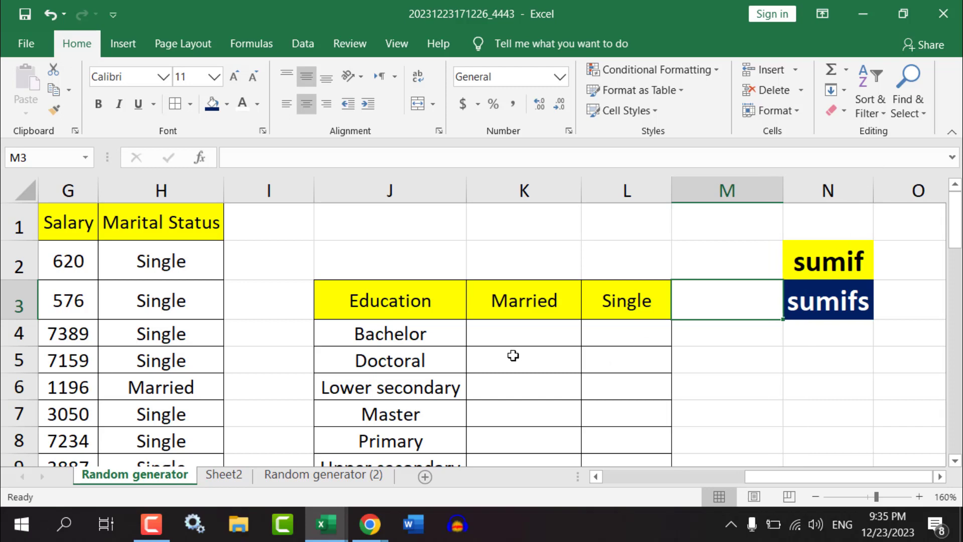
Select the Bachelor cell under Married, check Chrome's Meet tab, then minimize Chrome
left_click(520, 337)
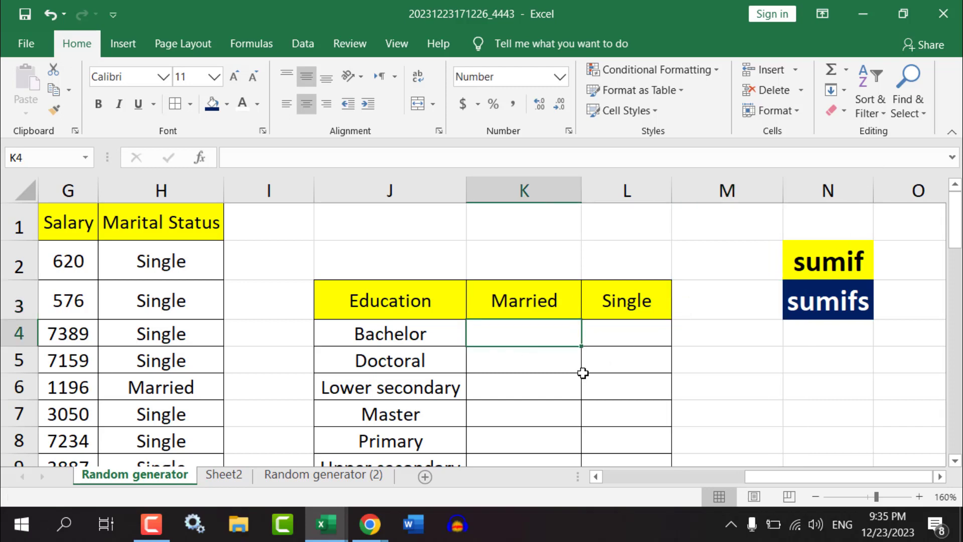
left_click(413, 523)
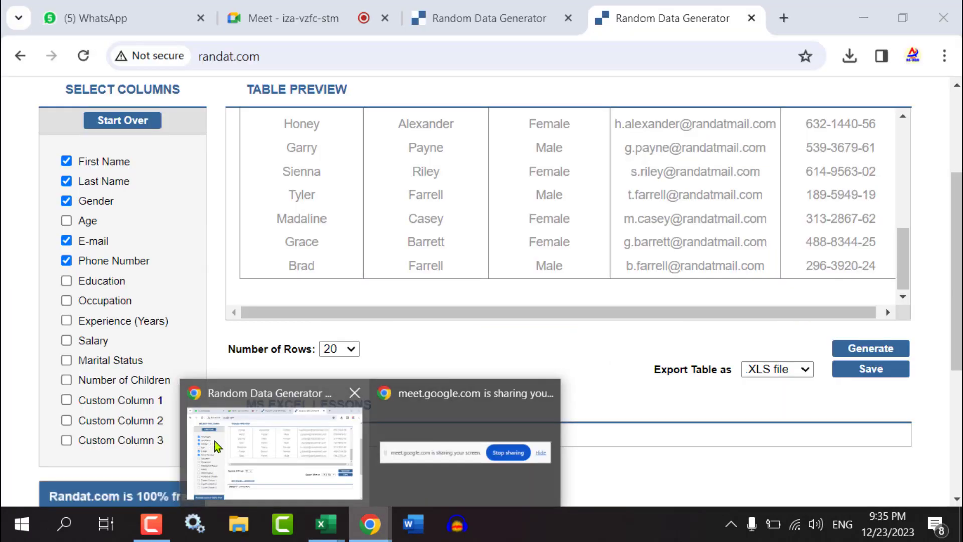
left_click(281, 451)
left_click(279, 28)
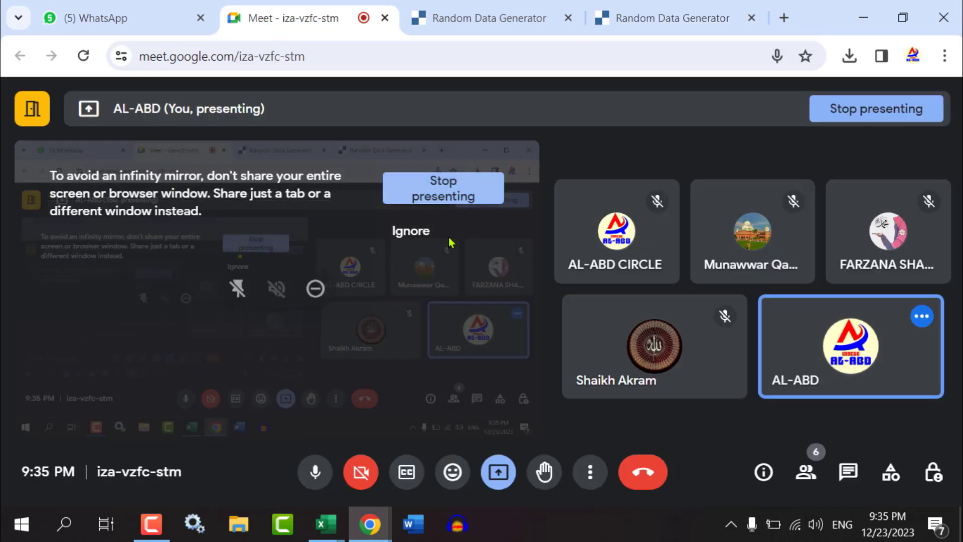
left_click(858, 30)
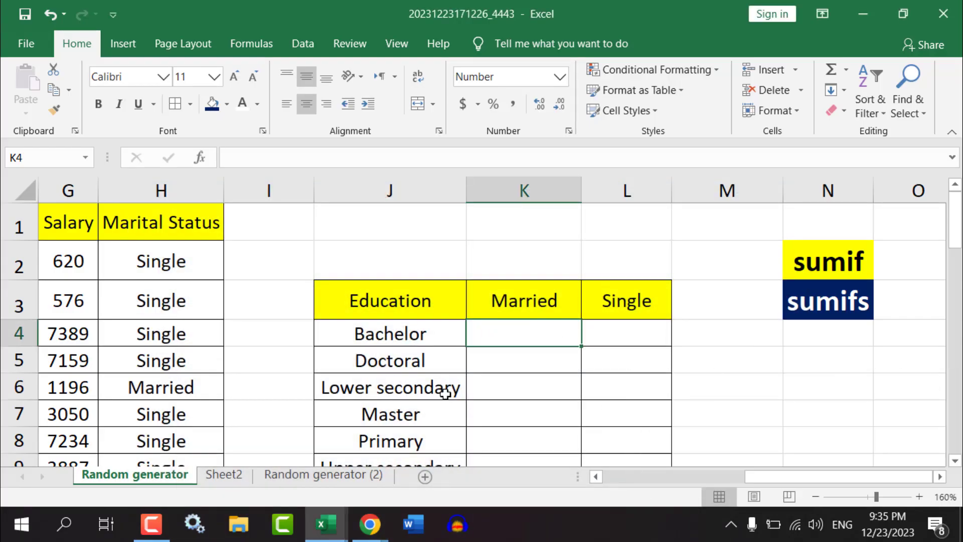
Widen the Married column slightly and start =SUMIFS( in K4
left_click_drag(766, 479, 745, 480)
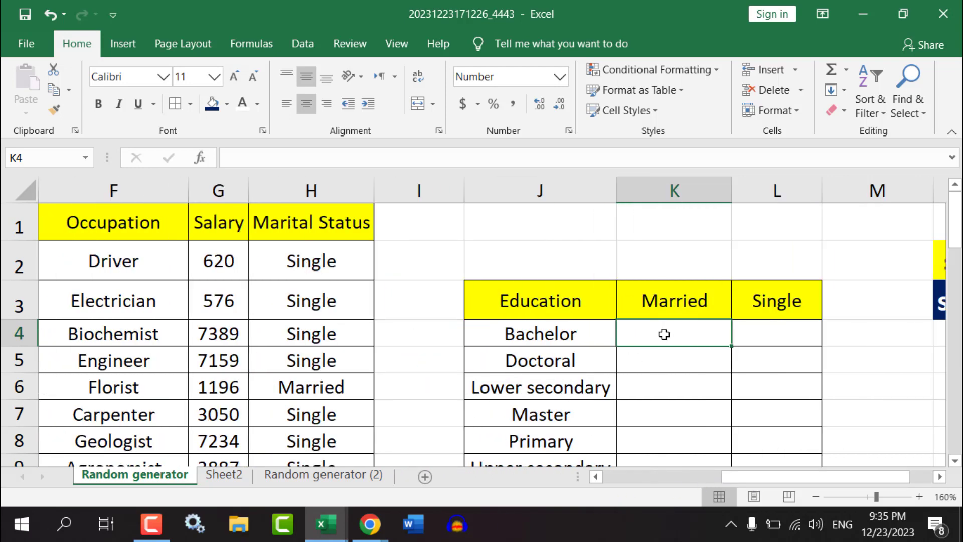
left_click_drag(731, 192, 736, 192)
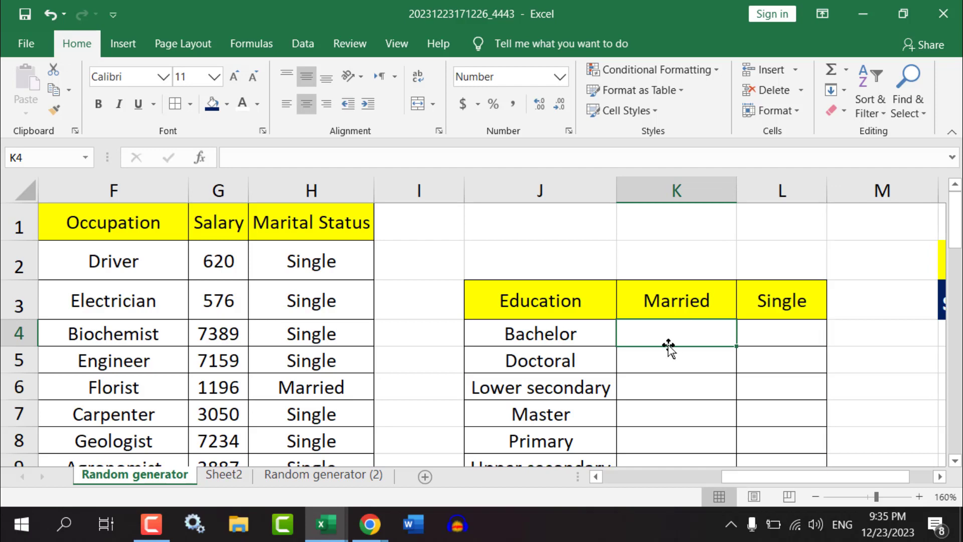
type("=")
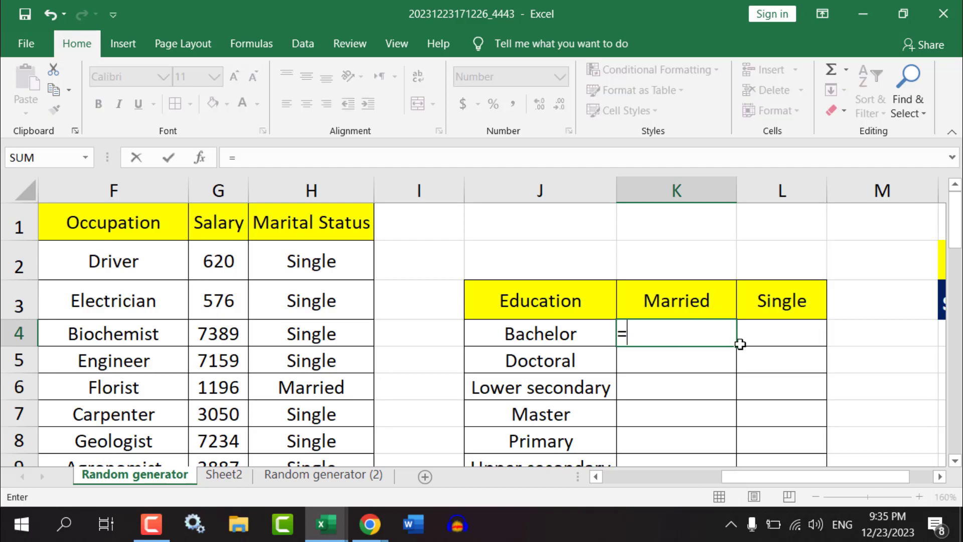
type("sum")
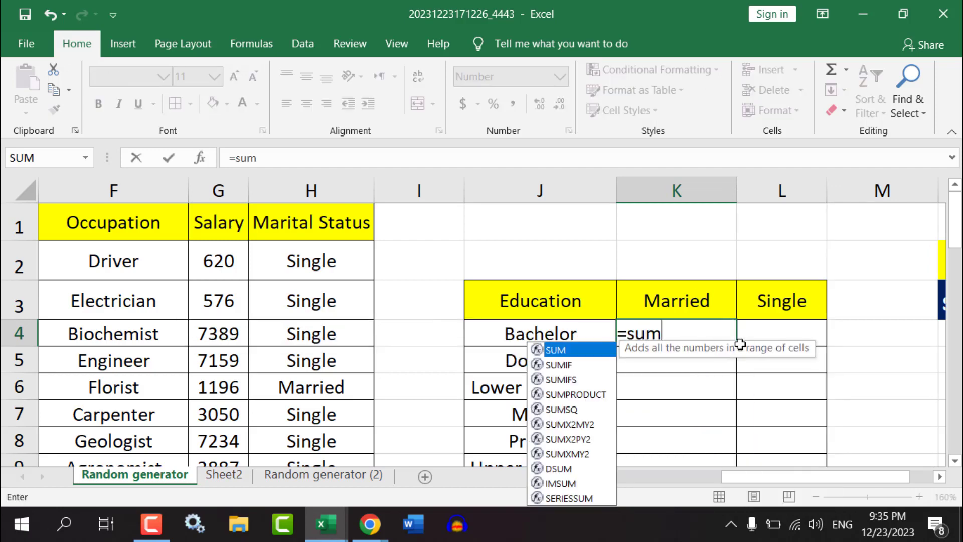
type("ifs")
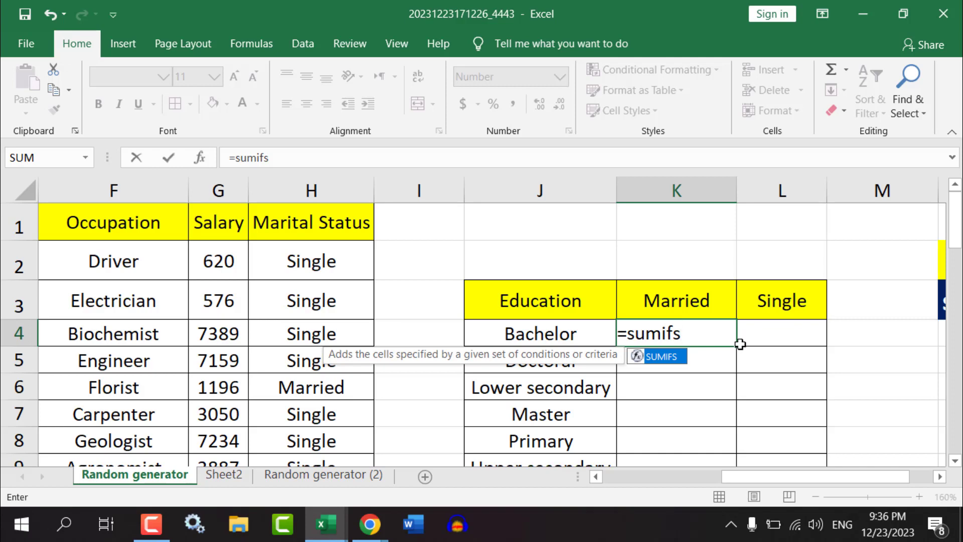
key("Tab")
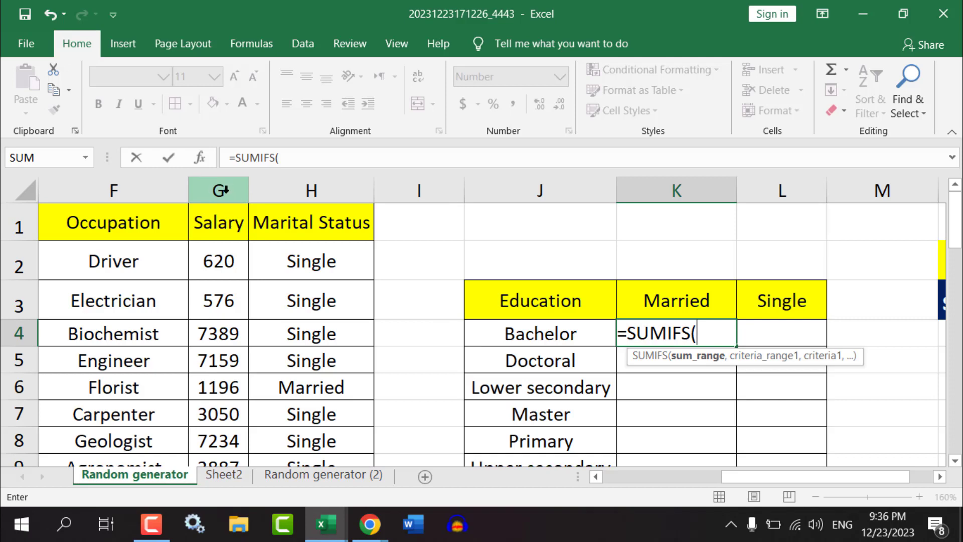
Add the absolute Salary column $G:$G as the sum range, followed by a comma
left_click(220, 190)
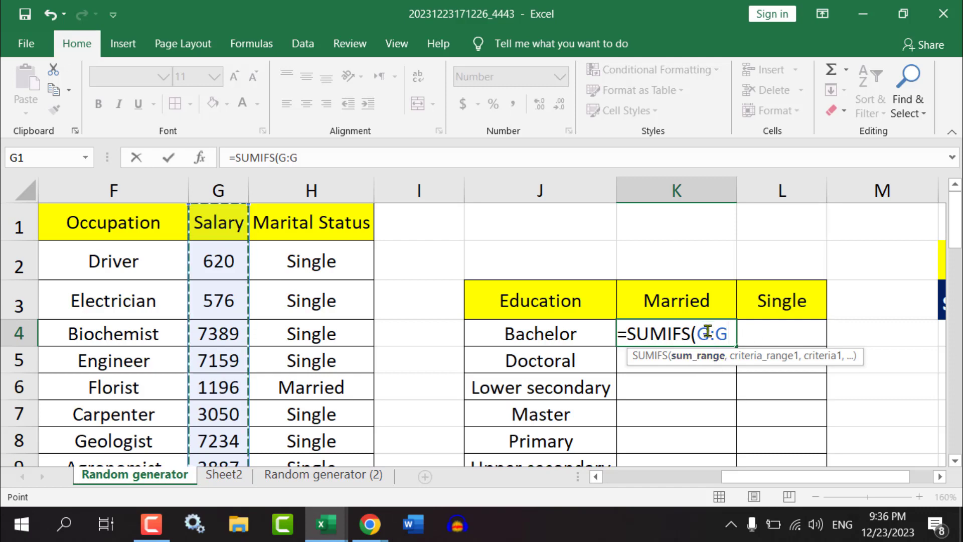
double_click(707, 332)
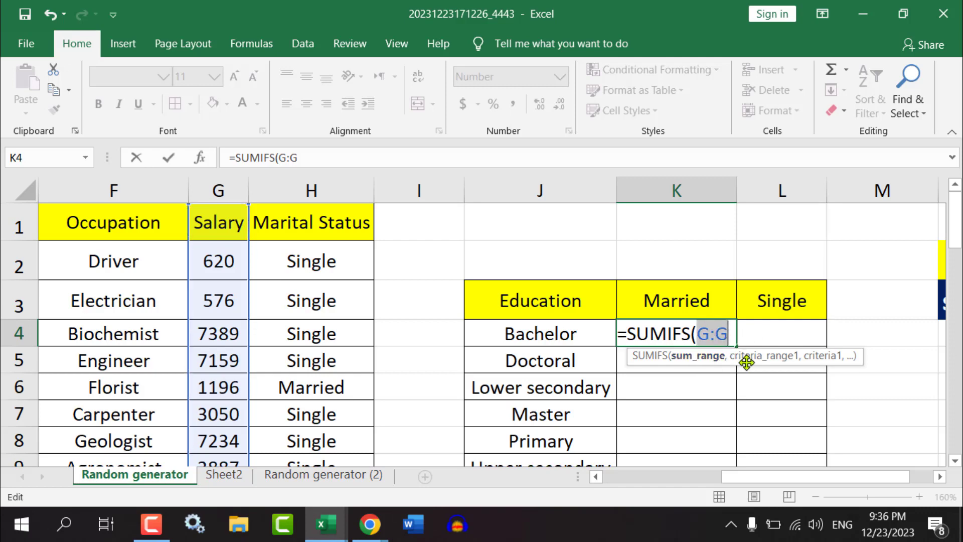
key("F4")
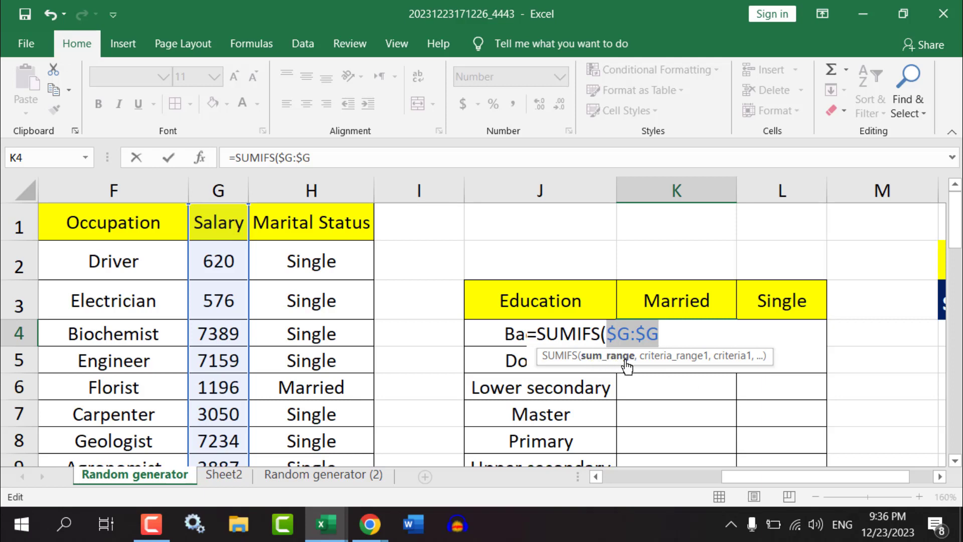
left_click(676, 332)
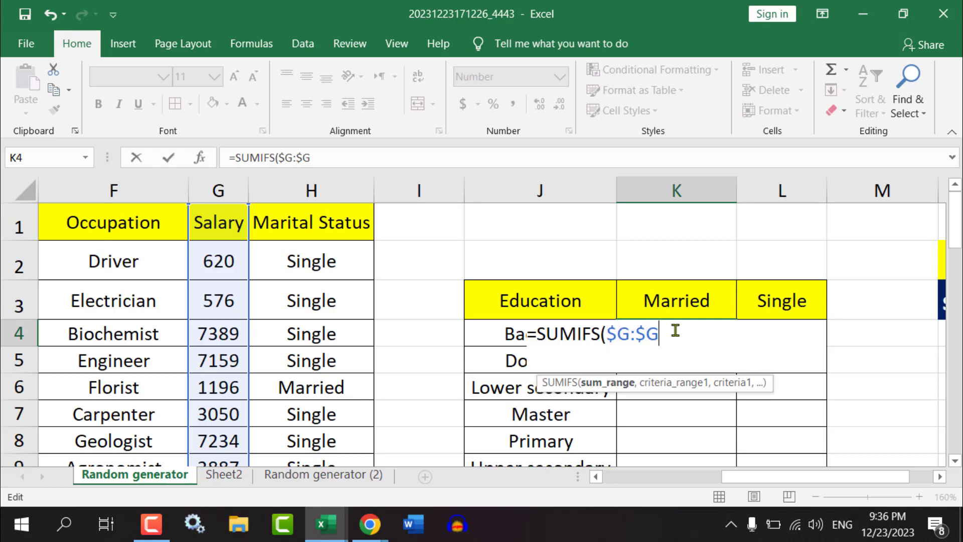
type(",")
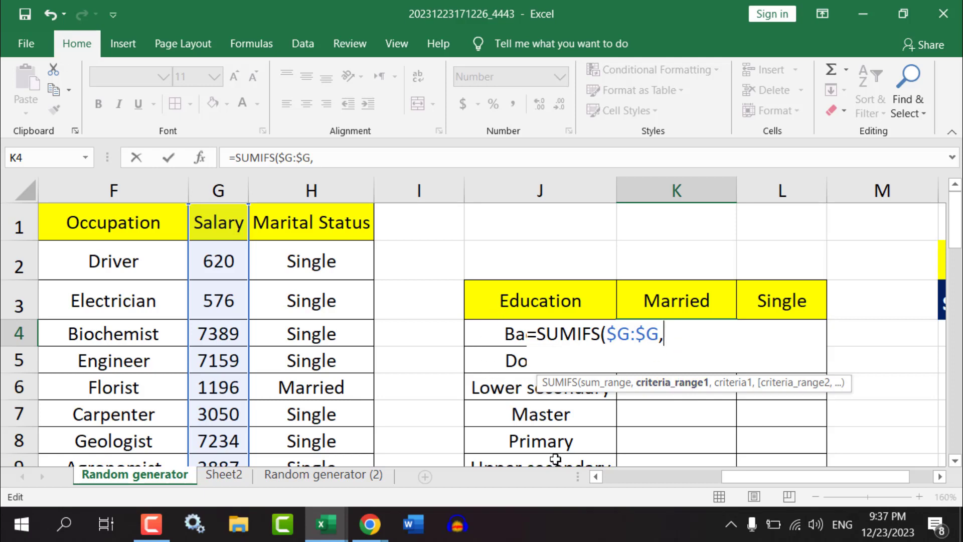
Add the Education column as the criteria range, locked as $E:$E
left_click_drag(763, 477, 699, 479)
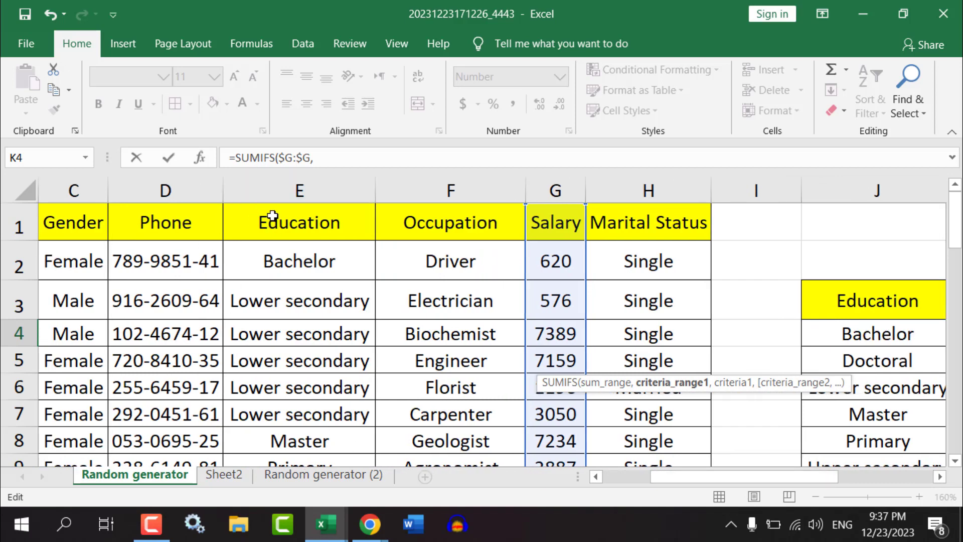
left_click(282, 187)
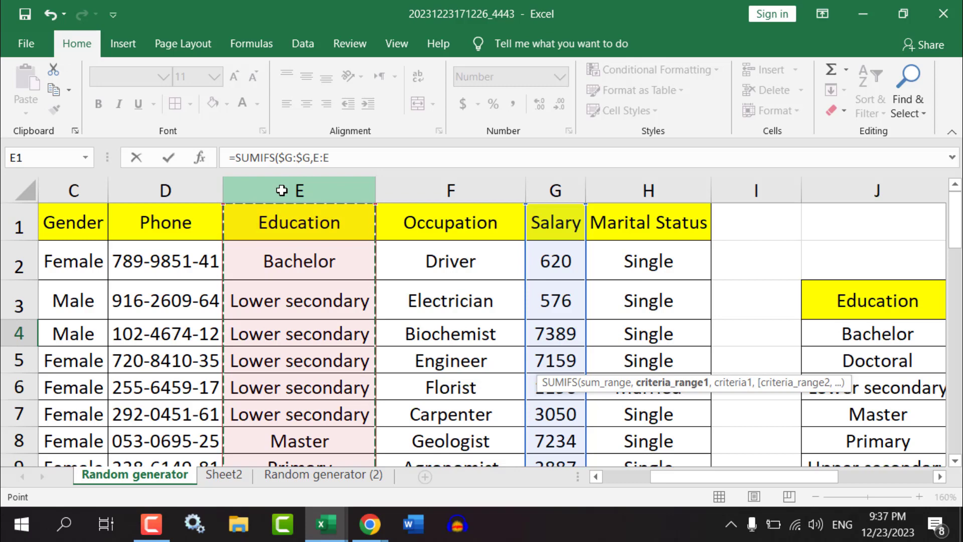
left_click(345, 158)
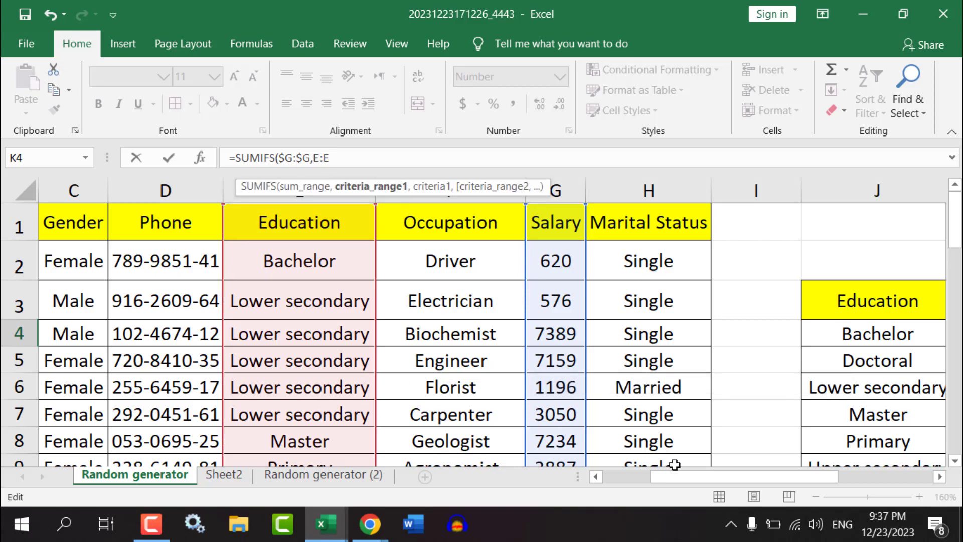
left_click_drag(674, 476, 733, 474)
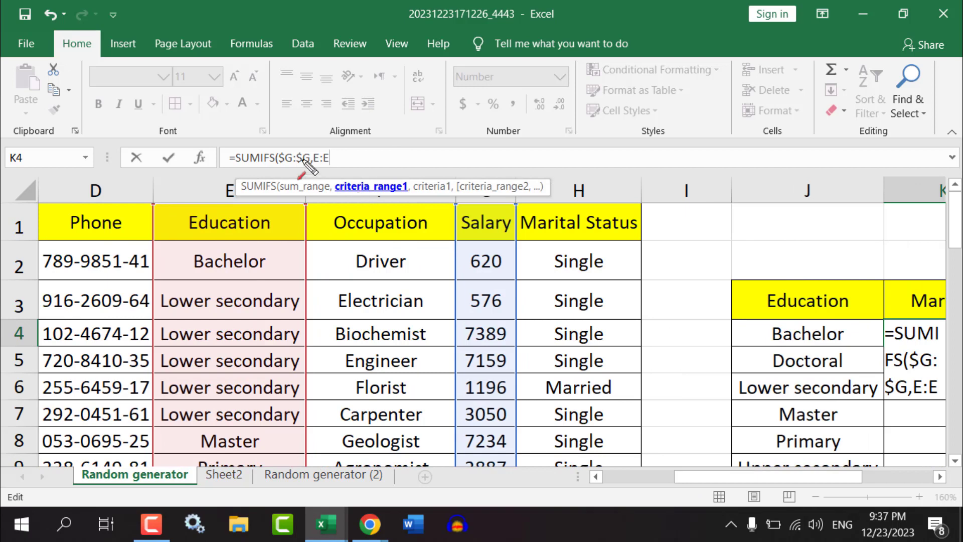
left_click_drag(399, 244, 333, 171)
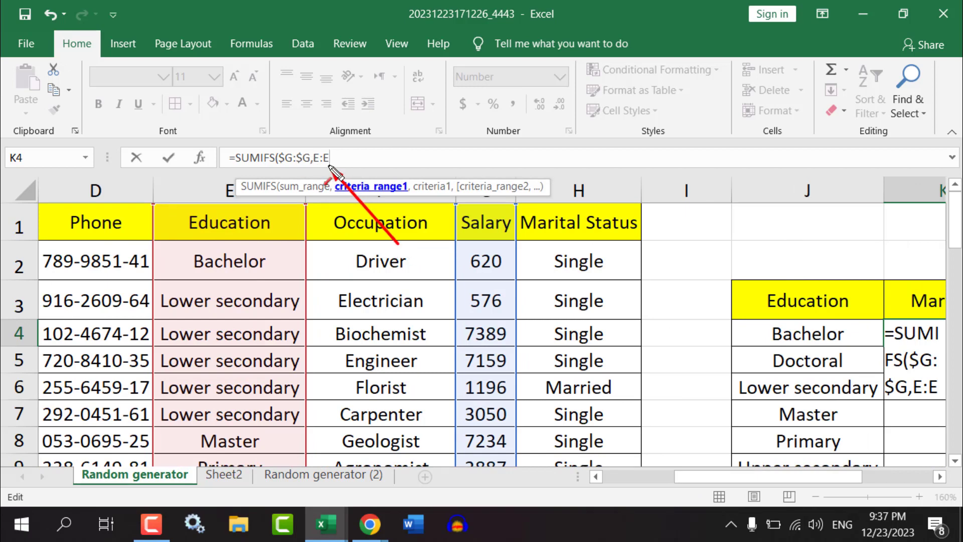
key("Escape")
left_click_drag(350, 158, 316, 158)
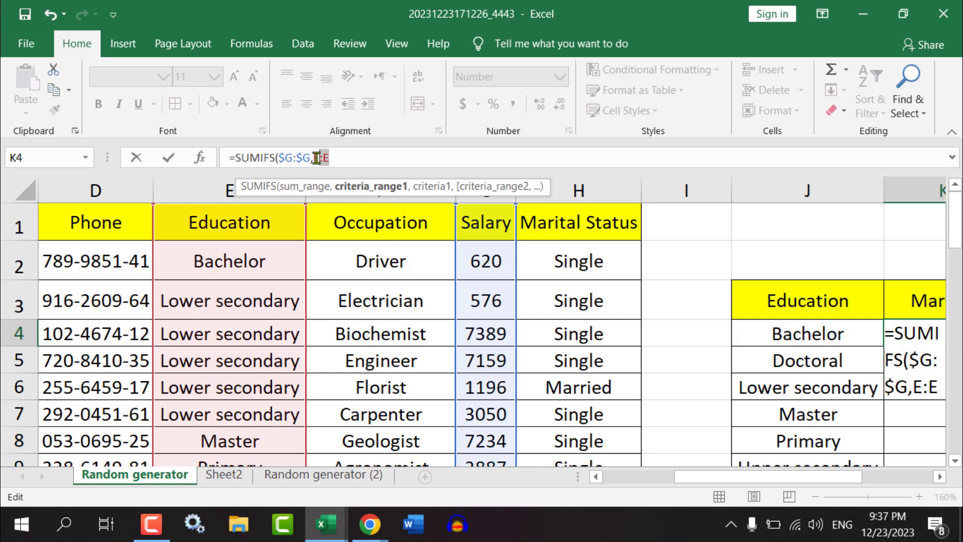
left_click(389, 195)
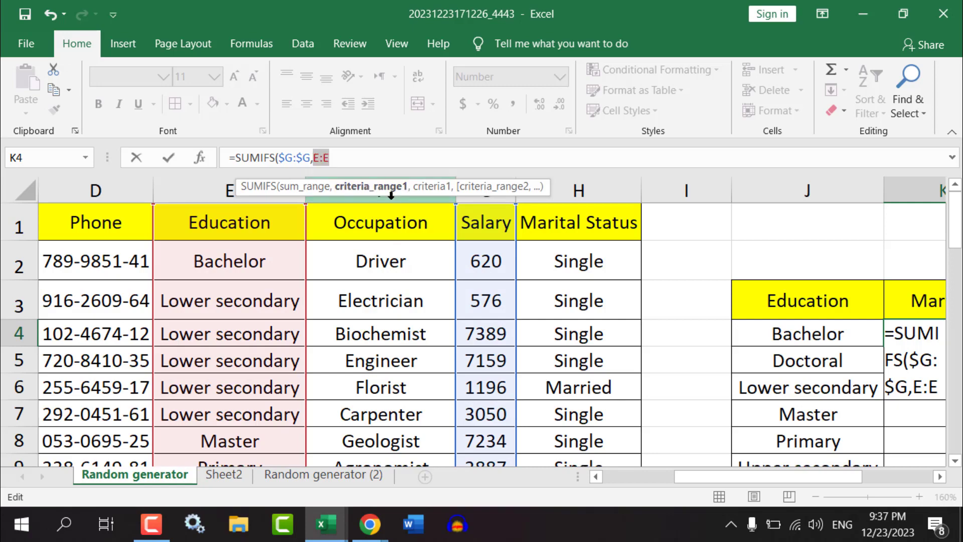
key("F4")
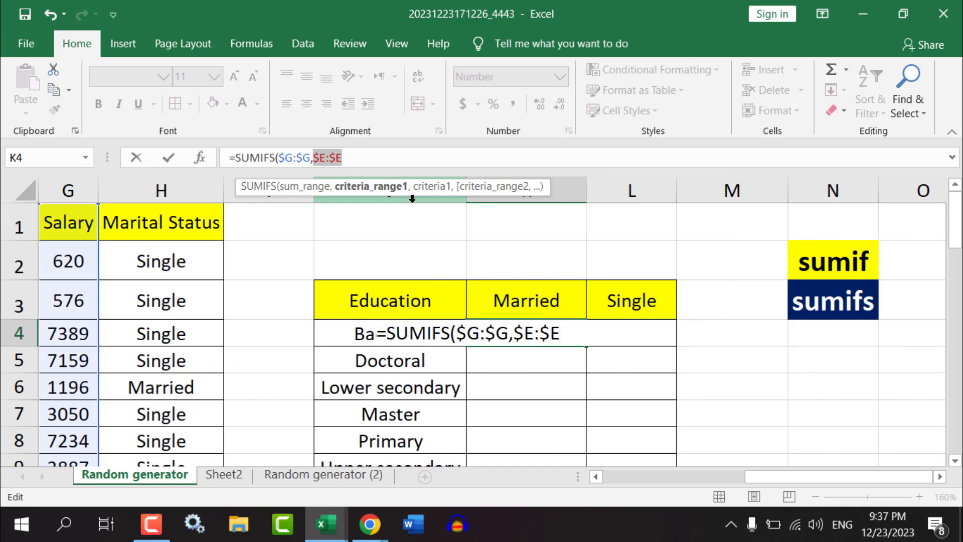
Add J4 (Bachelor) as the criterion, giving =SUMIFS($G:$G,$E:$E,J4
left_click(569, 333)
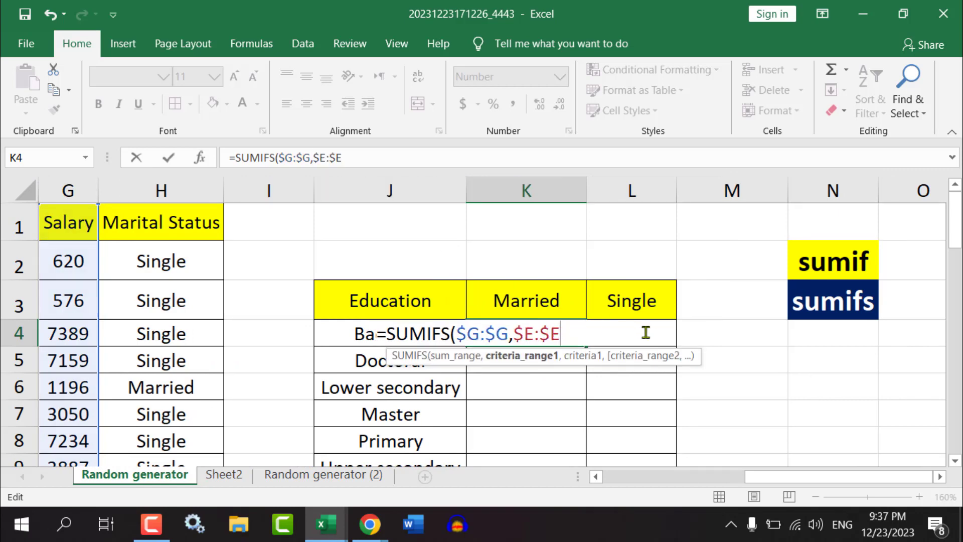
type(",")
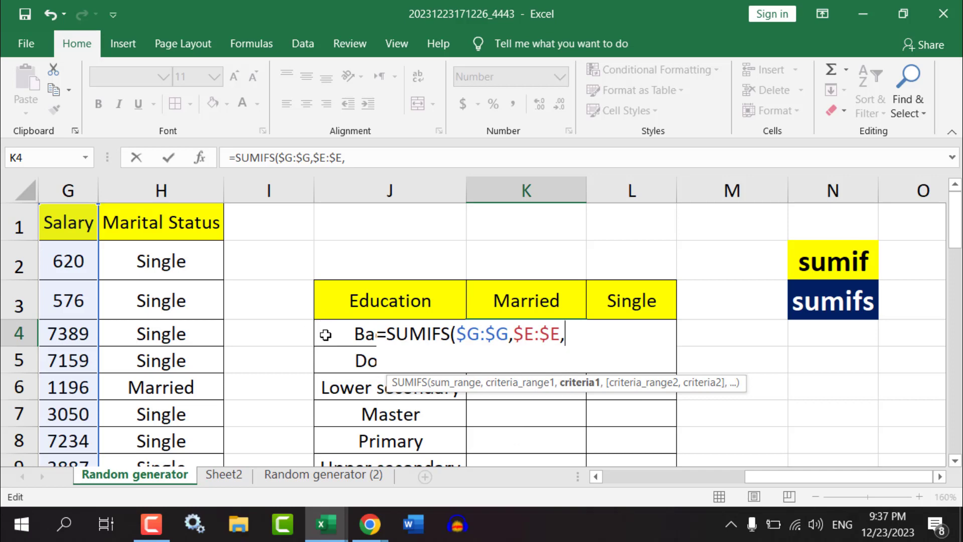
left_click(325, 335)
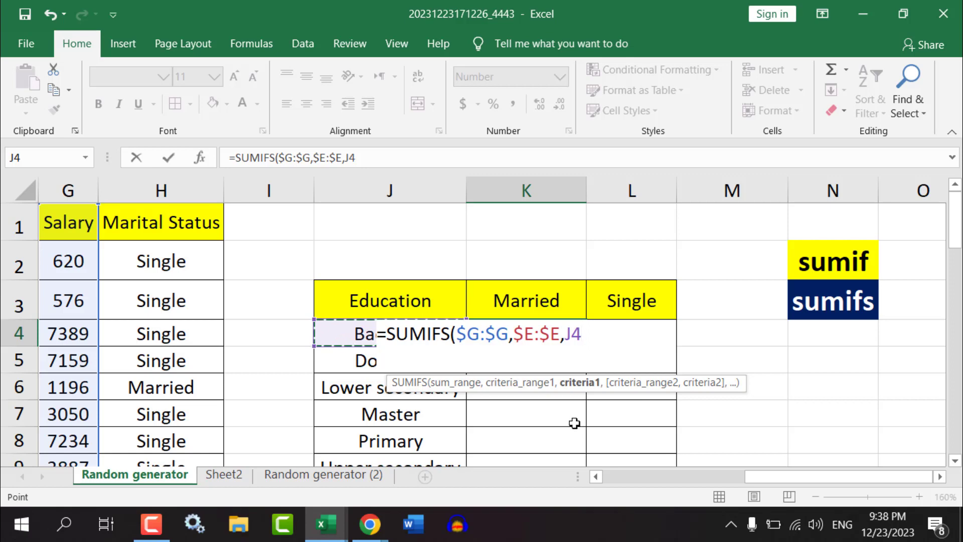
Extend K4's formula to =SUMIFS($G:$G,$E:$E,J4,$H:$H, with Marital Status locked as $H:$H
type(",")
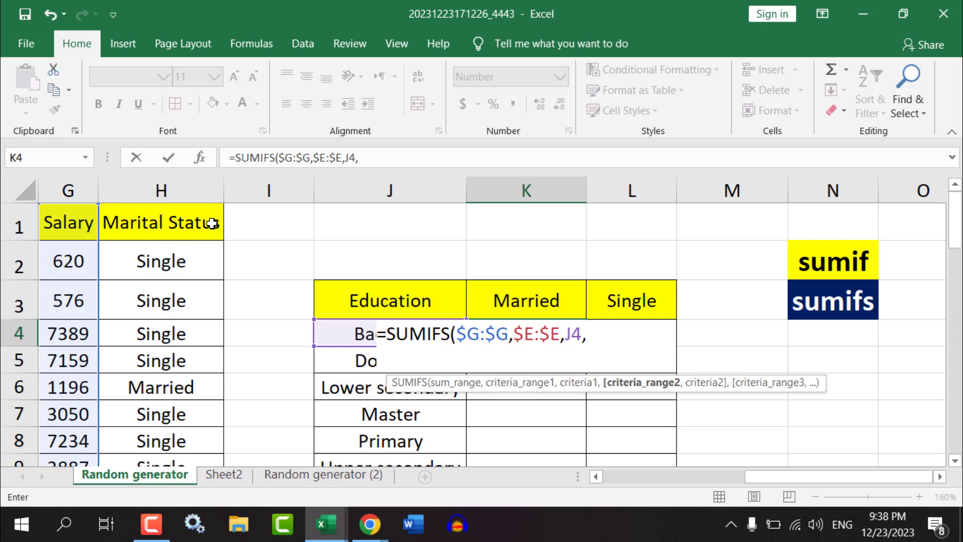
left_click(160, 189)
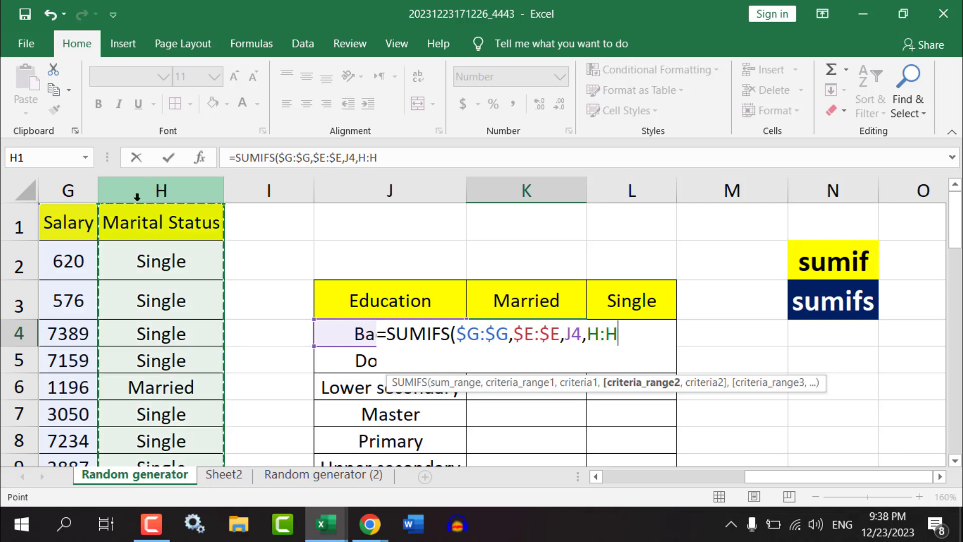
double_click(605, 334)
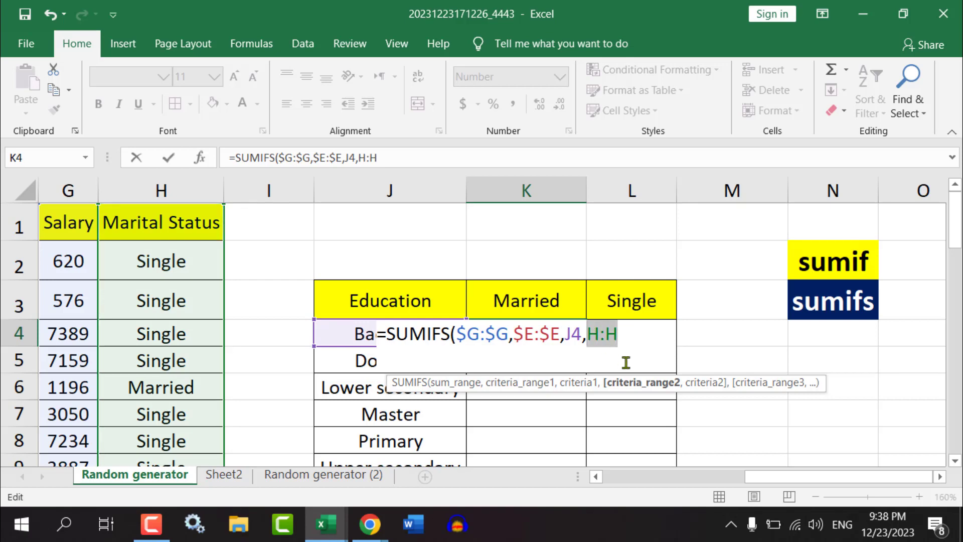
key("F4")
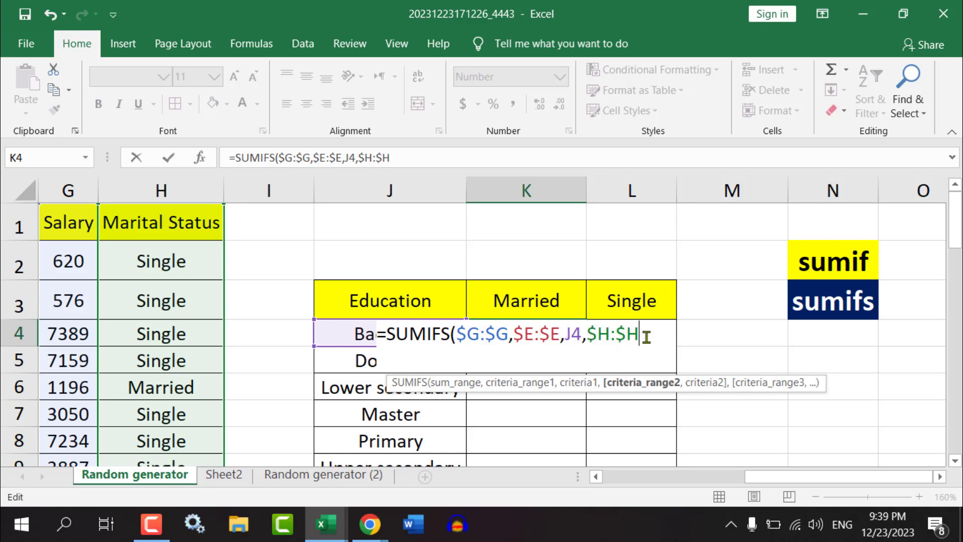
type(",")
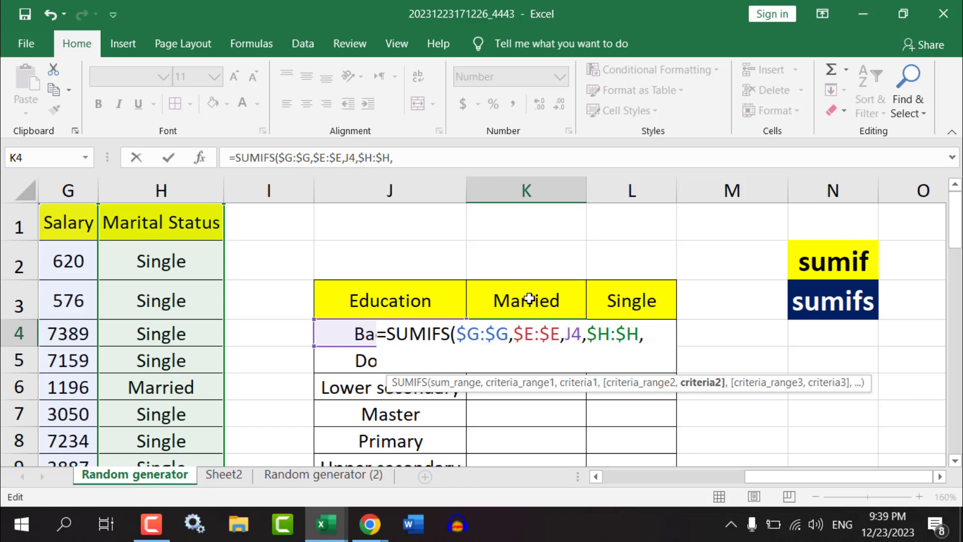
Close K4's SUMIFS with the Married header K3 as criterion, returning 8,632 for married Bachelor holders
left_click(529, 299)
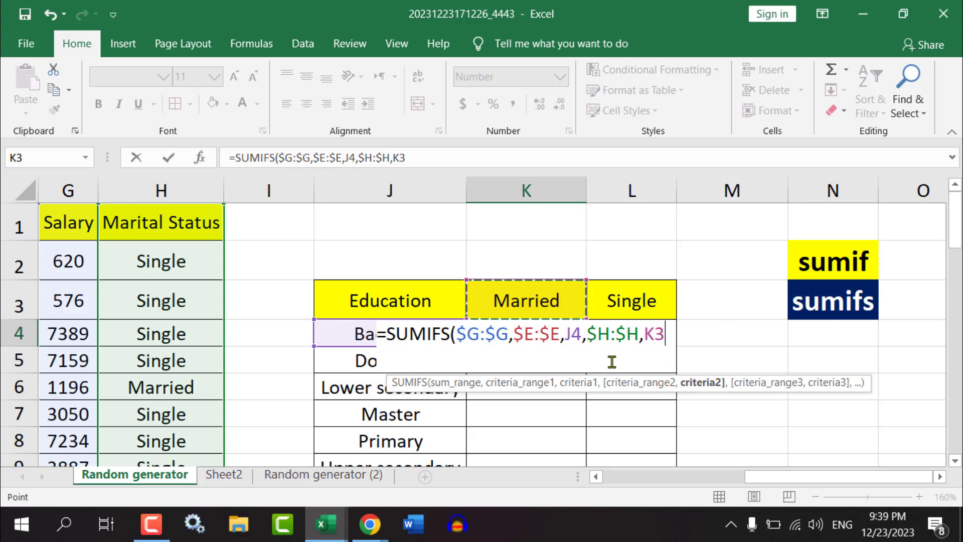
type(",")
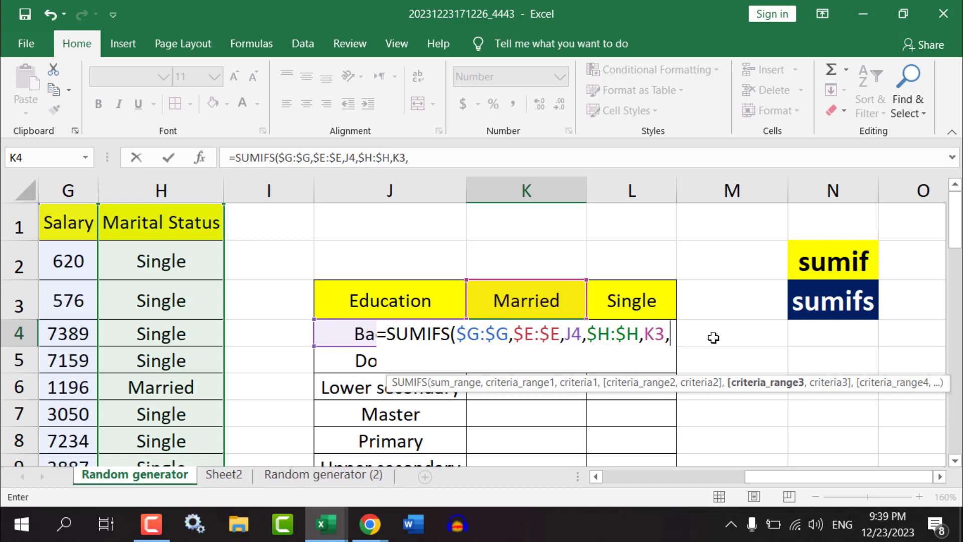
key("BackSpace")
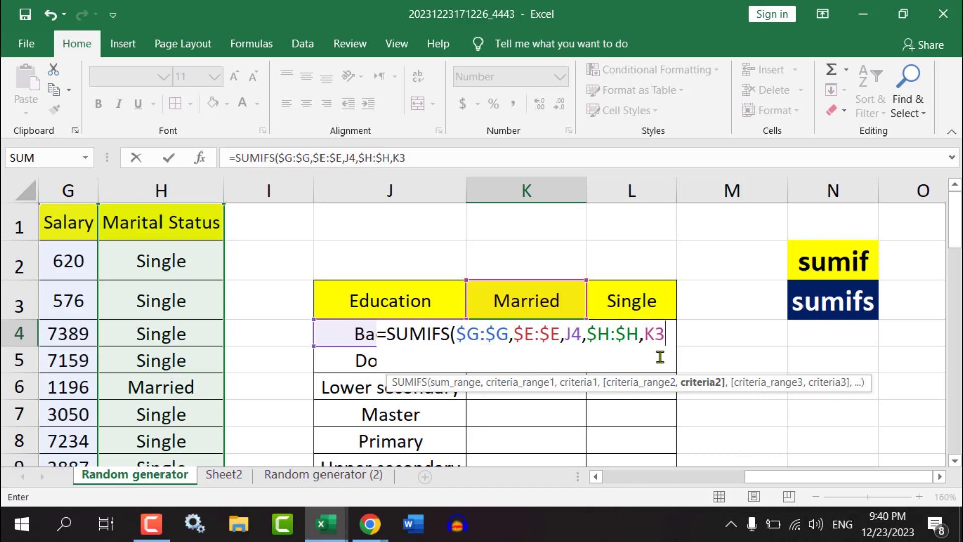
type(")")
key("Return")
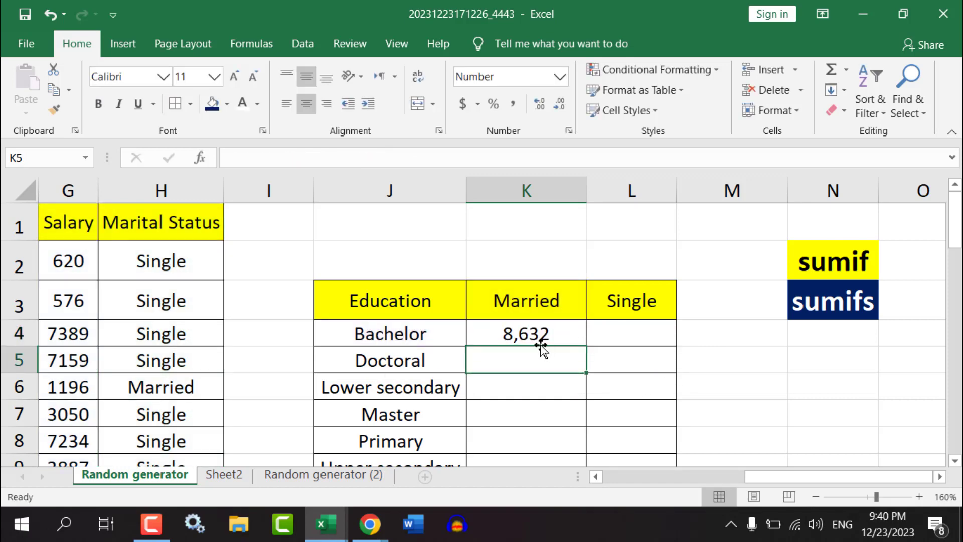
Fill K4's Married SUMIFS down to K9, where K5 through K9 return 0
left_click(494, 334)
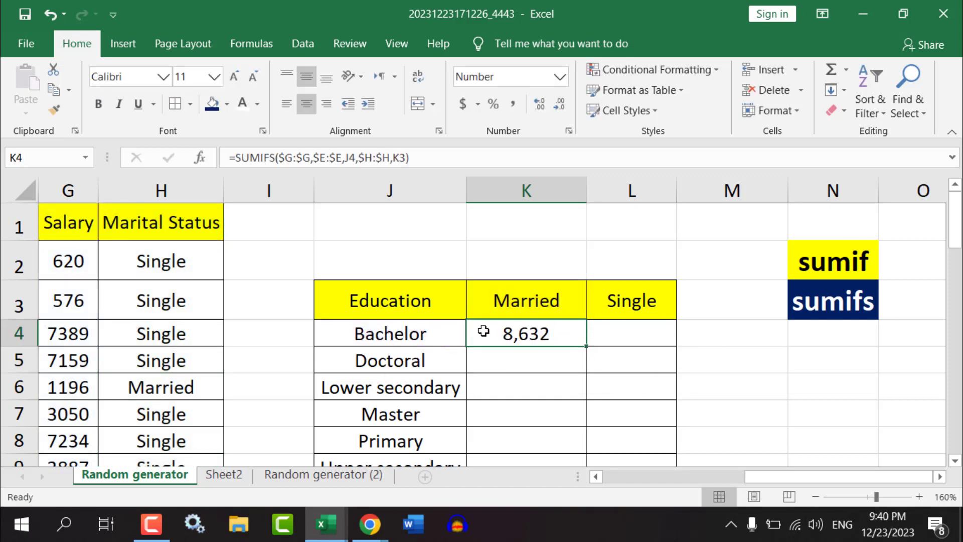
left_click(542, 299)
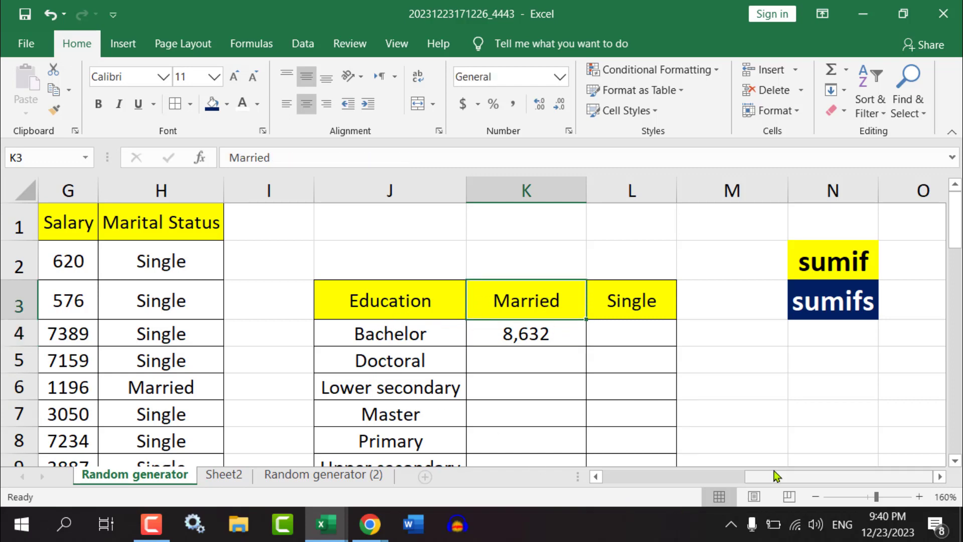
mouse_move(775, 474)
left_mouse_down()
mouse_move(744, 479)
mouse_move(758, 480)
left_mouse_up()
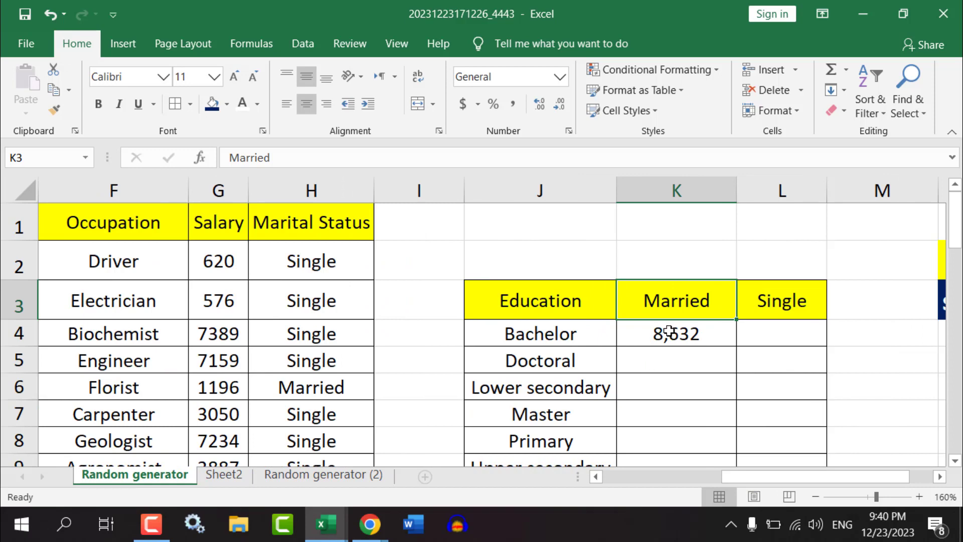
left_click(673, 343)
left_click_drag(822, 475, 846, 477)
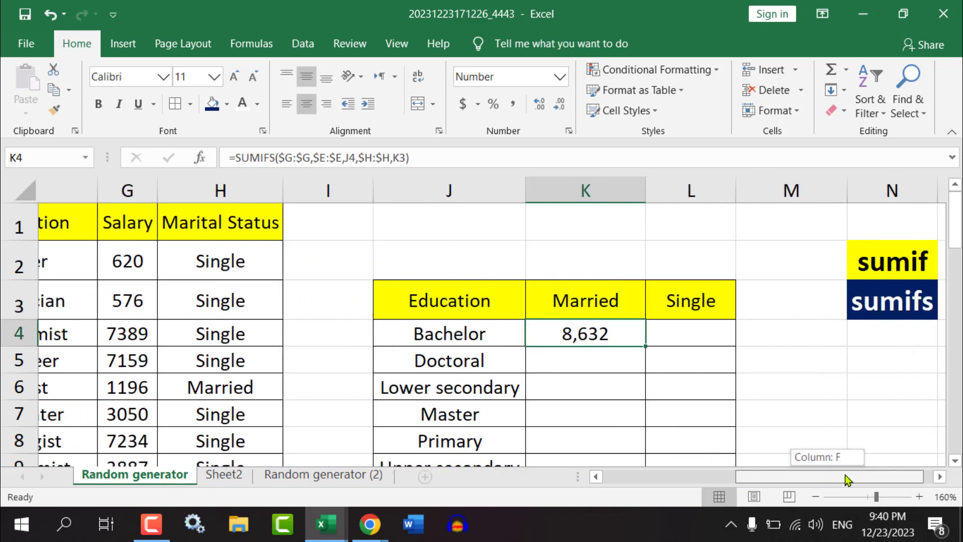
left_click_drag(954, 223, 955, 231)
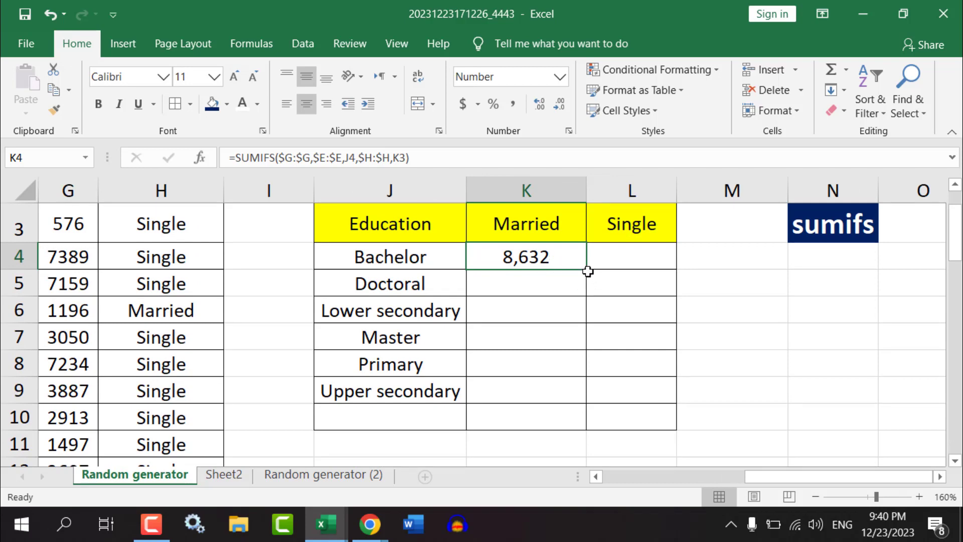
left_click_drag(586, 269, 590, 402)
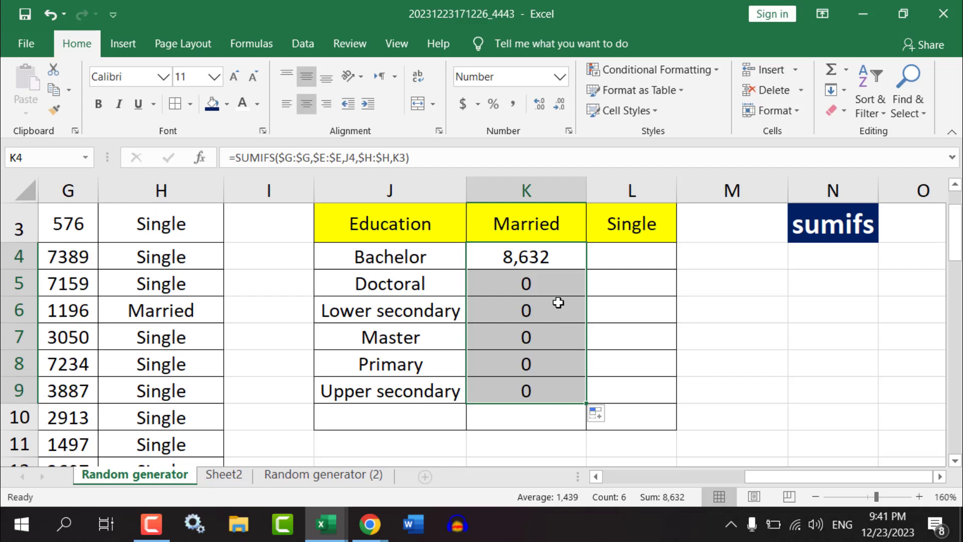
double_click(534, 255)
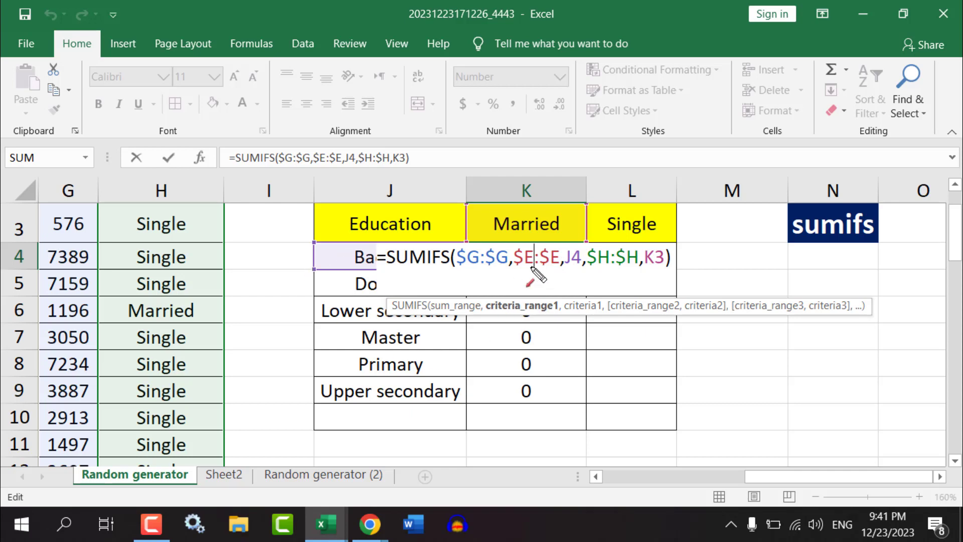
left_click_drag(539, 257, 370, 257)
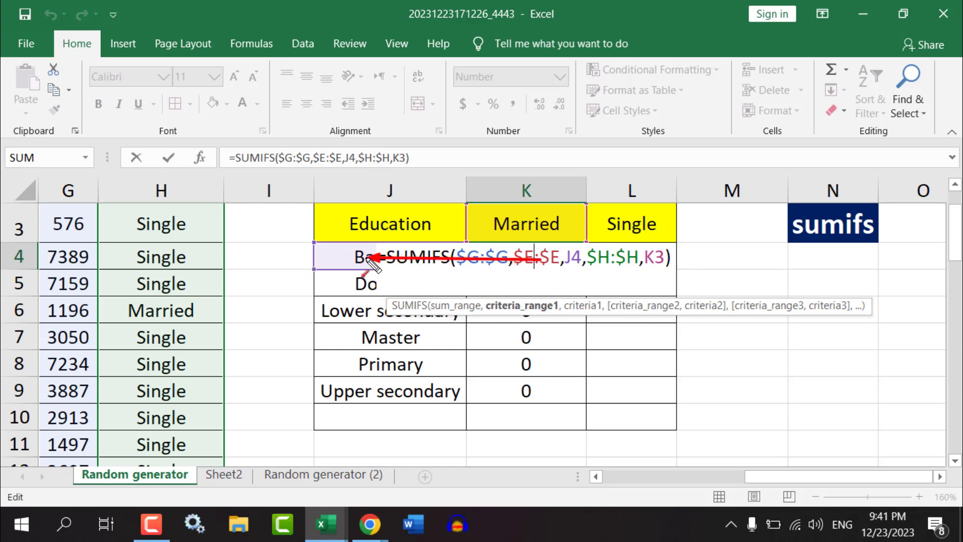
left_click_drag(315, 237, 389, 271)
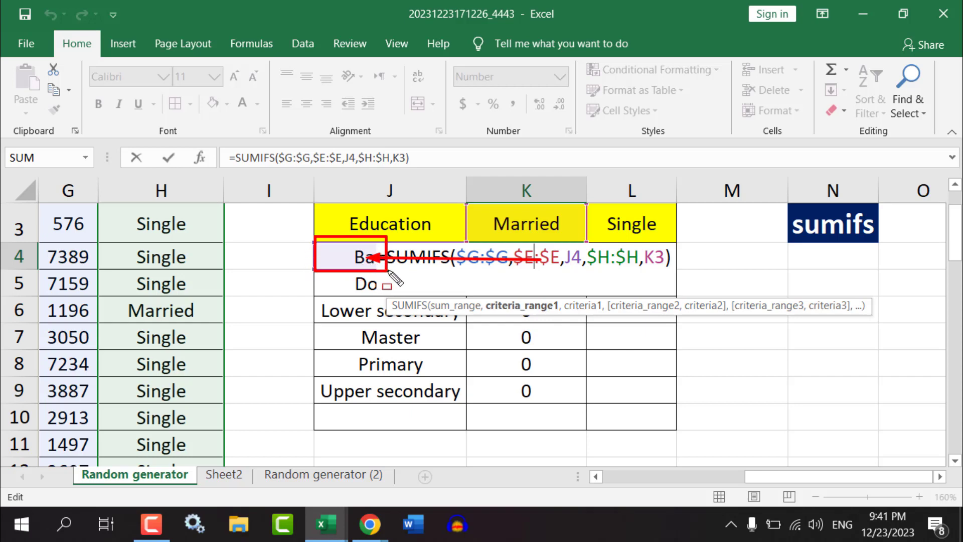
left_click_drag(319, 165, 440, 268)
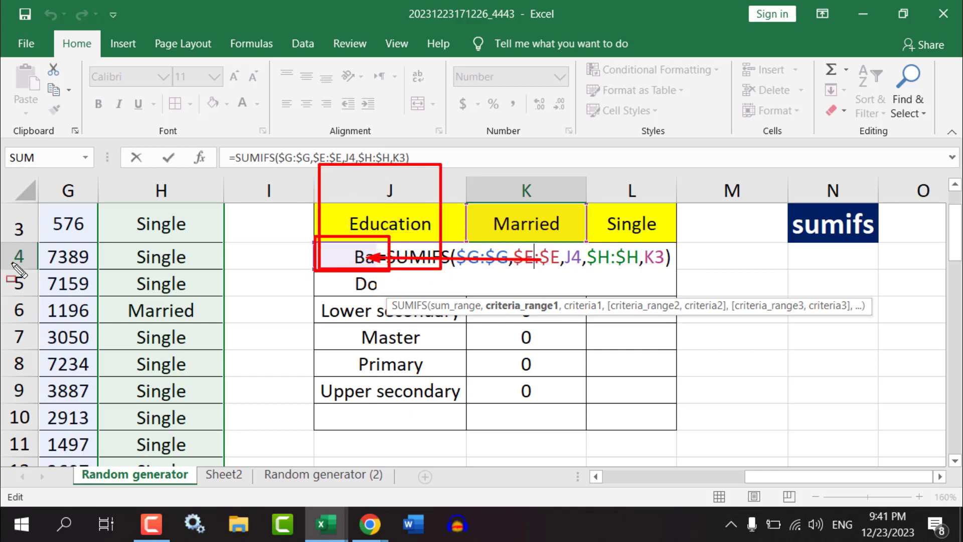
mouse_move(1, 242)
left_mouse_down()
mouse_move(54, 269)
mouse_move(314, 270)
left_mouse_up()
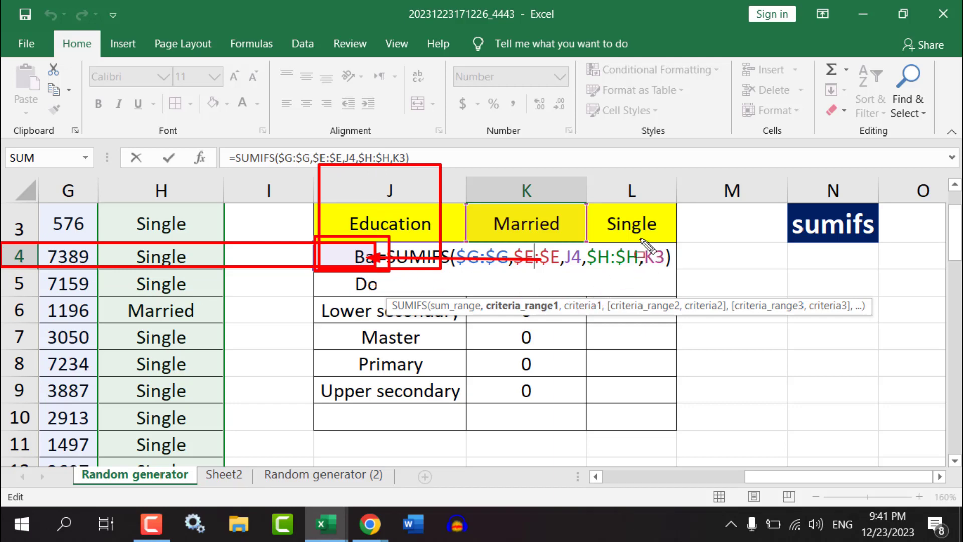
left_click_drag(639, 238, 674, 270)
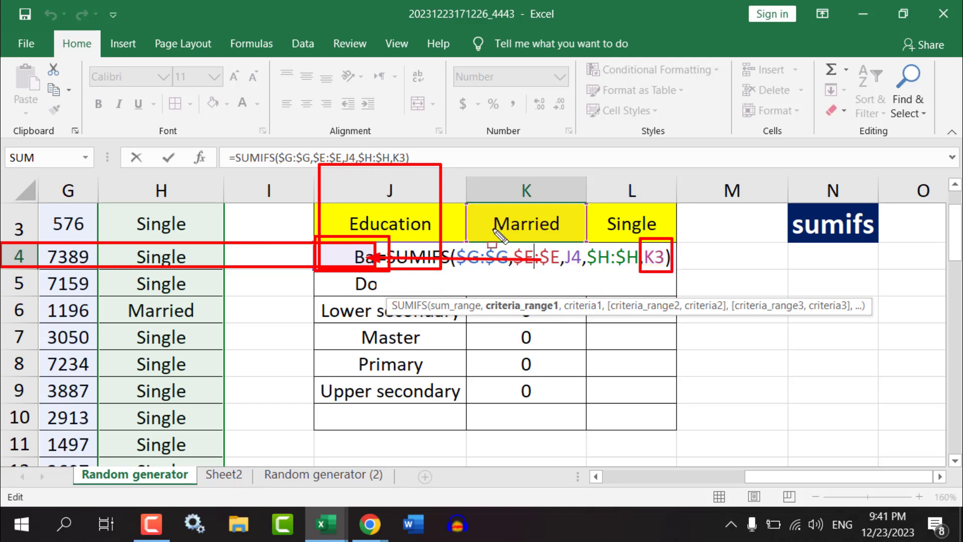
left_click_drag(472, 178, 591, 240)
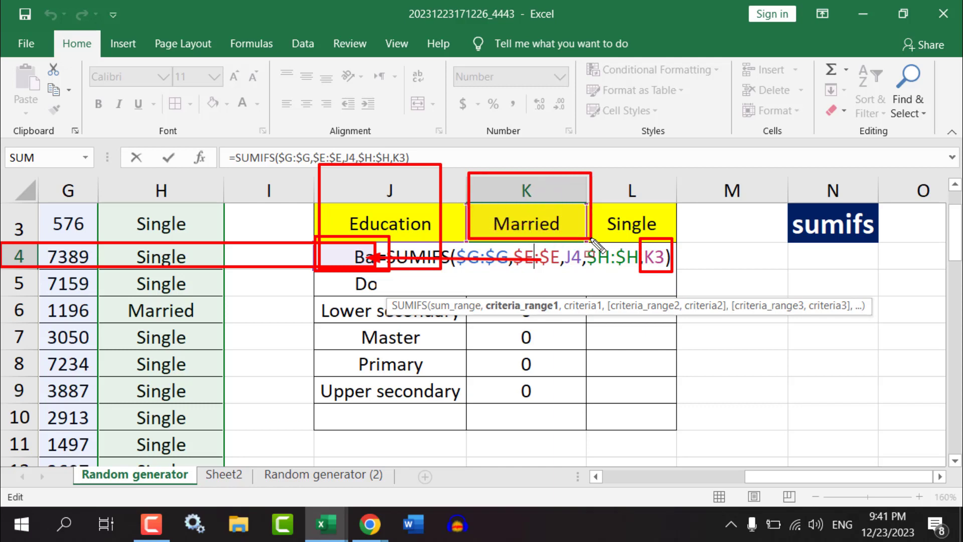
mouse_move(1, 209)
left_mouse_down()
mouse_move(473, 231)
mouse_move(570, 221)
mouse_move(596, 244)
left_mouse_up()
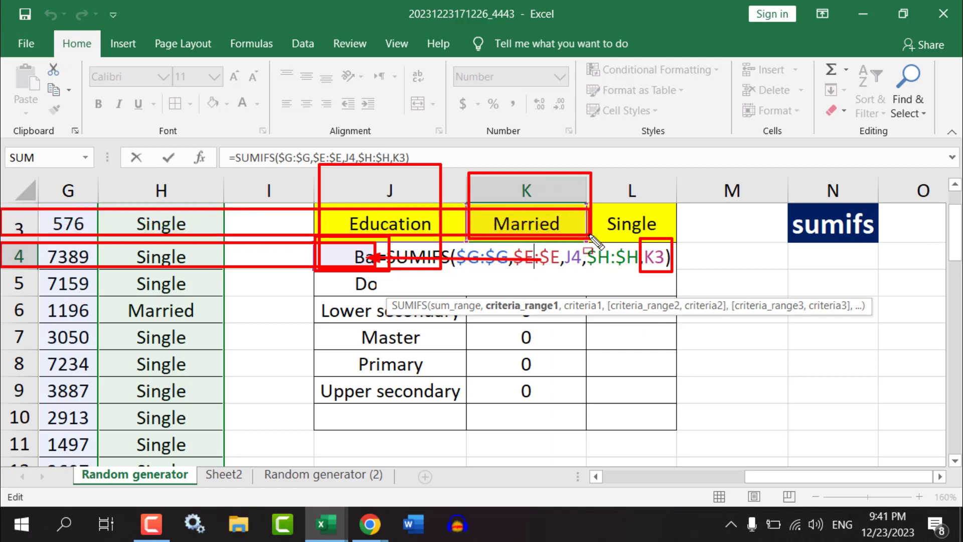
key("Escape")
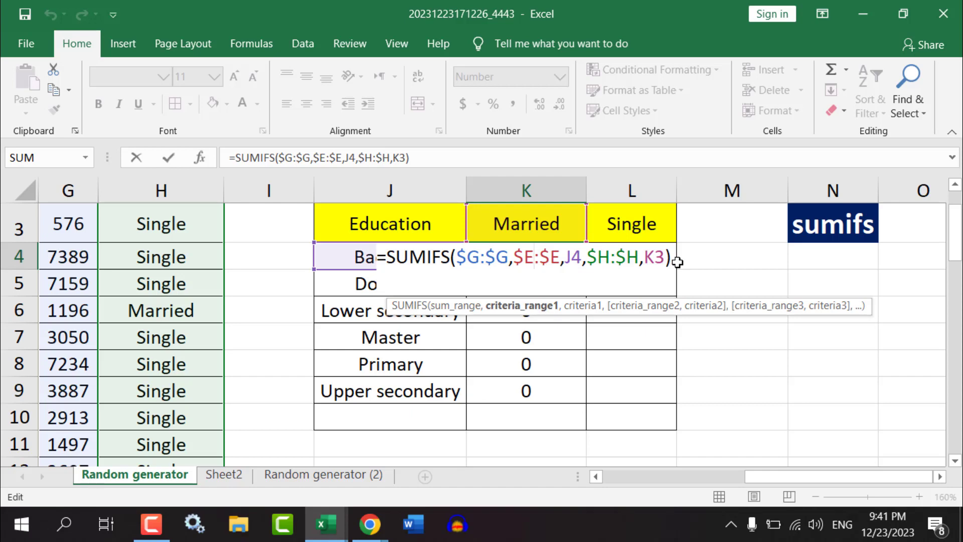
key("Return")
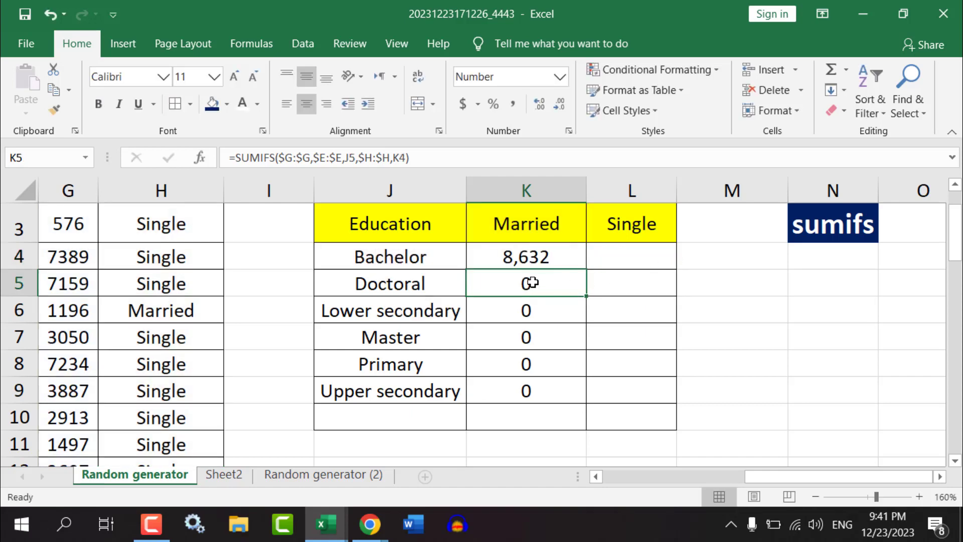
Compare K5's copied formula, then lock K4's Married criterion as $K$3, still returning 8,632
double_click(543, 283)
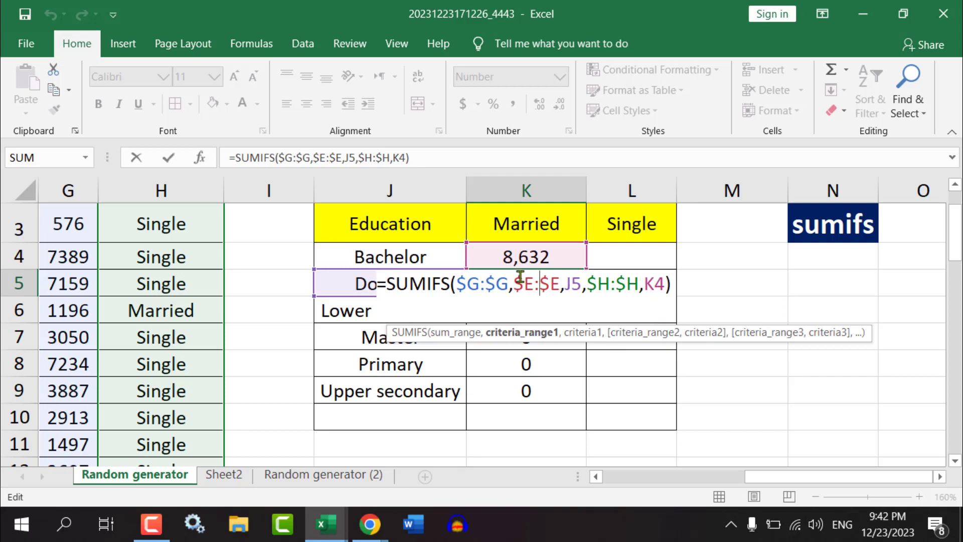
key("Return")
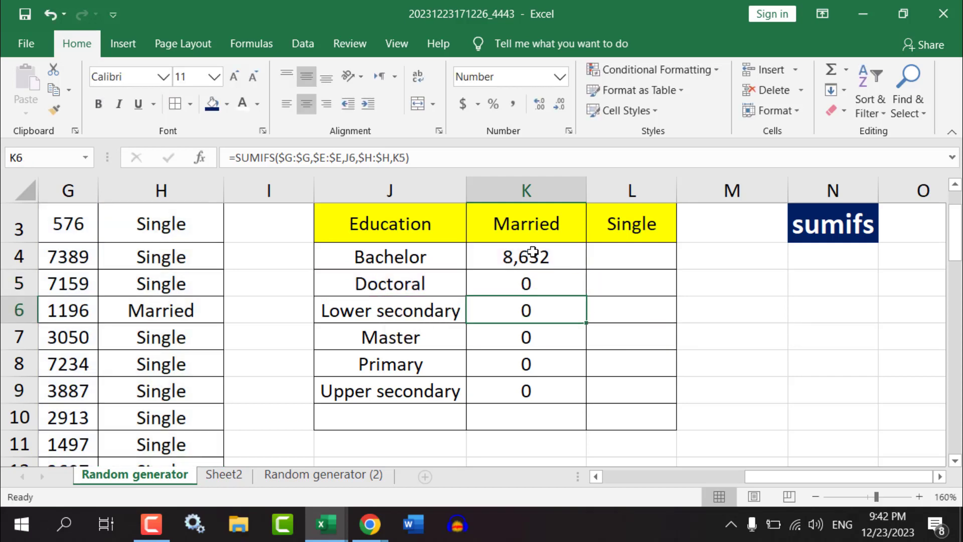
left_click(533, 252)
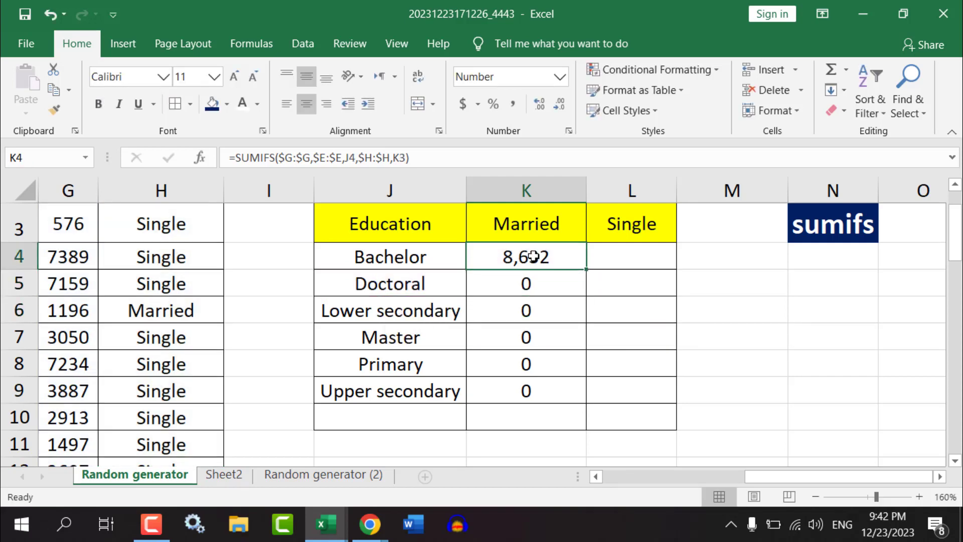
double_click(532, 257)
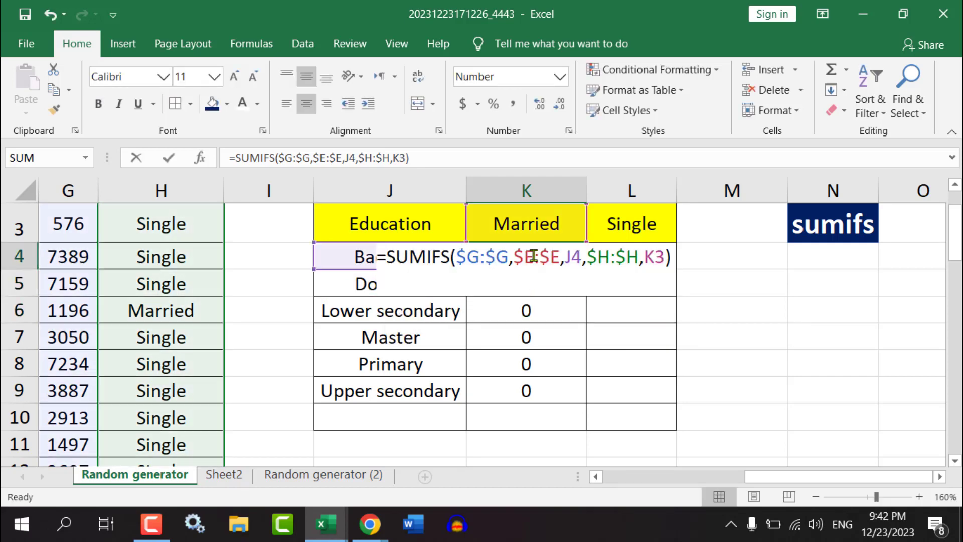
double_click(652, 258)
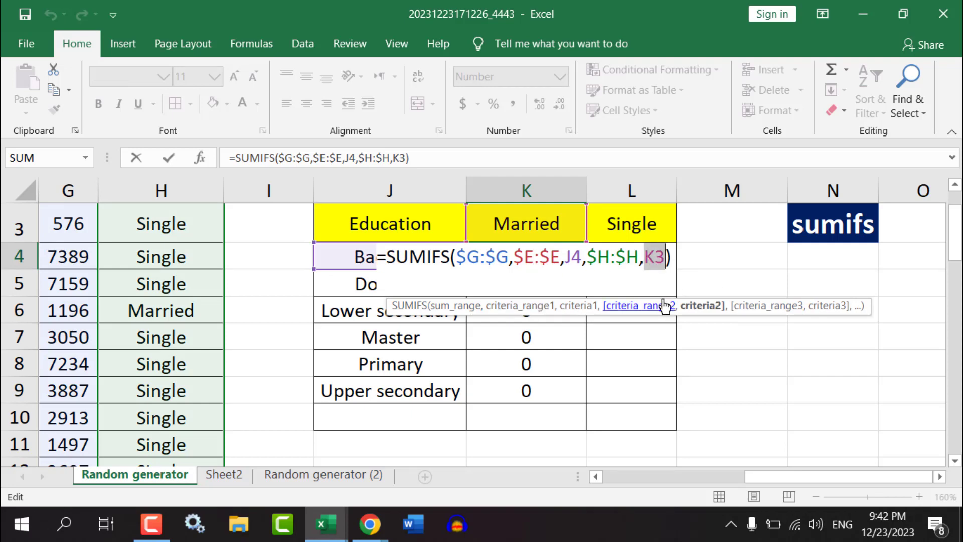
key("F4")
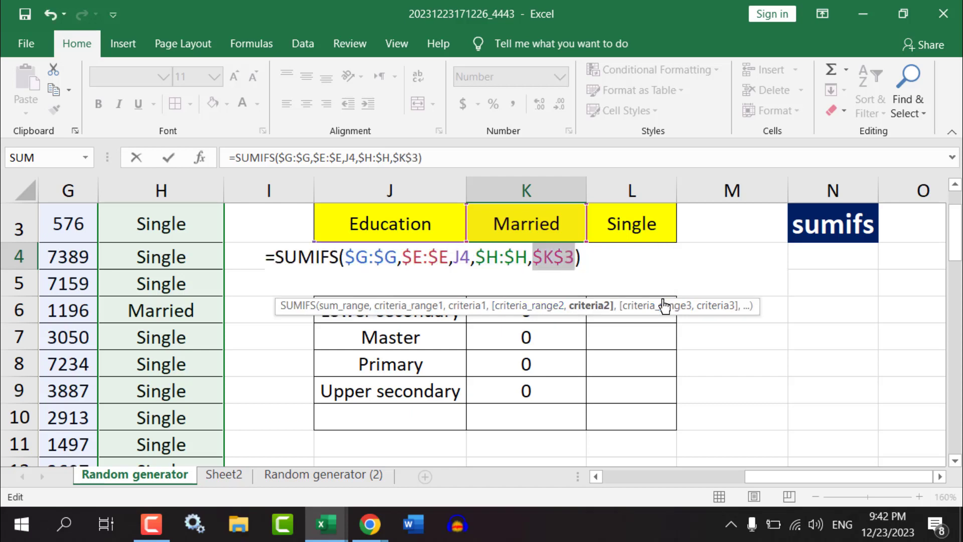
key("Return")
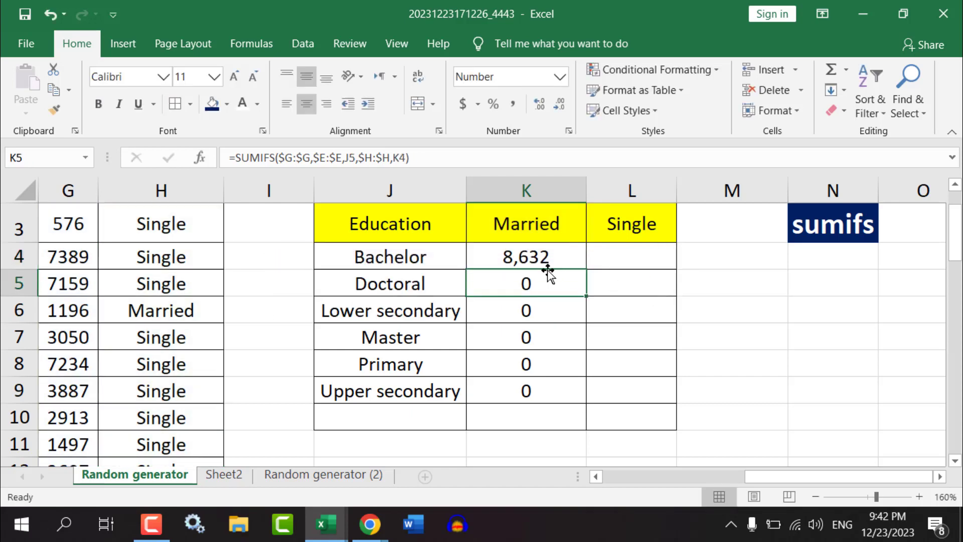
Refill K4 down to K9, giving 20,848, 3,259, 0, 8,781 and 5,564, and check K7's formula
left_click(537, 256)
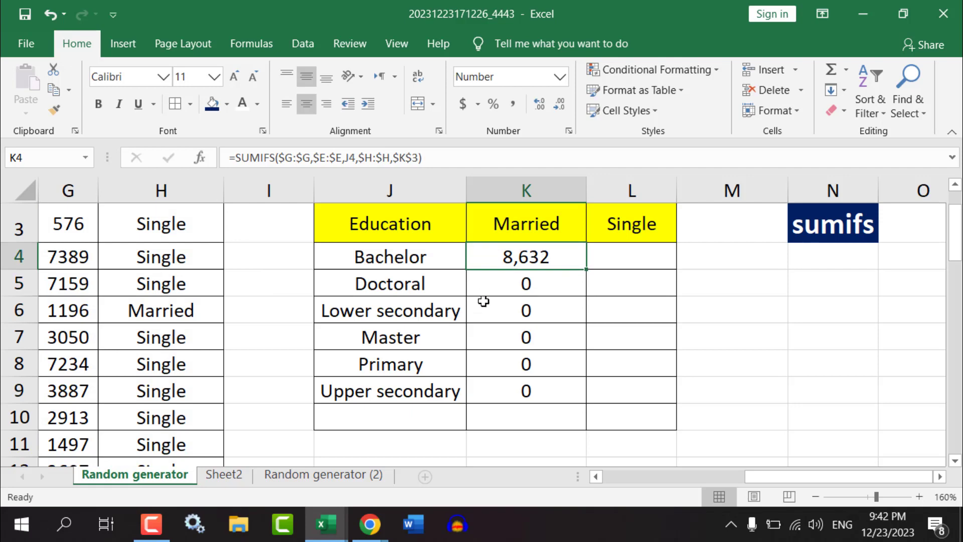
left_click_drag(587, 270, 592, 401)
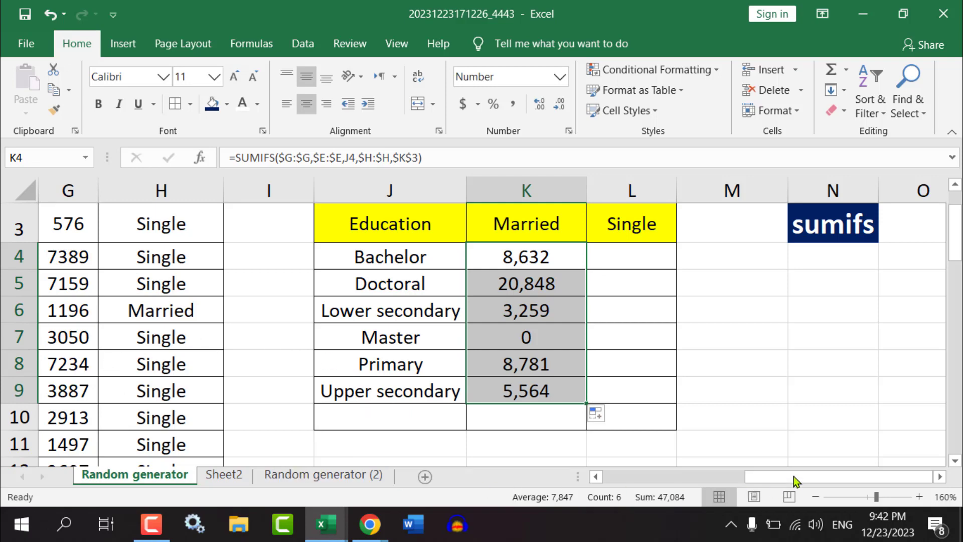
left_click_drag(793, 477, 757, 478)
double_click(805, 341)
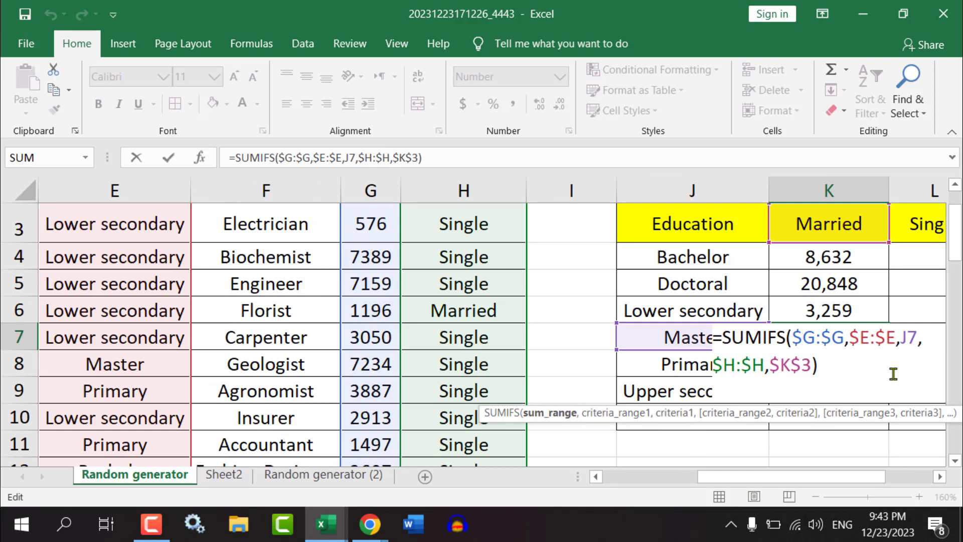
key("Return")
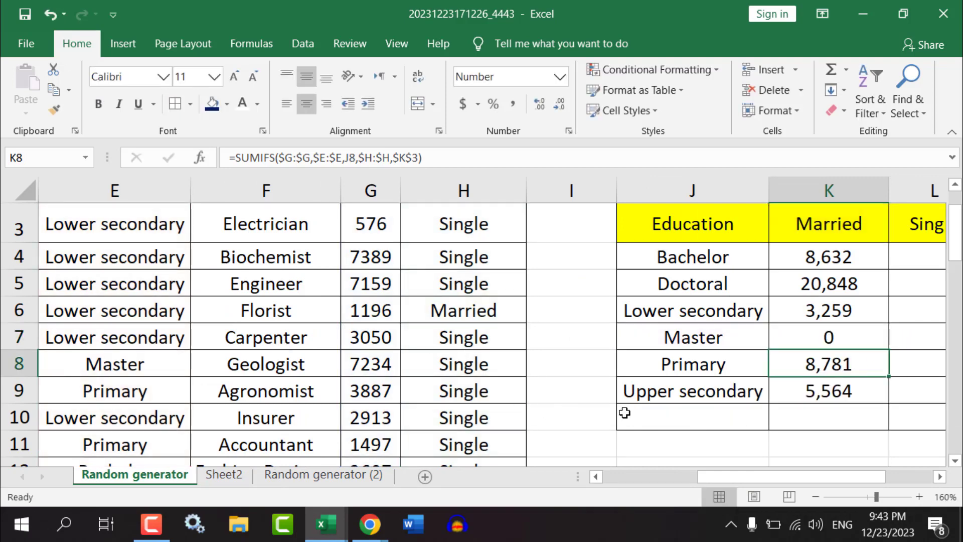
scroll(86, 367, "down", 1)
scroll(247, 458, "down", 1)
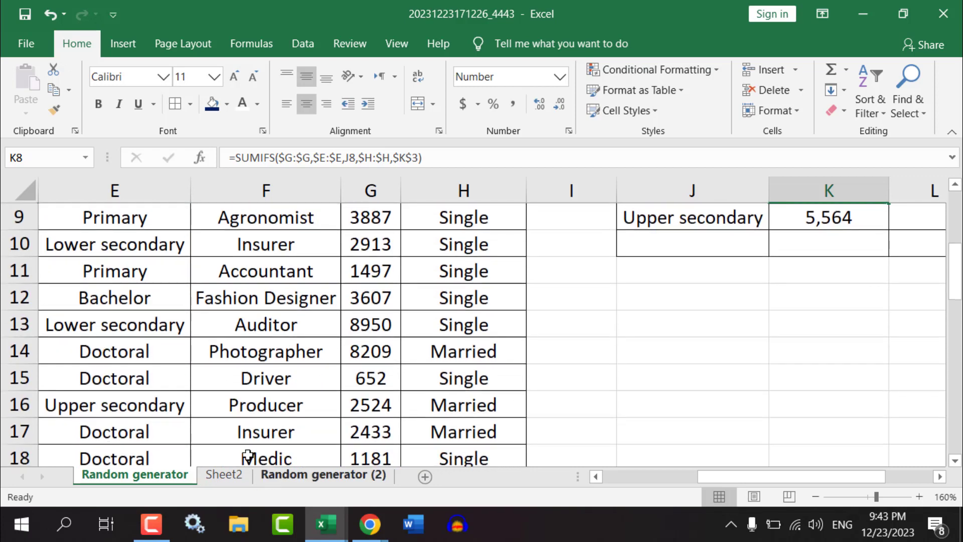
scroll(145, 408, "down", 1)
scroll(143, 406, "down", 2)
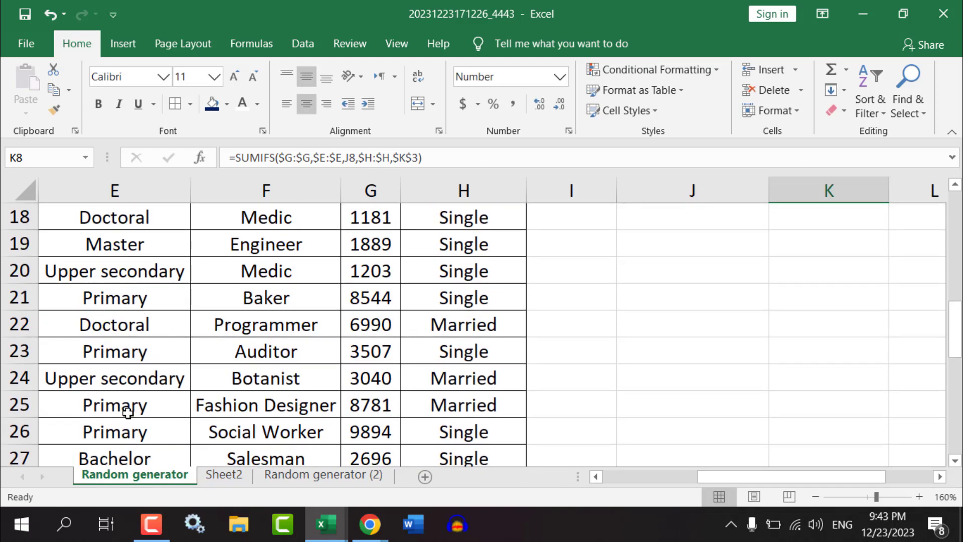
left_click(114, 249)
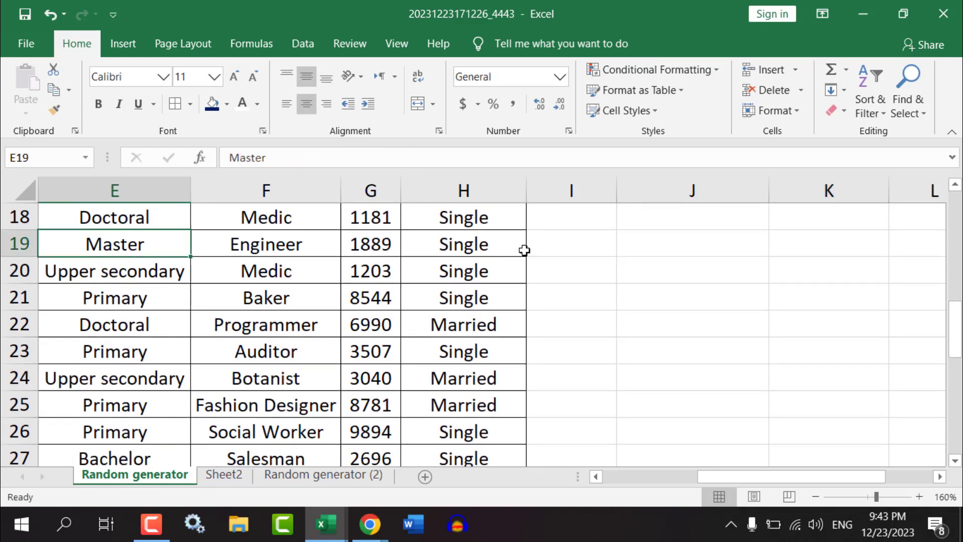
mouse_move(522, 249)
left_mouse_down()
mouse_move(279, 243)
mouse_move(176, 268)
left_mouse_up()
scroll(201, 340, "down", 2)
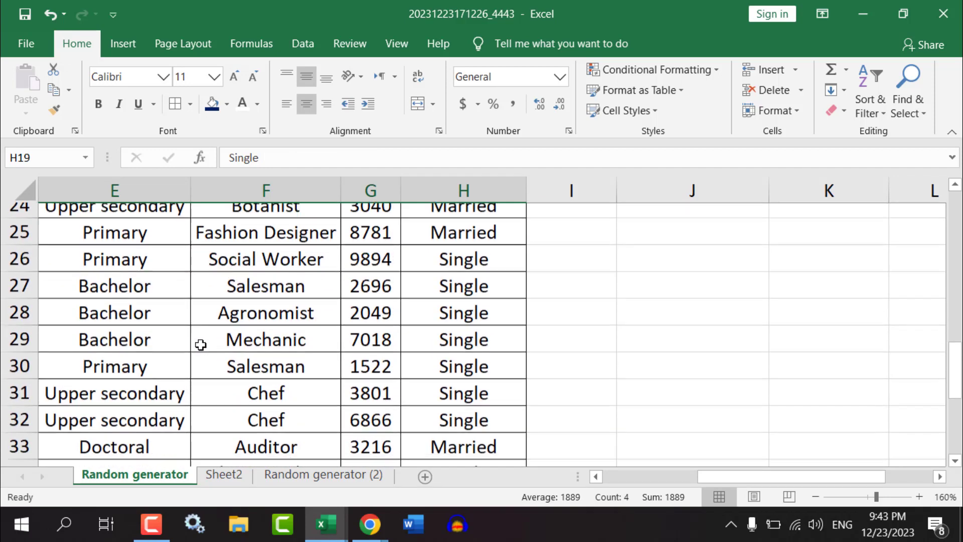
scroll(201, 341, "down", 1)
scroll(201, 343, "down", 2)
scroll(201, 354, "down", 1)
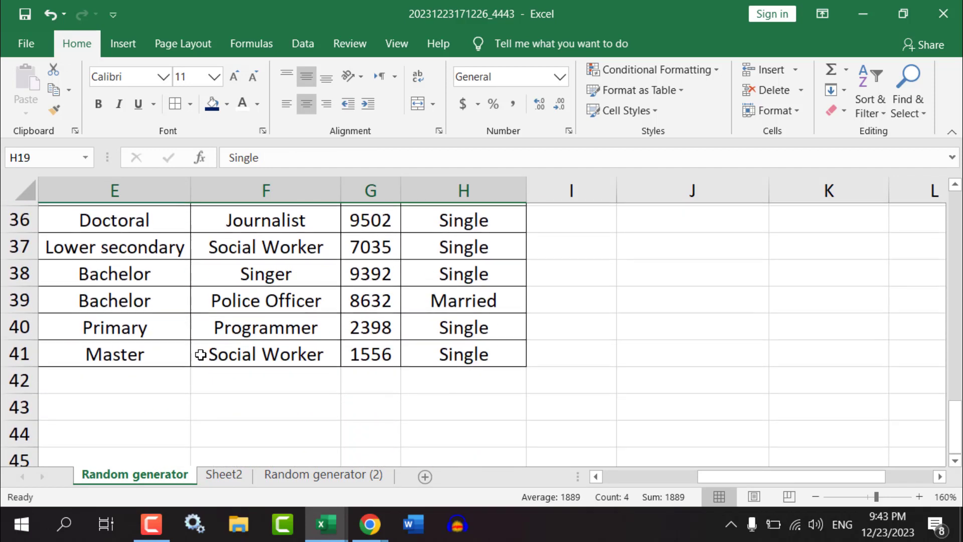
left_click_drag(144, 350, 436, 360)
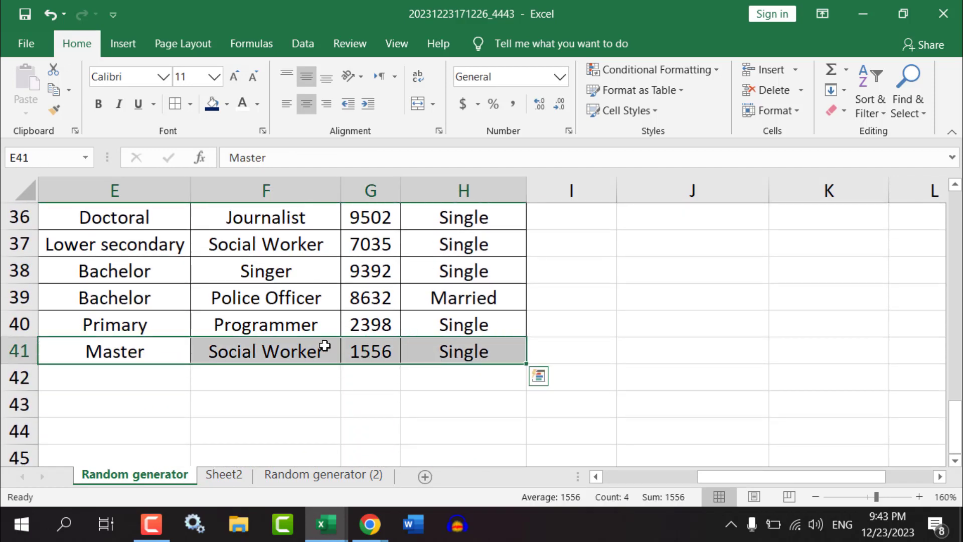
scroll(226, 381, "up", 3)
scroll(129, 400, "up", 3)
scroll(128, 400, "up", 2)
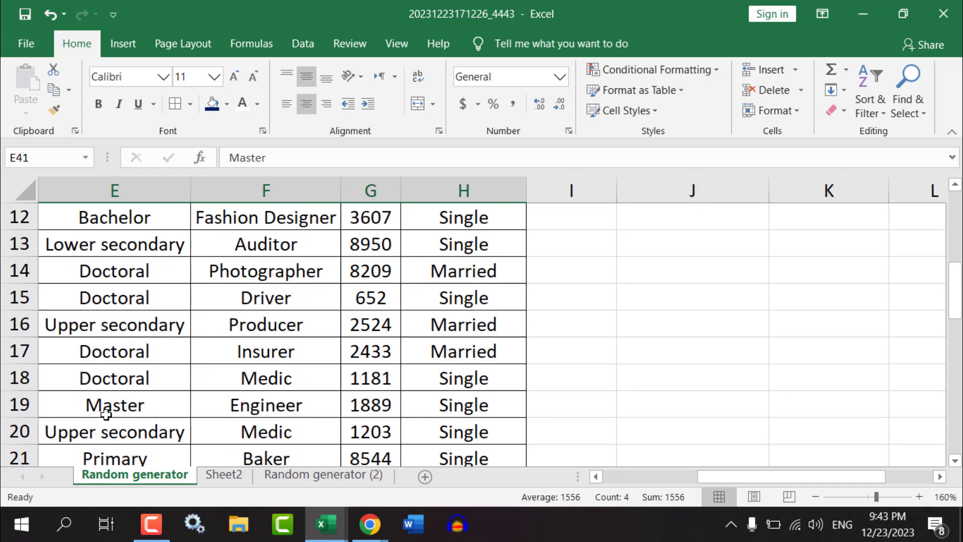
left_click_drag(95, 401, 440, 404)
scroll(230, 373, "up", 1)
scroll(230, 373, "up", 2)
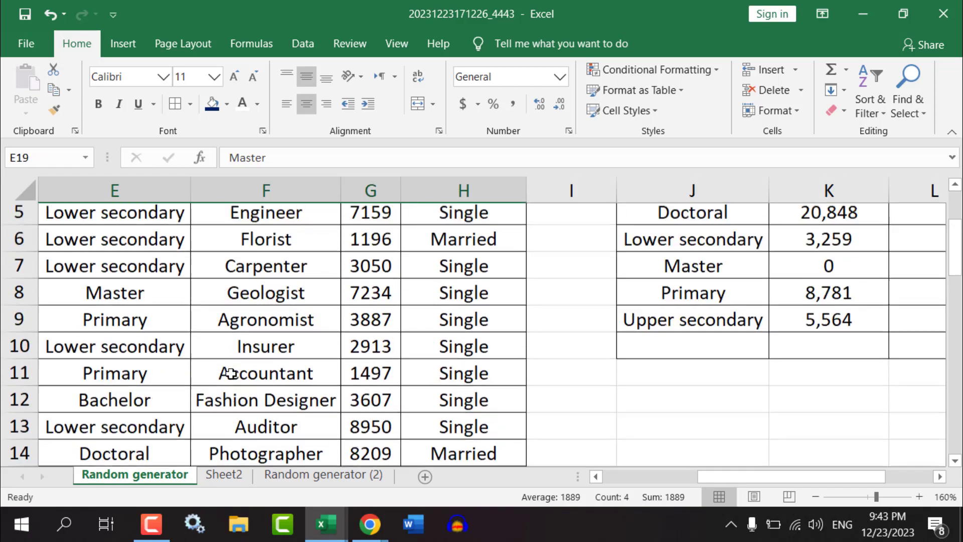
scroll(231, 373, "up", 1)
left_click_drag(103, 364, 455, 361)
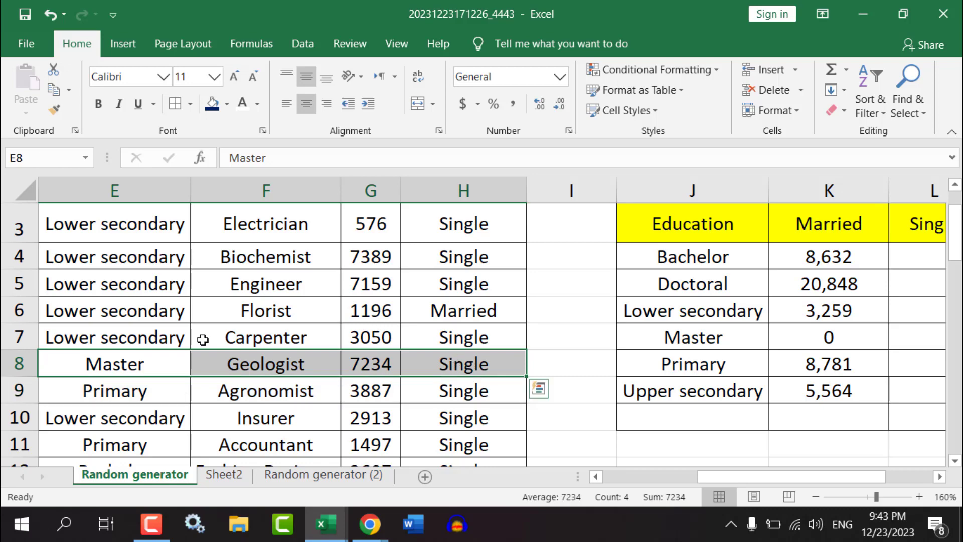
scroll(195, 341, "up", 1)
scroll(271, 336, "down", 1)
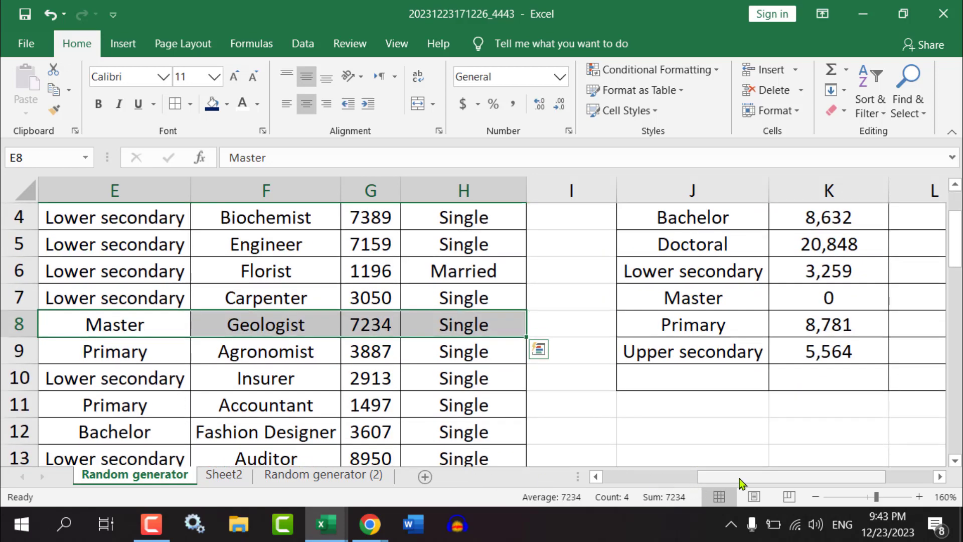
left_click_drag(712, 477, 760, 478)
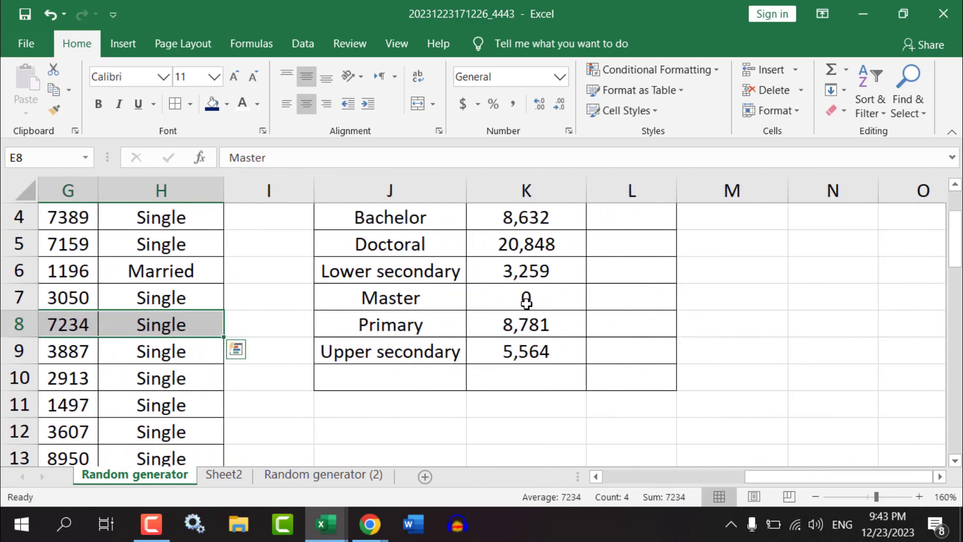
left_click(526, 300)
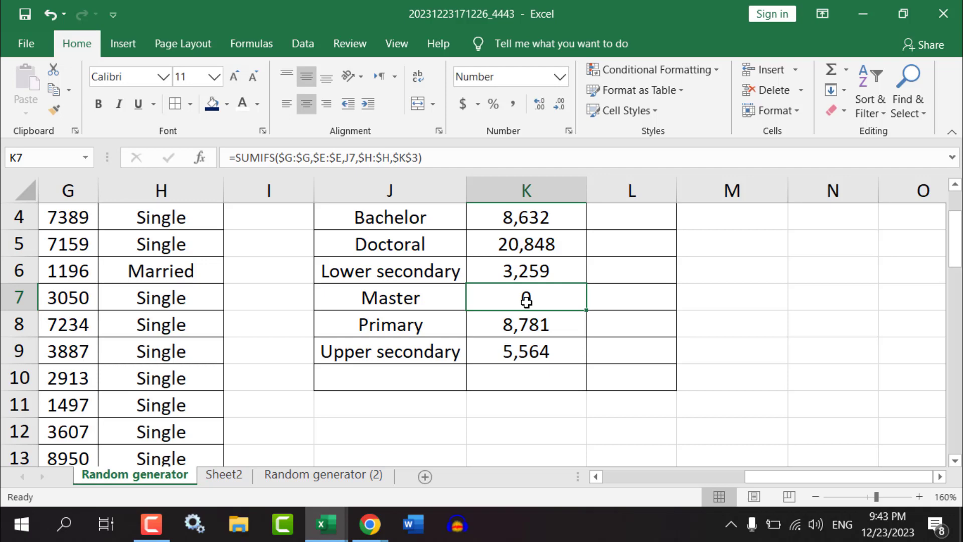
left_click_drag(760, 473, 763, 443)
left_click_drag(954, 235, 955, 211)
Point out the Married and Single headers and the education levels from Bachelor to Primary
left_click(542, 309)
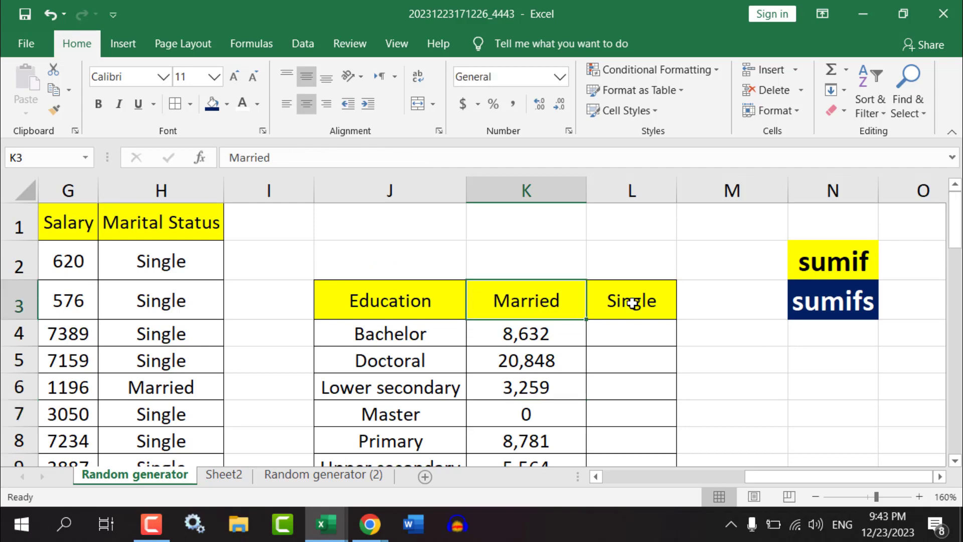
left_click(633, 304)
left_click(631, 337)
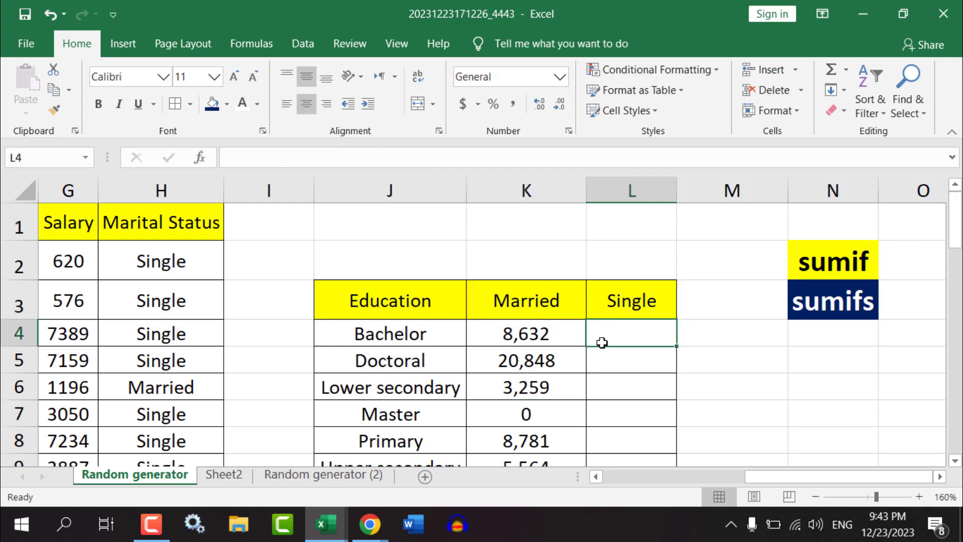
left_click(384, 334)
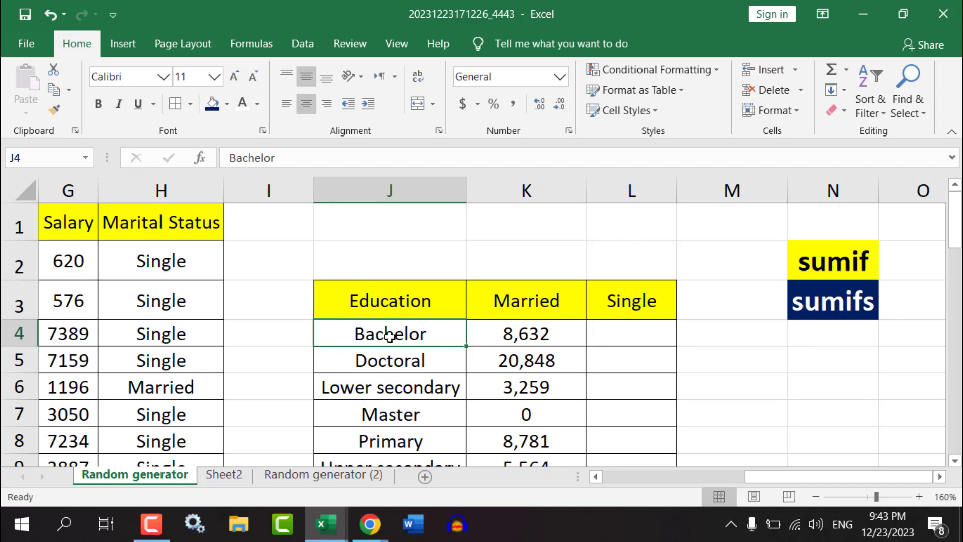
left_click(385, 360)
left_click(386, 387)
left_click(389, 441)
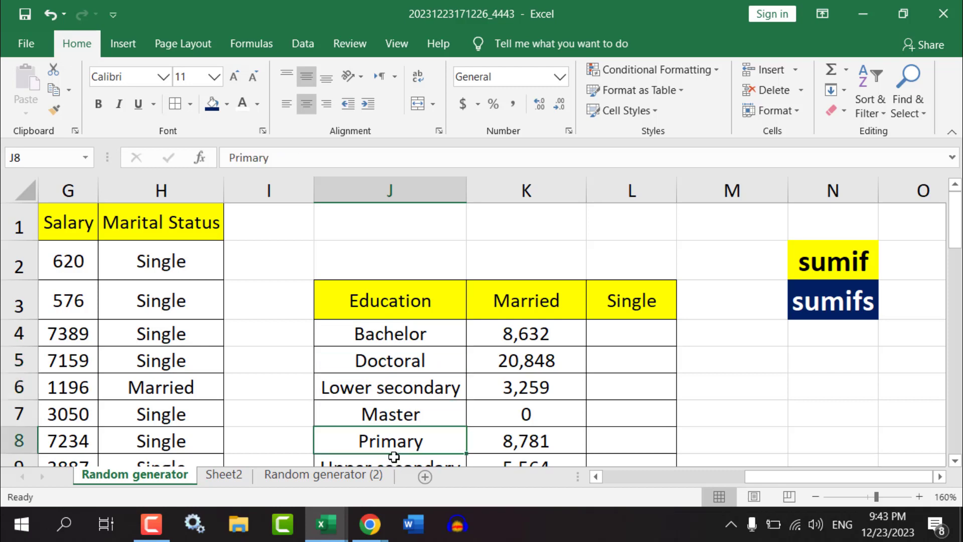
left_click(394, 334)
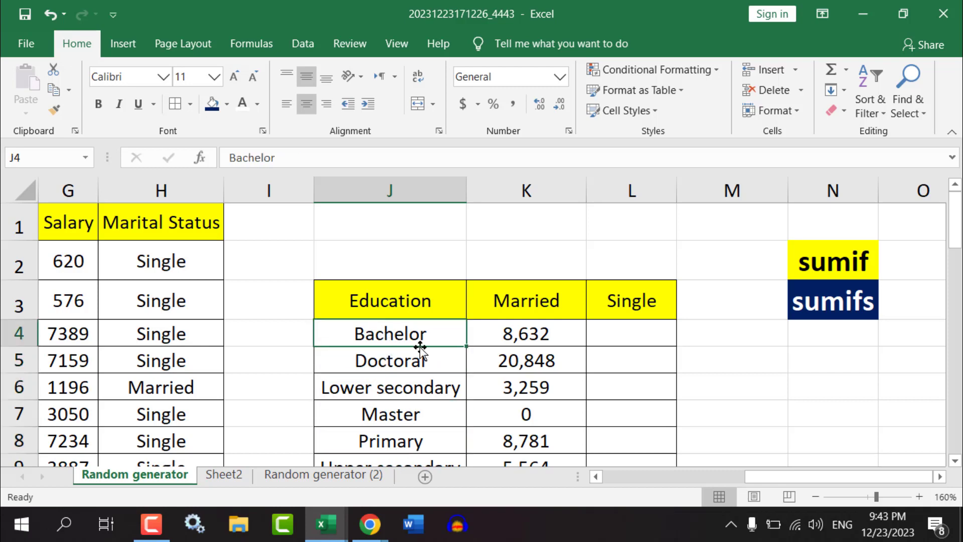
left_click(519, 304)
left_click(508, 333)
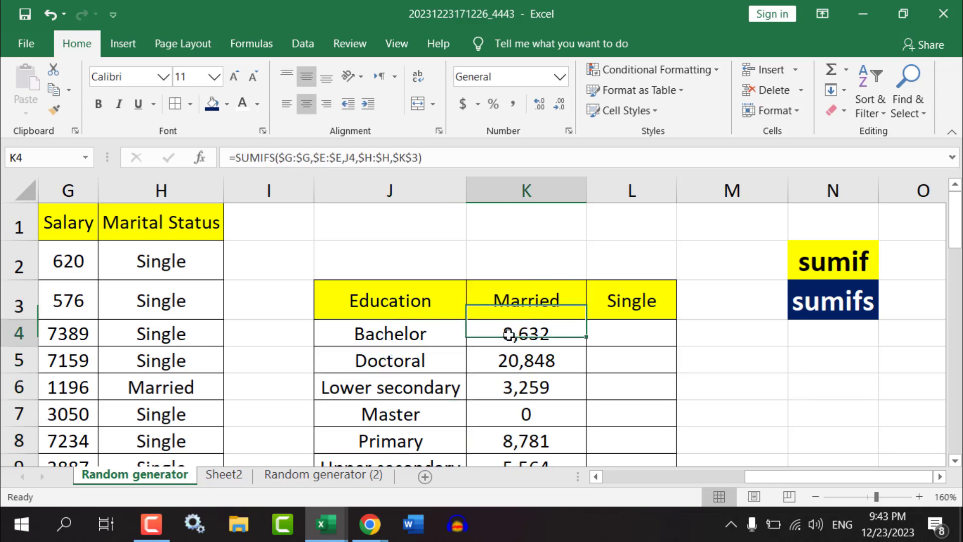
Copy K4's formula into L4 and down to L9, then inspect L4's references; all return 0
left_click_drag(586, 346, 642, 346)
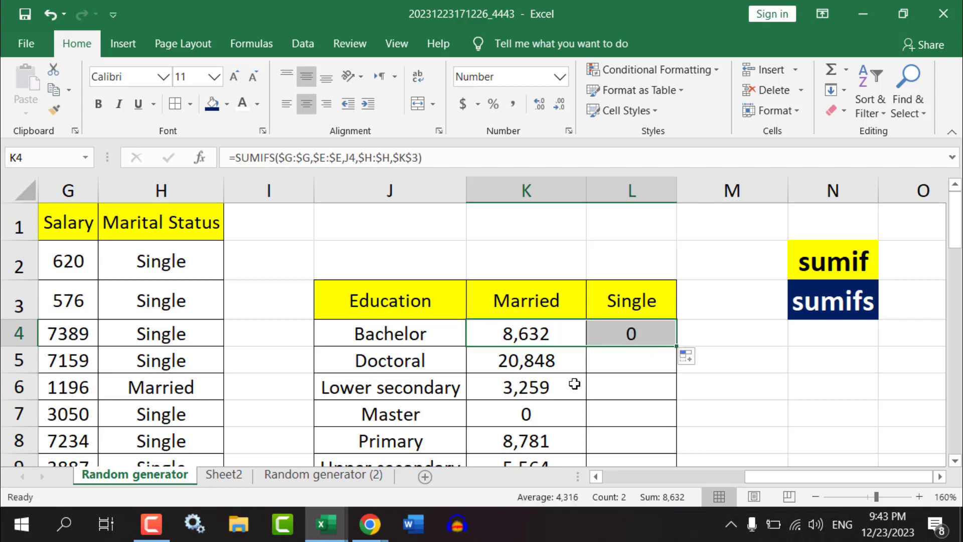
left_click(403, 334)
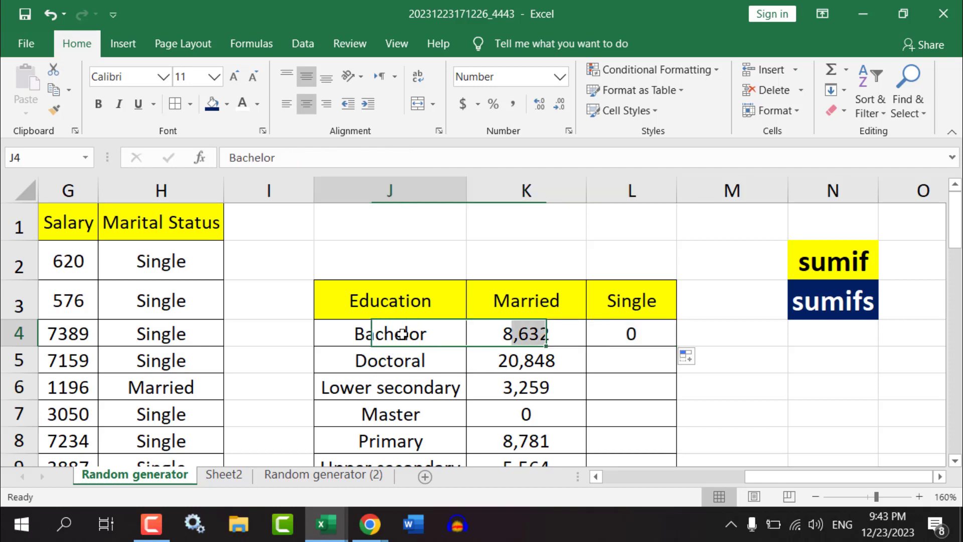
left_click(632, 303)
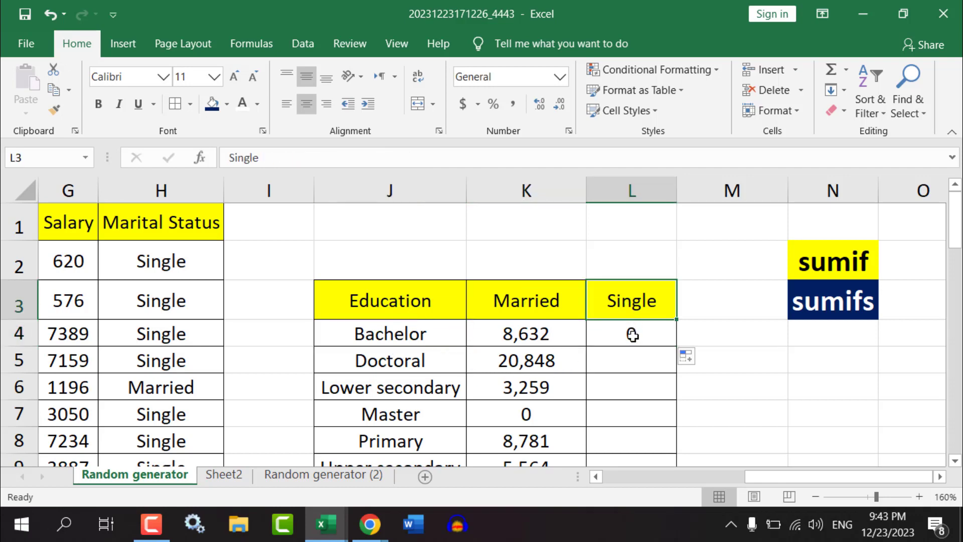
left_click(661, 337)
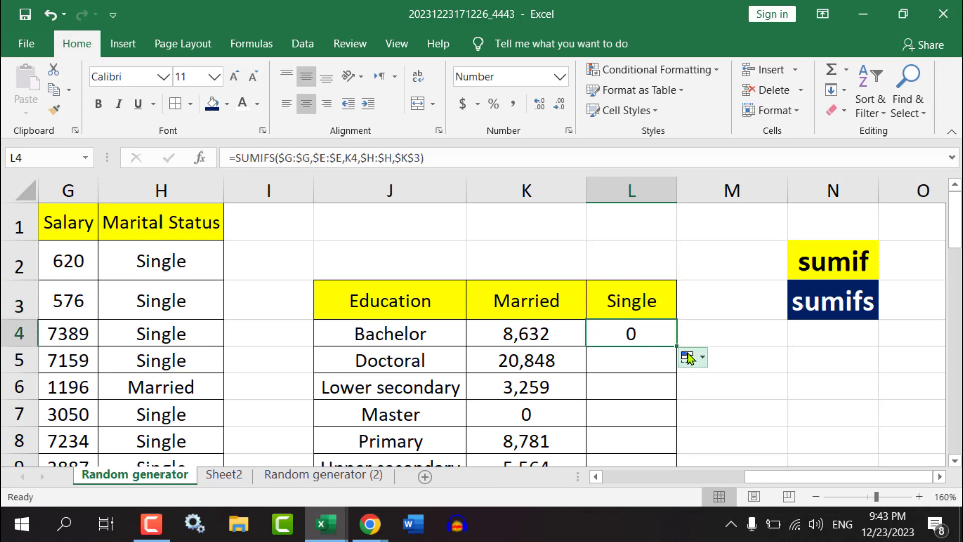
left_click_drag(678, 345, 672, 396)
scroll(617, 351, "up", 1)
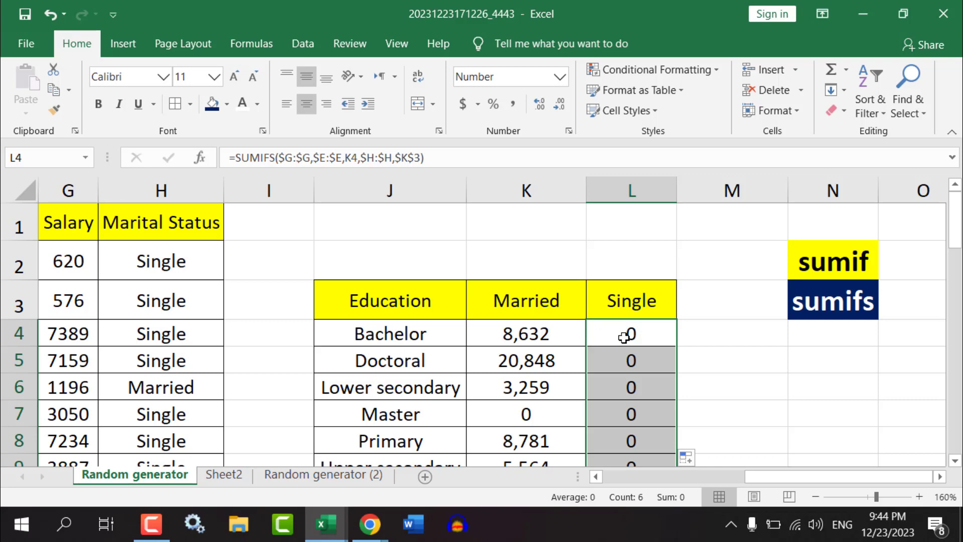
double_click(624, 334)
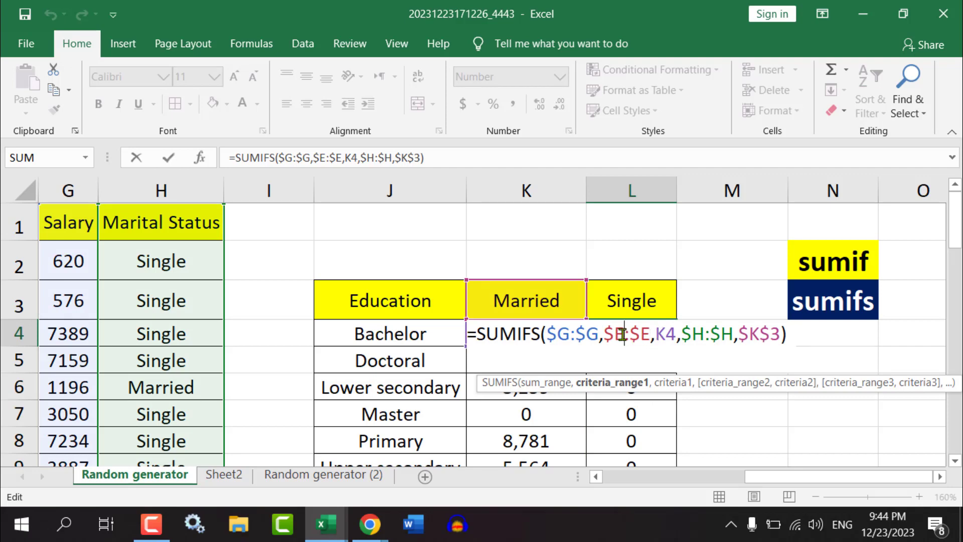
left_click(663, 337)
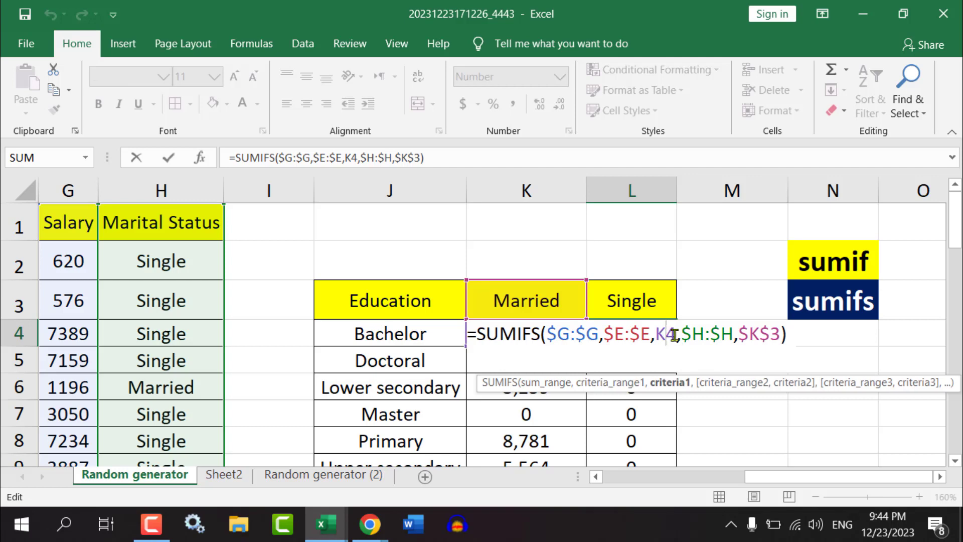
double_click(669, 335)
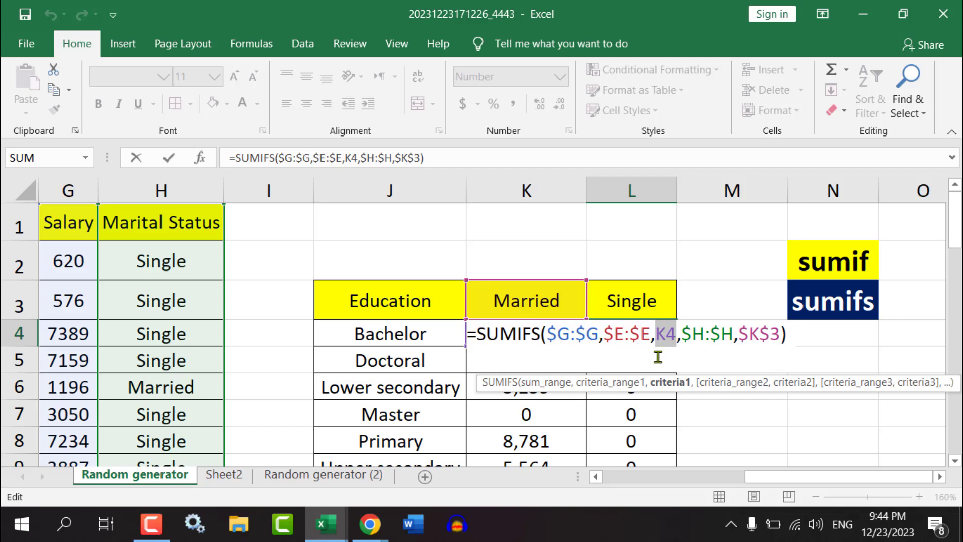
key("Return")
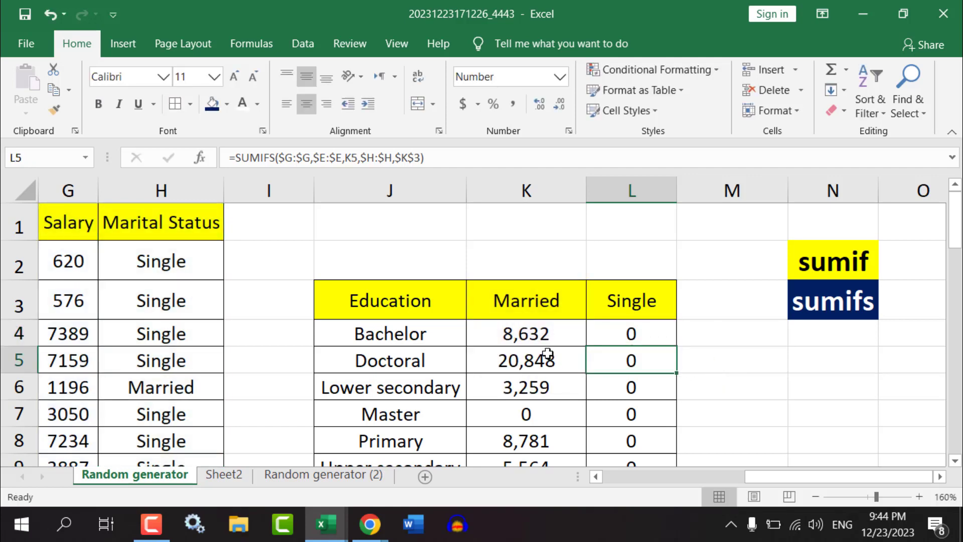
double_click(537, 333)
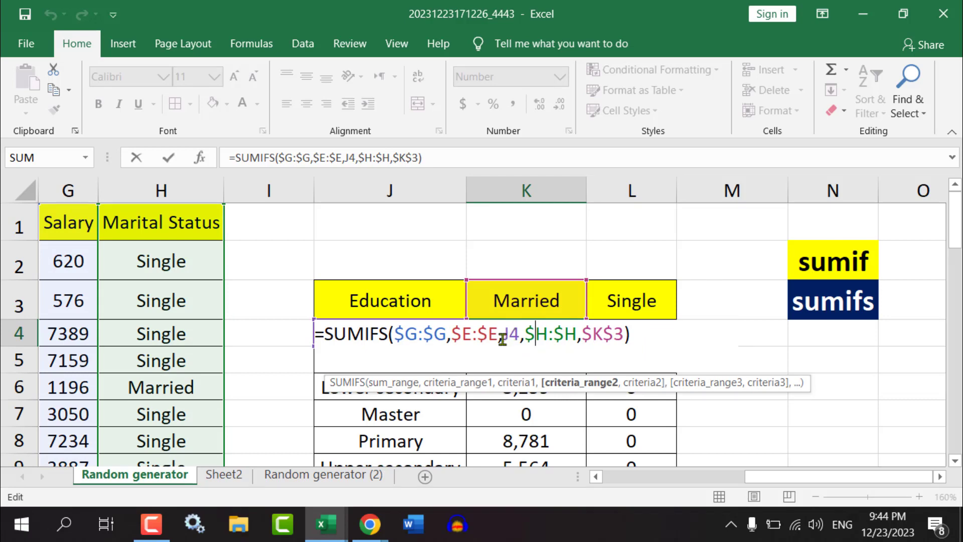
key("Return")
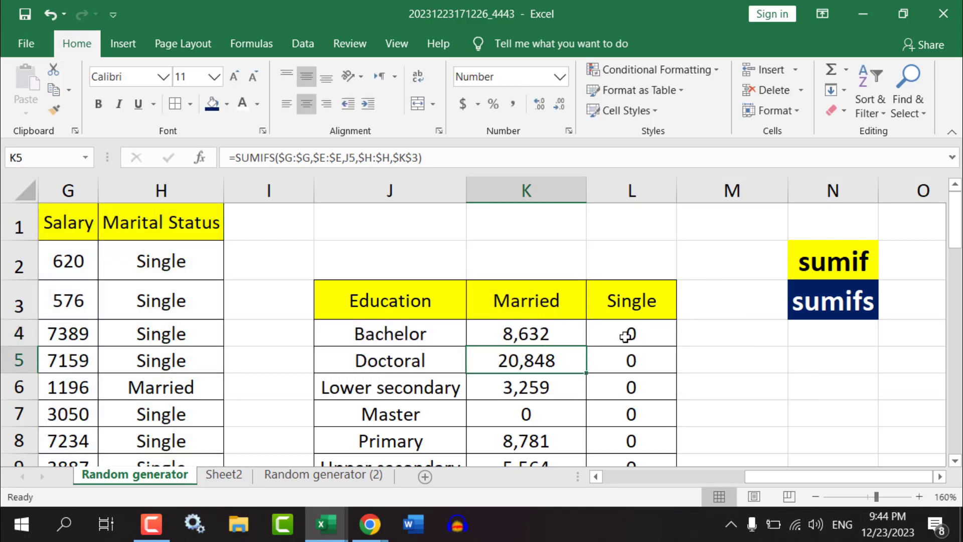
left_click(540, 330)
double_click(517, 333)
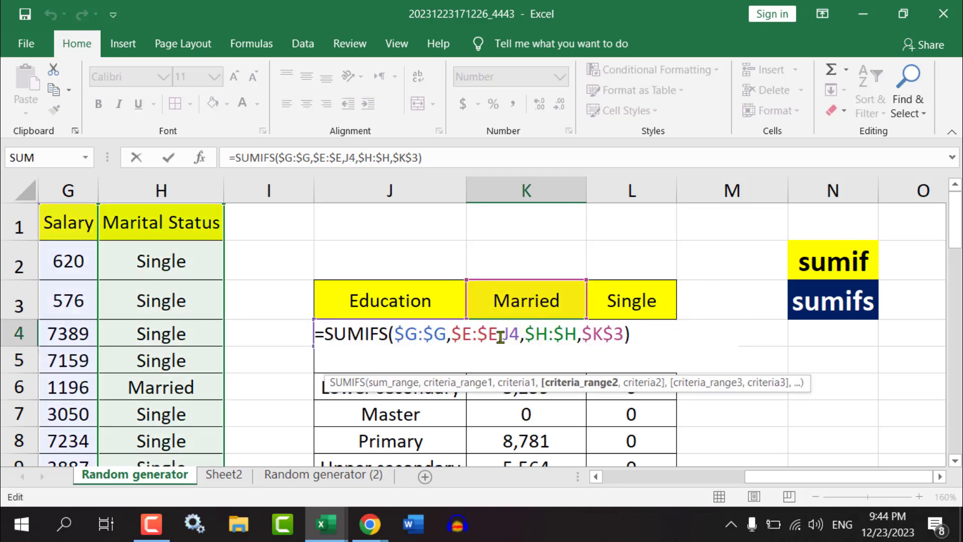
double_click(512, 335)
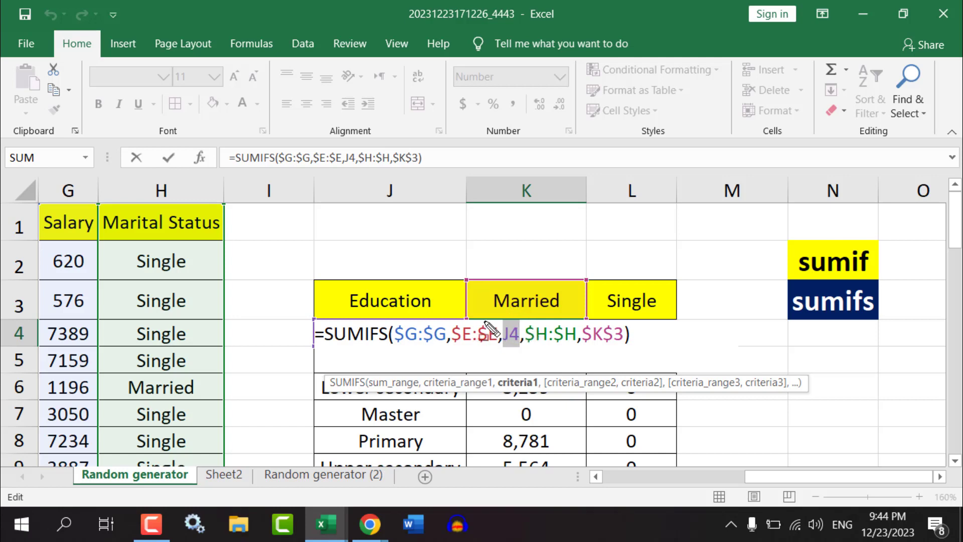
left_click_drag(476, 321, 695, 343)
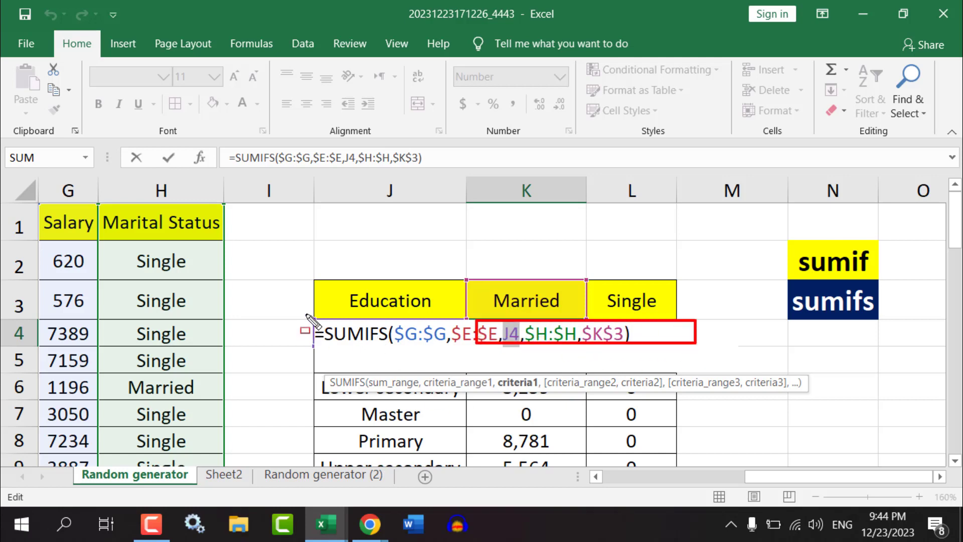
left_click_drag(313, 316, 466, 454)
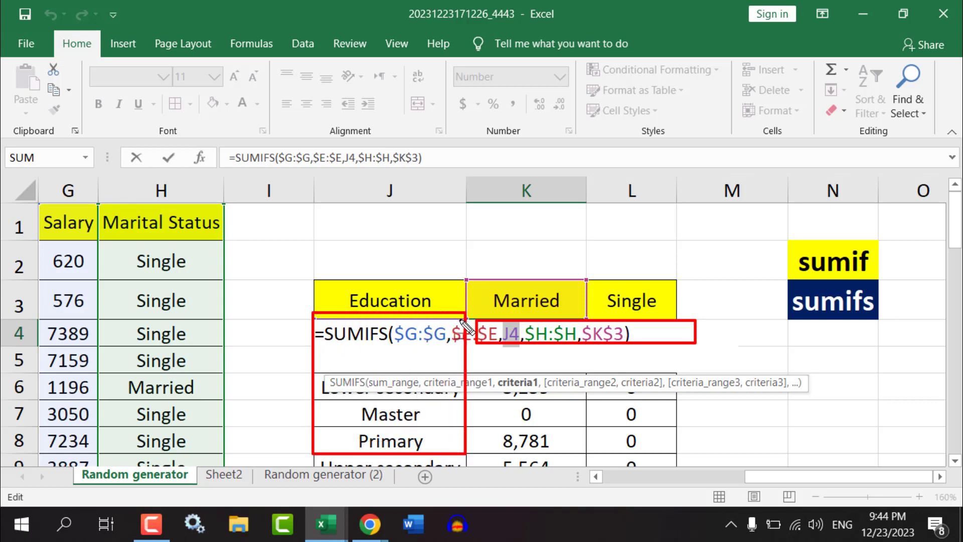
left_click_drag(464, 320, 712, 344)
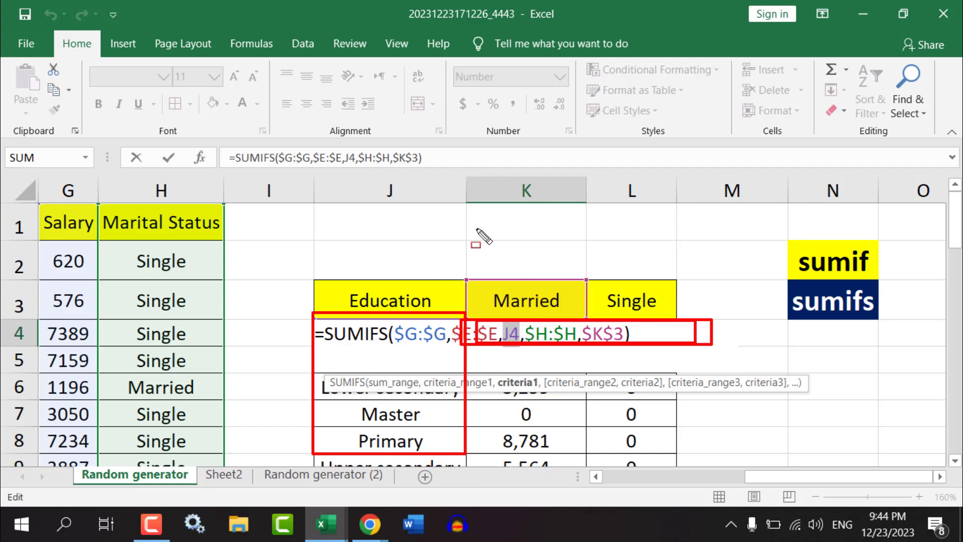
key("Escape")
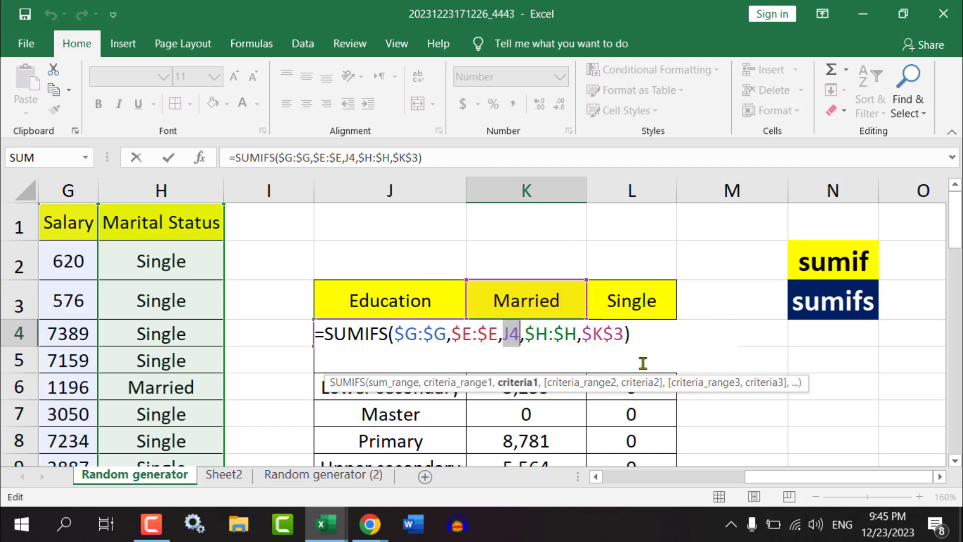
key("Return")
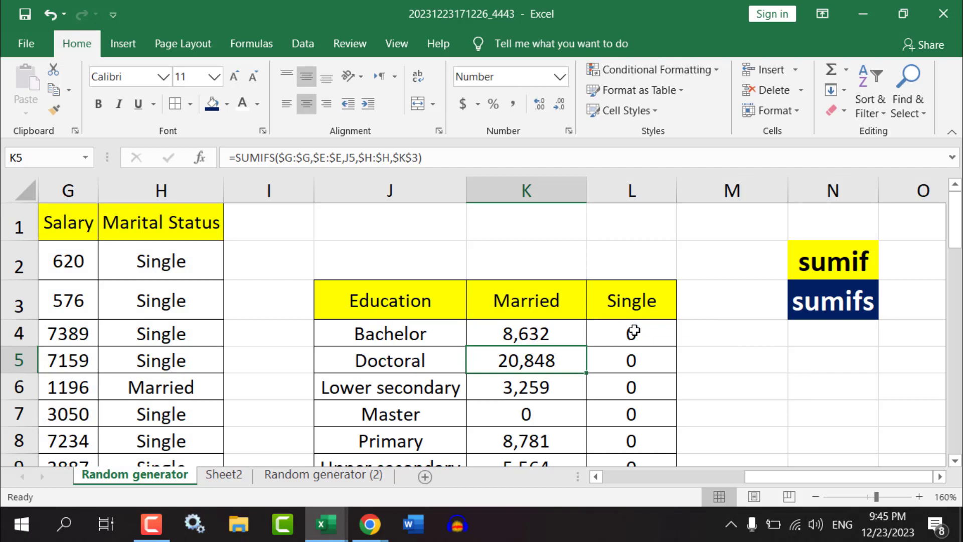
left_click(630, 329)
double_click(631, 332)
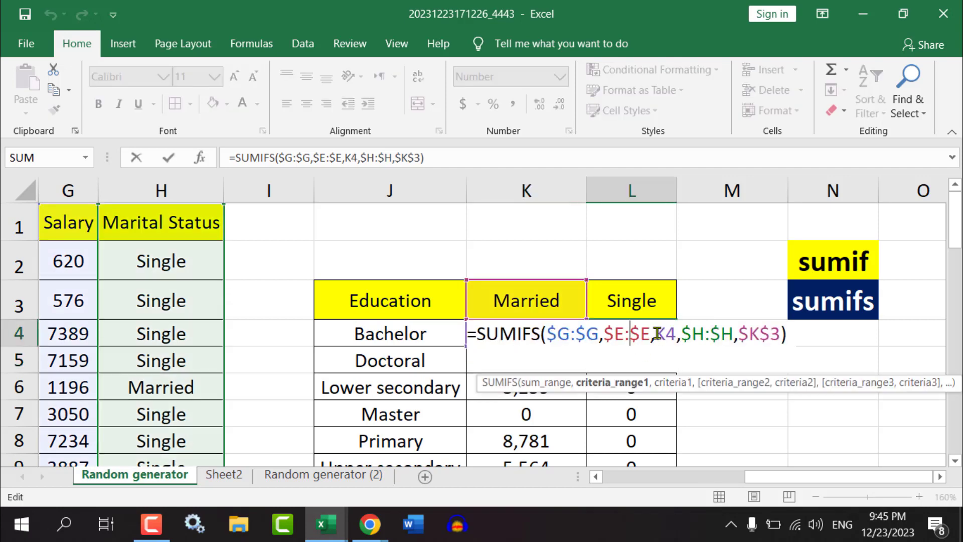
double_click(663, 334)
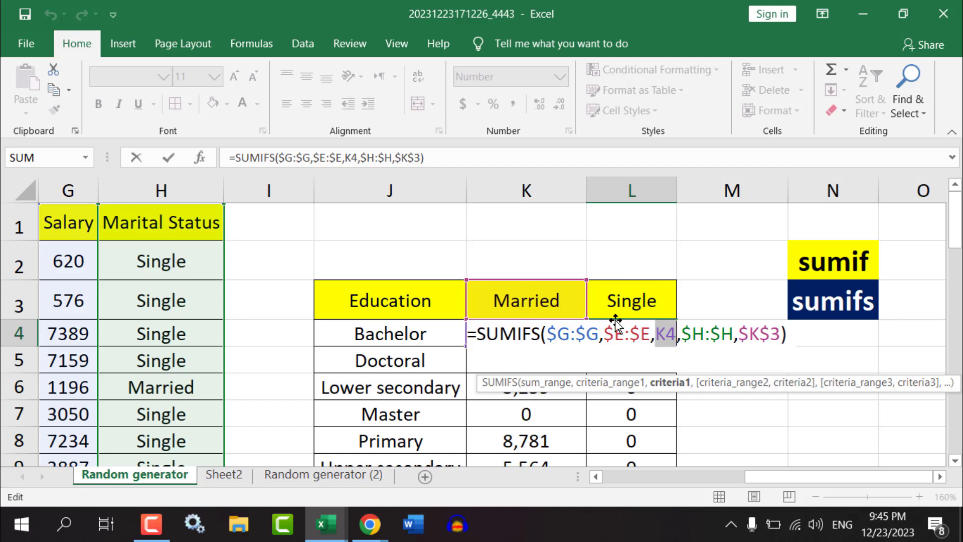
key("Return")
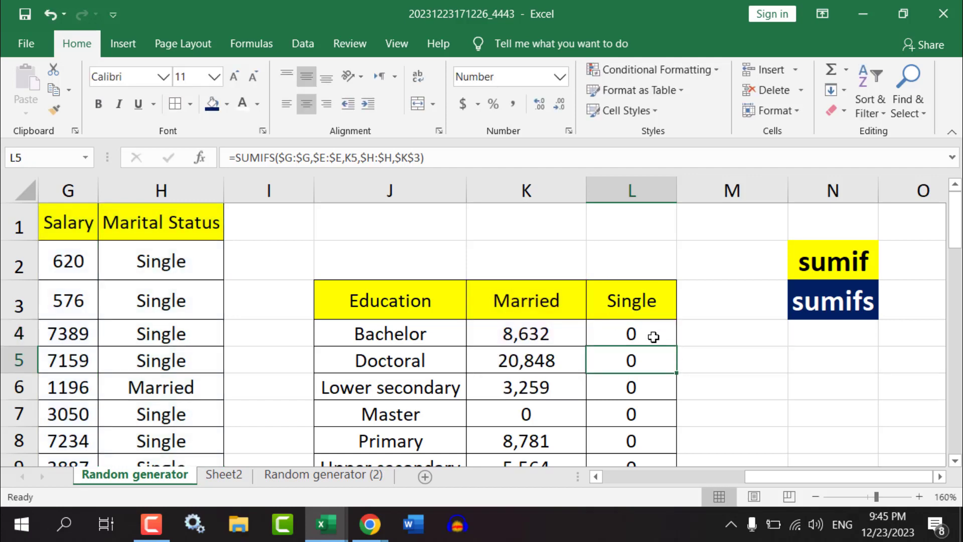
Open K4's =SUMIFS($G:$G,$E:$E,J4,$H:$H,$K$3) formula for in-cell editing
double_click(515, 331)
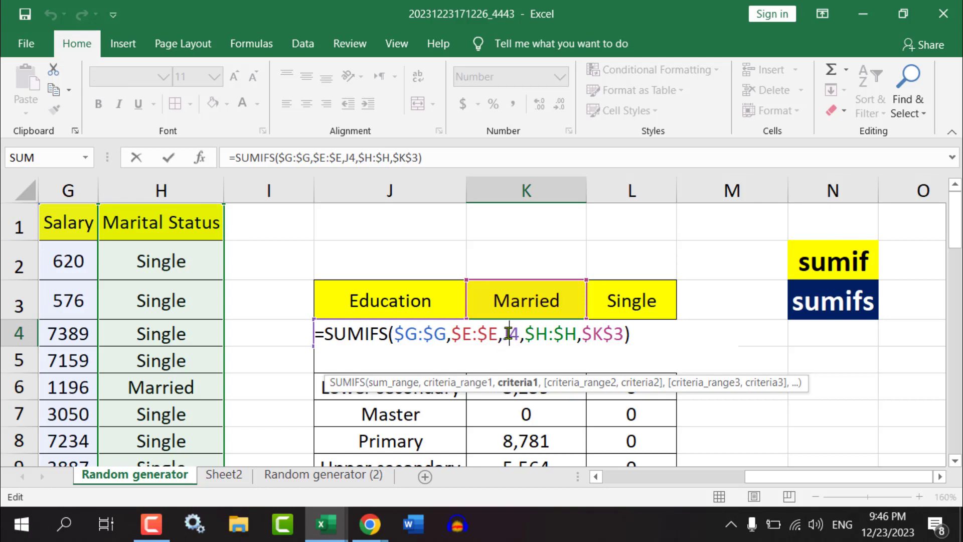
Change K4's education criterion from J4 to J$4, keeping the result 8,632
left_click(513, 337)
key("F4")
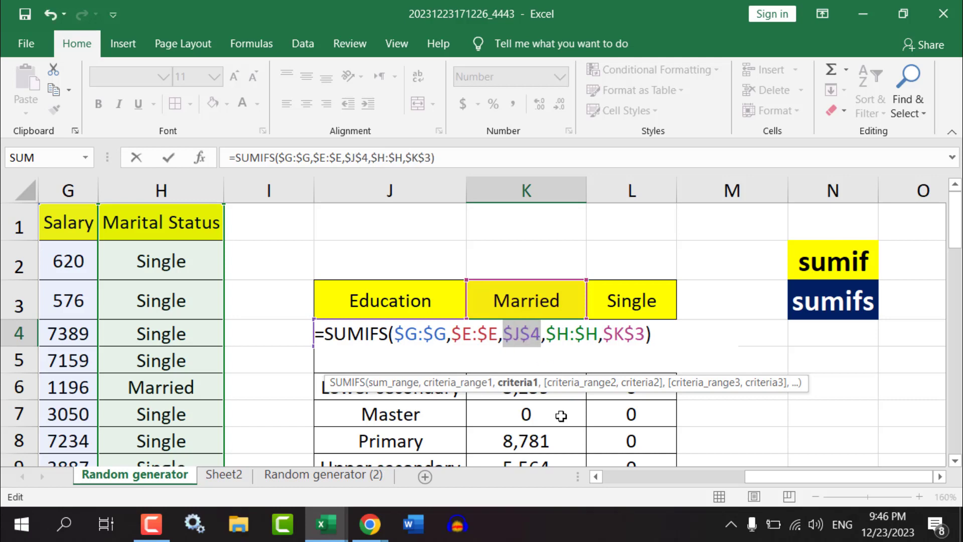
key("F4")
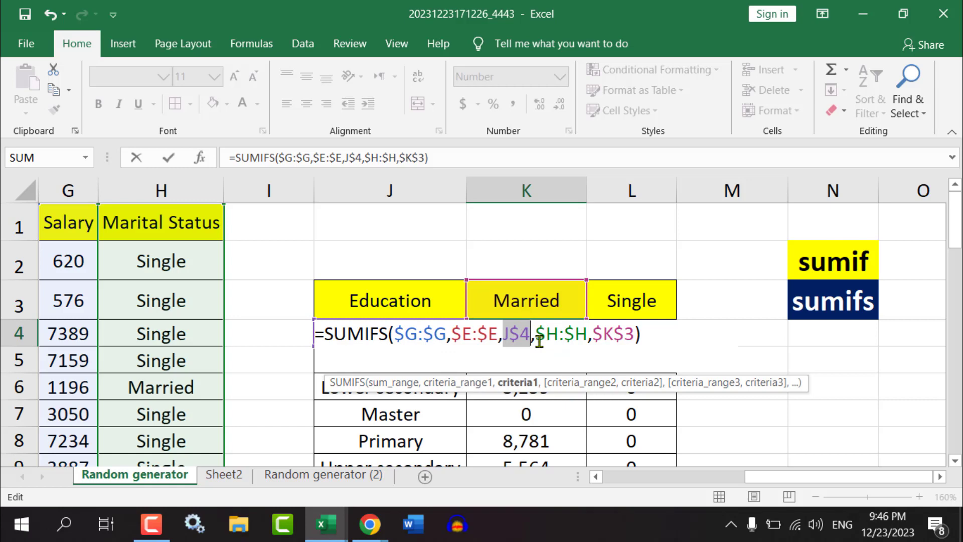
key("Return")
Copy K4 into L4, inspect the Single formula still returning 0, and reopen K4
left_click(535, 340)
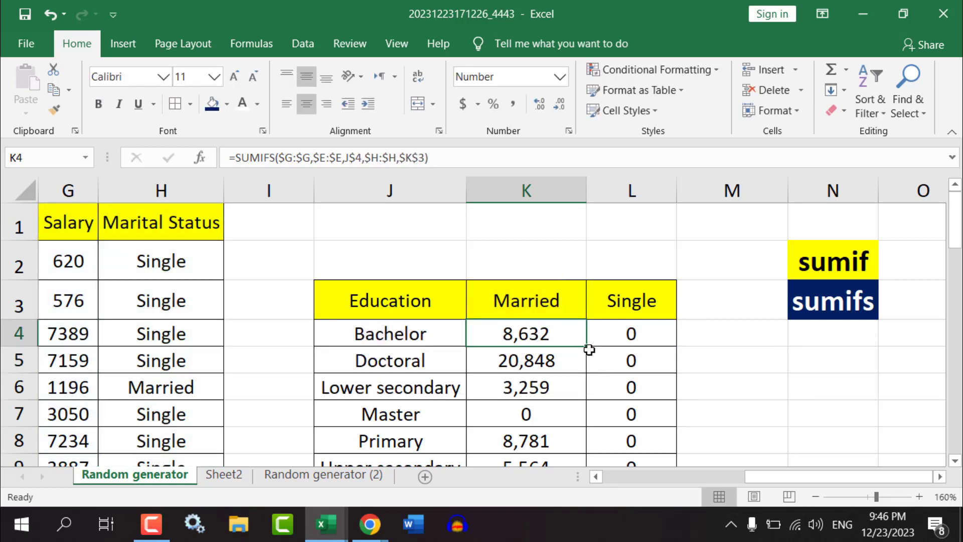
left_click_drag(586, 346, 639, 348)
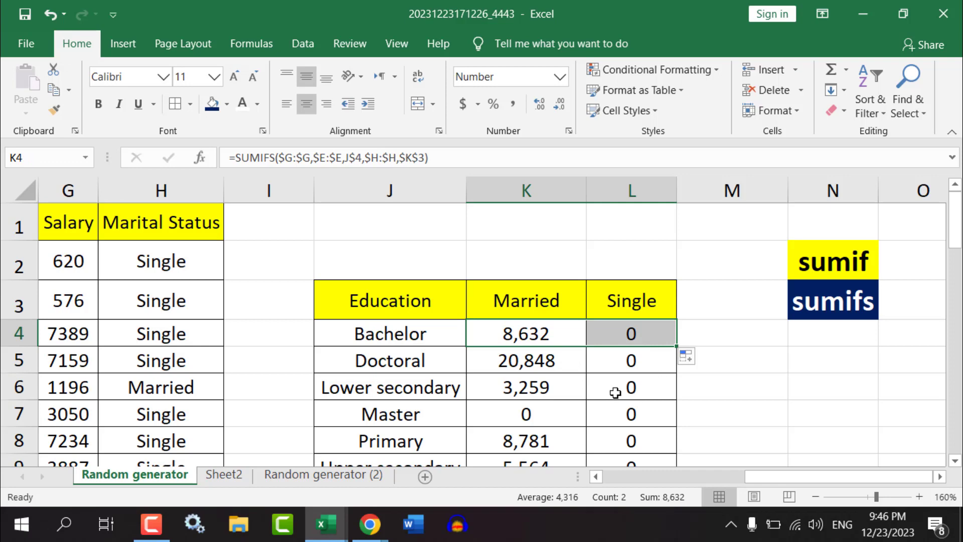
left_click(639, 336)
double_click(638, 336)
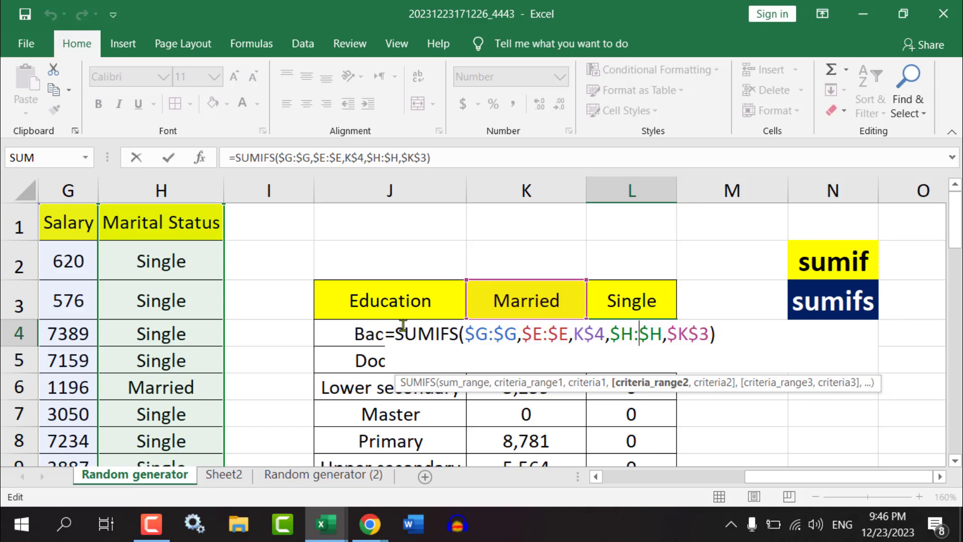
key("Return")
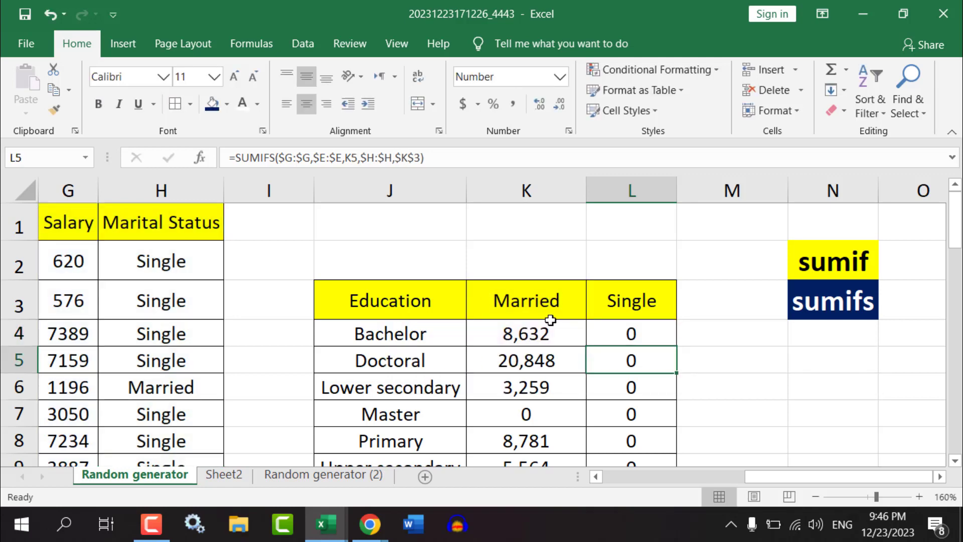
left_click(541, 325)
double_click(544, 330)
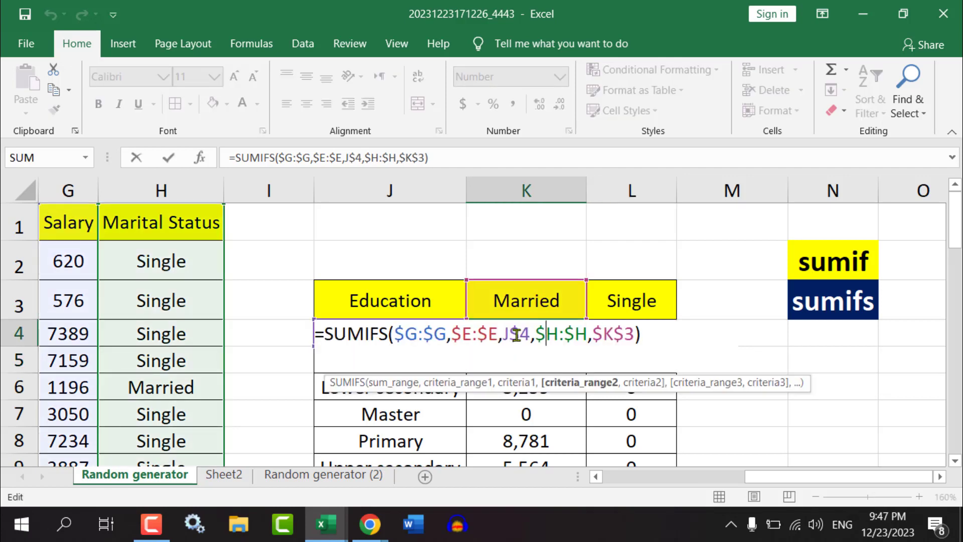
Switch K4's education criterion to $J4 and copy it into L4, which shows 8,632
double_click(517, 335)
key("F4")
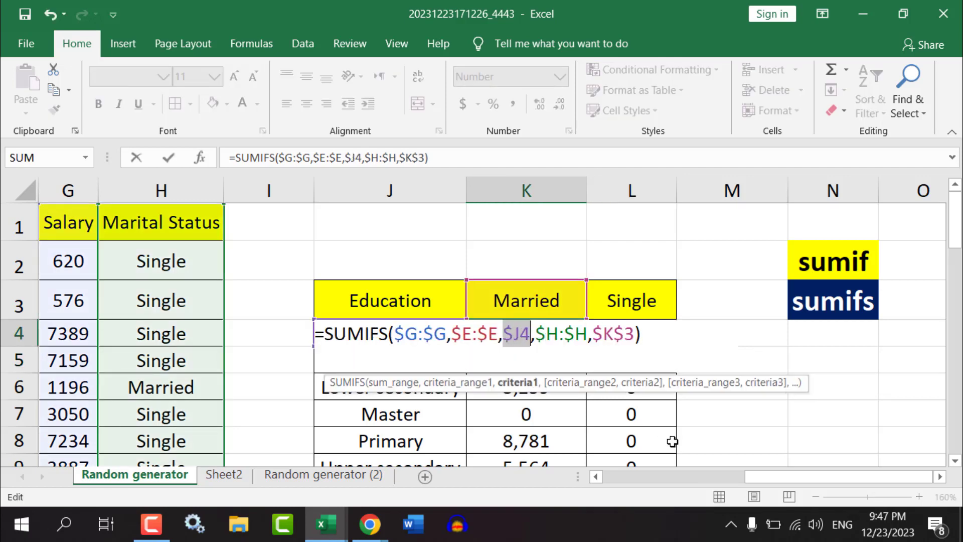
left_click(521, 333)
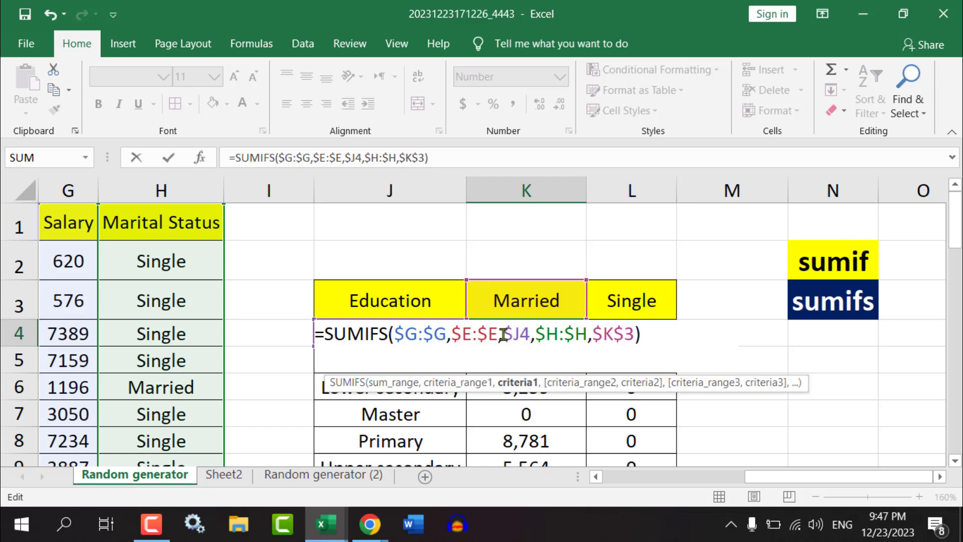
key("Return")
left_click(511, 326)
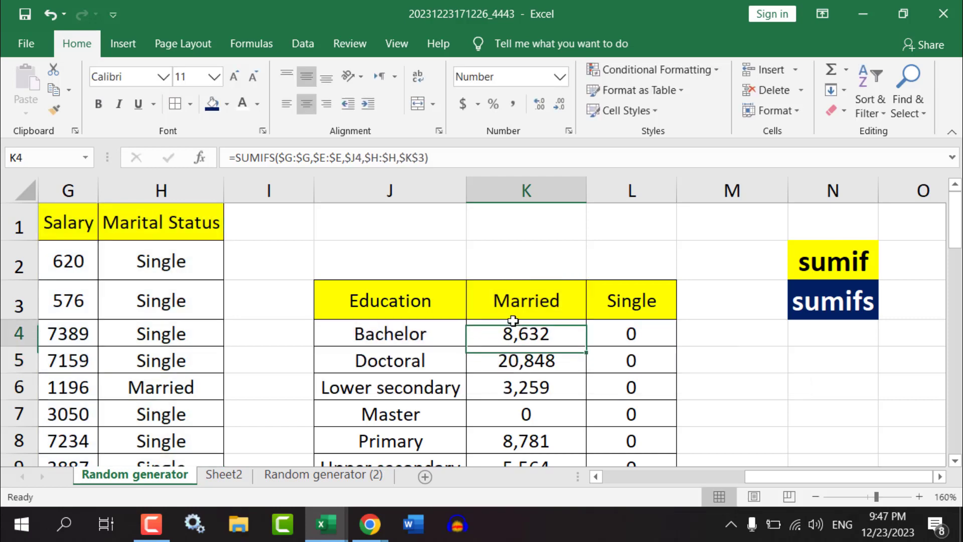
left_click_drag(586, 345, 642, 333)
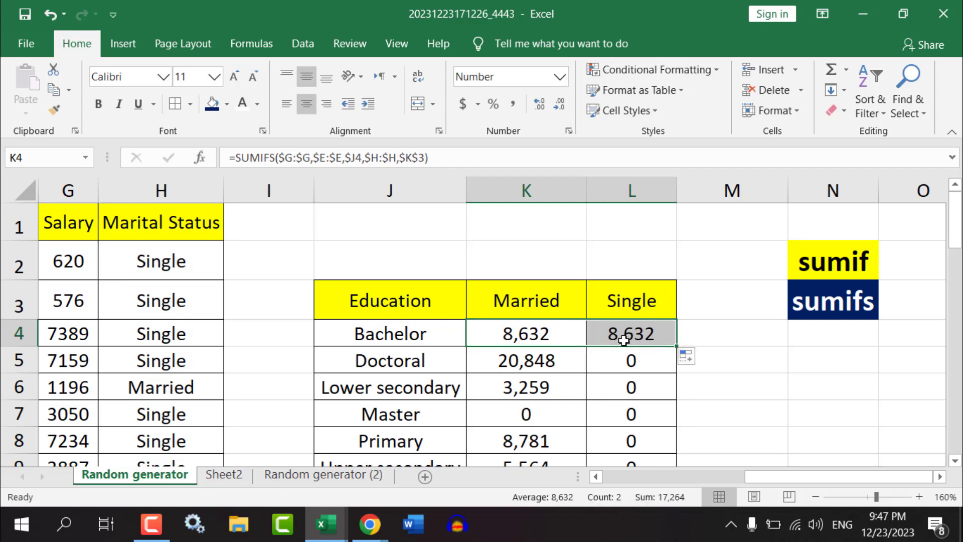
left_click(642, 335)
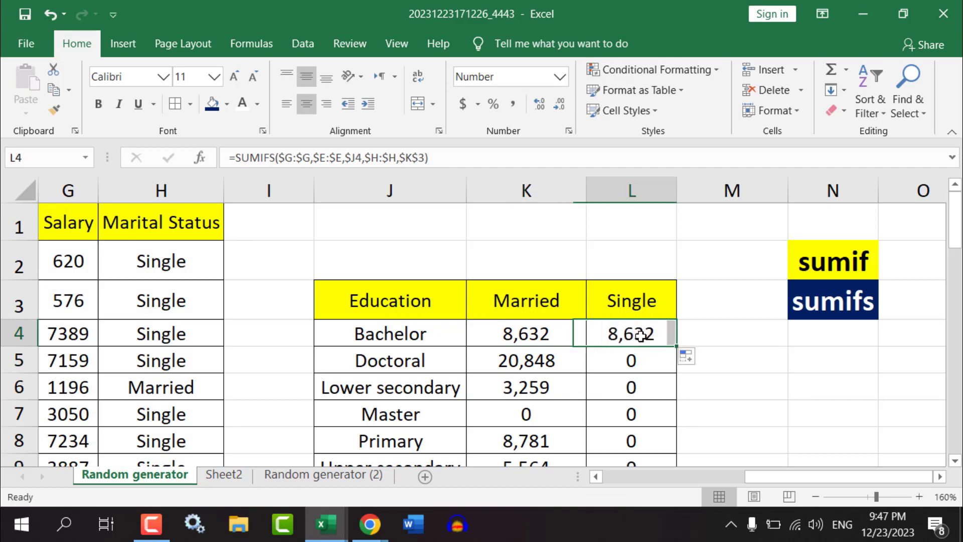
Highlight the Married/Single headers and the Bachelor row, then reopen K4's formula
left_click(524, 303)
left_click(373, 334)
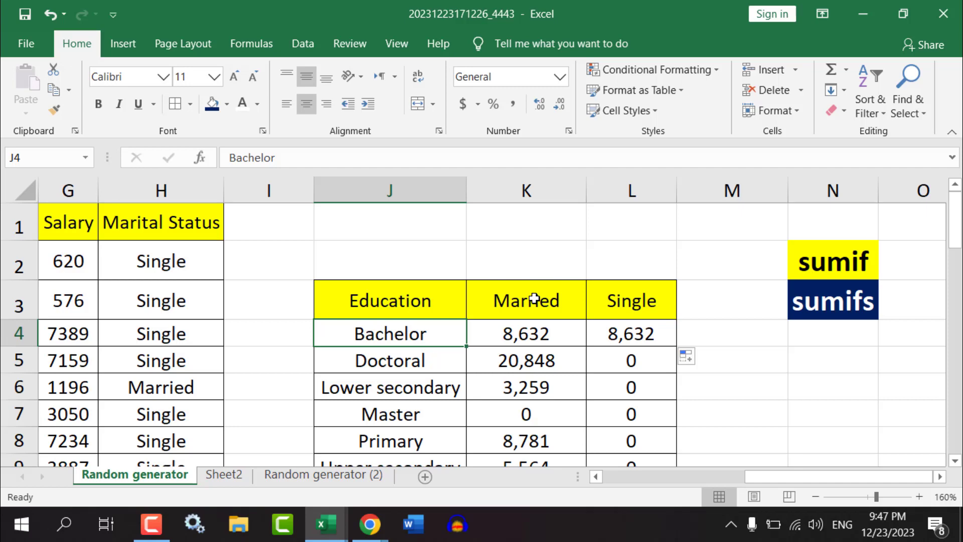
left_click(534, 297)
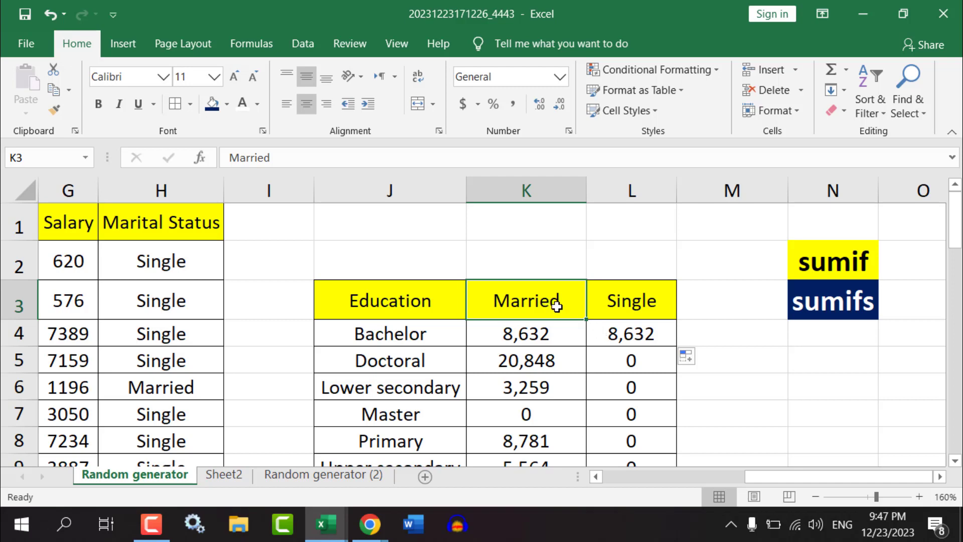
left_click_drag(509, 305, 672, 301)
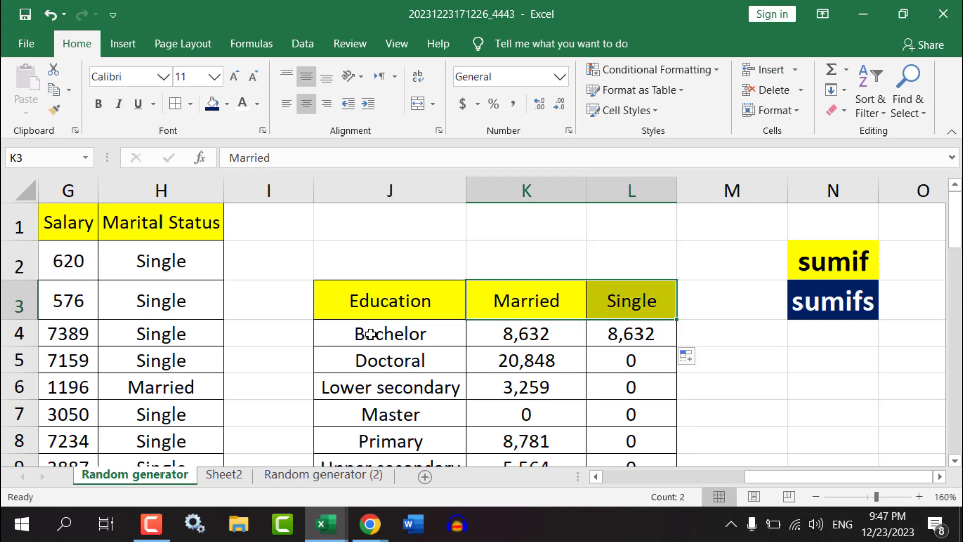
left_click_drag(365, 331, 509, 331)
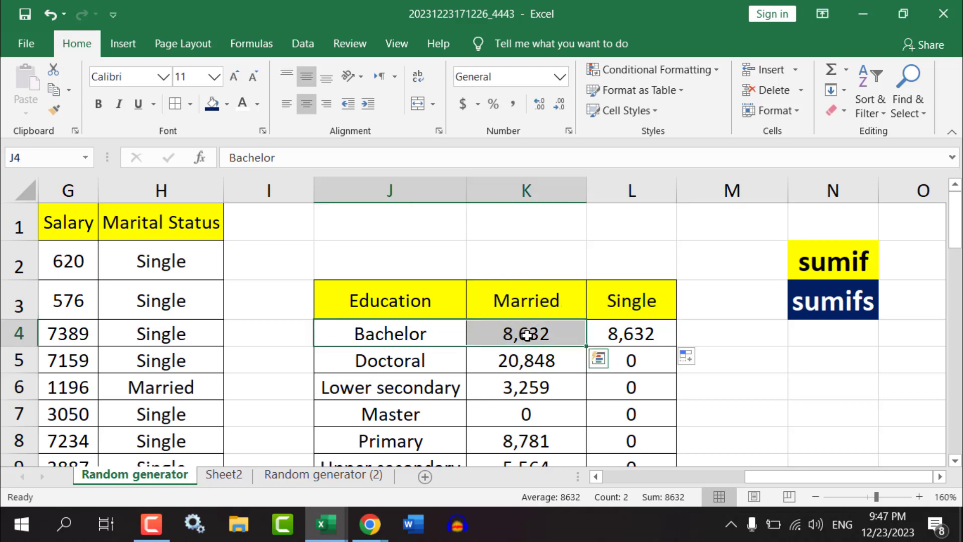
left_click(527, 335)
double_click(527, 334)
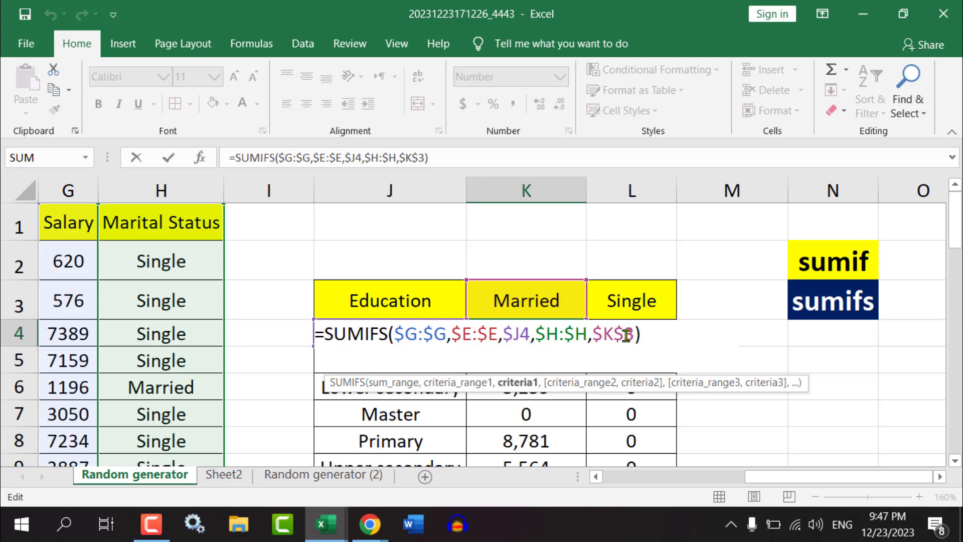
Change K4's $K$3 marital-status reference and copy the formula into L4
left_click(622, 335)
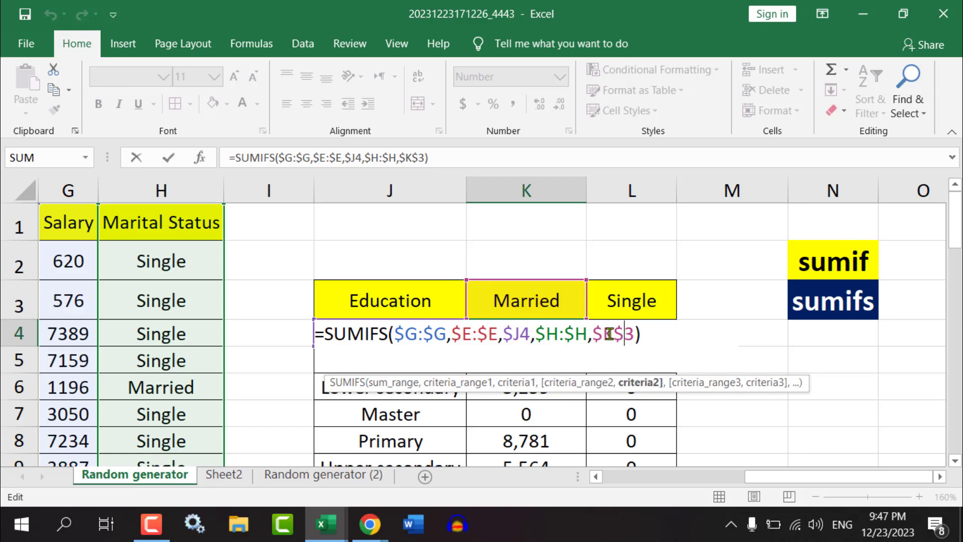
double_click(609, 333)
key("F4")
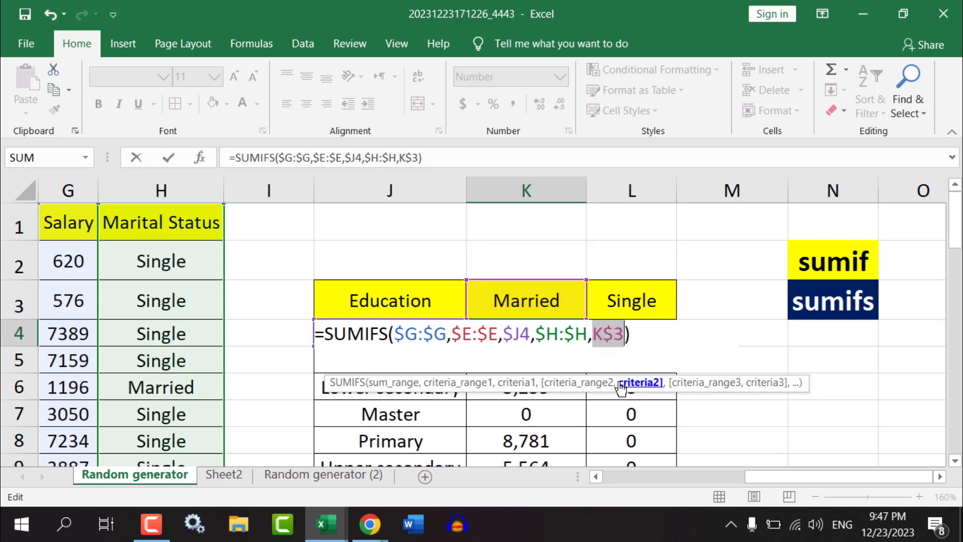
key("F4")
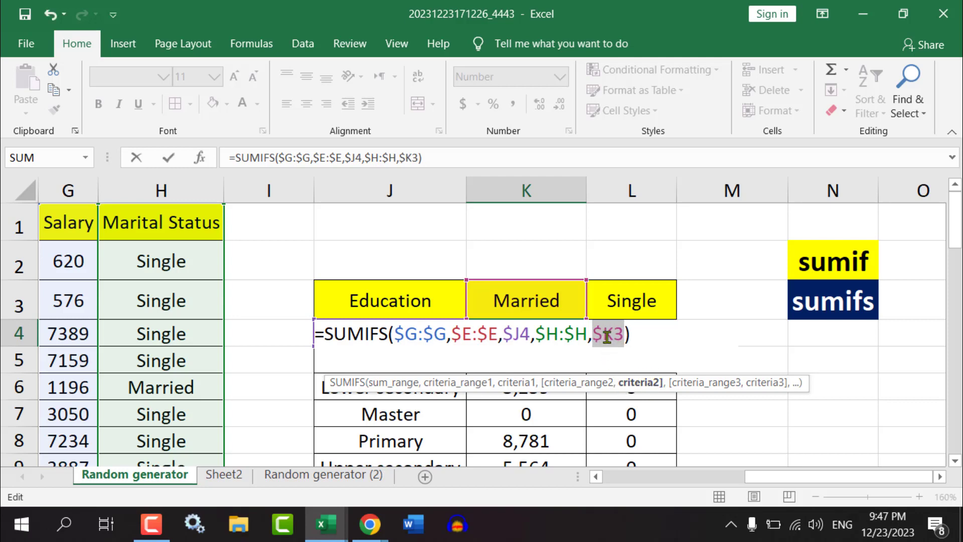
left_click(598, 335)
left_click_drag(598, 335, 592, 335)
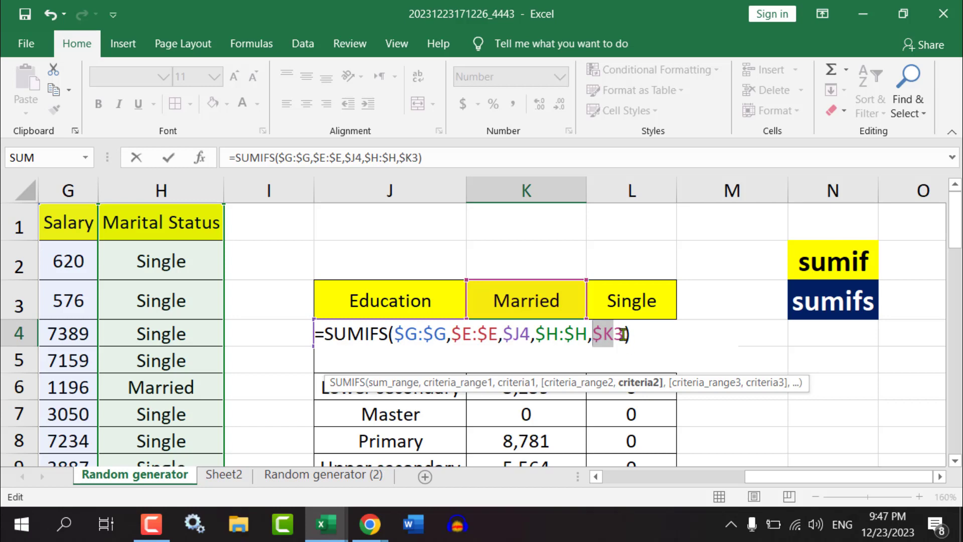
key("Return")
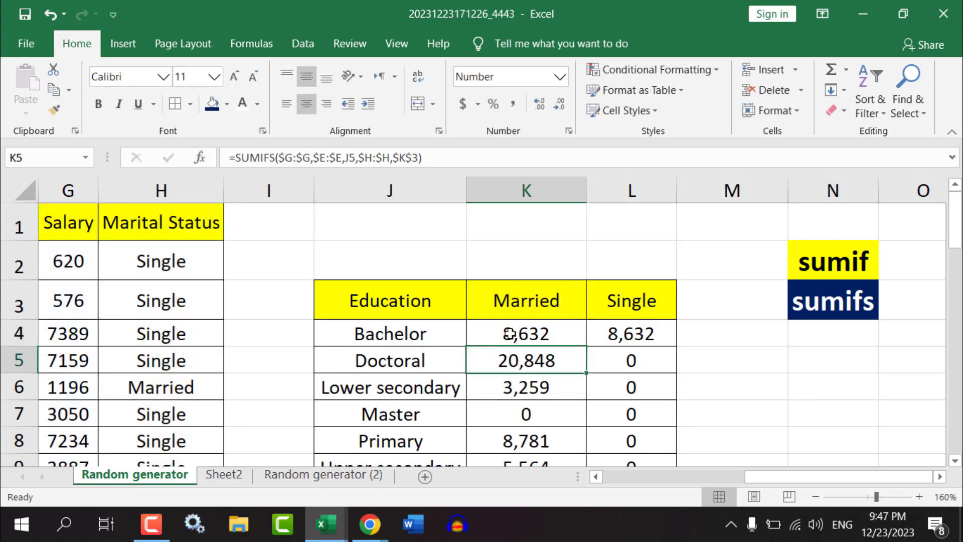
left_click(506, 334)
left_click_drag(582, 346, 644, 341)
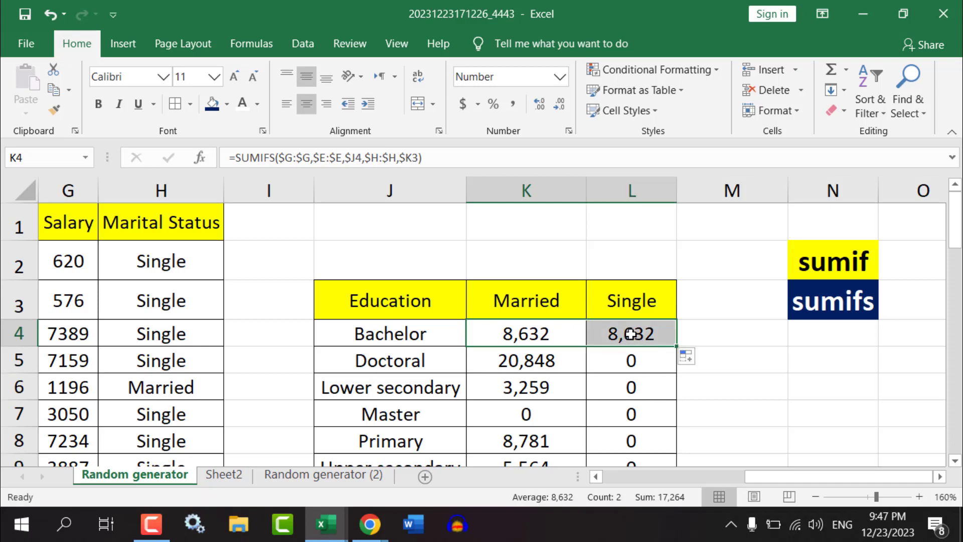
left_click(534, 331)
left_click_drag(585, 346, 645, 341)
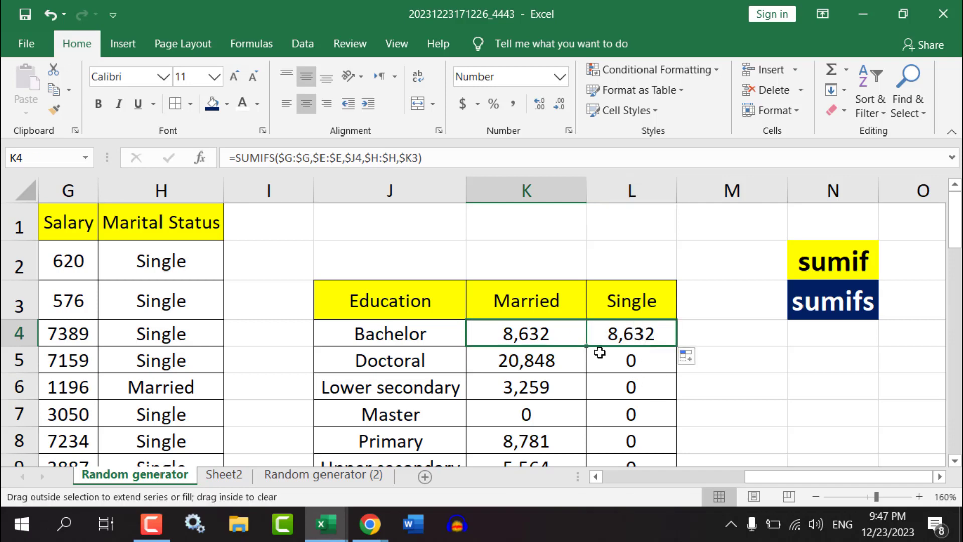
Cycle L4's marital-status reference with F4 to lock only the row as K$3
double_click(636, 334)
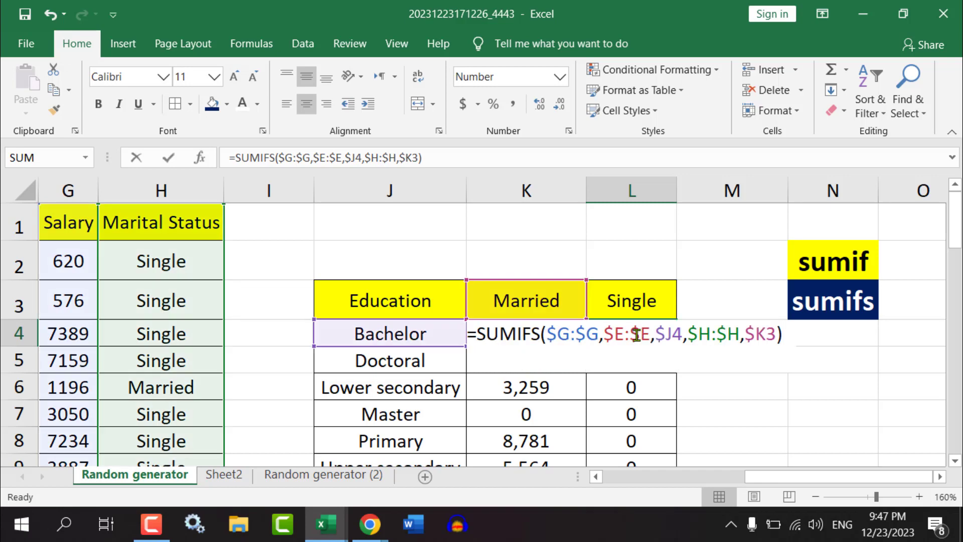
left_click(769, 333)
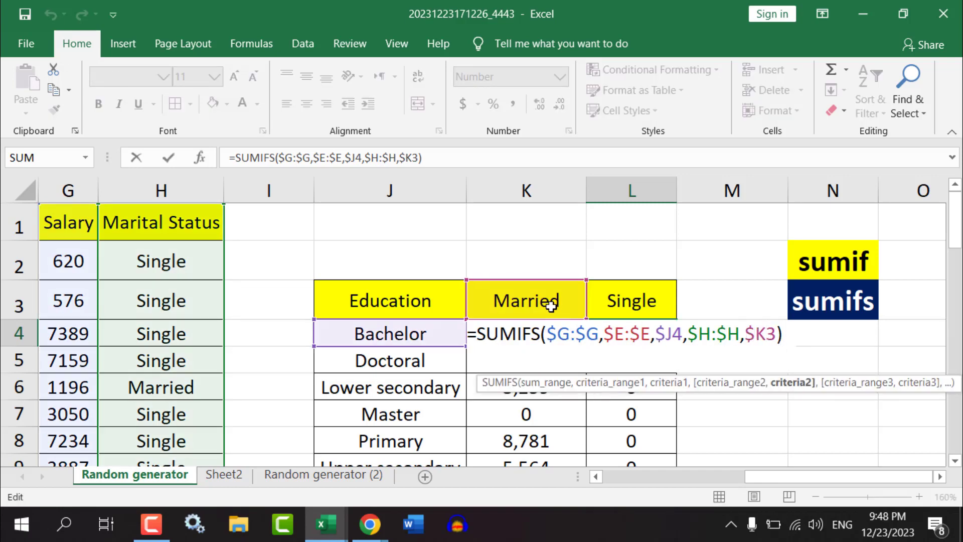
left_click(765, 337)
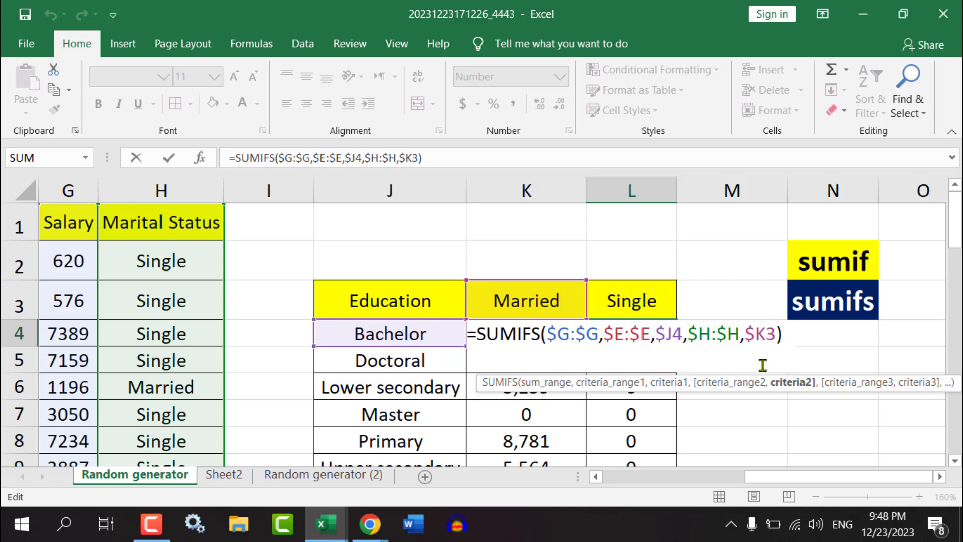
double_click(763, 337)
key("F4")
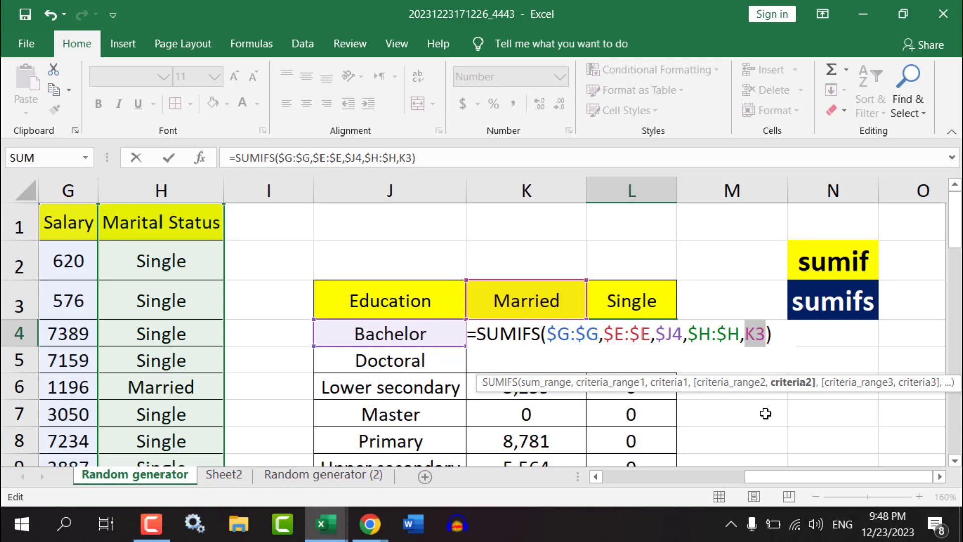
key("F4")
key("F4")
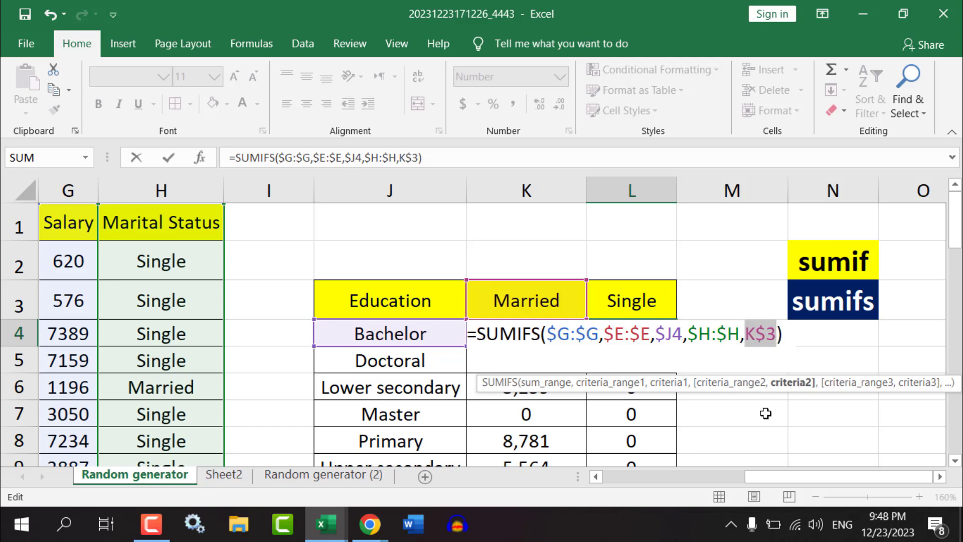
key("F4")
key("Return")
Re-lock K4's criterion as K$3 and copy it into L4, giving 25,382 for Single Bachelor
left_click(523, 336)
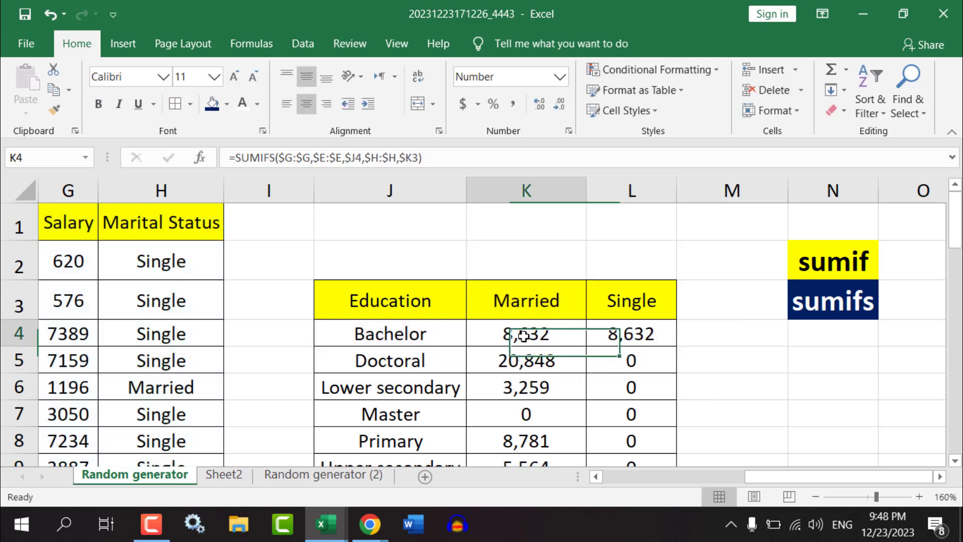
left_click_drag(523, 336, 531, 337)
double_click(572, 334)
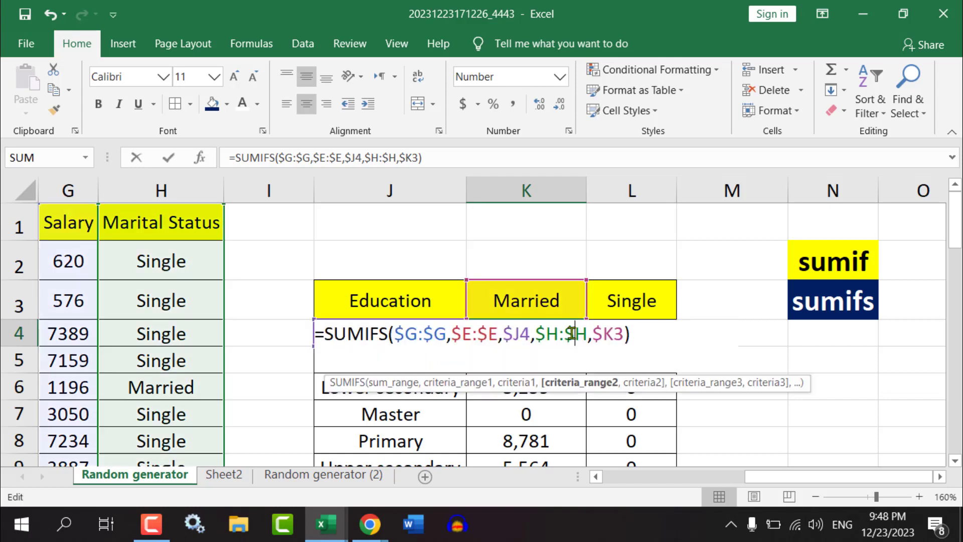
left_click(611, 333)
double_click(611, 334)
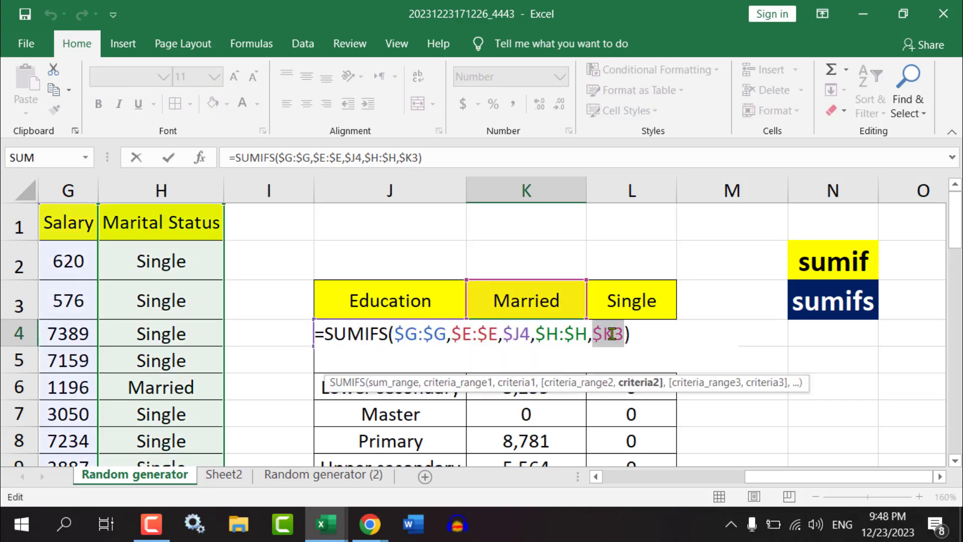
key("F4")
key("F4")
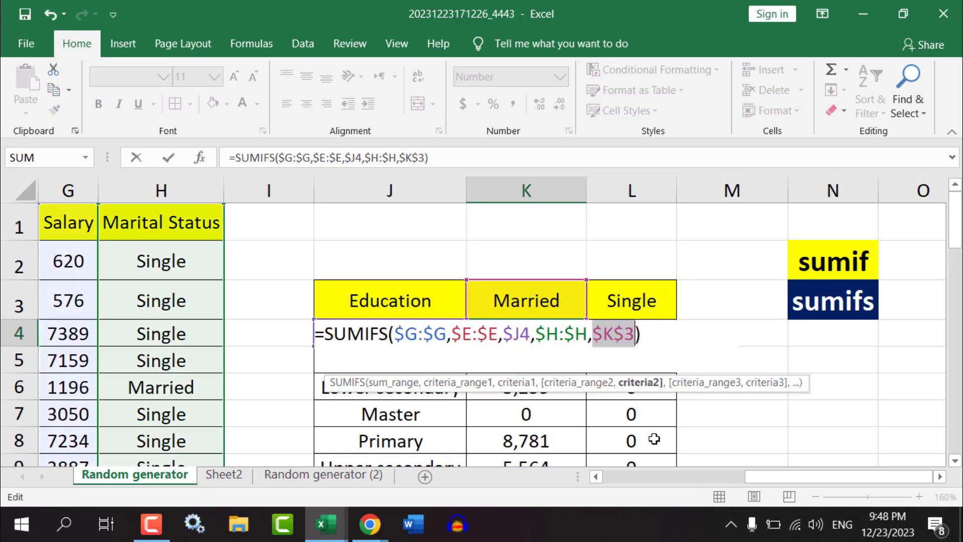
key("F4")
key("Return")
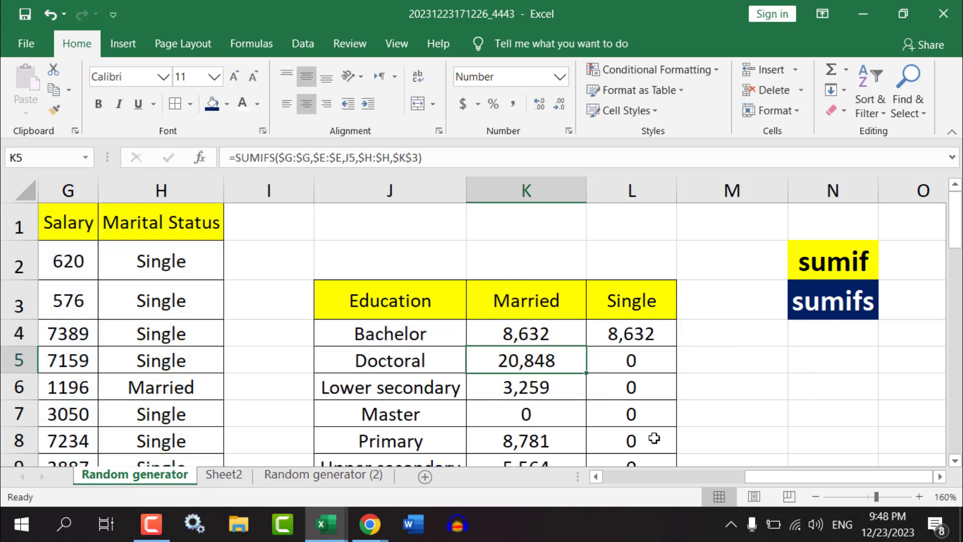
left_click(557, 340)
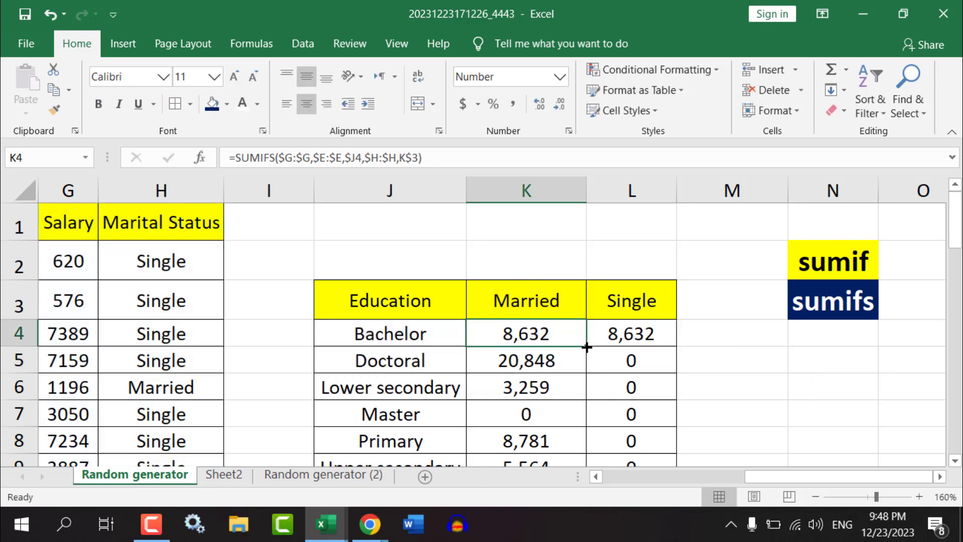
left_click_drag(586, 346, 634, 351)
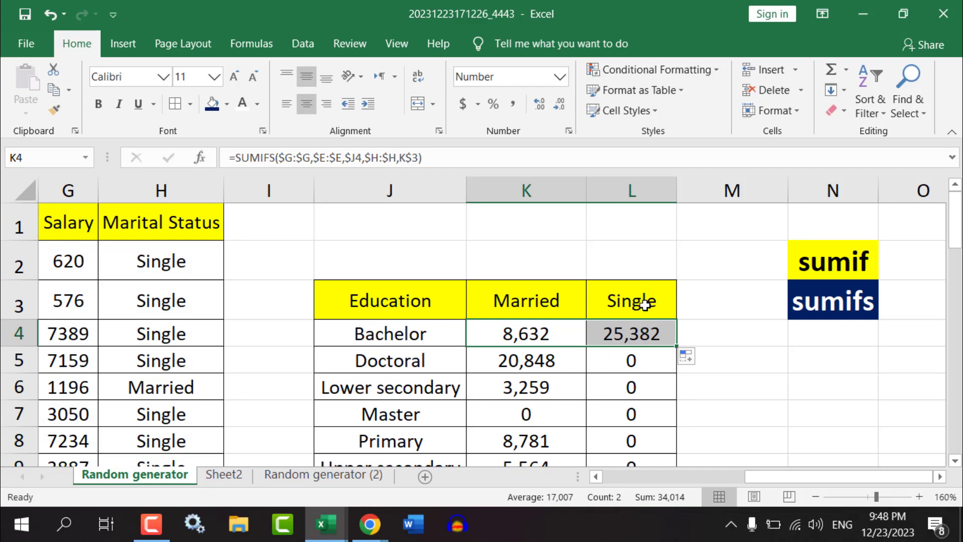
Confirm L4 uses L$3, then fill K4:L4 down to row 9 for all education levels
double_click(645, 326)
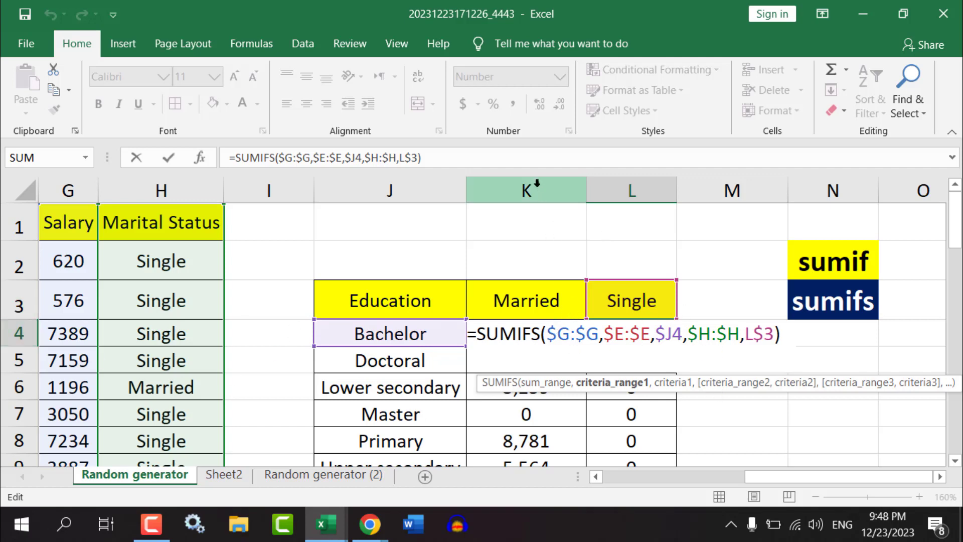
key("Return")
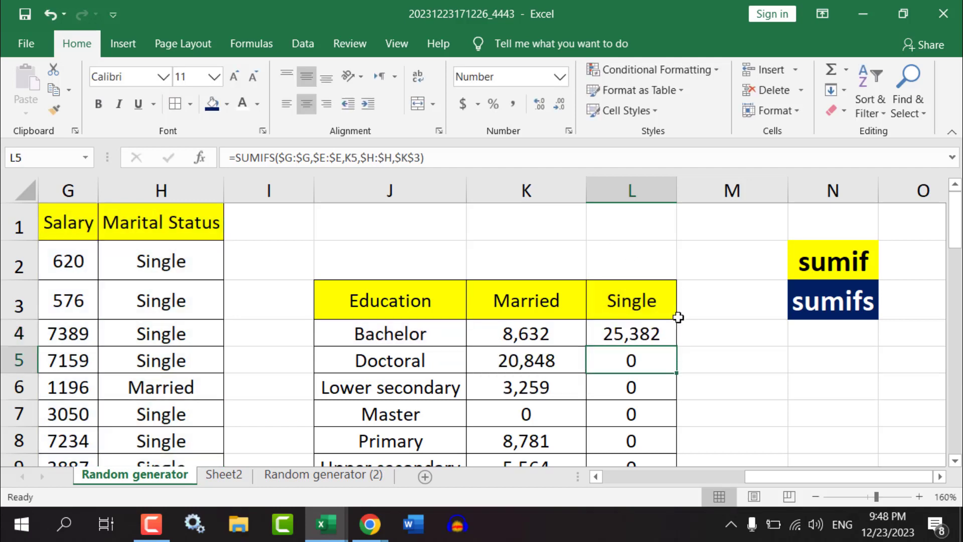
left_click(552, 336)
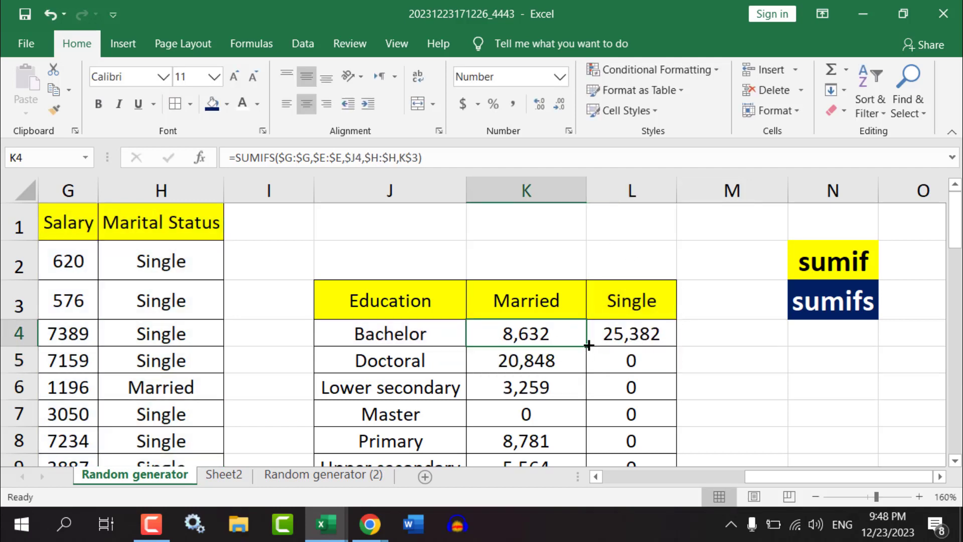
mouse_move(588, 345)
left_mouse_down()
mouse_move(594, 414)
mouse_move(662, 404)
left_mouse_up()
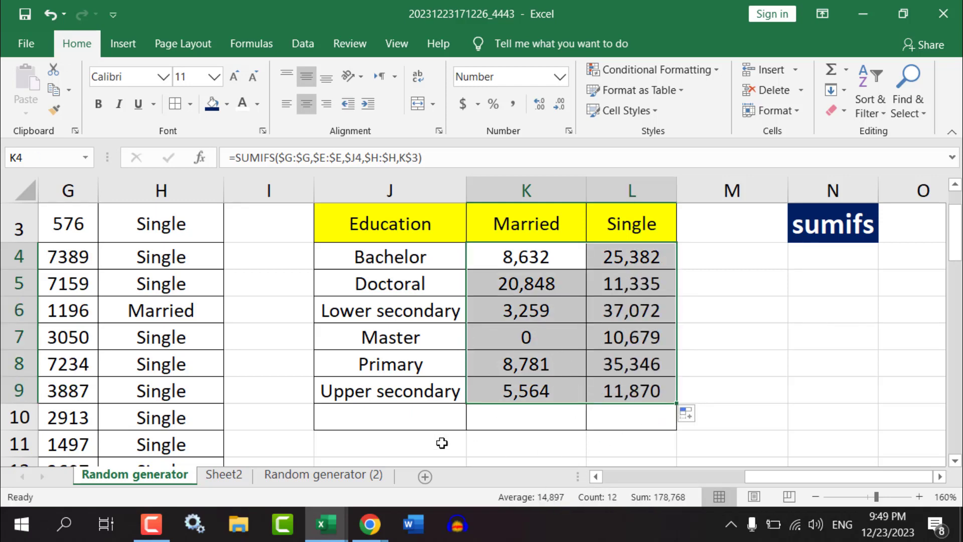
Inspect the Bachelor and Master Married and Single formulas and the K4 formula
left_click(361, 257)
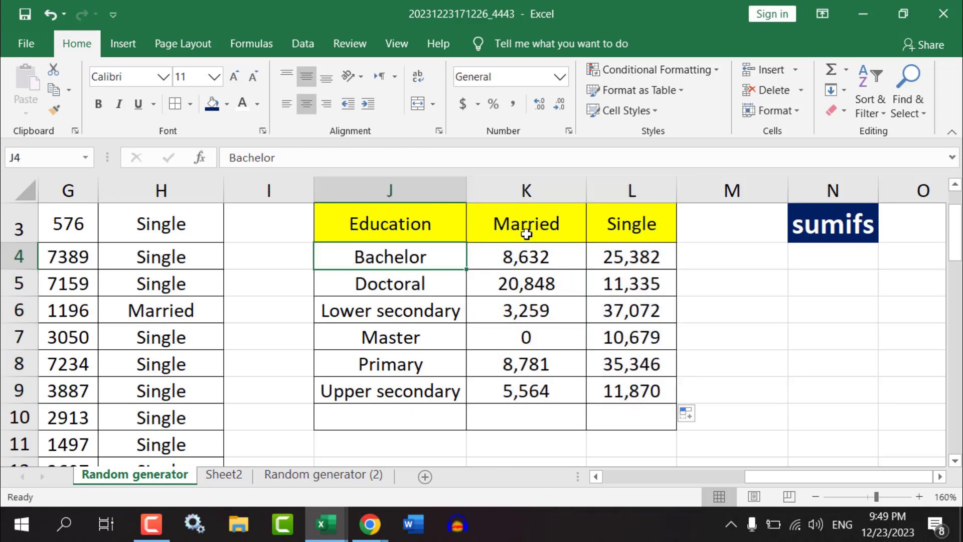
left_click(526, 251)
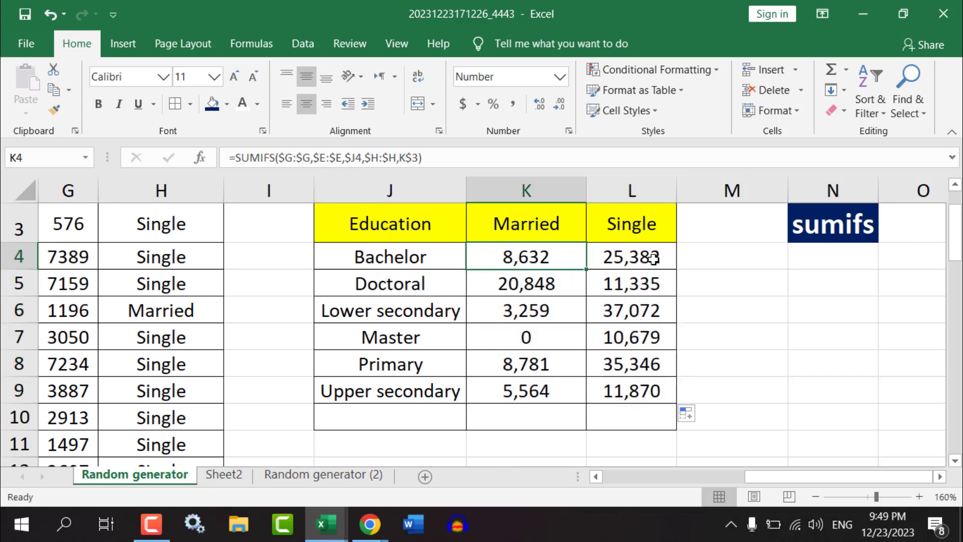
left_click(377, 340)
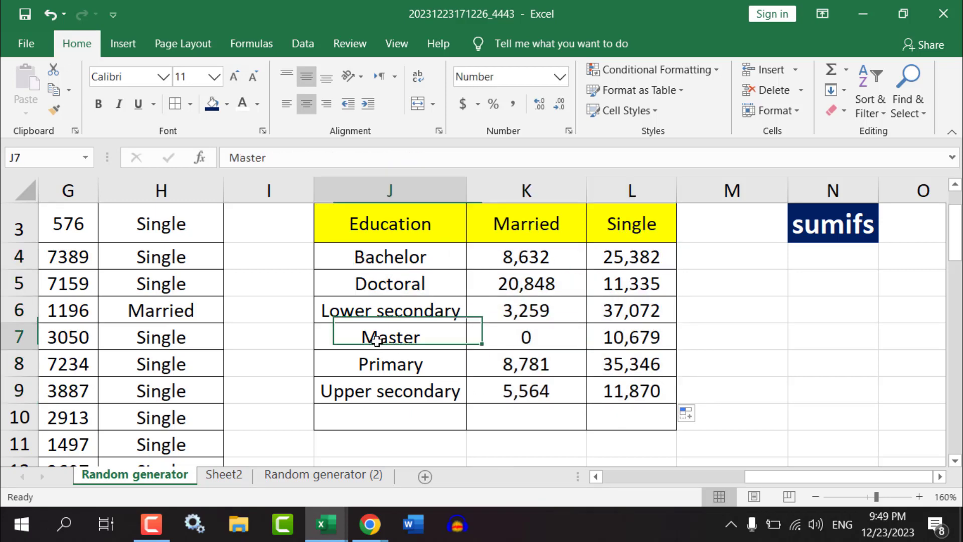
left_click(525, 337)
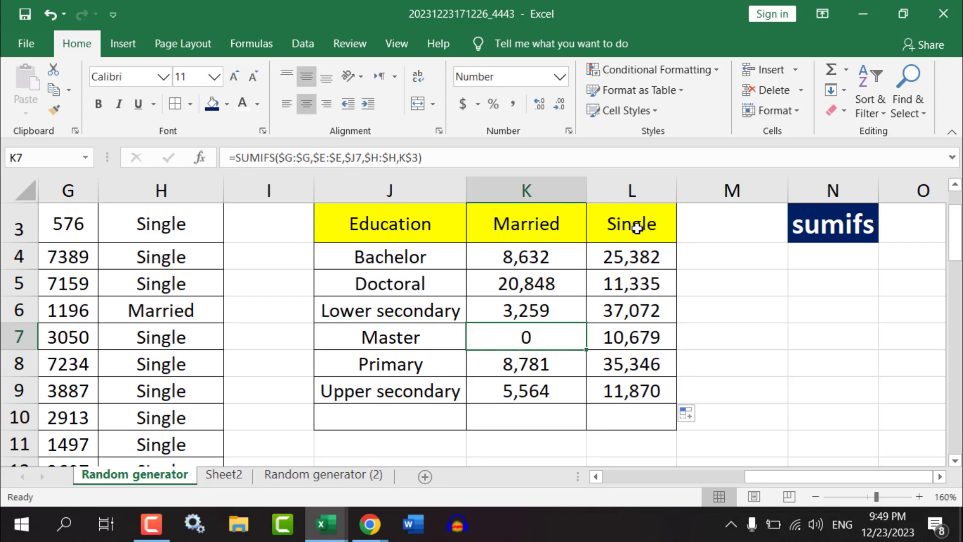
left_click(619, 223)
left_click(650, 338)
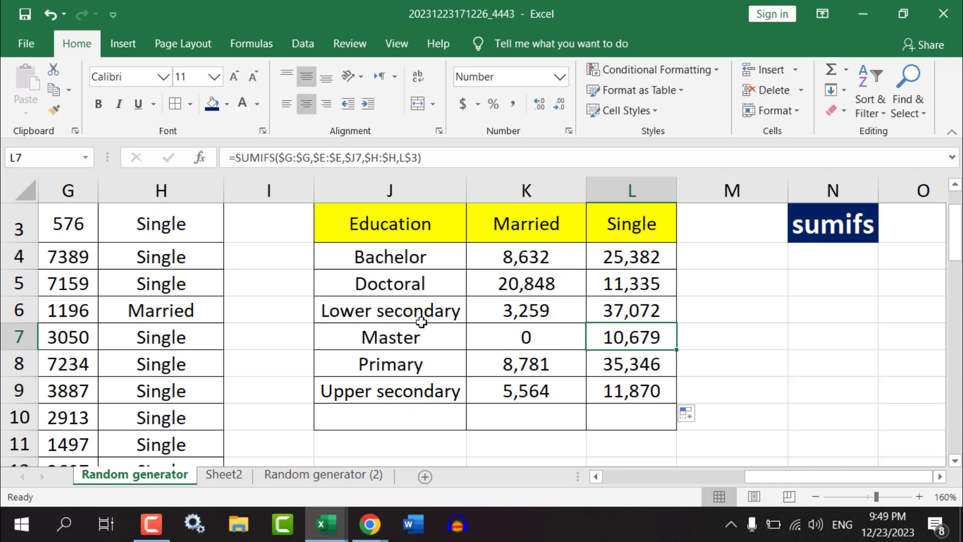
left_click(523, 260)
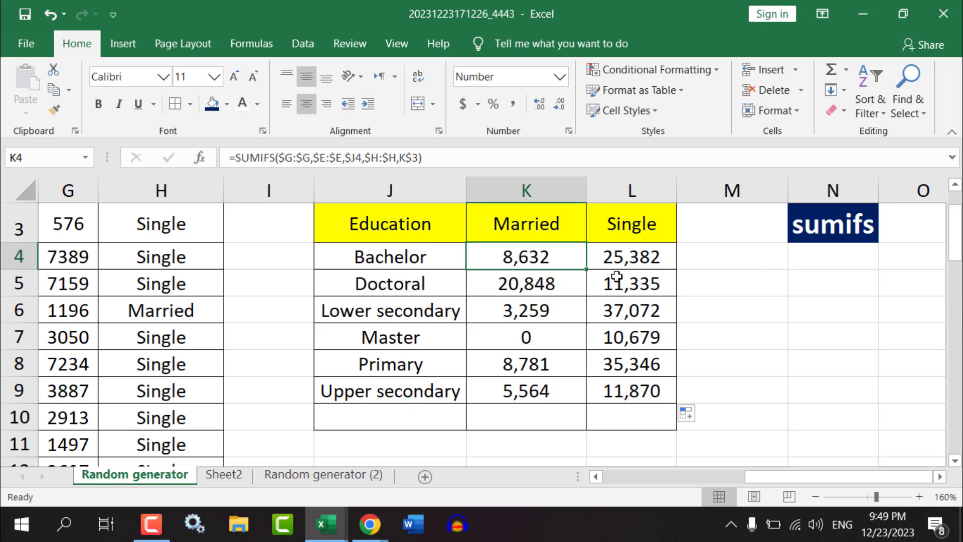
Select the K4:L9 totals and delete them
left_click_drag(647, 260, 530, 261)
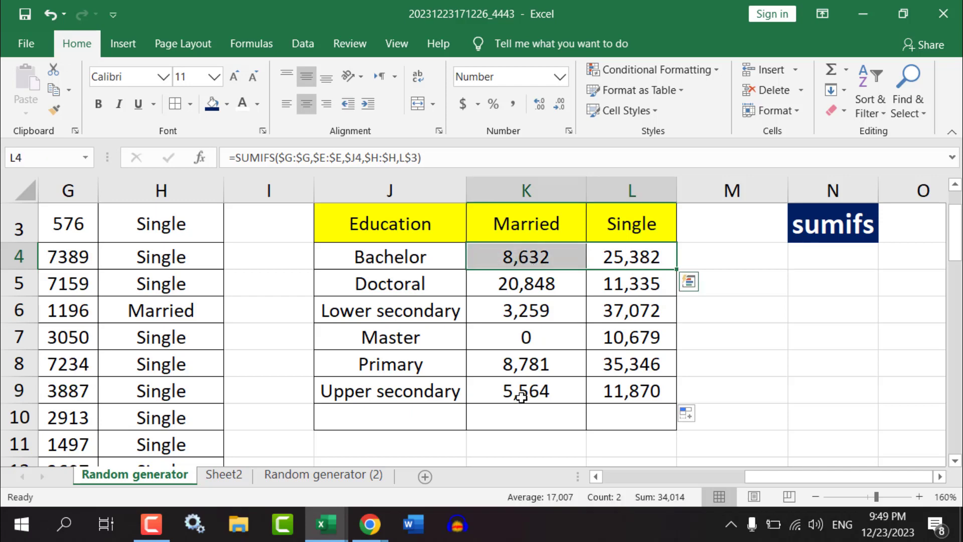
left_click_drag(523, 396, 617, 265)
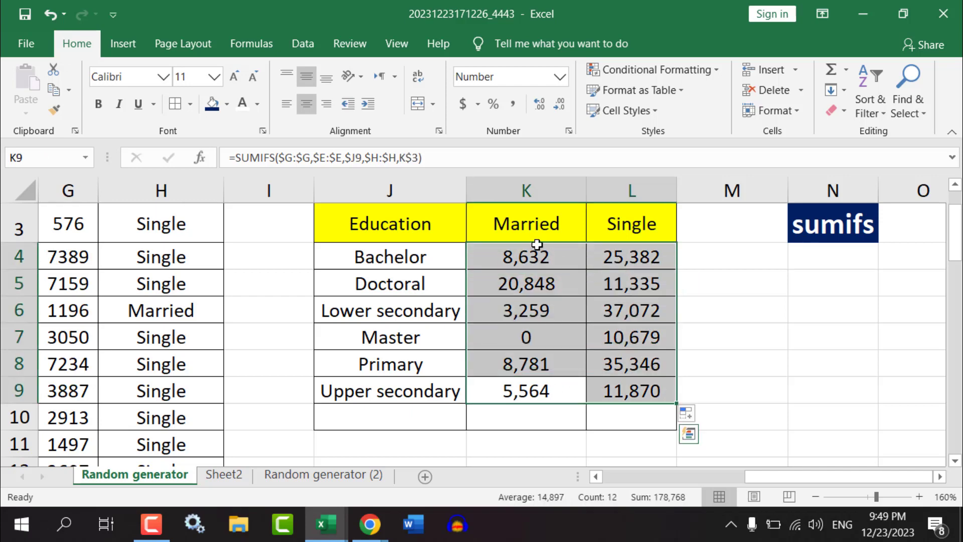
left_click(542, 261)
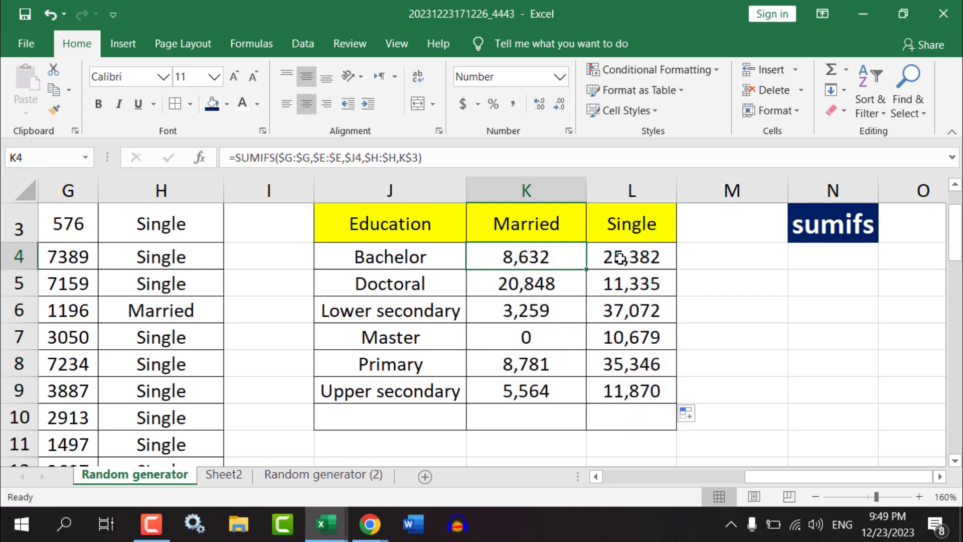
left_click_drag(623, 254, 525, 379)
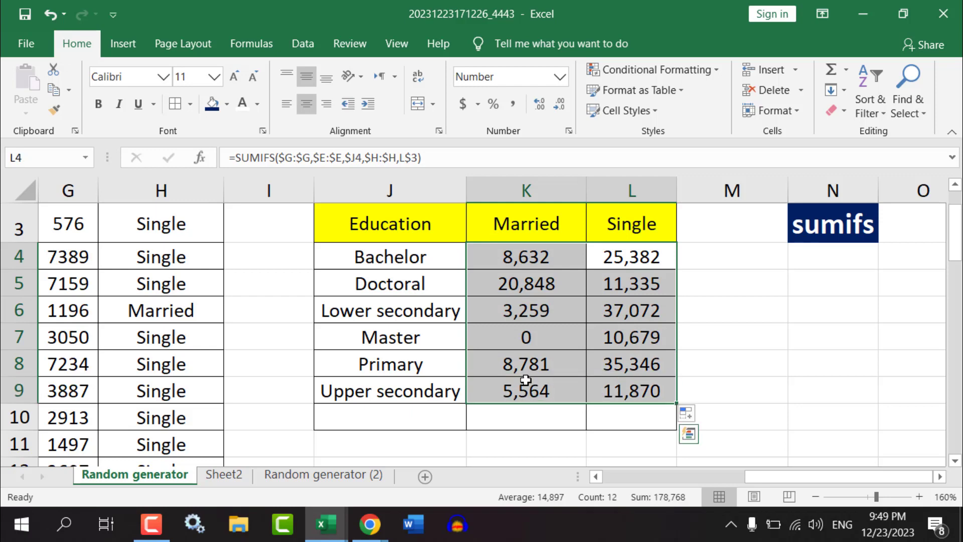
key("Delete")
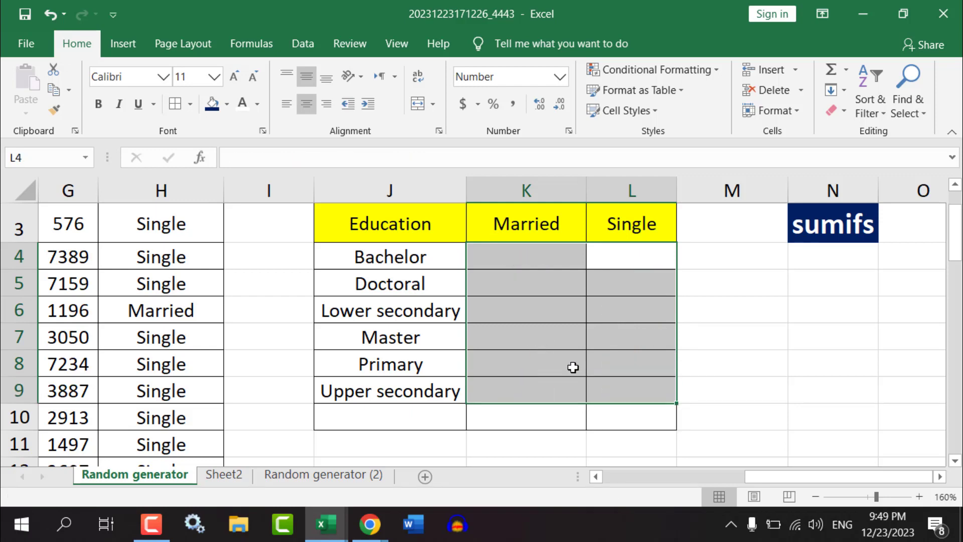
Start =sumifs( in K4 with the Salary column as absolute sum range $G:$G
scroll(578, 390, "up", 3, "ctrl")
scroll(513, 380, "up", 1)
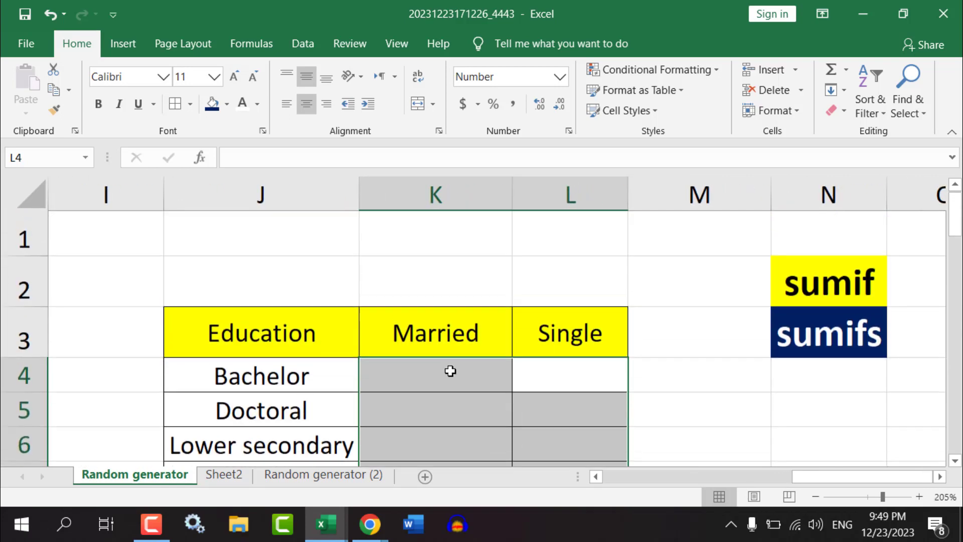
left_click(442, 379)
type("=")
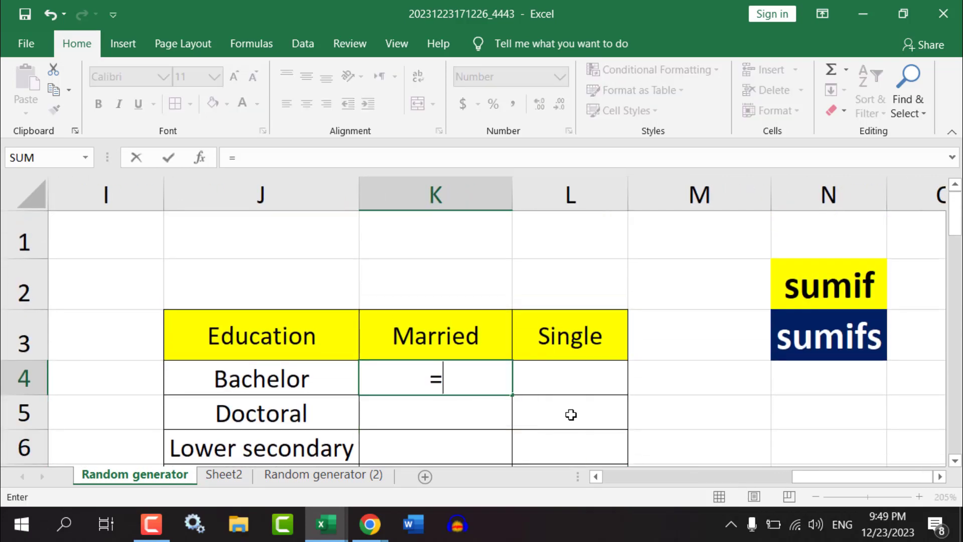
type("sumi")
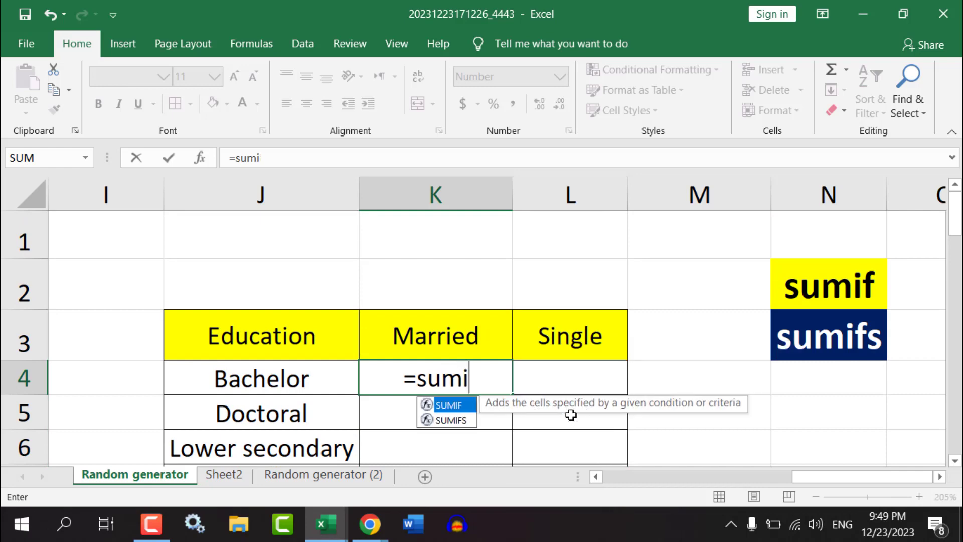
type("fs")
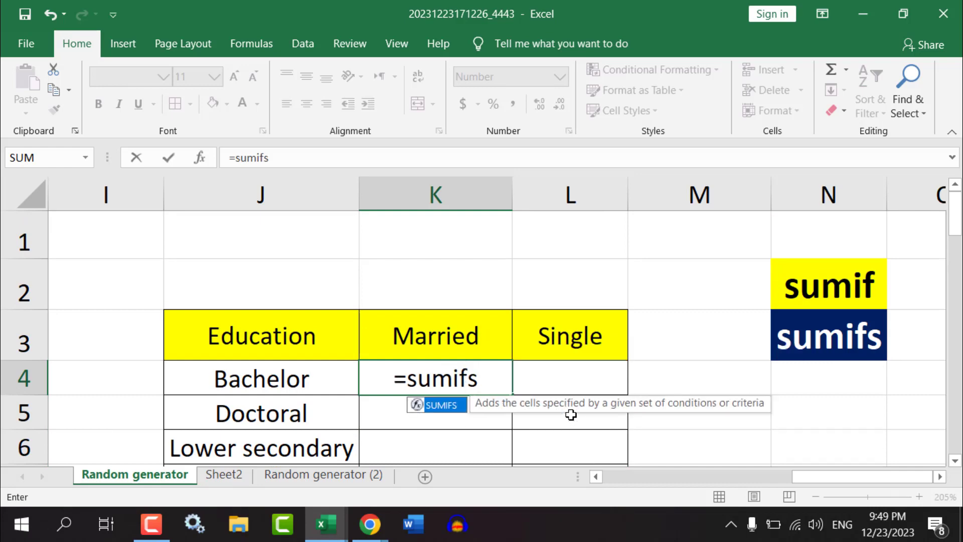
type("(")
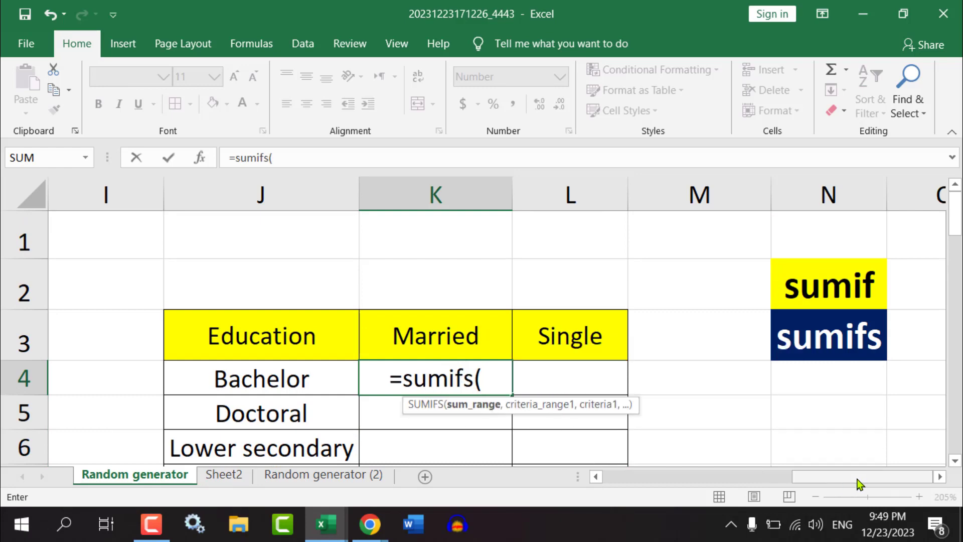
left_click_drag(856, 483, 789, 483)
left_click(280, 191)
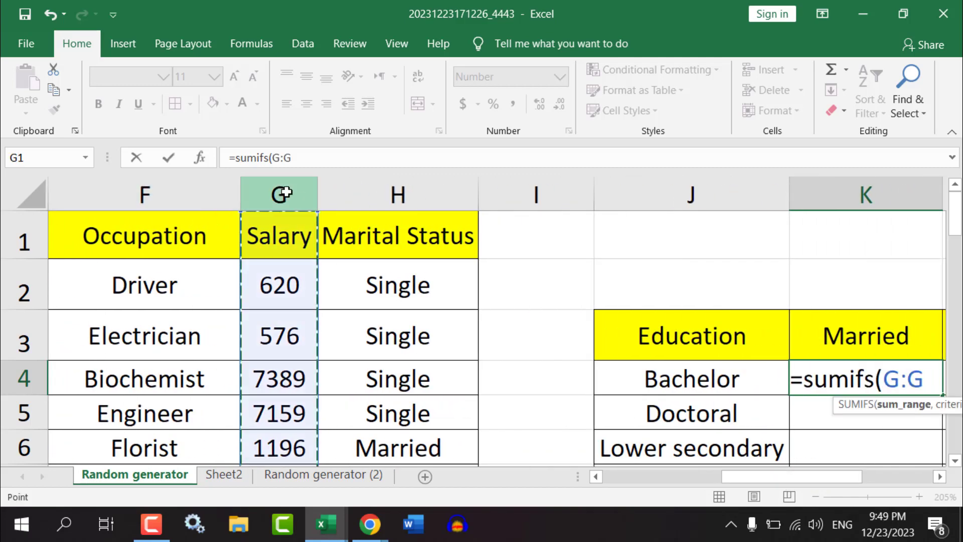
left_click_drag(791, 476, 862, 477)
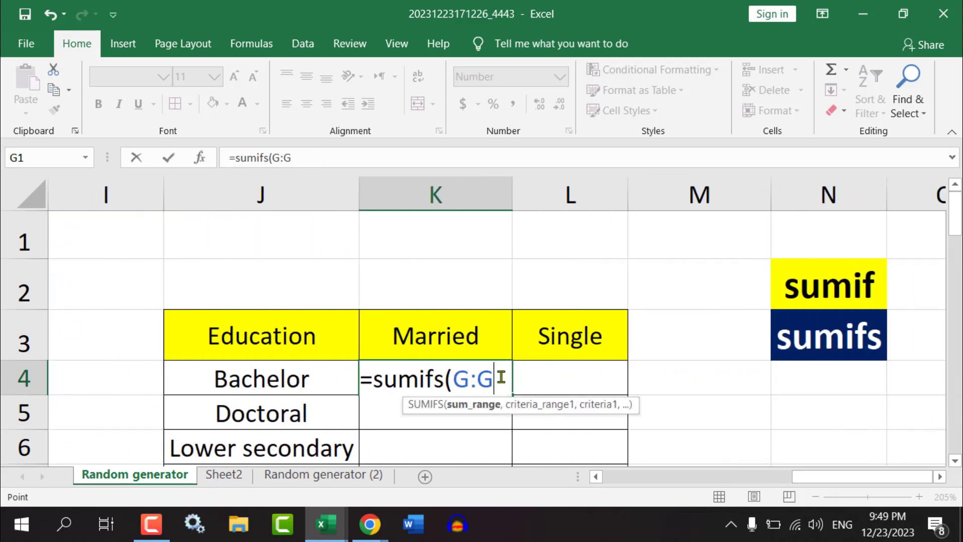
left_click_drag(495, 379, 458, 382)
key("F4")
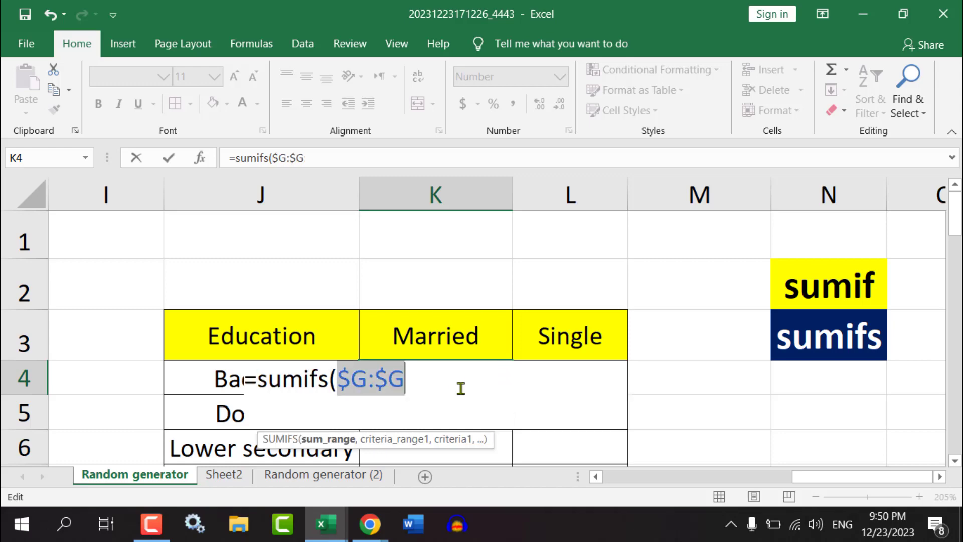
left_click(407, 381)
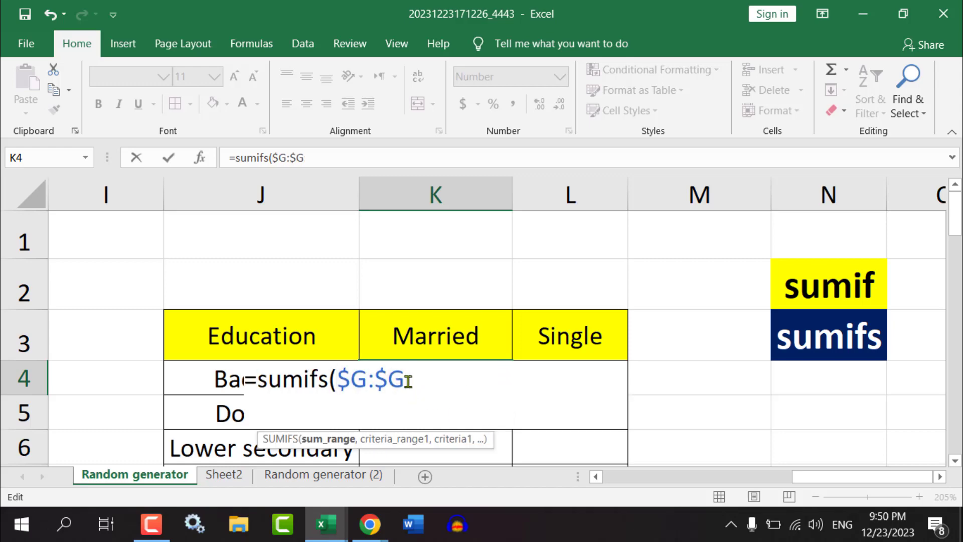
type(",")
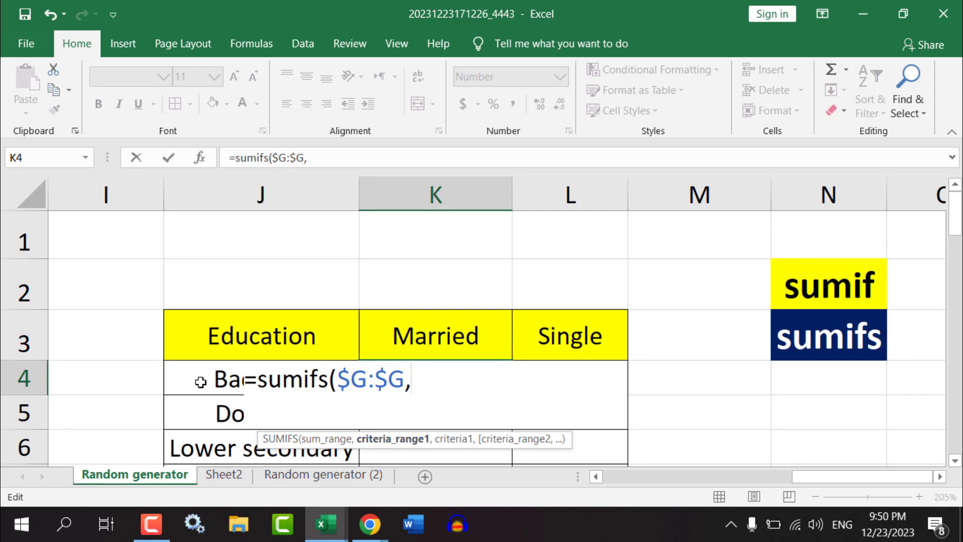
Add the Education column as the absolute first criteria range $E:$E
left_click_drag(896, 478, 783, 479)
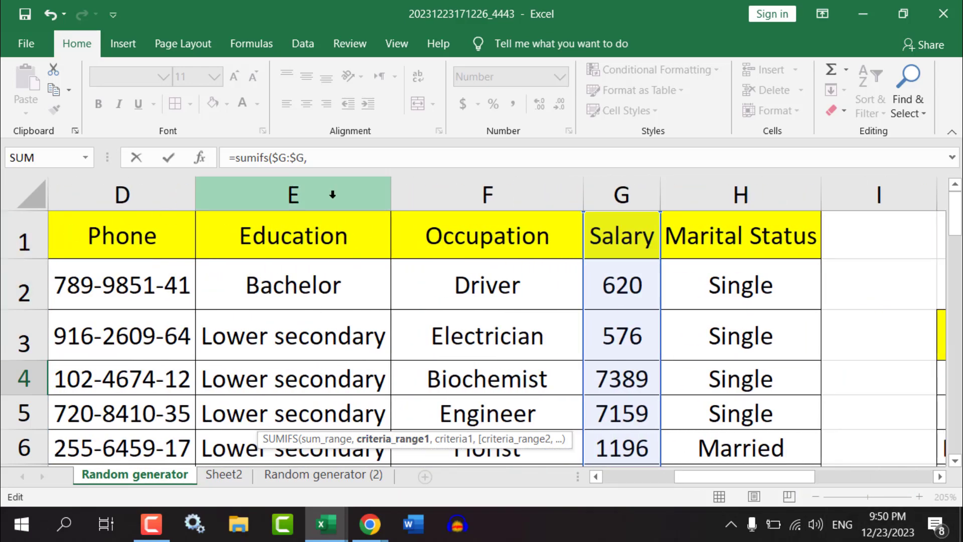
left_click(301, 197)
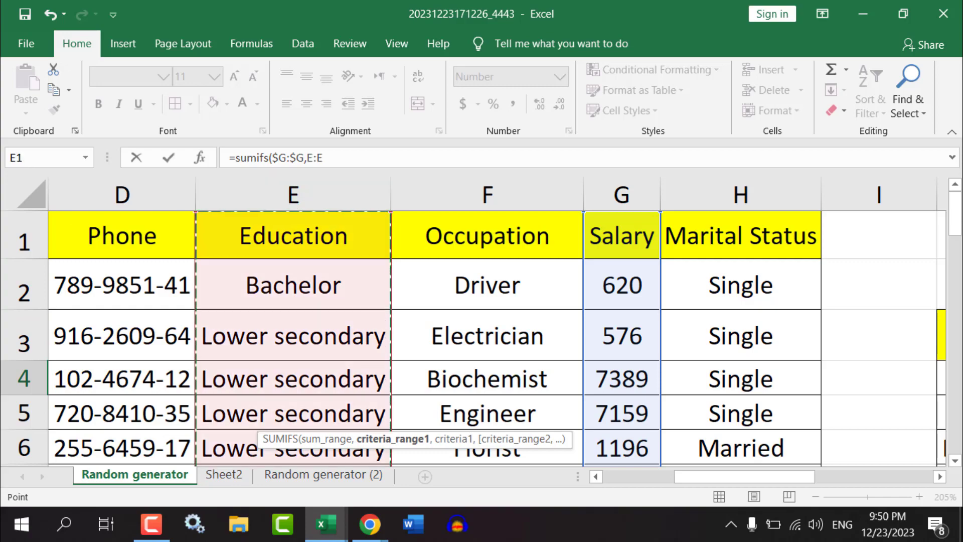
left_click_drag(792, 479, 930, 475)
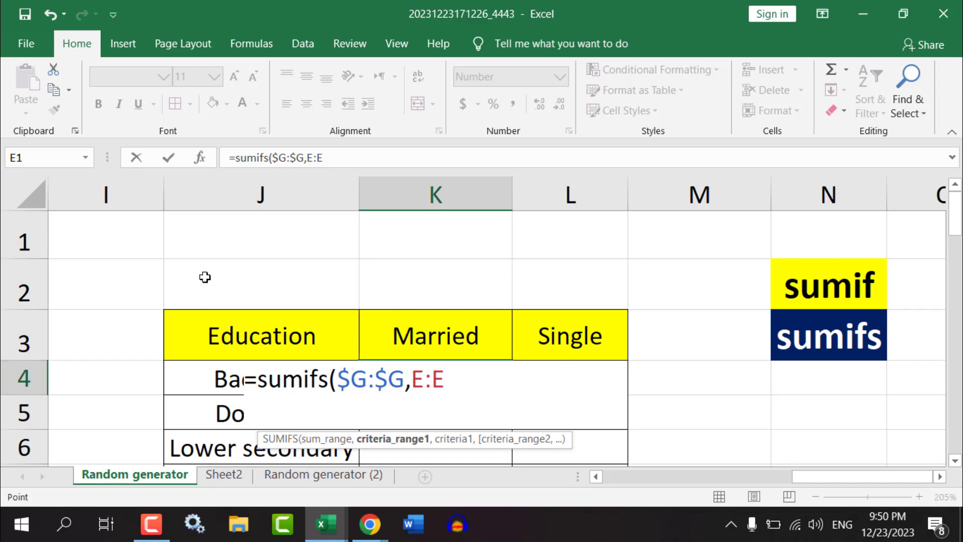
double_click(429, 379)
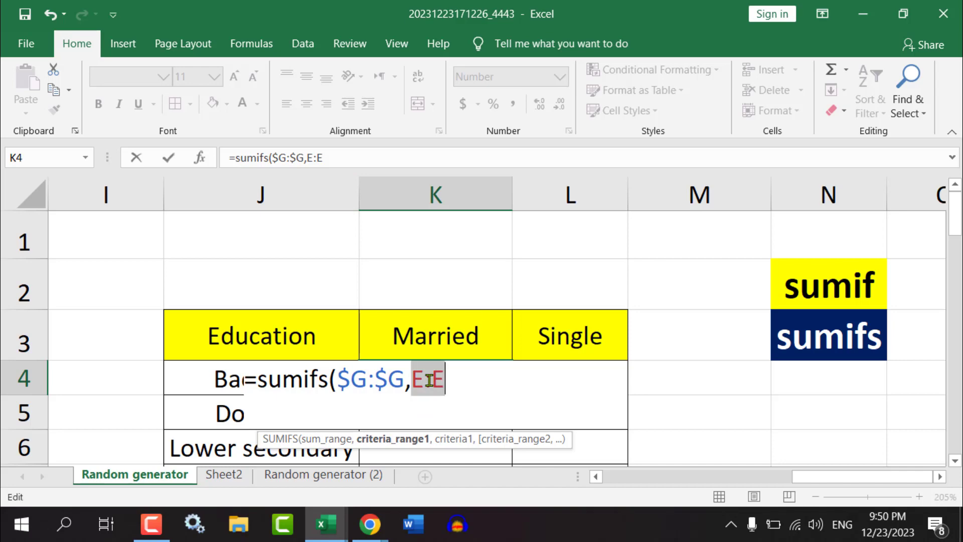
key("F4")
key("F4")
key("F4")
key("F4")
key("F4")
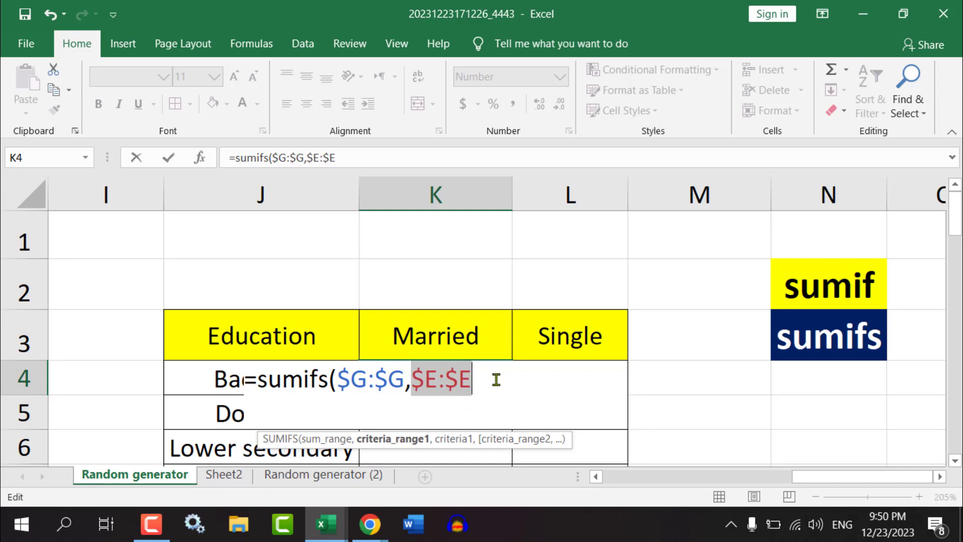
key("F4")
key("F4")
key("F4")
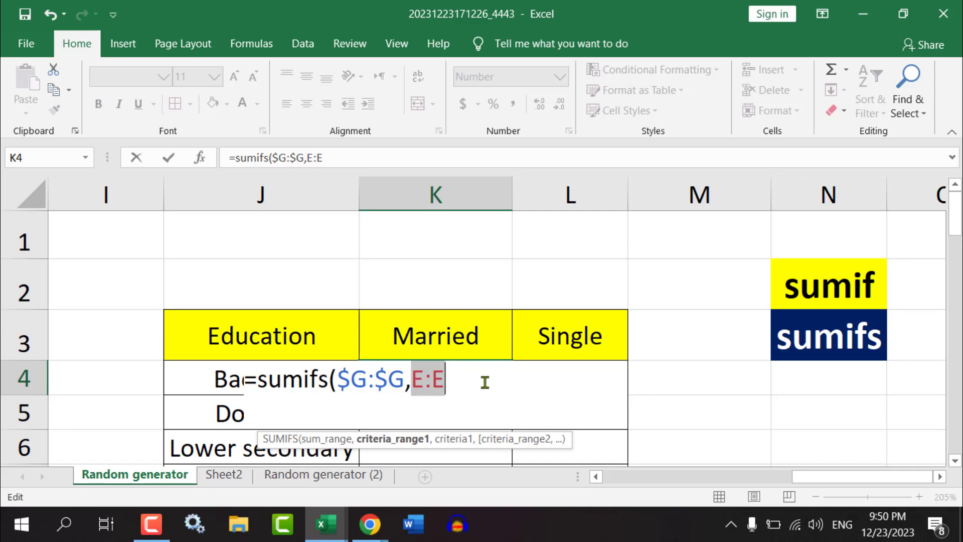
key("F4")
key("F4")
left_click(466, 382)
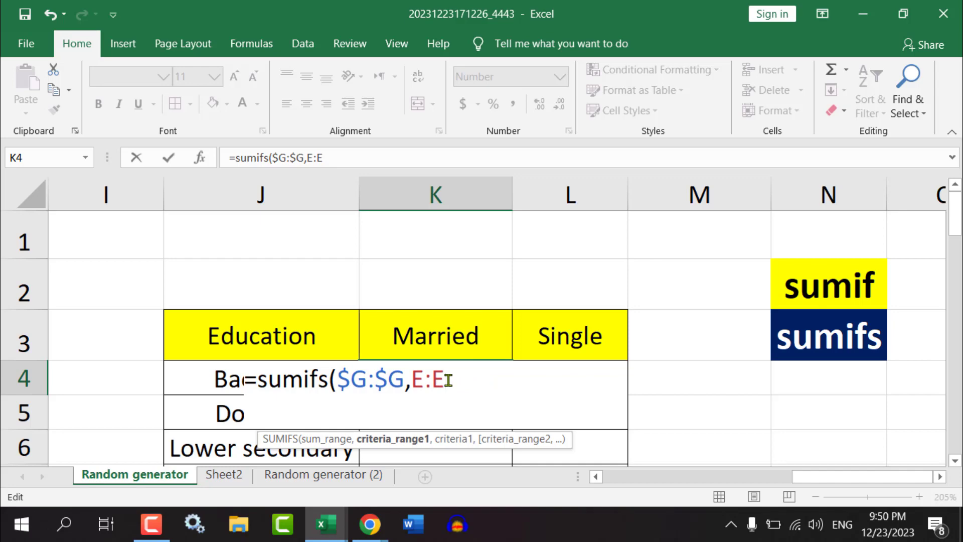
left_click_drag(439, 382, 415, 385)
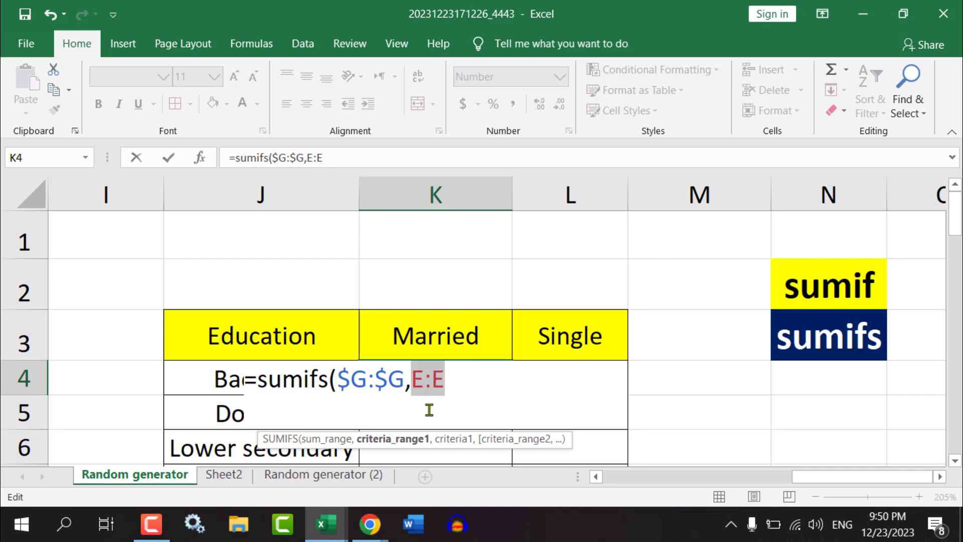
left_click(449, 382)
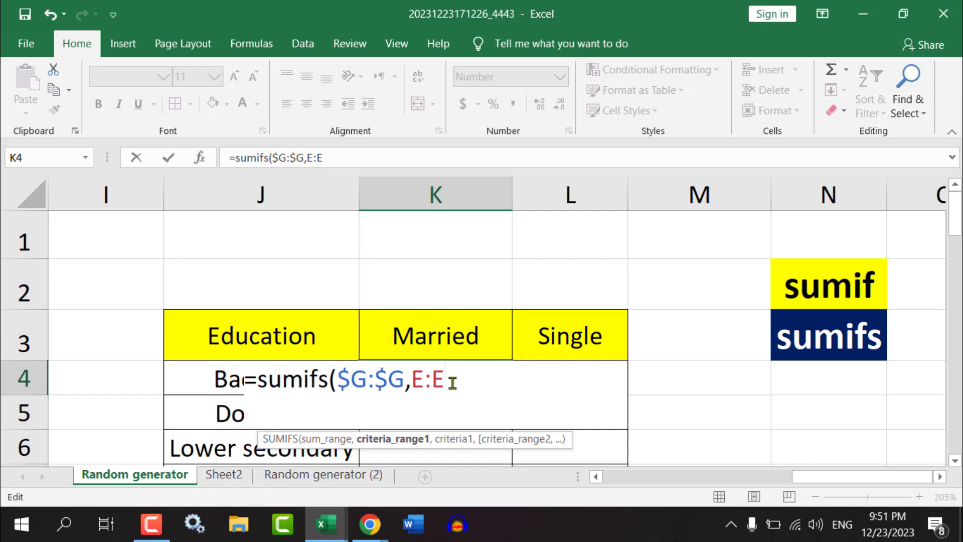
double_click(428, 378)
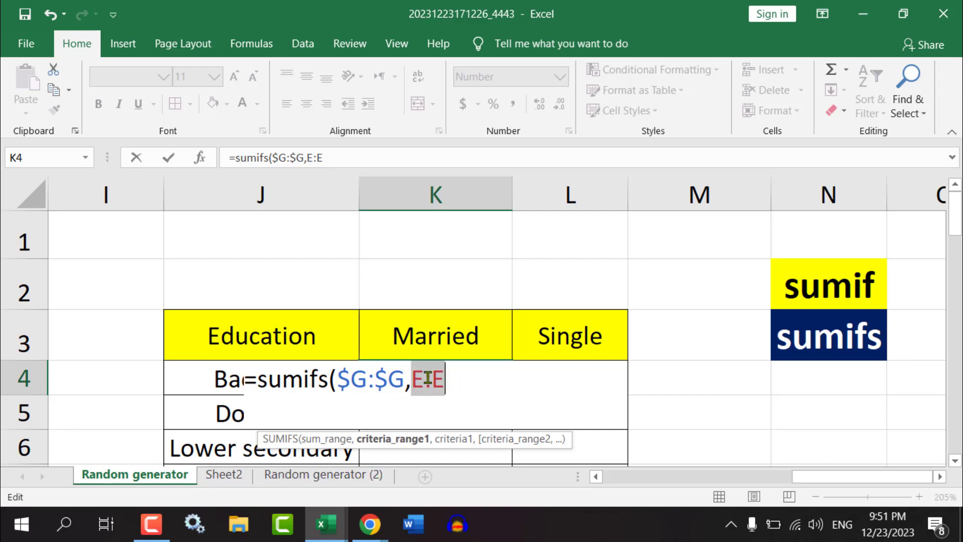
key("F4")
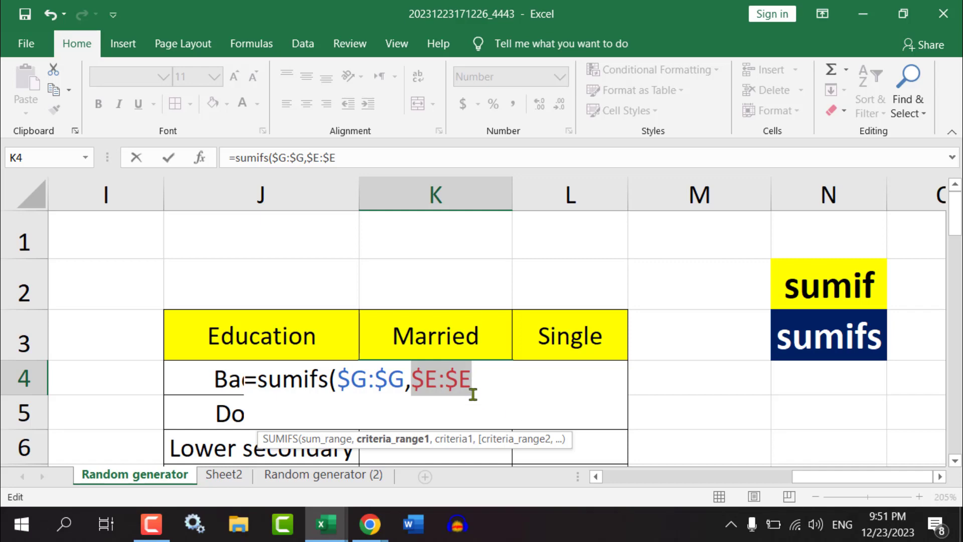
left_click(479, 377)
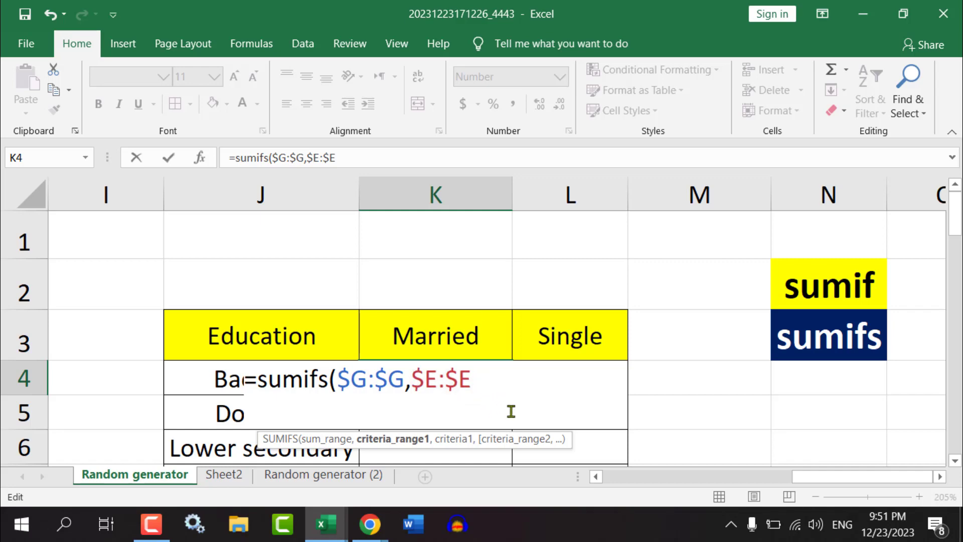
type(",")
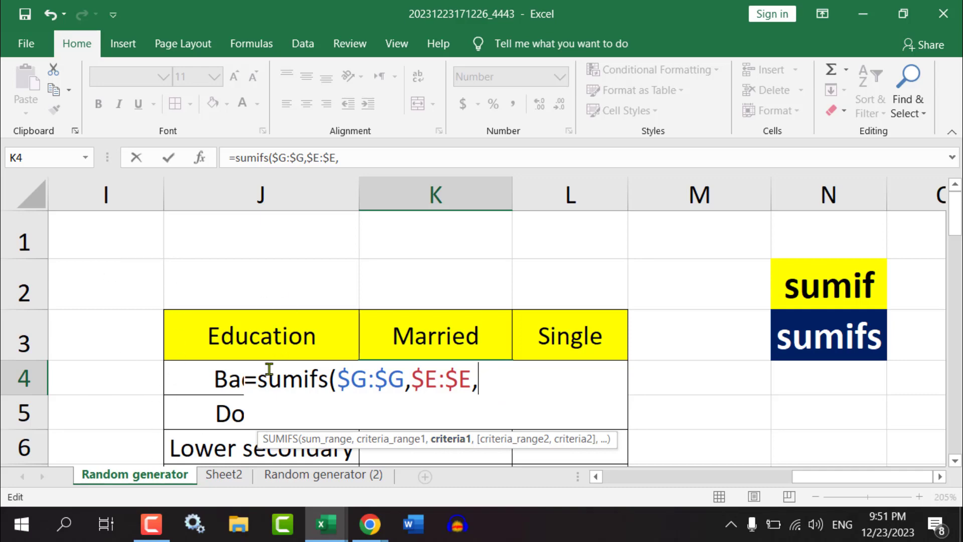
Add the Bachelor label as the column-locked first criterion $J4
left_click(174, 377)
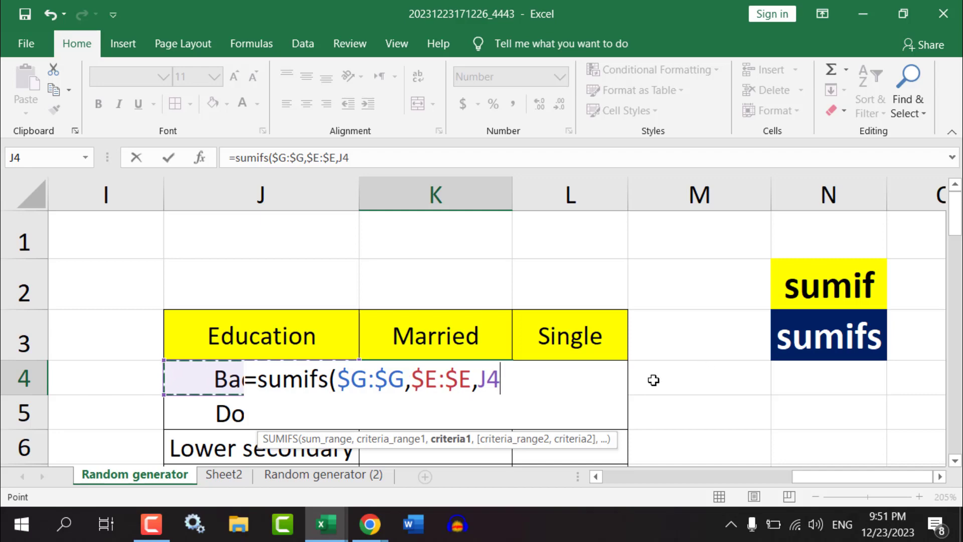
double_click(488, 380)
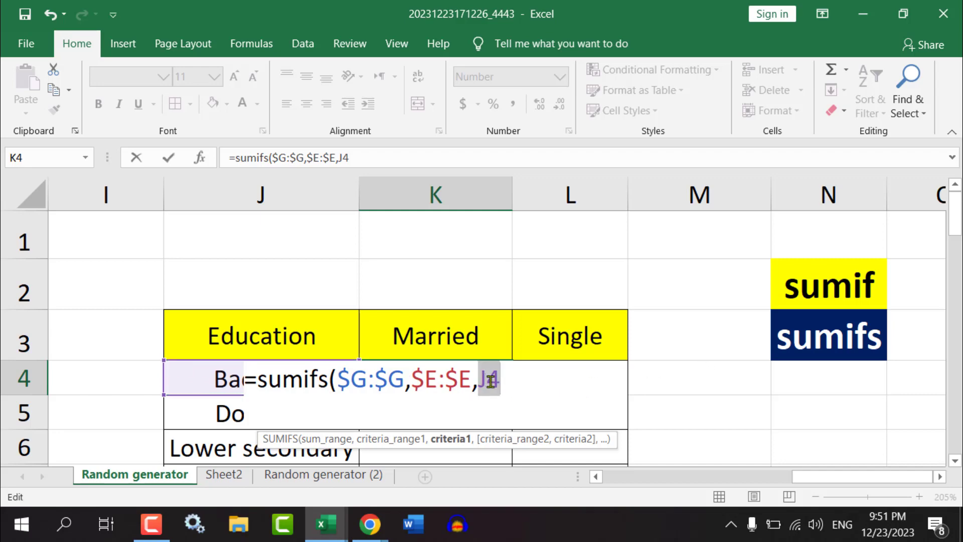
key("F4")
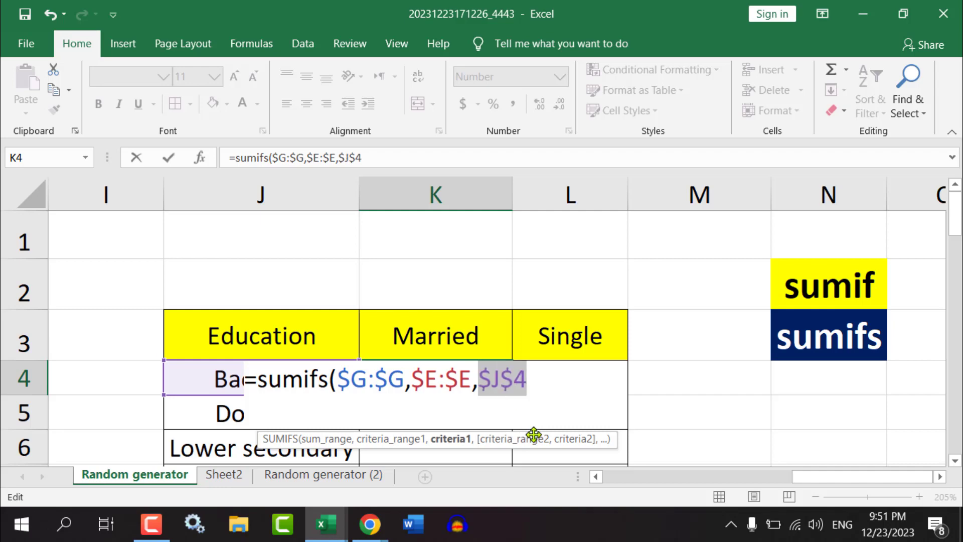
key("F4")
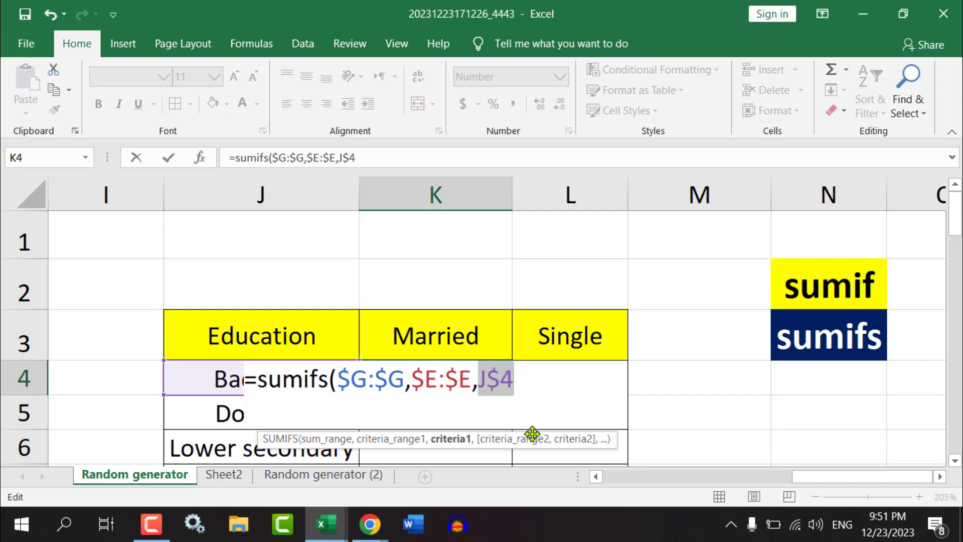
key("F4")
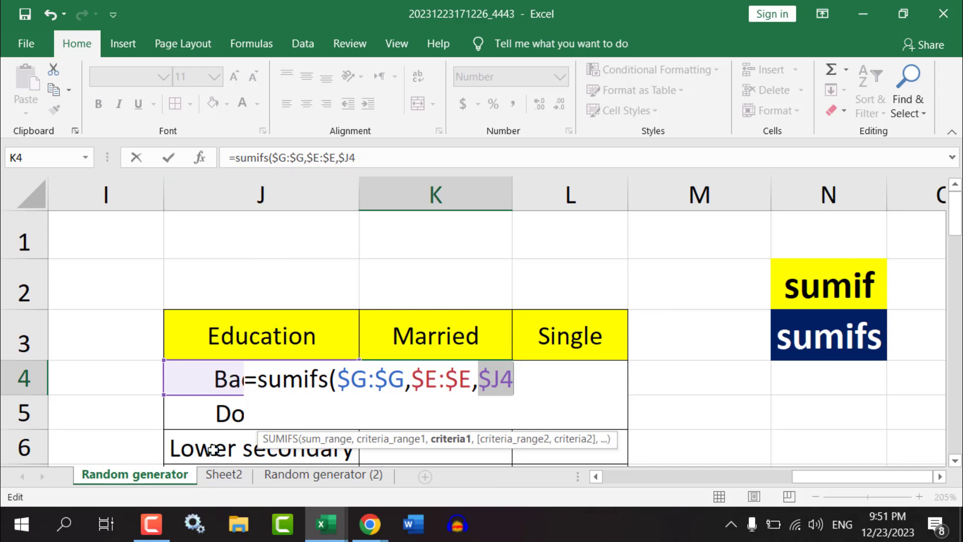
left_click(525, 388)
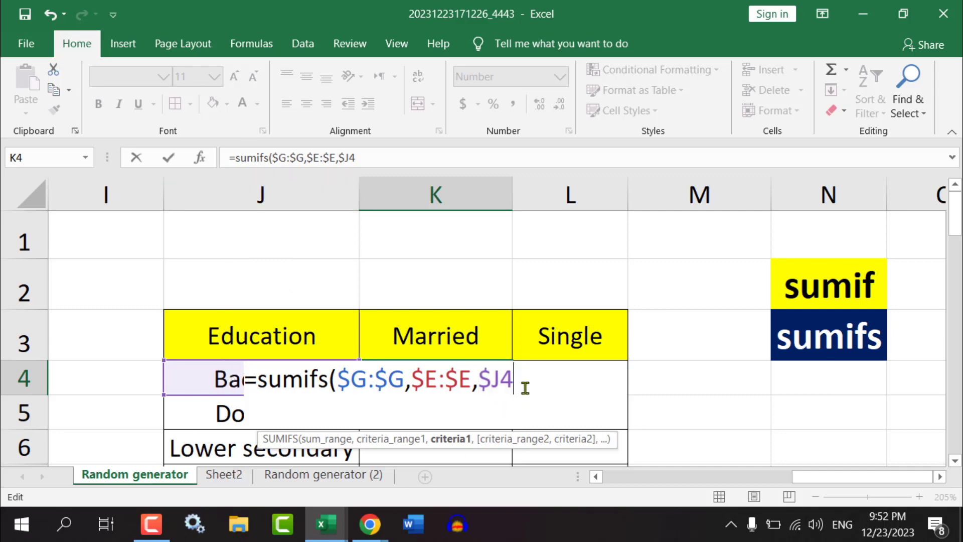
type(",")
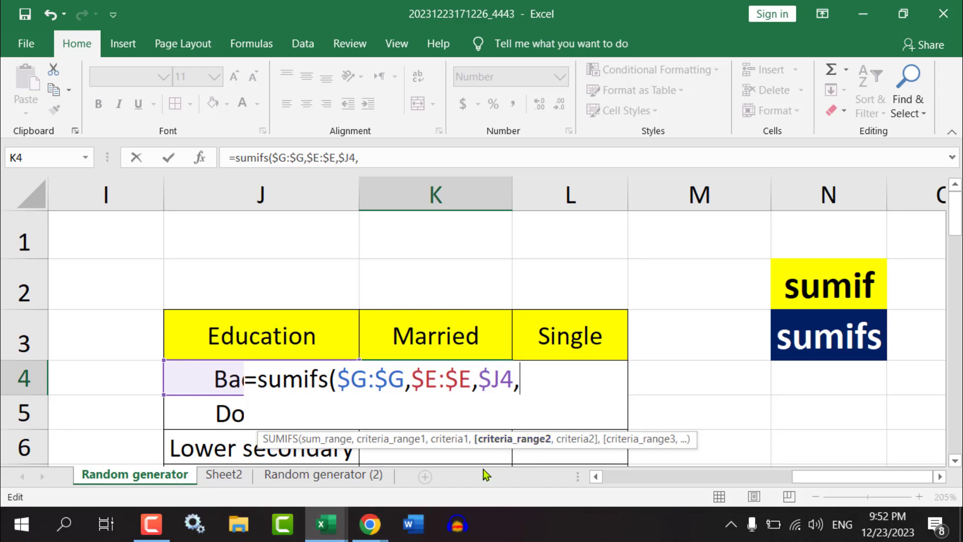
Add the Marital Status column H as the locked second criteria range $H:$H
left_click(847, 477)
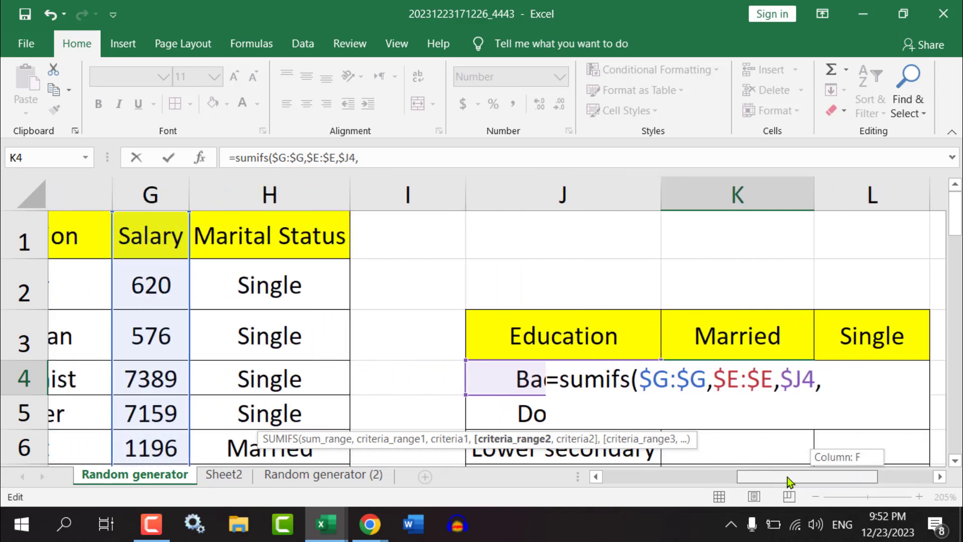
left_click_drag(847, 477, 783, 476)
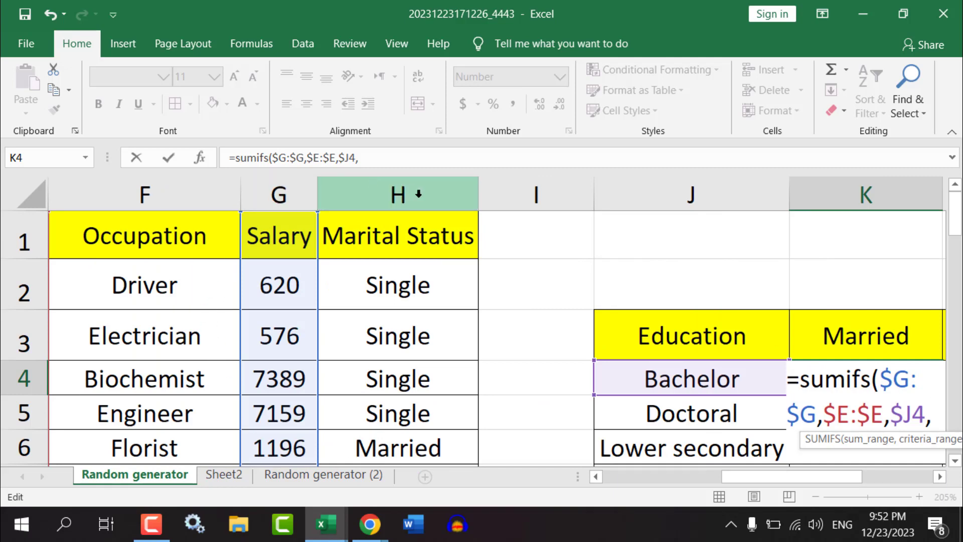
left_click(419, 194)
left_click_drag(802, 476, 870, 477)
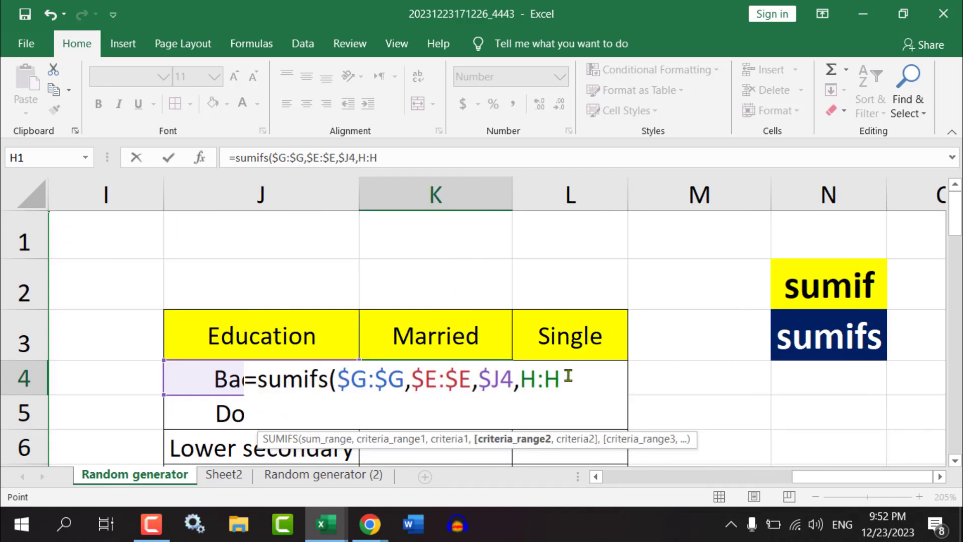
left_click_drag(569, 376, 528, 379)
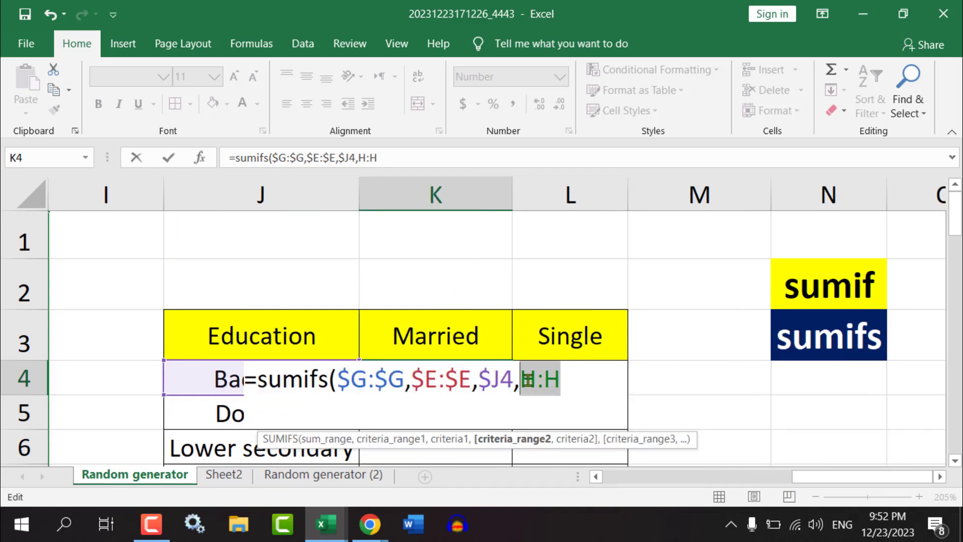
key("F4")
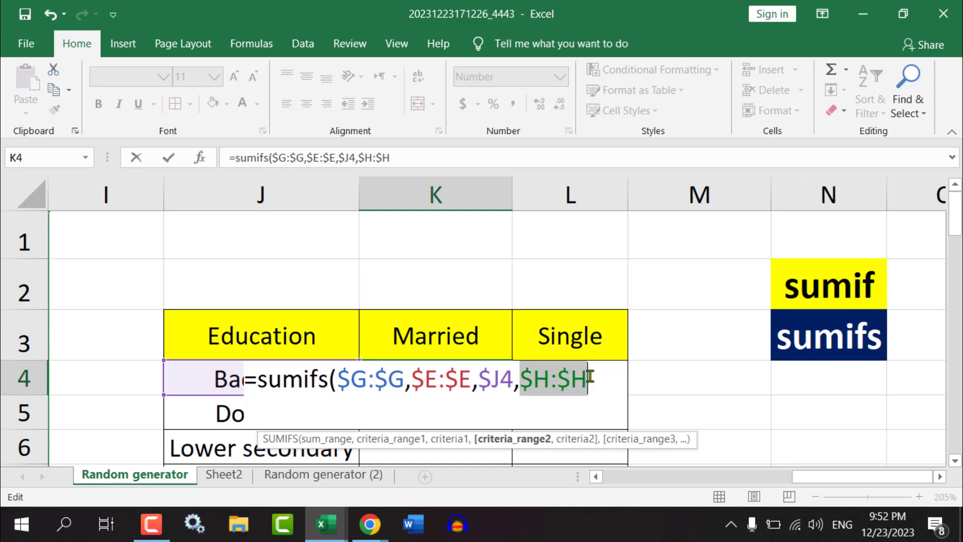
left_click(589, 377)
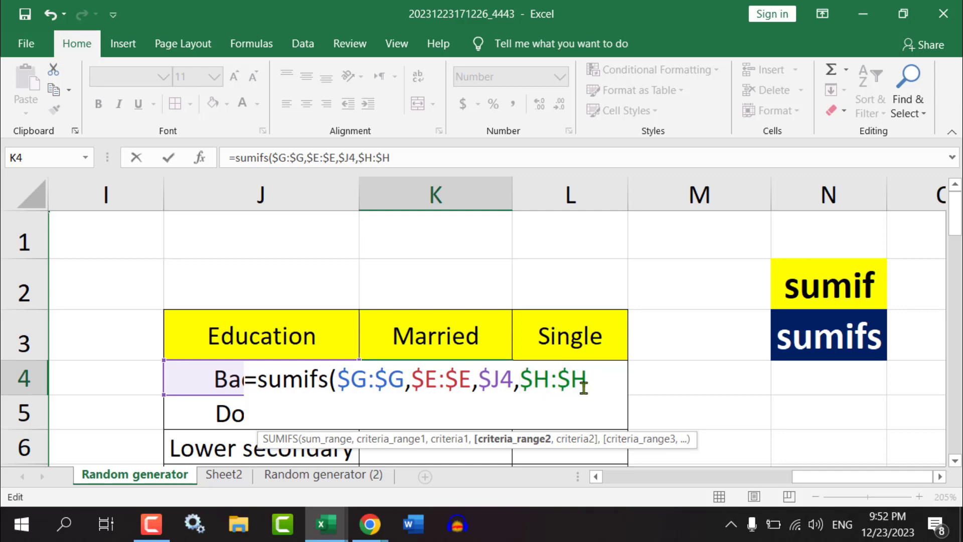
type(",")
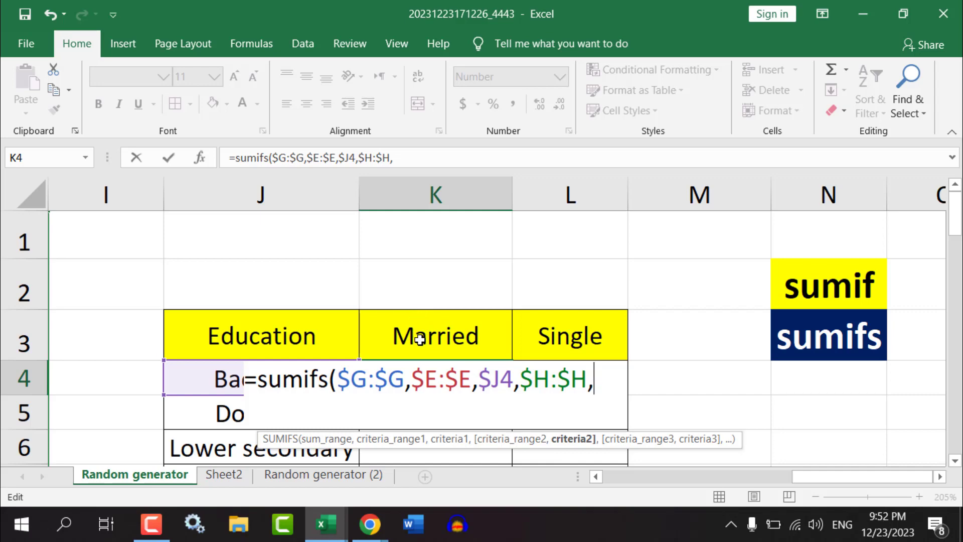
Finish the formula with the Married header as row-locked criterion K$3, giving 8,632 for Bachelor
left_click(420, 340)
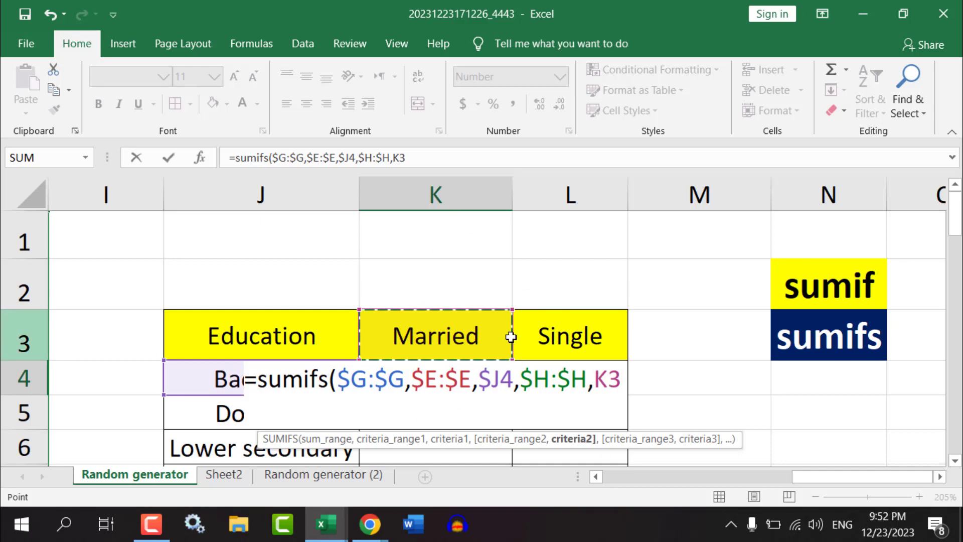
double_click(606, 379)
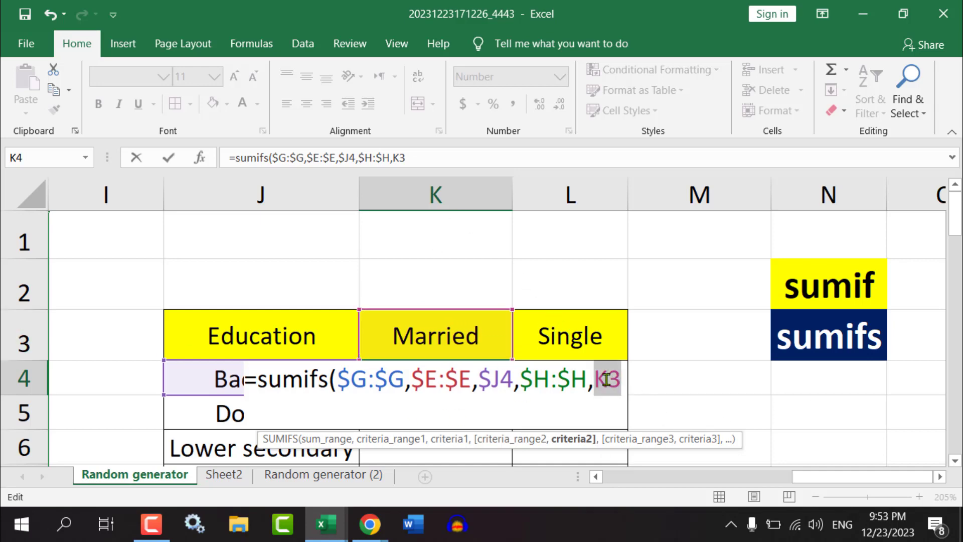
key("F4")
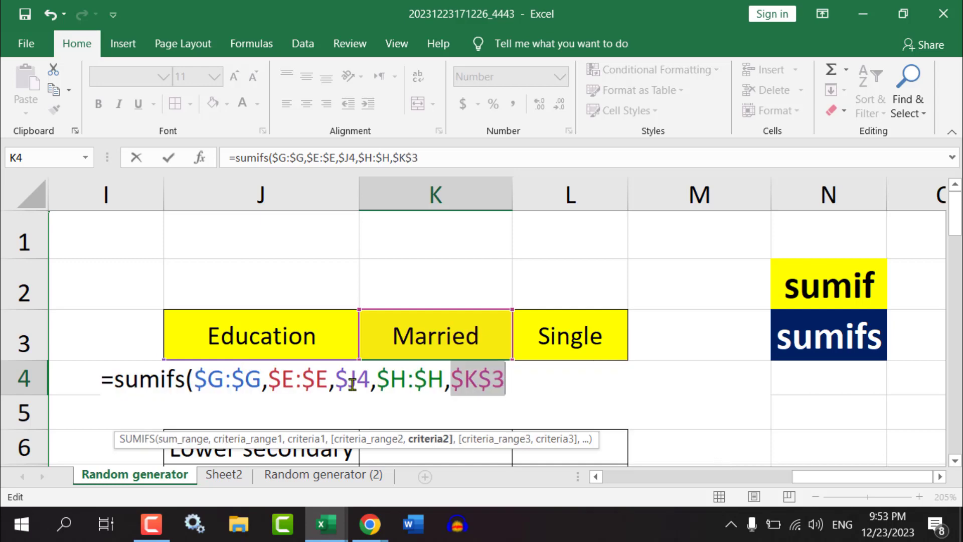
key("F4")
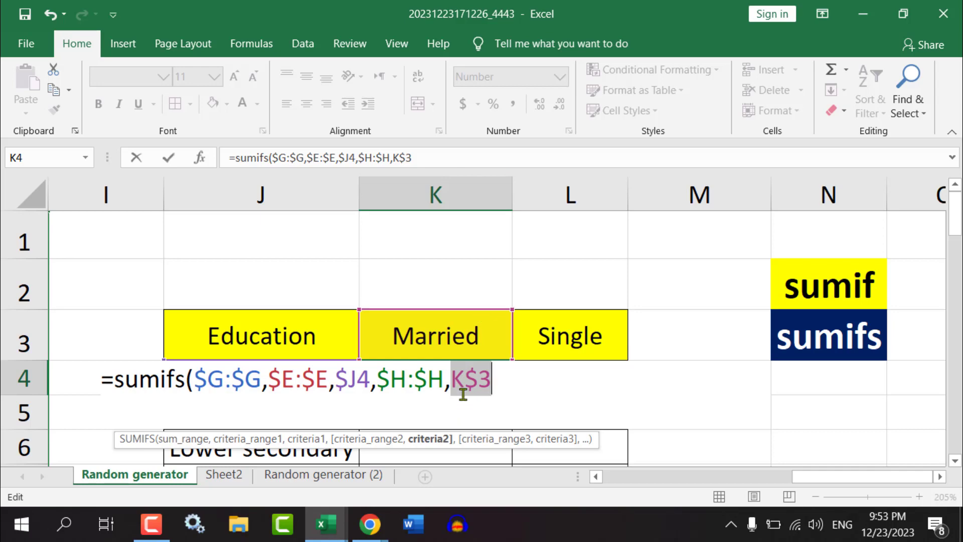
left_click(490, 378)
type(")")
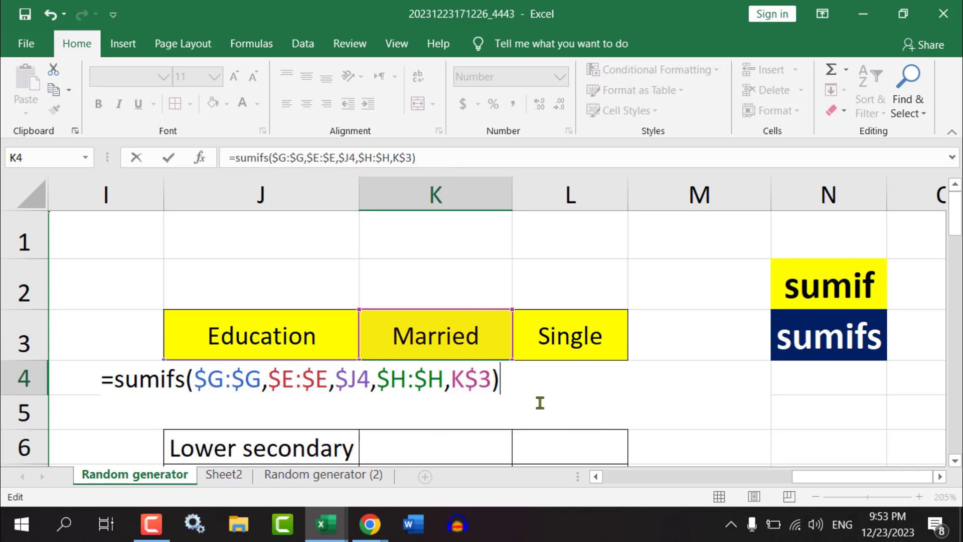
key("Return")
Copy K4's SUMIFS across K4:L9, restoring Married and Single totals for every education level
scroll(463, 371, "down", 1)
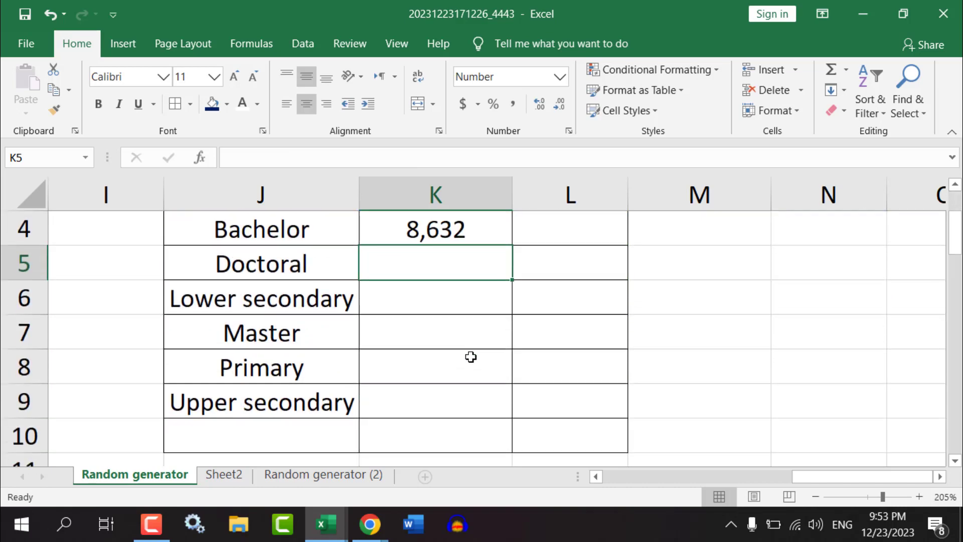
scroll(492, 272, "down", 1, "ctrl")
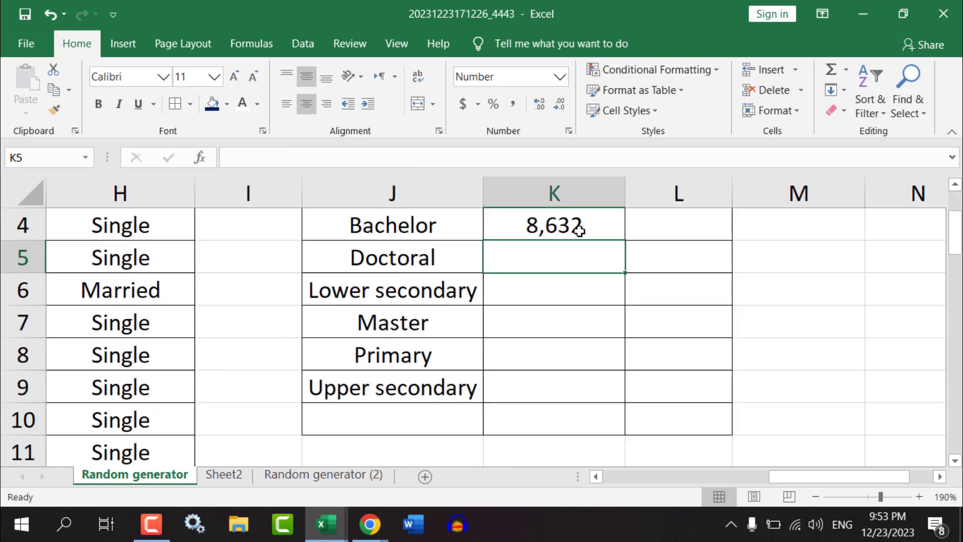
left_click(531, 225)
scroll(637, 286, "up", 1)
scroll(634, 341, "up", 1)
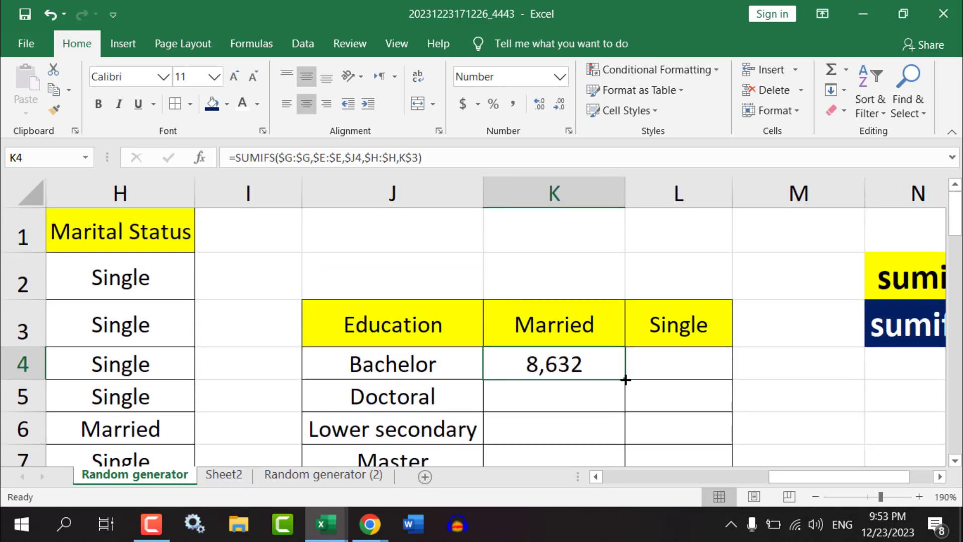
mouse_move(625, 379)
left_mouse_down()
mouse_move(638, 419)
mouse_move(608, 415)
mouse_move(709, 404)
left_mouse_up()
scroll(618, 413, "up", 1)
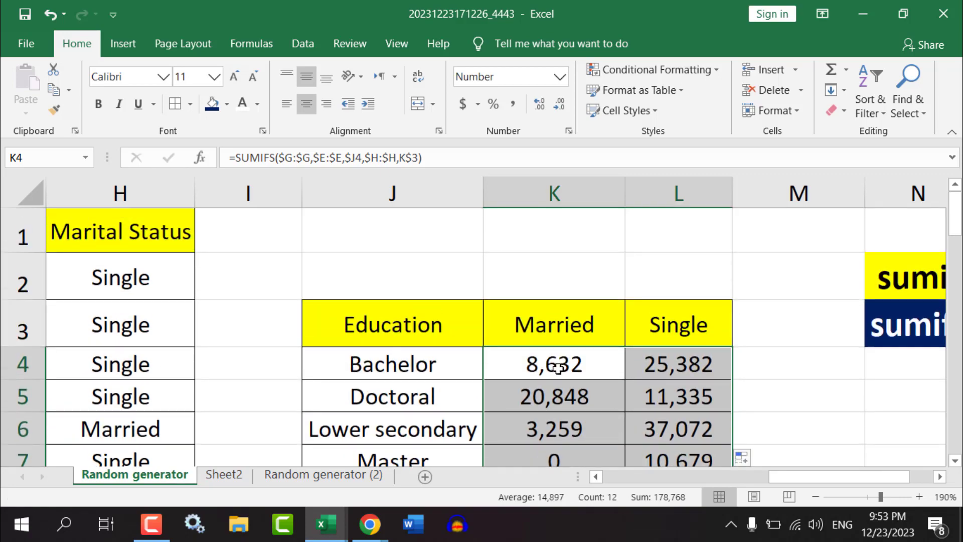
scroll(571, 370, "down", 1)
scroll(578, 371, "down", 1)
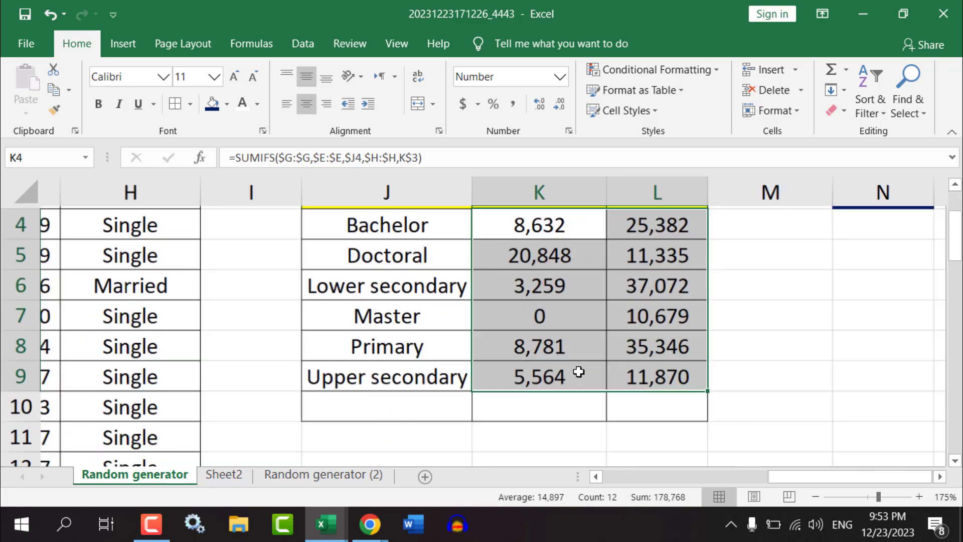
scroll(579, 372, "down", 1)
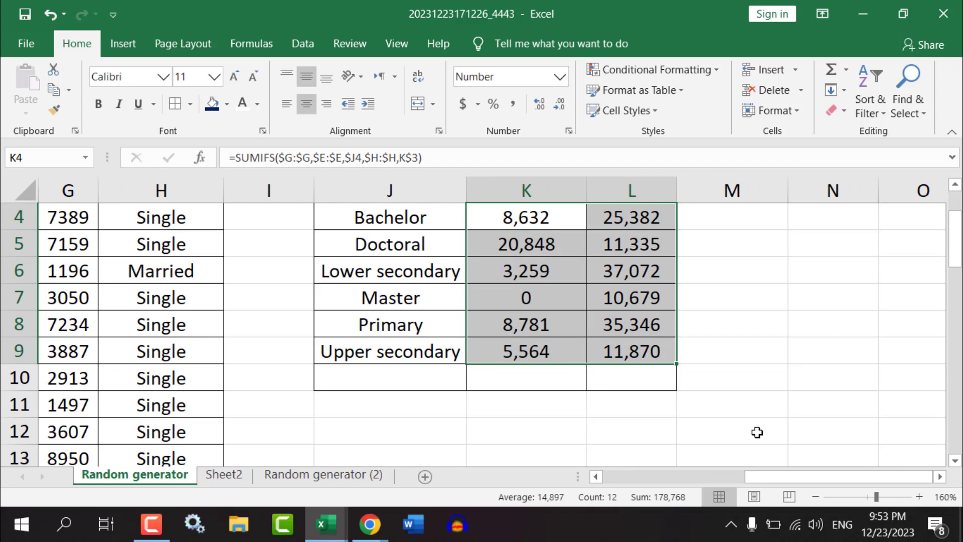
scroll(757, 432, "up", 1)
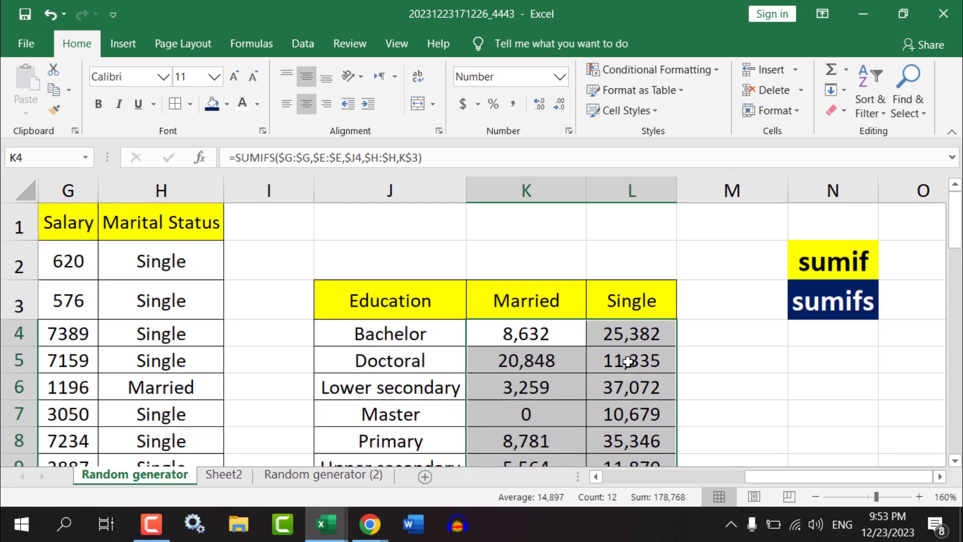
left_click(650, 309)
left_click(548, 308)
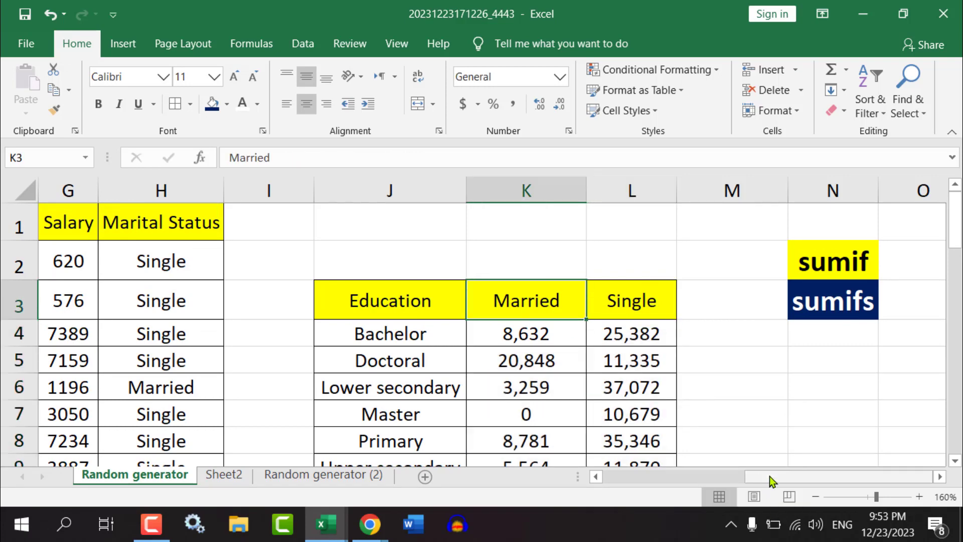
left_click_drag(769, 476, 720, 481)
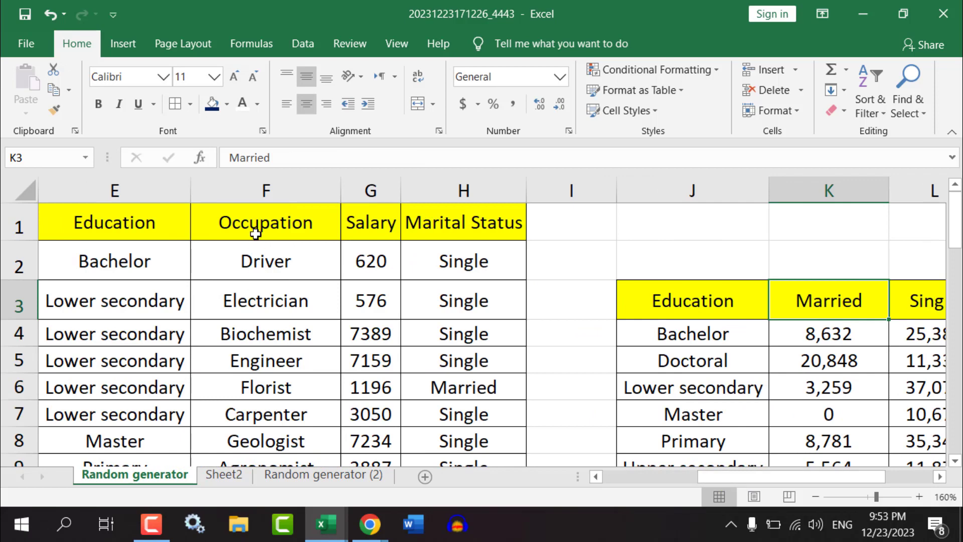
left_click_drag(256, 233, 276, 435)
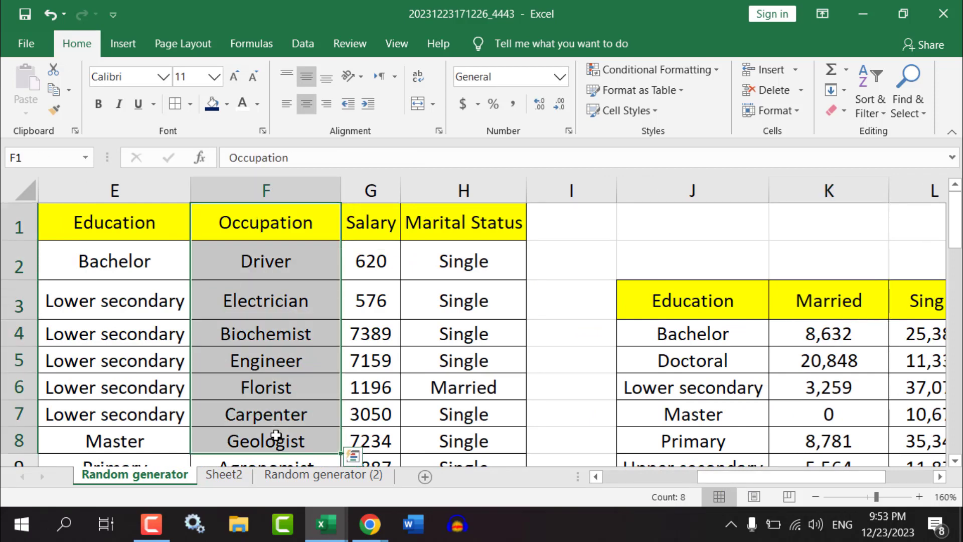
left_click_drag(760, 477, 834, 479)
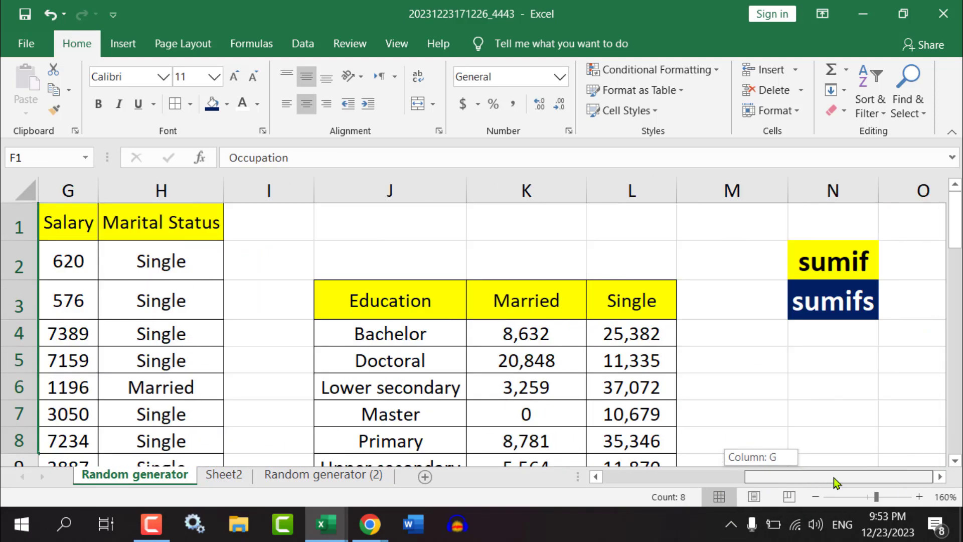